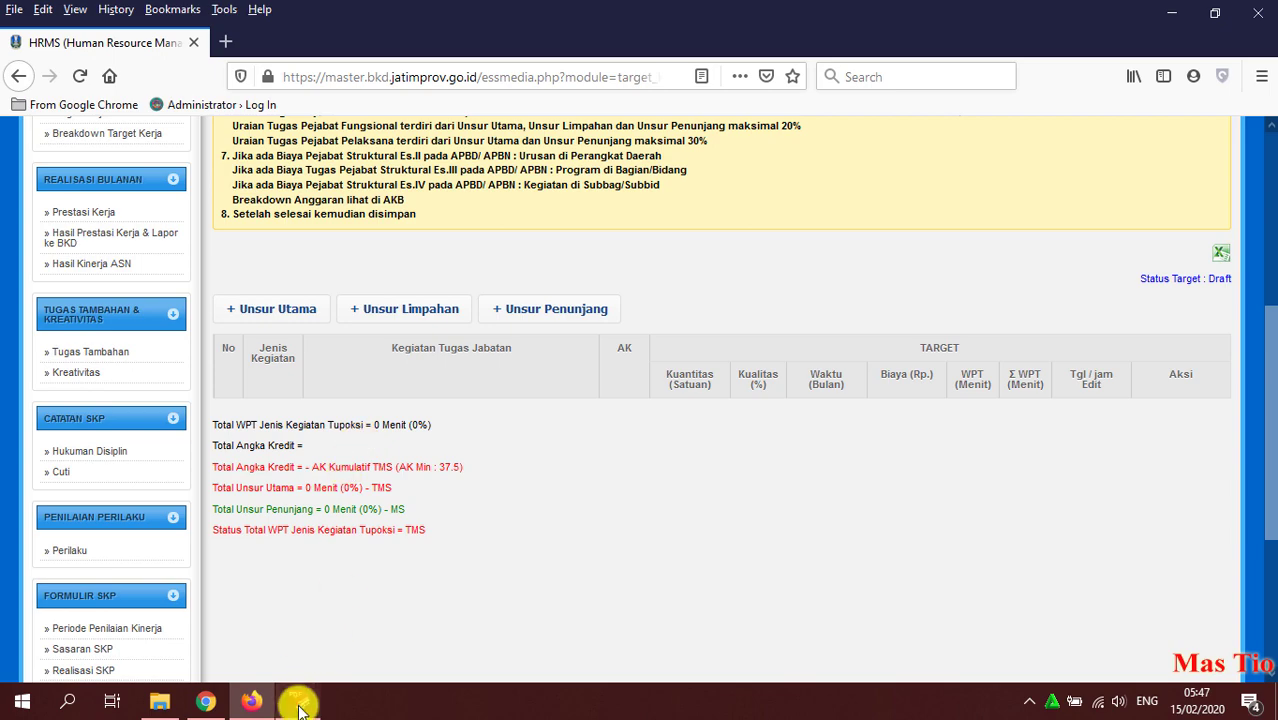
Close the 2019 SKP document open in PDF-XChange Editor and switch to File Explorer
{"action": "left_click", "coordinate": [298, 701]}
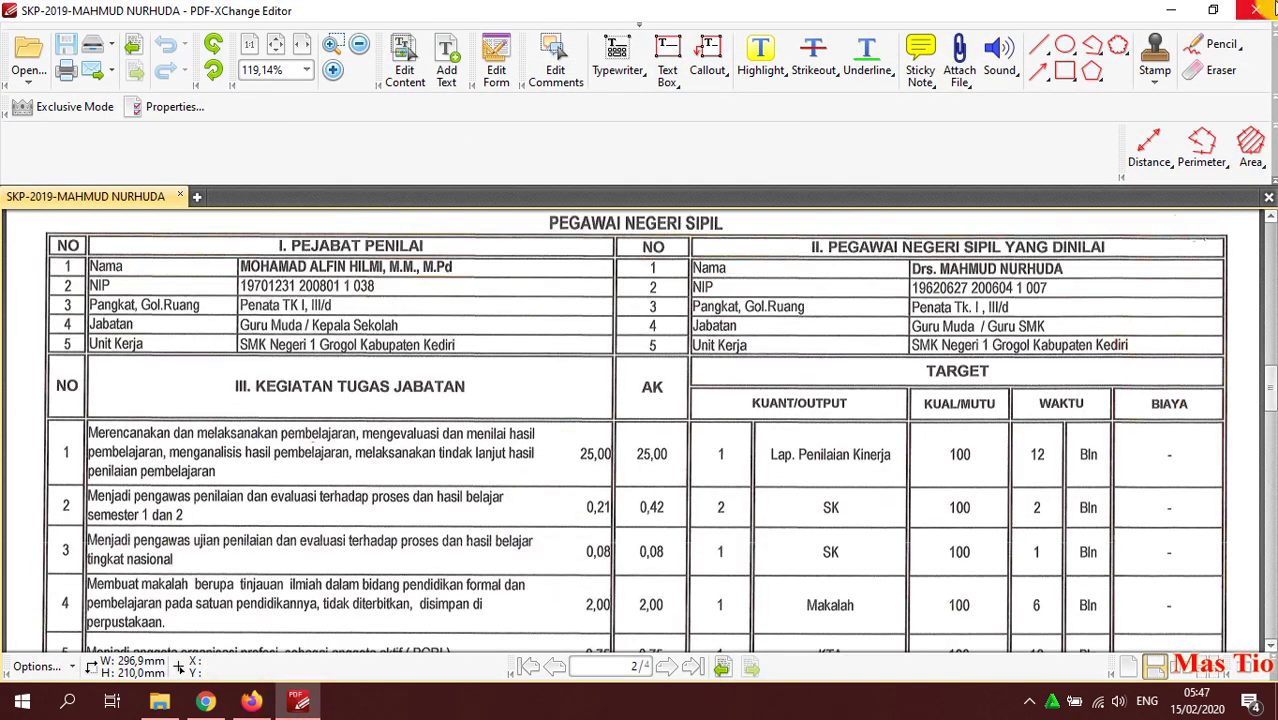
{"action": "left_click", "coordinate": [1262, 10]}
{"action": "left_click", "coordinate": [159, 701]}
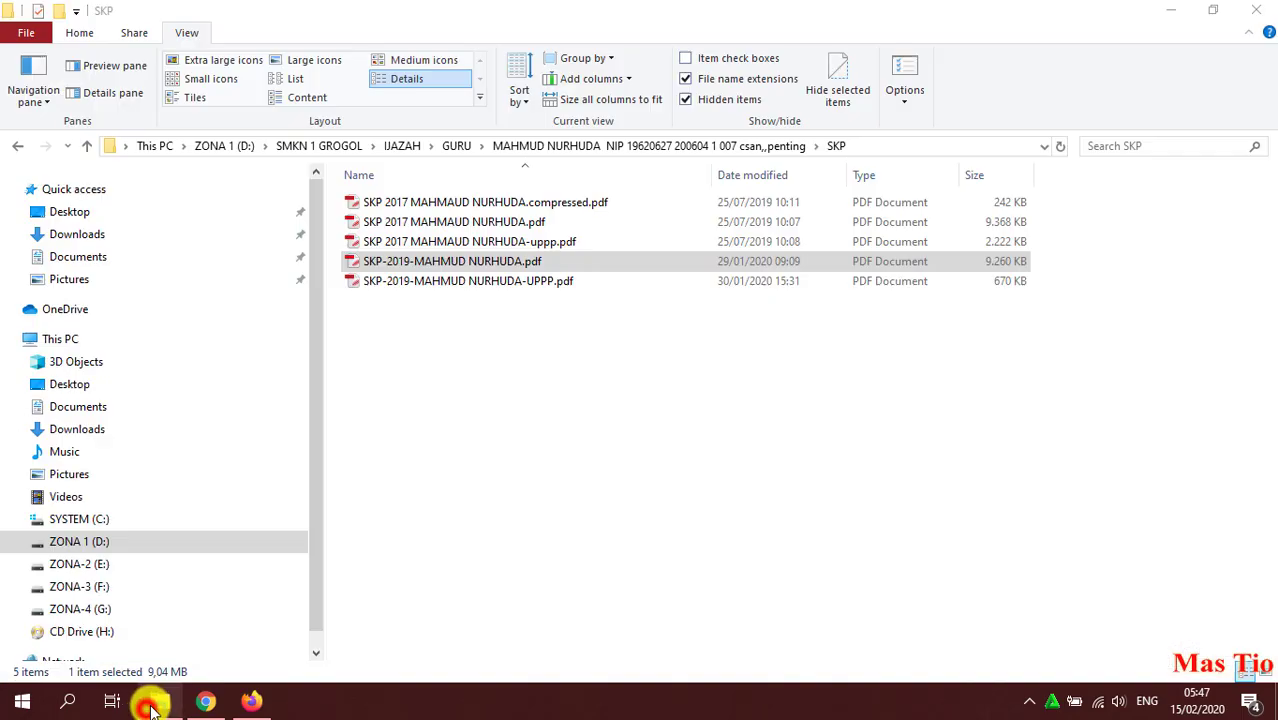
Go to the GURU folder and open the 2019 SKP PDF ending in "-upp" from the SKP subfolder of the teacher being entered
{"action": "left_click", "coordinate": [460, 146]}
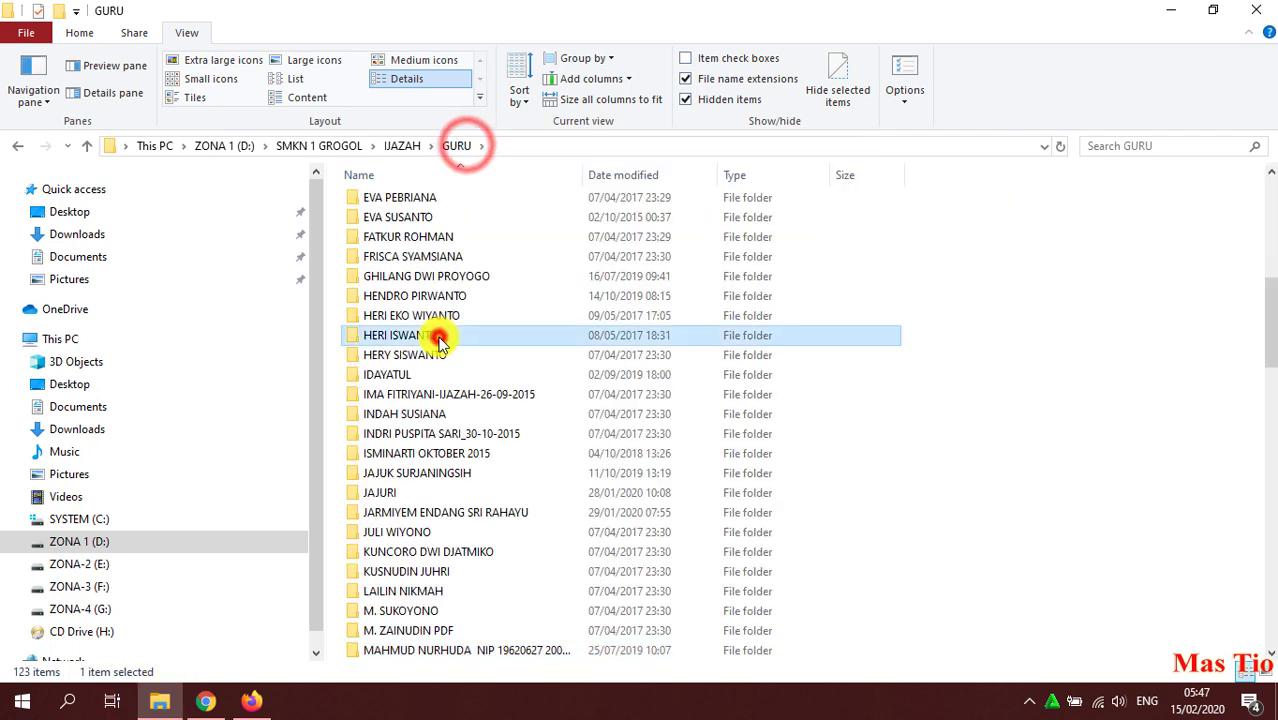
{"action": "type", "text": "e"}
{"action": "key", "text": "Return"}
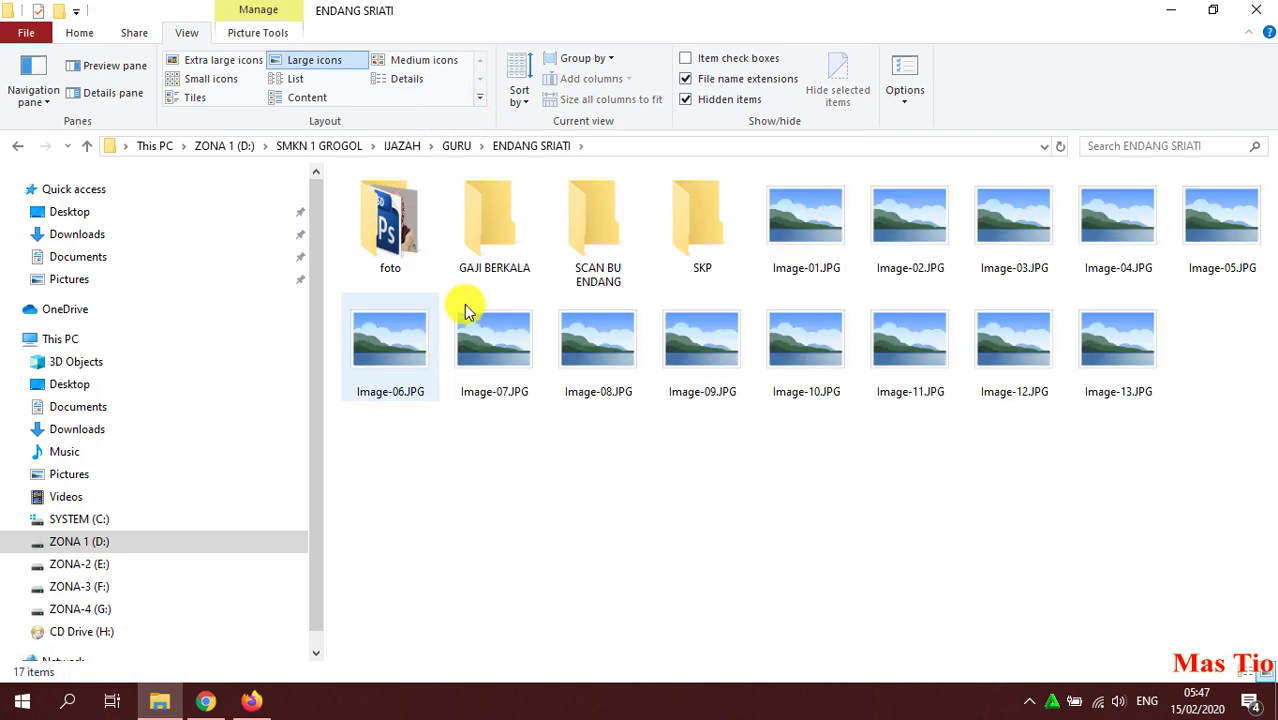
{"action": "double_click", "coordinate": [714, 245]}
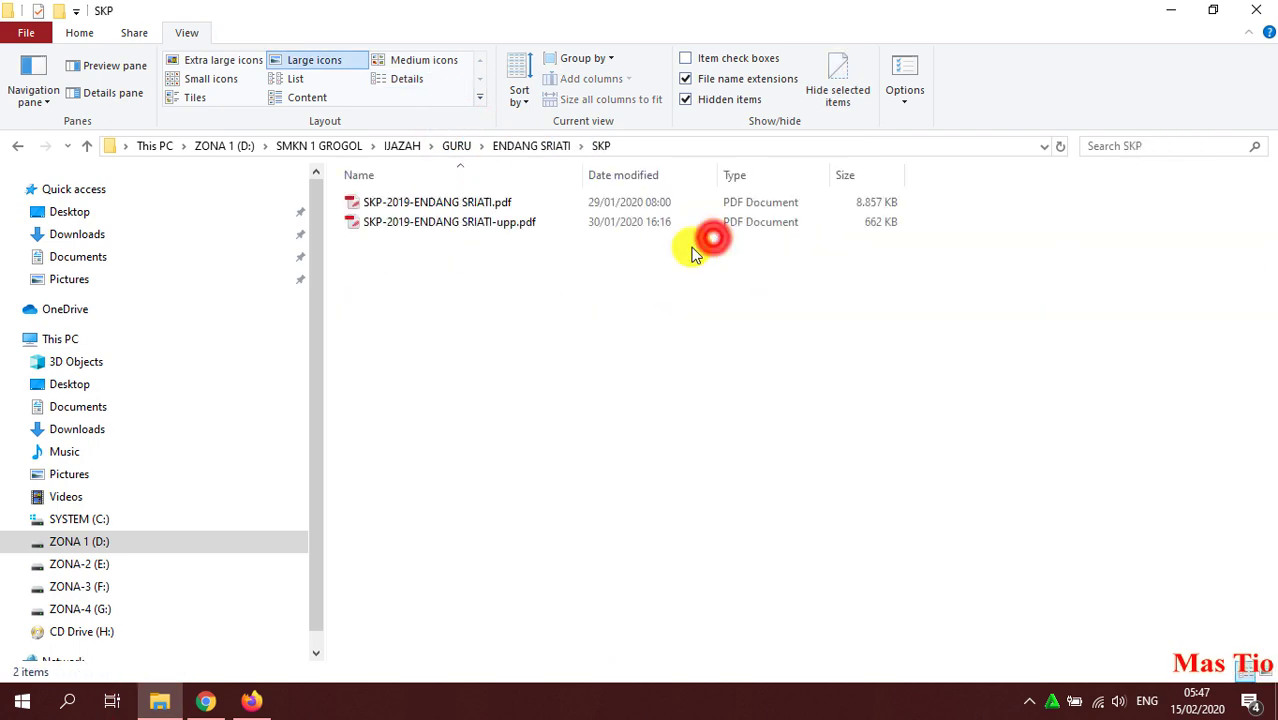
{"action": "left_click", "coordinate": [466, 221]}
{"action": "double_click", "coordinate": [466, 221]}
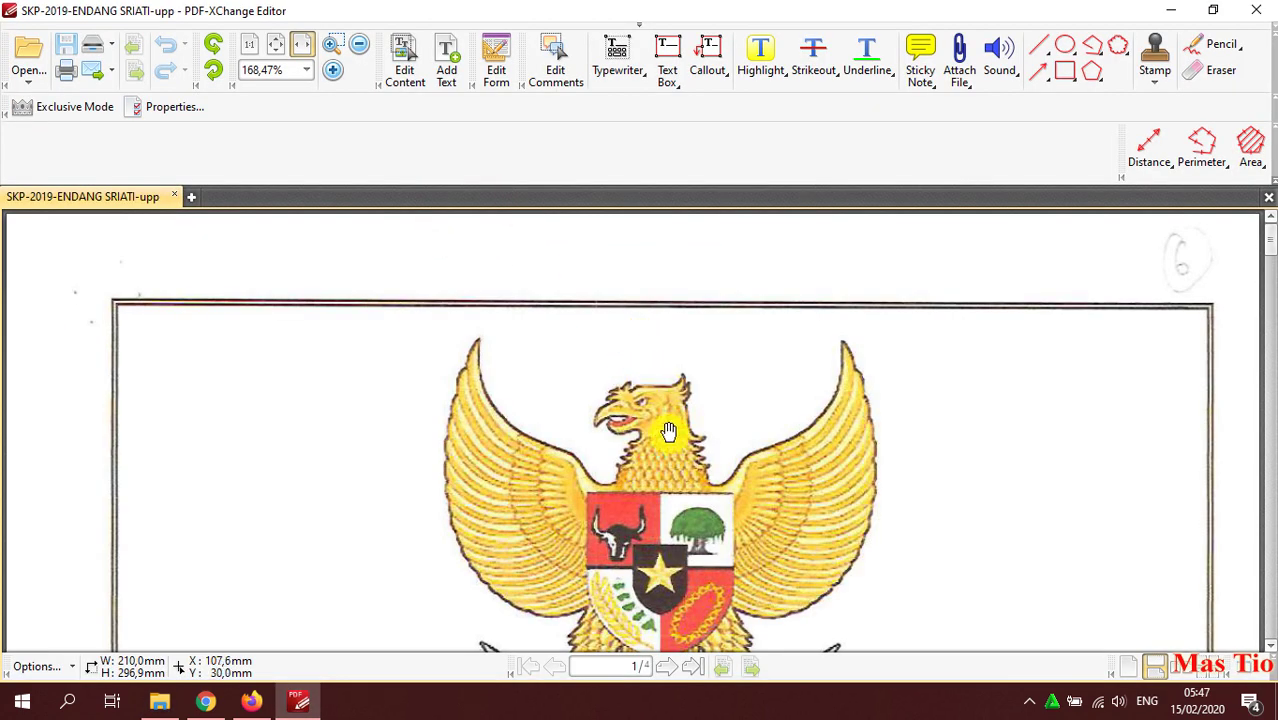
Examine the SKP cover page for the assessment period and the teacher's identity, rank and position details
{"action": "scroll", "coordinate": [650, 400], "scroll_direction": "down", "scroll_amount": 4}
{"action": "scroll", "coordinate": [680, 449], "scroll_direction": "down", "scroll_amount": 6}
{"action": "scroll", "coordinate": [680, 449], "scroll_direction": "down", "scroll_amount": 2, "text": "ctrl"}
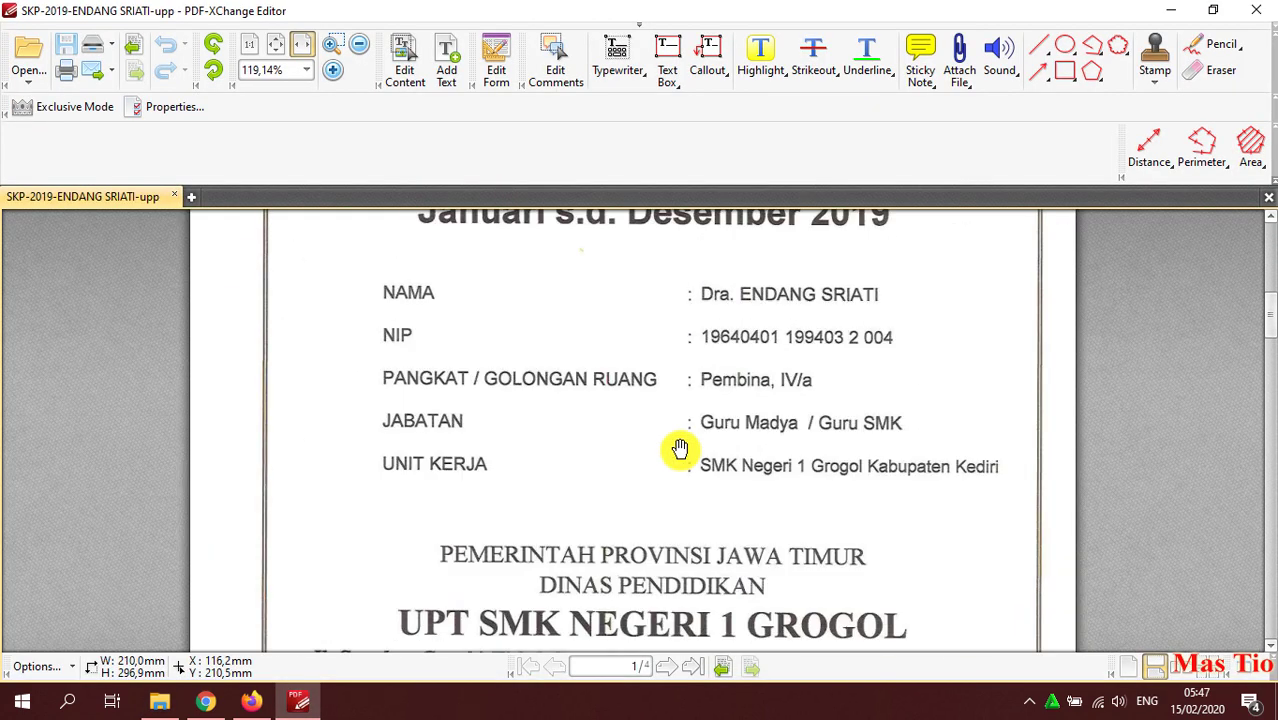
{"action": "scroll", "coordinate": [680, 447], "scroll_direction": "up", "scroll_amount": 4}
{"action": "scroll", "coordinate": [680, 447], "scroll_direction": "up", "scroll_amount": 1, "text": "ctrl"}
{"action": "left_click_drag", "start_coordinate": [679, 509], "coordinate": [679, 354]}
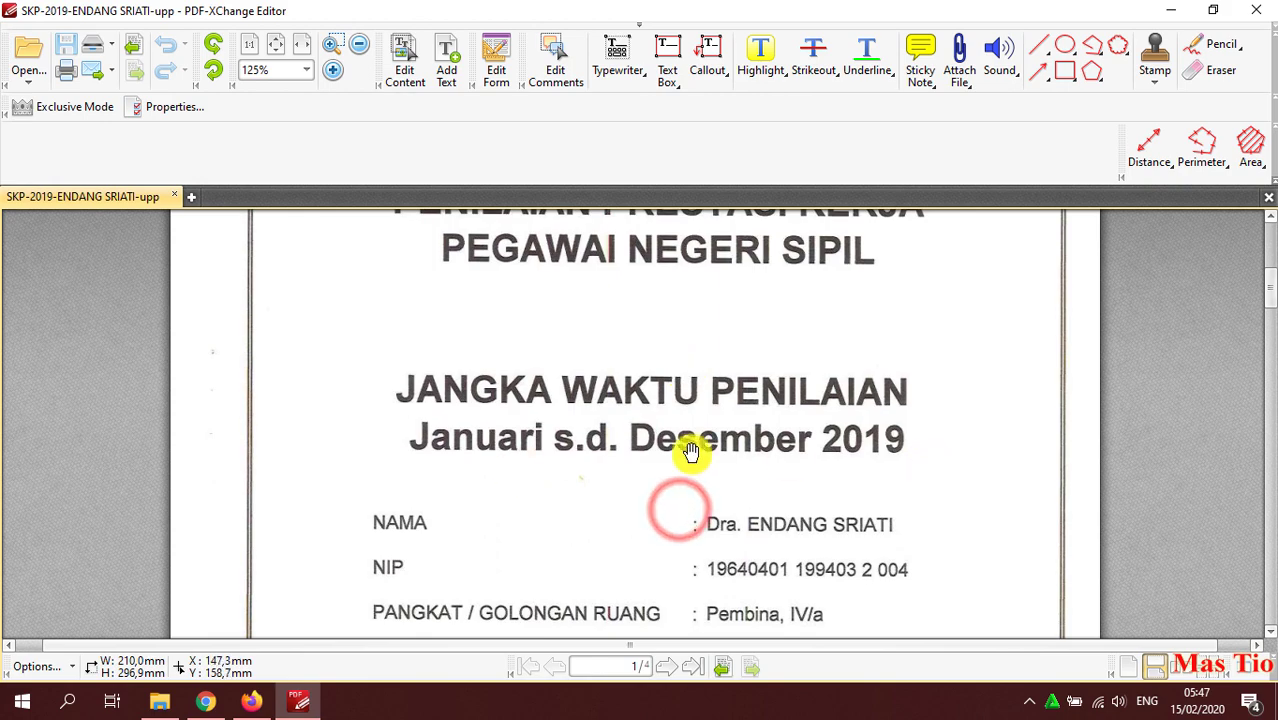
Examine the Kegiatan Tugas Jabatan table on page 2 with its AK and target values
{"action": "scroll", "coordinate": [688, 440], "scroll_direction": "down", "scroll_amount": 3}
{"action": "scroll", "coordinate": [688, 450], "scroll_direction": "down", "scroll_amount": 15}
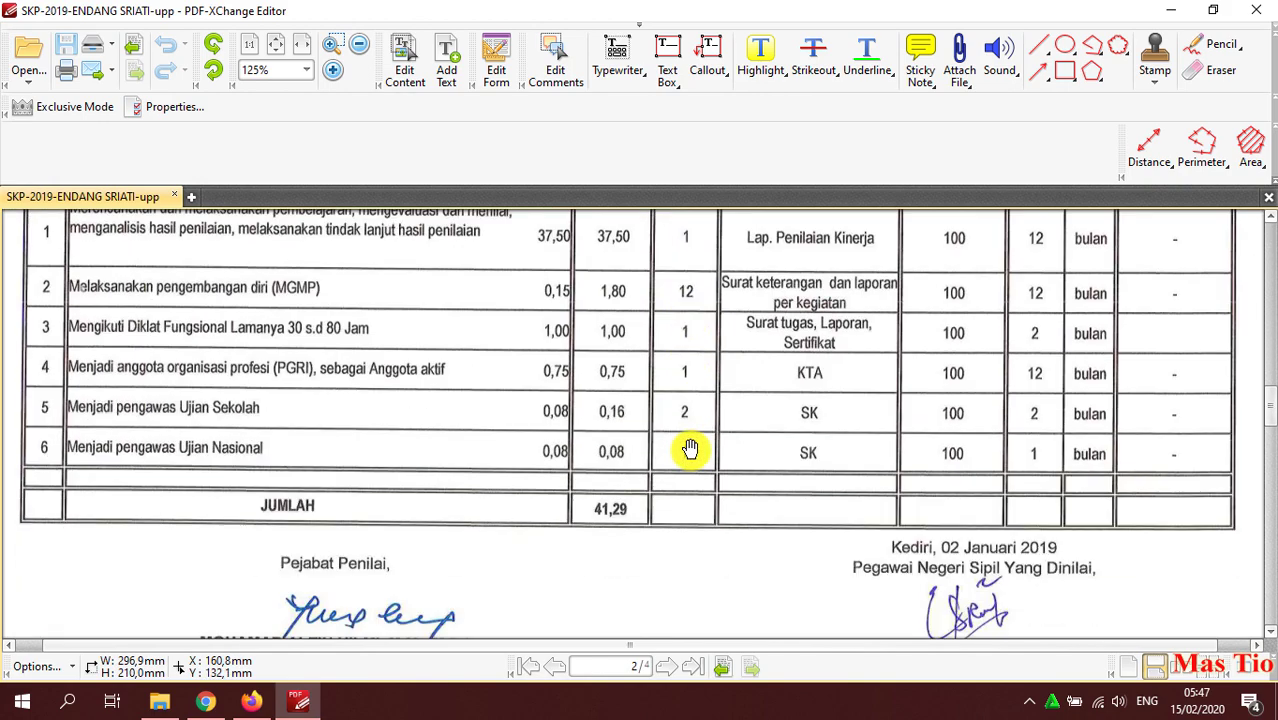
{"action": "scroll", "coordinate": [466, 479], "scroll_direction": "up", "scroll_amount": 2}
{"action": "left_click_drag", "start_coordinate": [316, 336], "coordinate": [359, 379]}
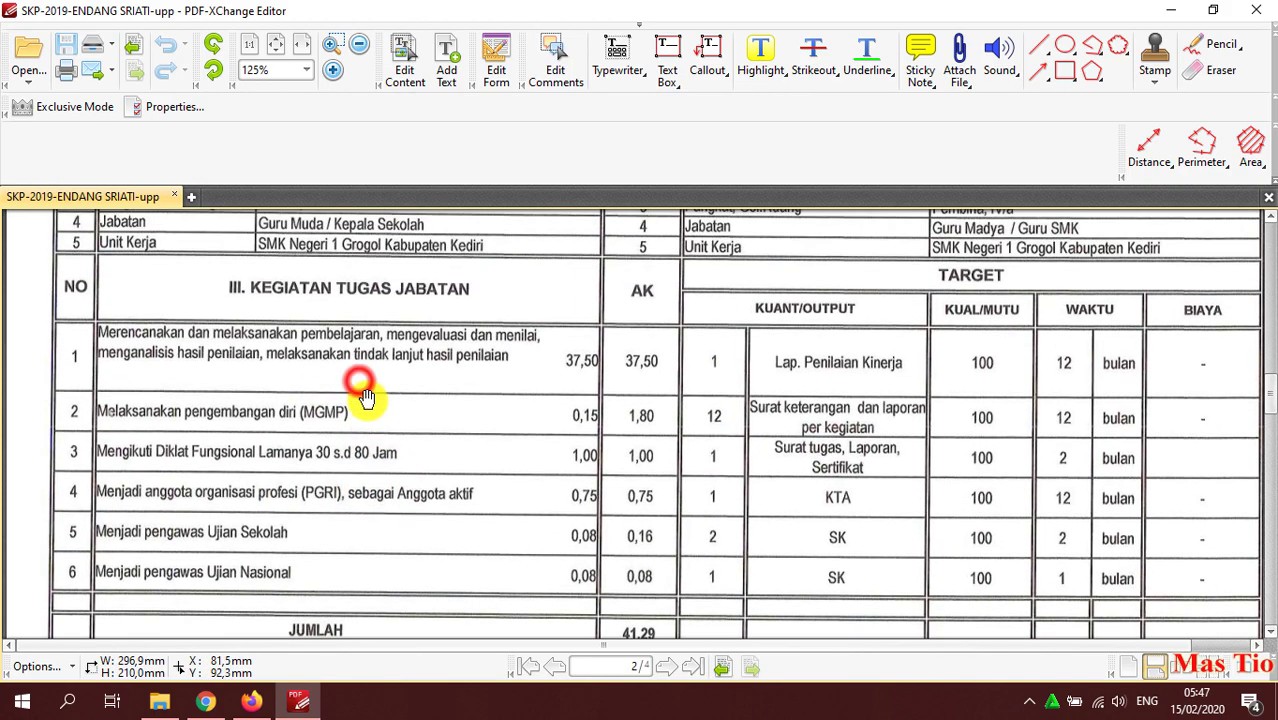
{"action": "scroll", "coordinate": [375, 430], "scroll_direction": "down", "scroll_amount": 1, "text": "ctrl"}
{"action": "left_click_drag", "start_coordinate": [377, 432], "coordinate": [375, 416]}
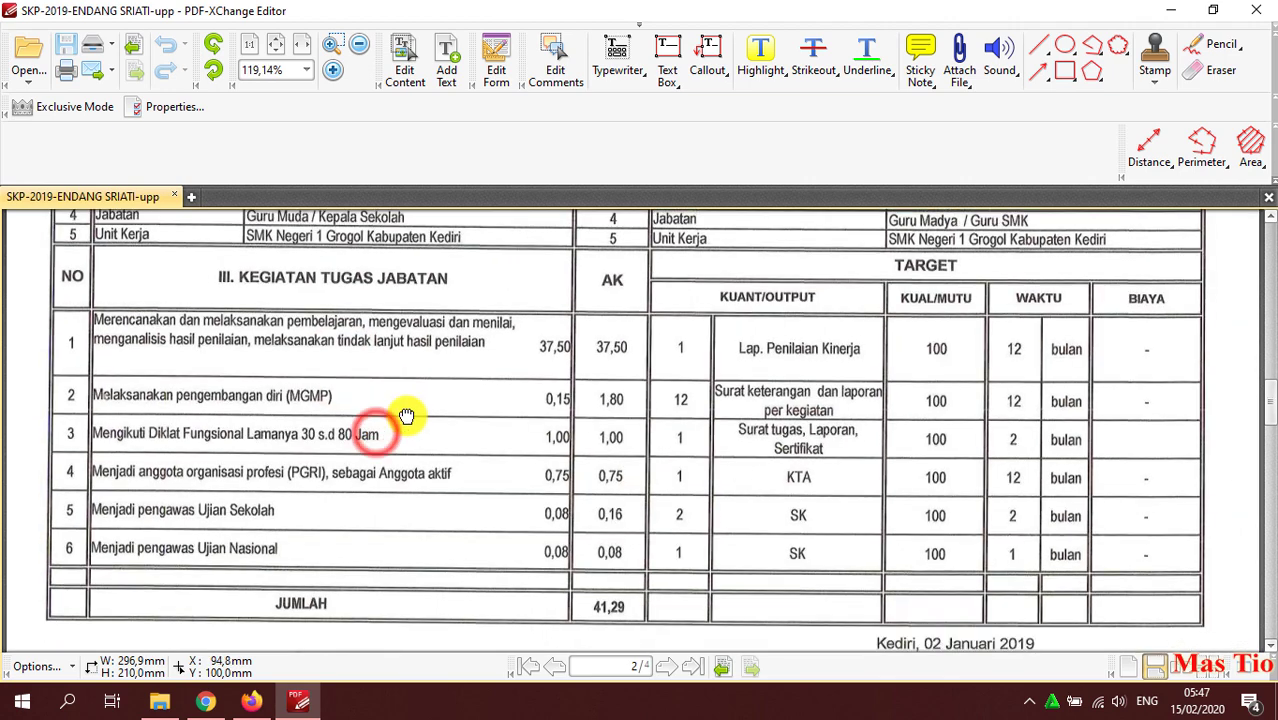
Compare the credit and target requirements on the HRMS page in Firefox with the activity table in the SKP PDF
{"action": "left_click", "coordinate": [247, 703]}
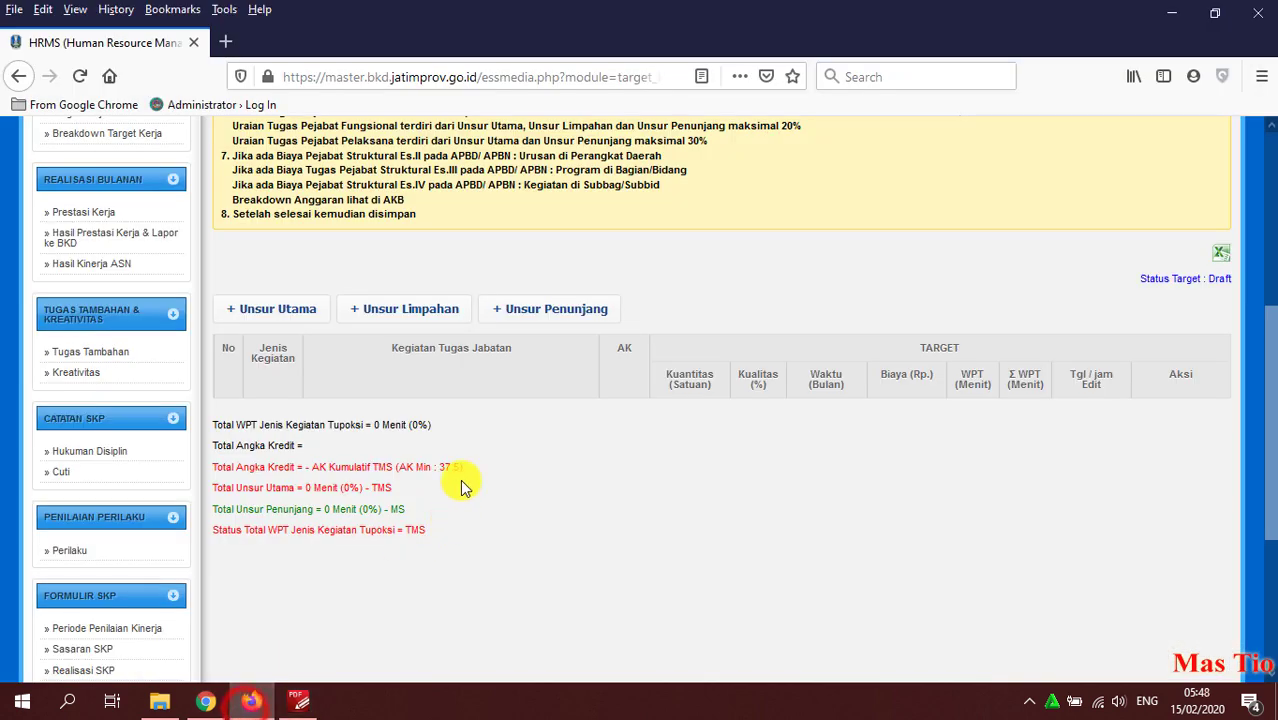
{"action": "scroll", "coordinate": [529, 494], "scroll_direction": "up", "scroll_amount": 2}
{"action": "scroll", "coordinate": [287, 652], "scroll_direction": "down", "scroll_amount": 1}
{"action": "left_click", "coordinate": [298, 700]}
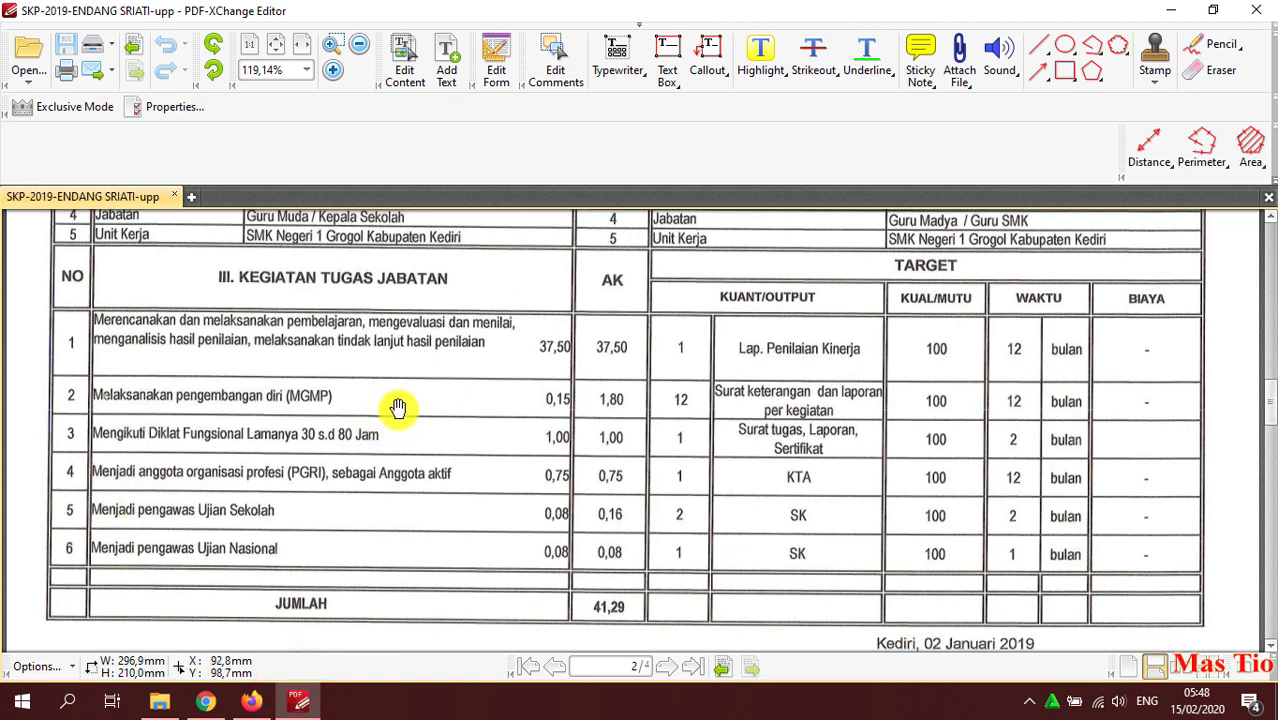
{"action": "left_click", "coordinate": [251, 703]}
{"action": "left_click", "coordinate": [251, 703]}
{"action": "scroll", "coordinate": [466, 420], "scroll_direction": "down", "scroll_amount": 1}
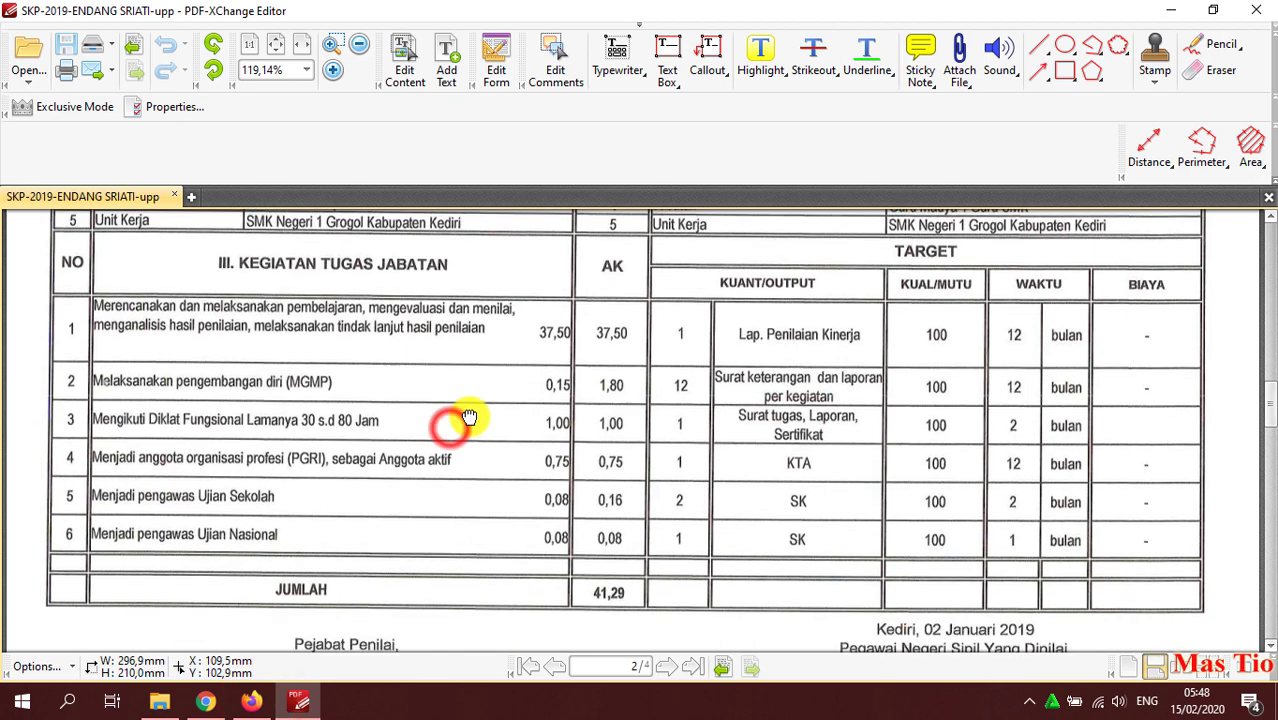
{"action": "scroll", "coordinate": [471, 430], "scroll_direction": "up", "scroll_amount": 1}
{"action": "left_click", "coordinate": [471, 430]}
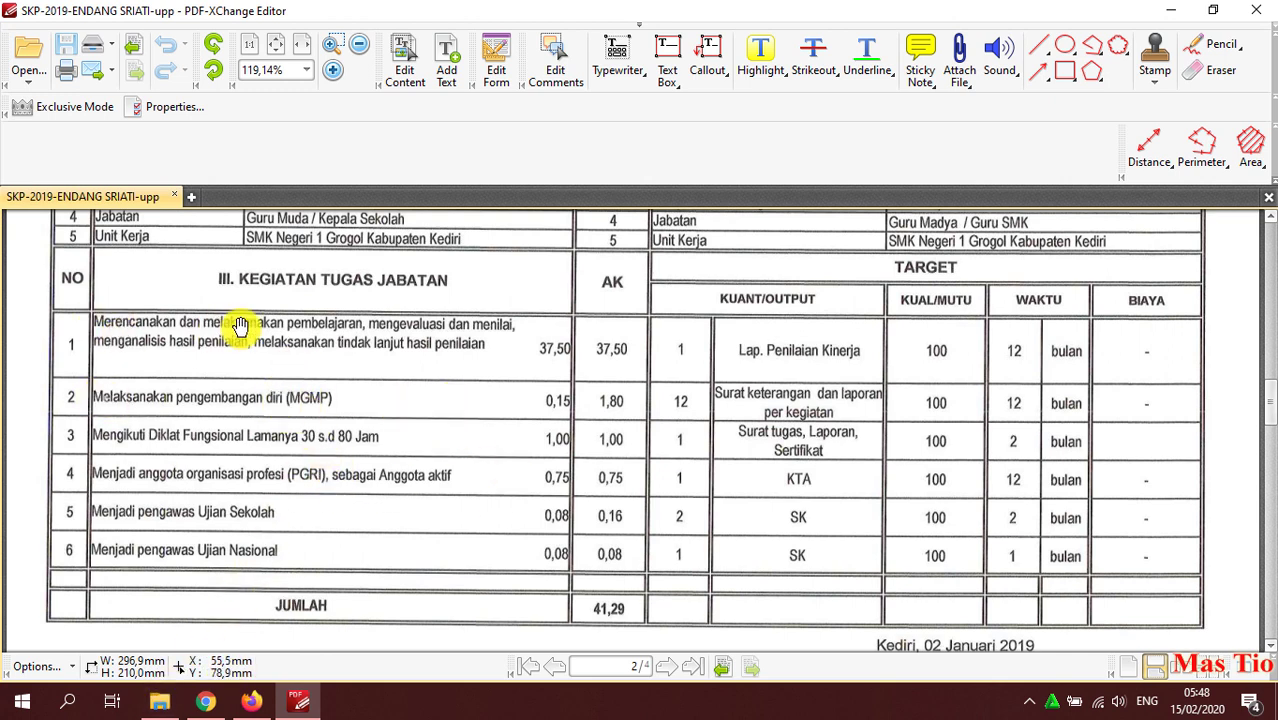
Switch to the HRMS page in Firefox and add a new Unsur Utama activity with the activity type 4 - Fungsional
{"action": "left_click", "coordinate": [251, 702]}
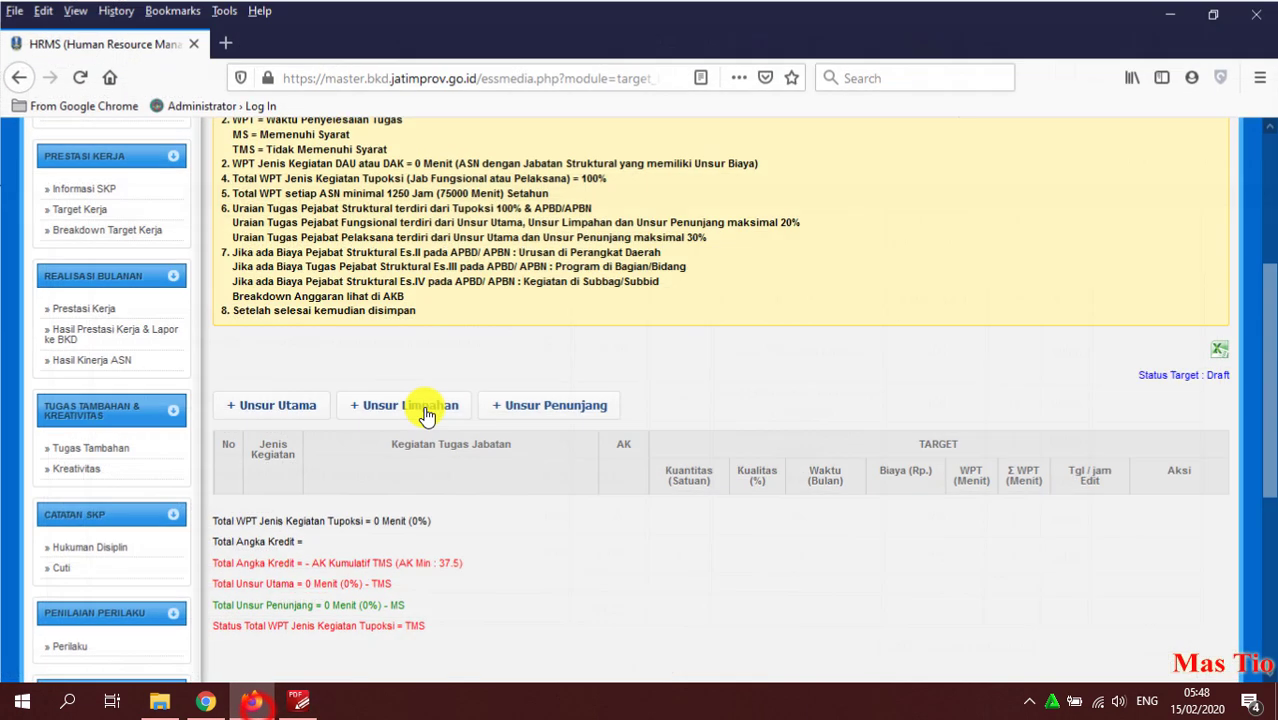
{"action": "left_click", "coordinate": [265, 410]}
{"action": "scroll", "coordinate": [450, 395], "scroll_direction": "down", "scroll_amount": 3}
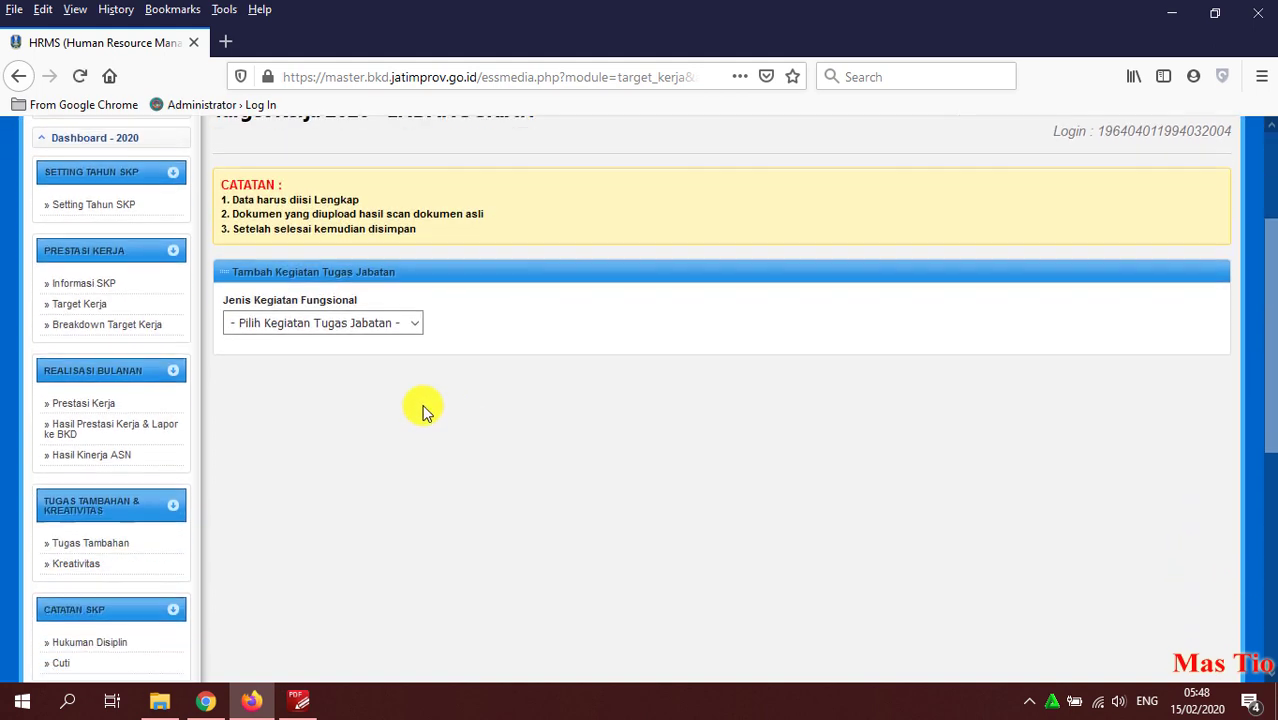
{"action": "left_click", "coordinate": [362, 321]}
{"action": "left_click", "coordinate": [267, 373]}
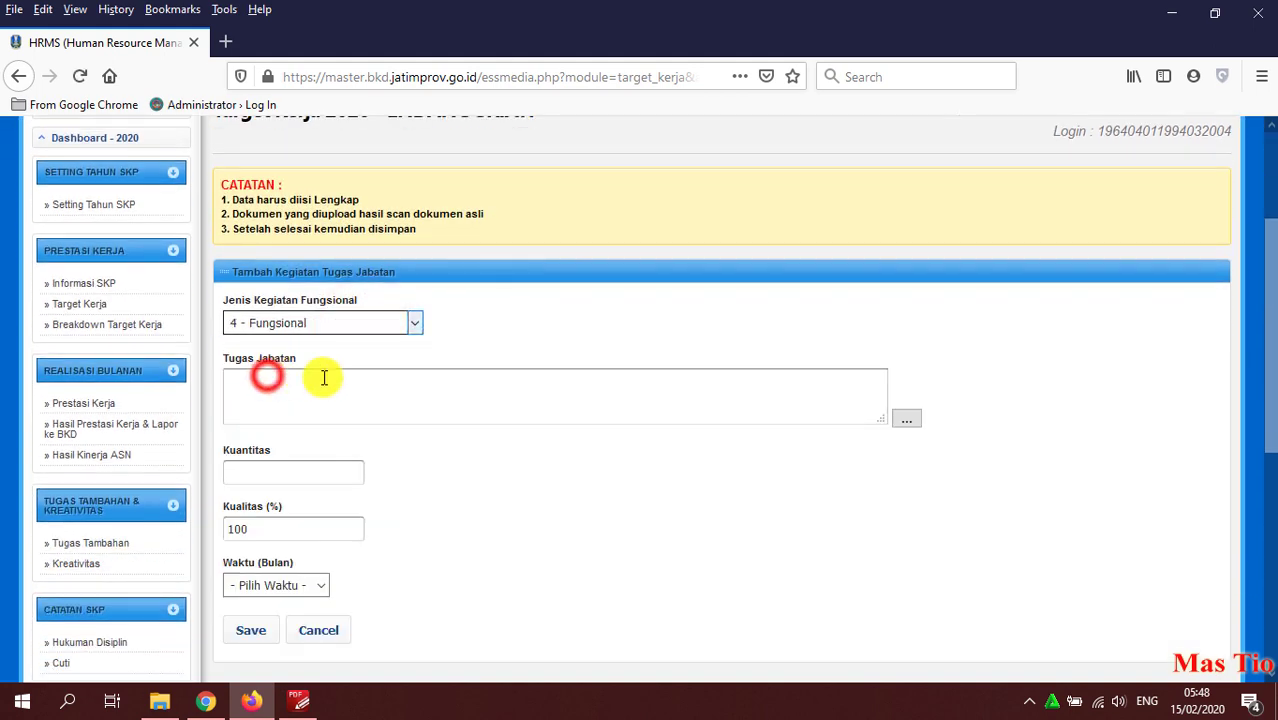
Open the lookup list for Tugas Jabatan in a maximized window and search its descriptions for "merencana"
{"action": "left_click", "coordinate": [271, 390]}
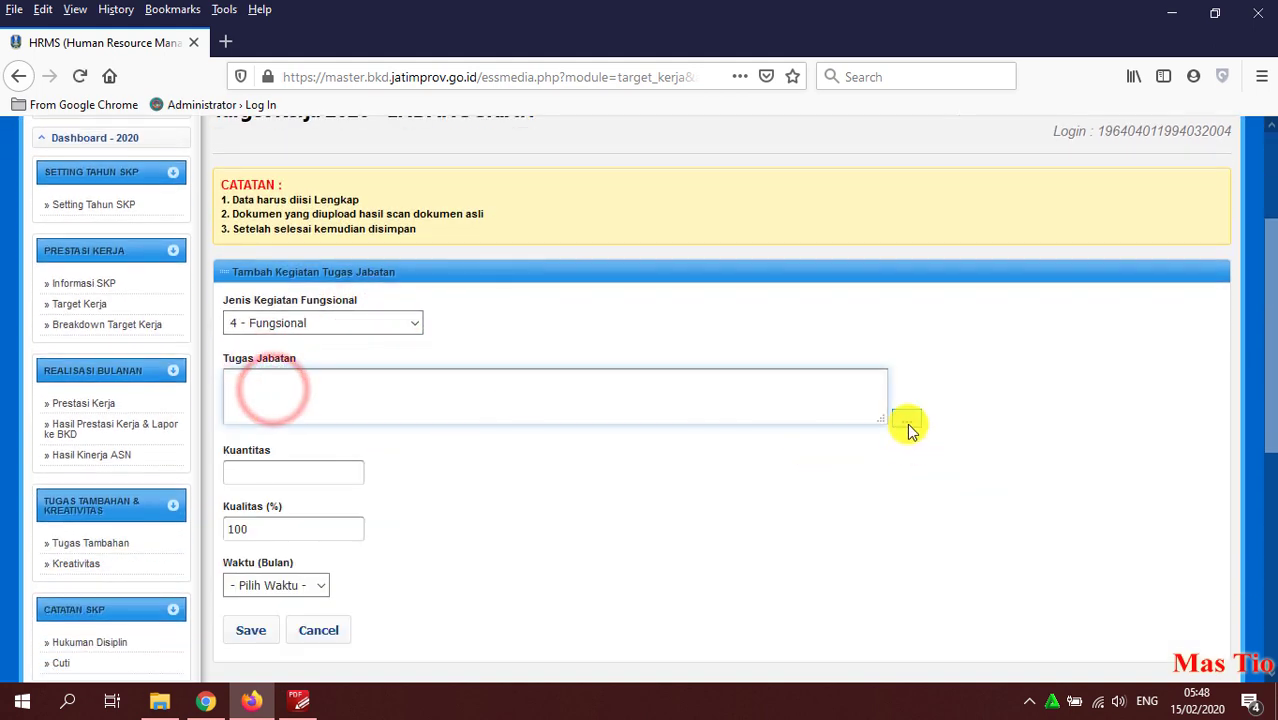
{"action": "left_click", "coordinate": [907, 424]}
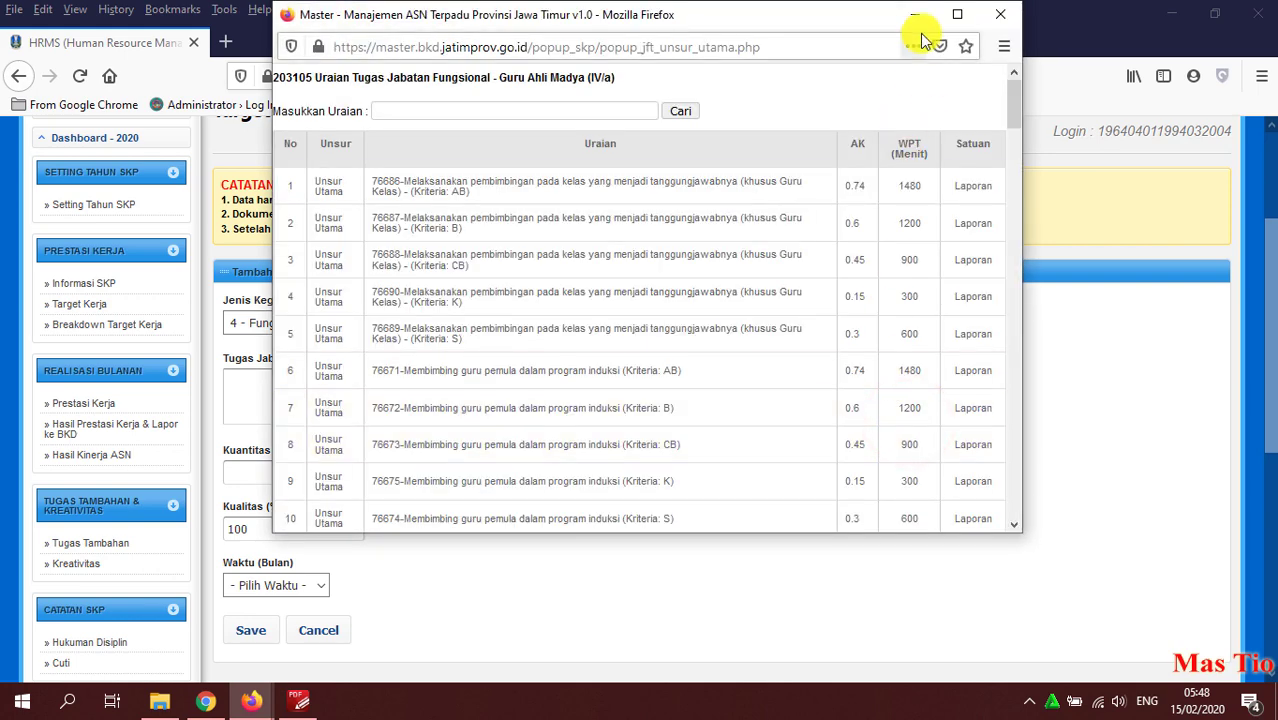
{"action": "left_click", "coordinate": [955, 14]}
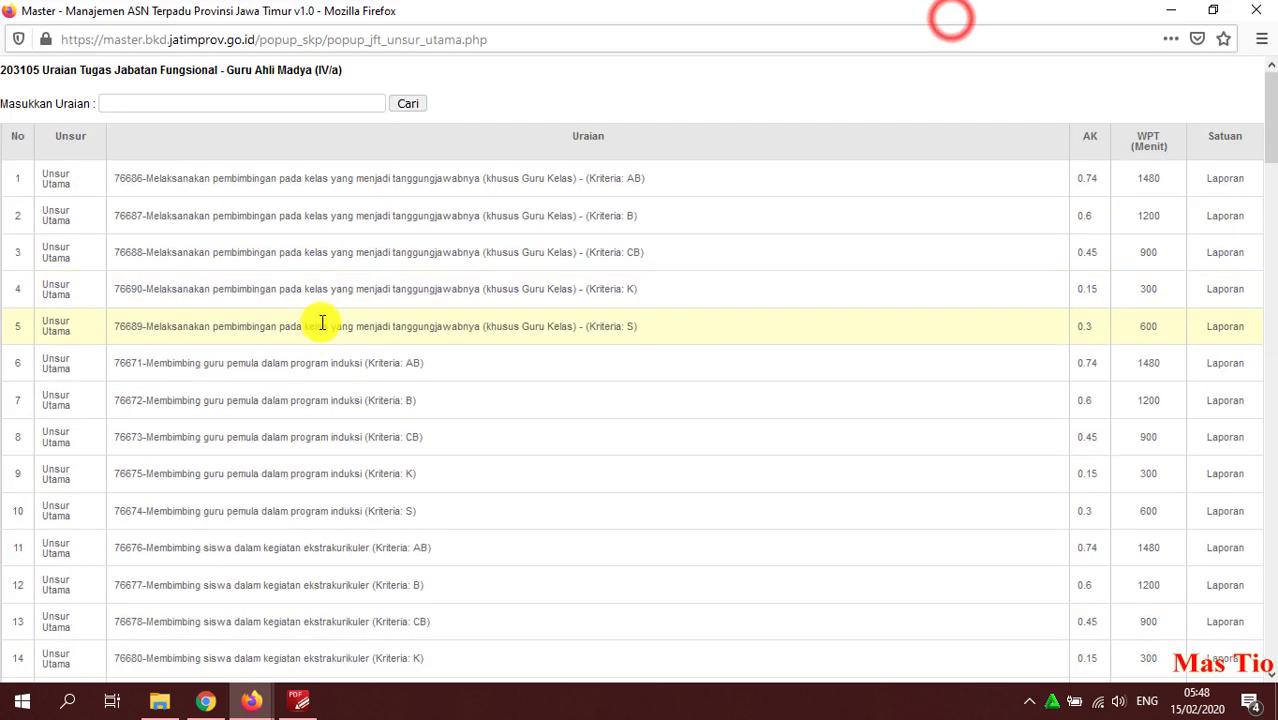
{"action": "left_click", "coordinate": [262, 97]}
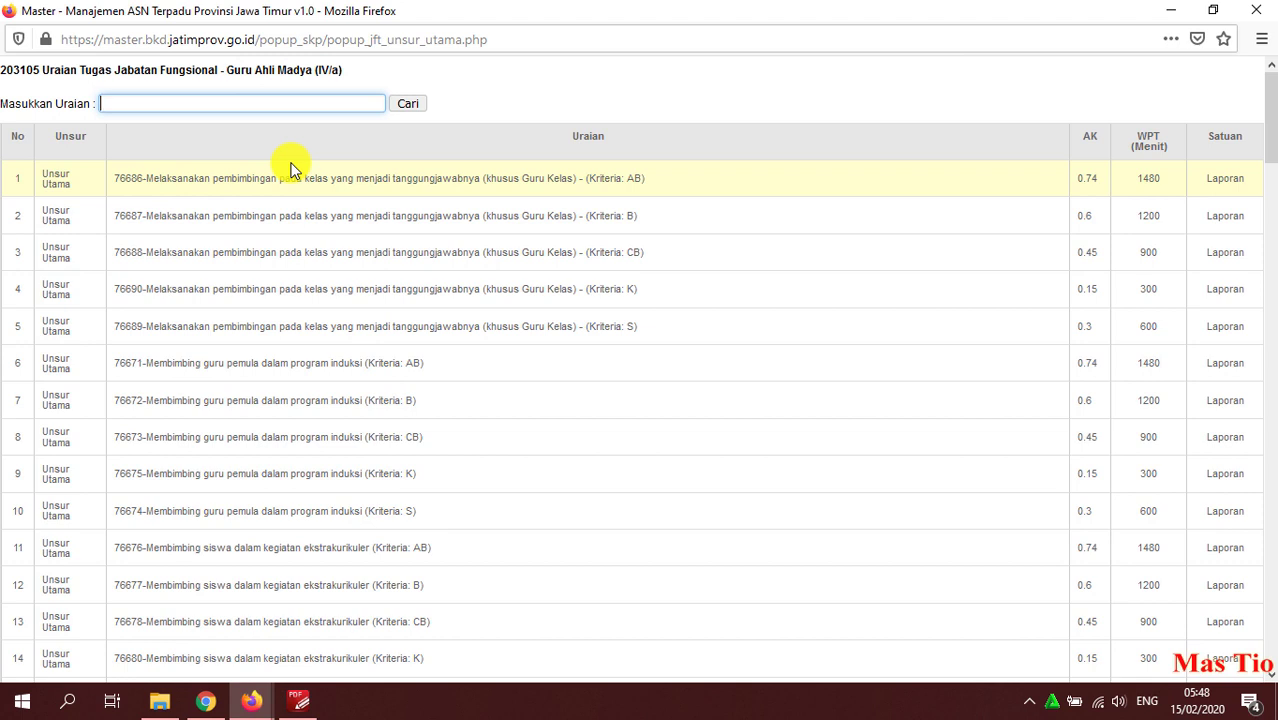
{"action": "type", "text": "mere"}
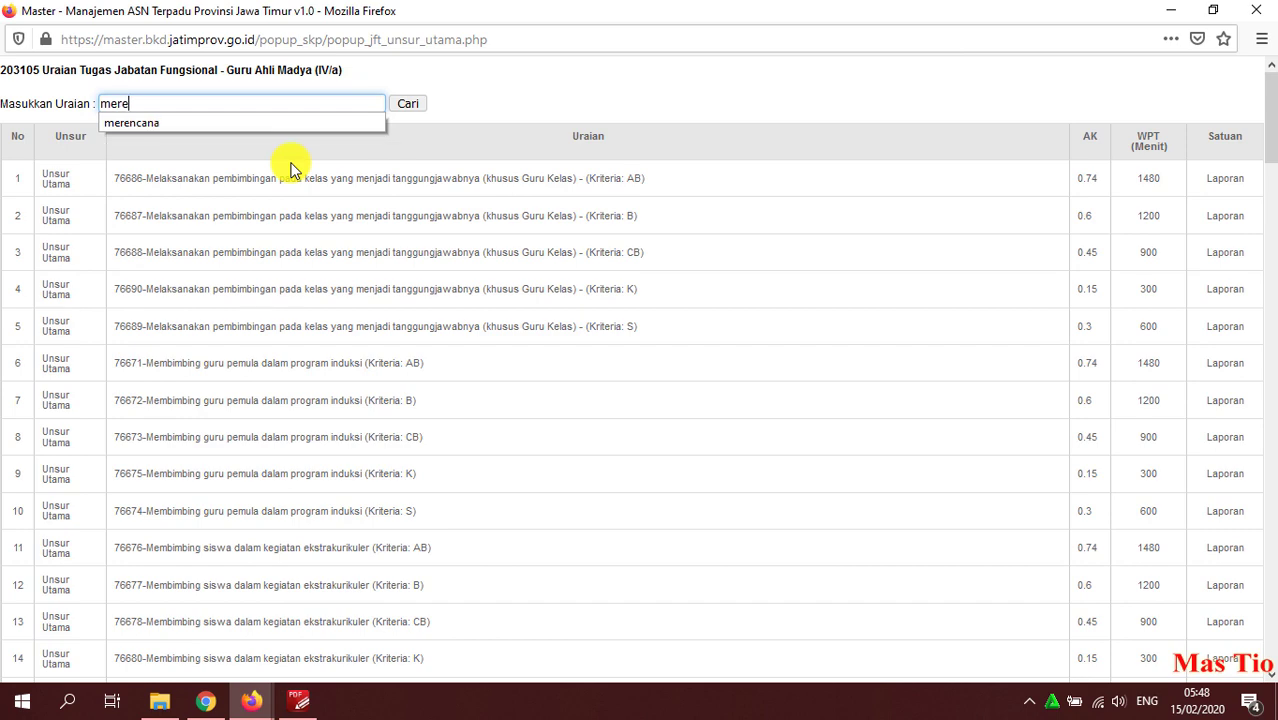
{"action": "key", "text": "Down"}
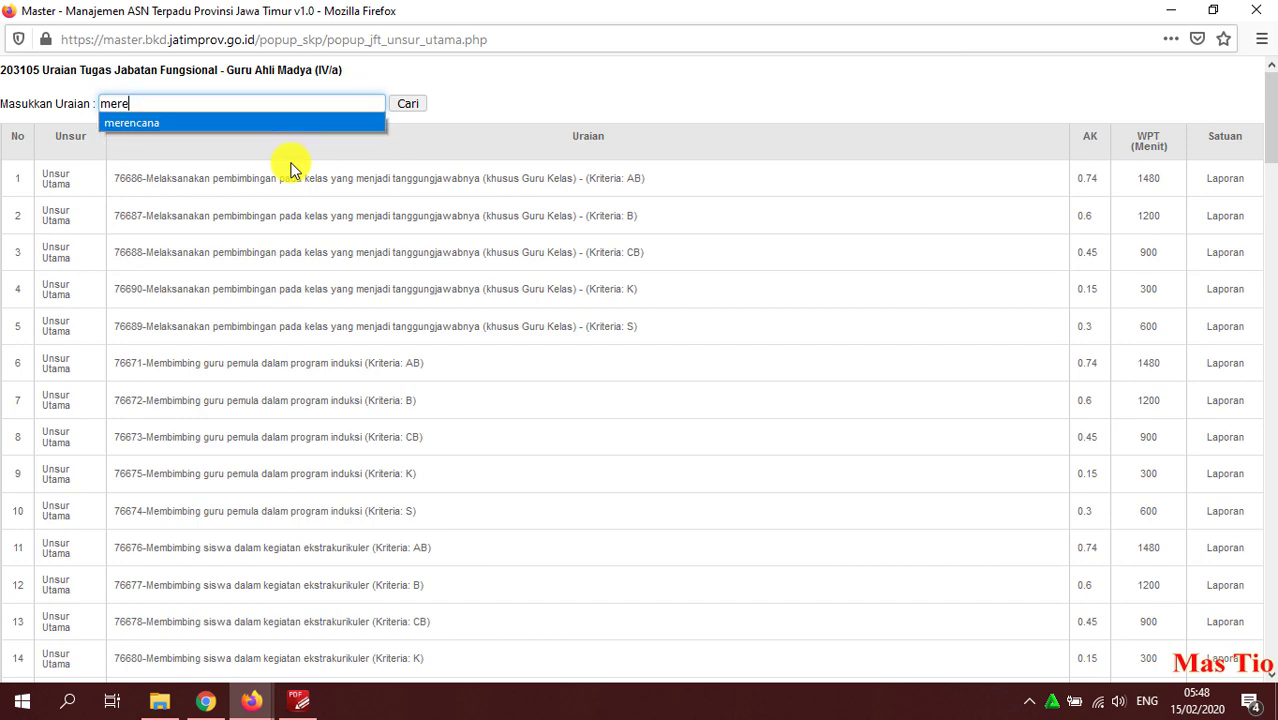
{"action": "key", "text": "Return"}
{"action": "key", "text": "Return"}
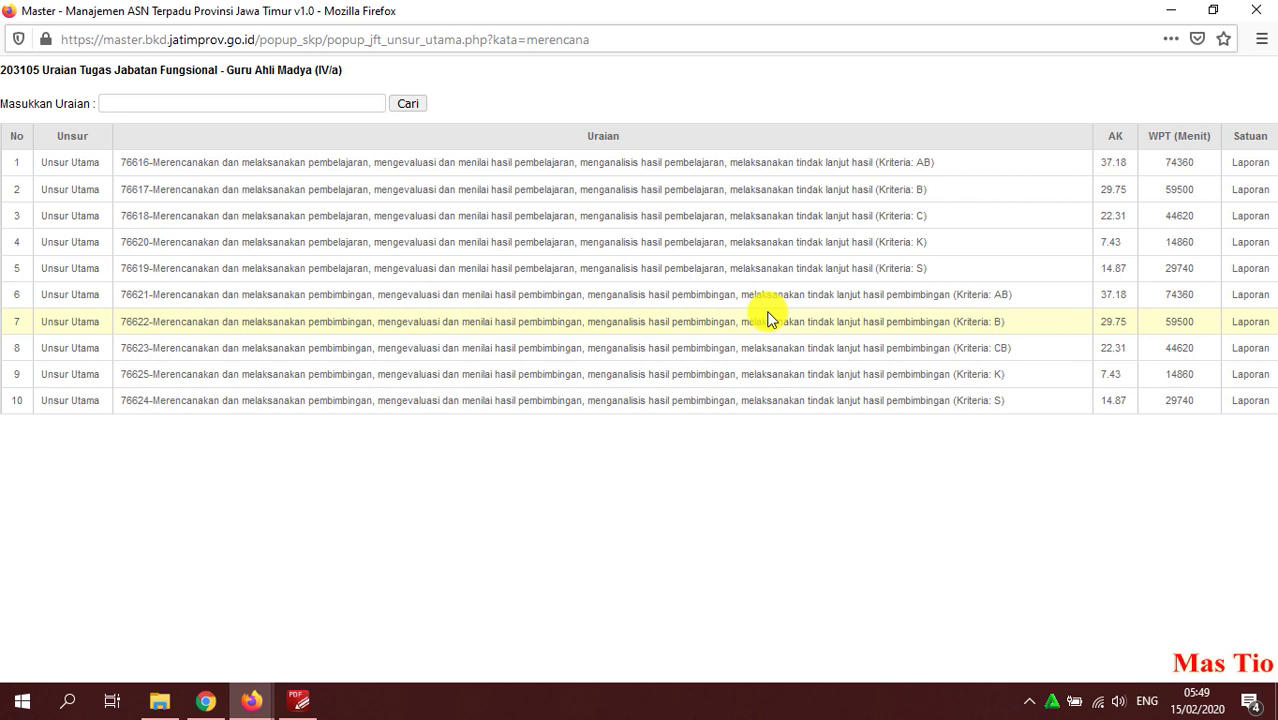
Check the first activity in the SKP PDF and select task 76616 (Kriteria: AB) as the Tugas Jabatan
{"action": "left_click", "coordinate": [305, 693]}
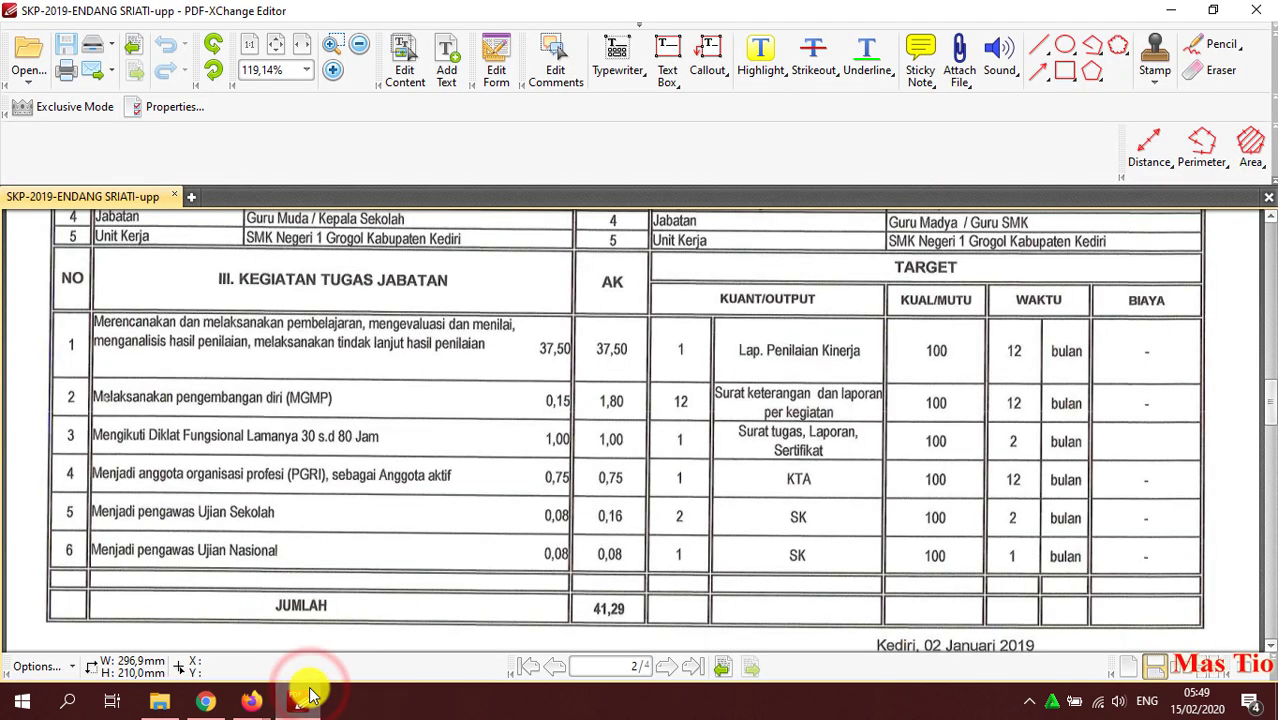
{"action": "left_click", "coordinate": [305, 695]}
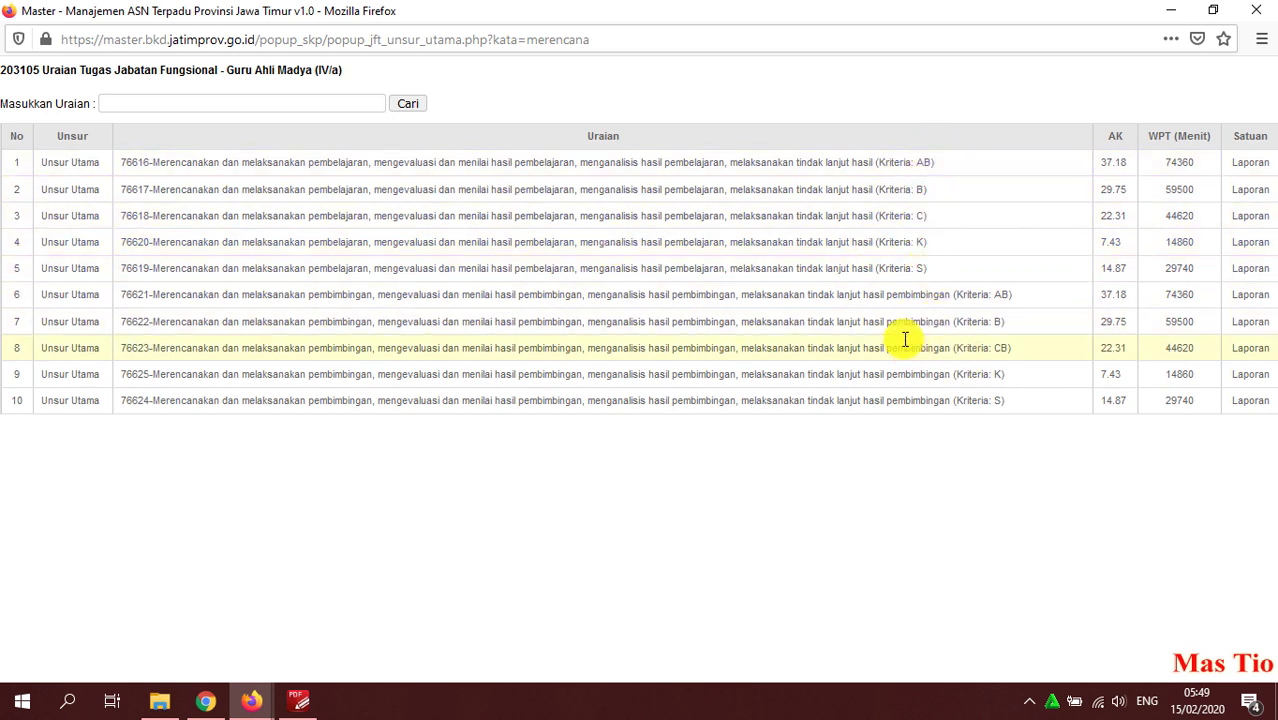
{"action": "double_click", "coordinate": [1100, 166]}
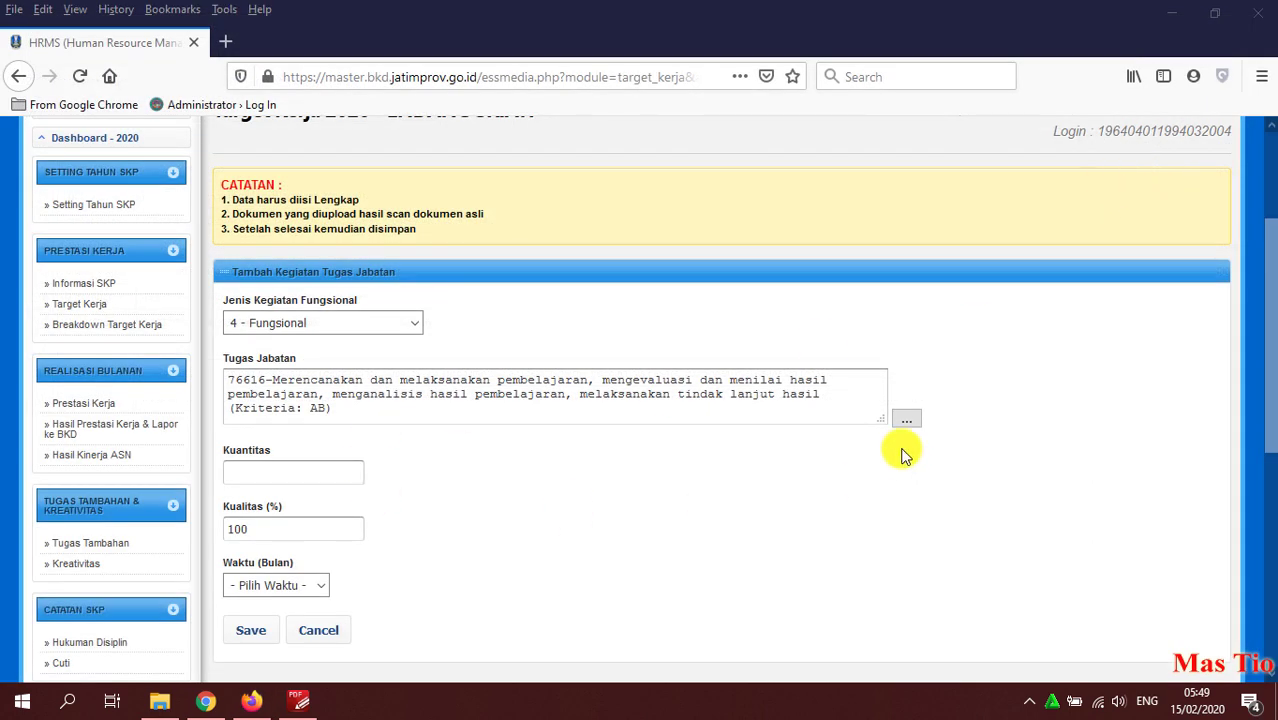
Reopen the Tugas Jabatan lookup list, search again for "merencana" and maximize the window to review the criteria
{"action": "left_click", "coordinate": [908, 418]}
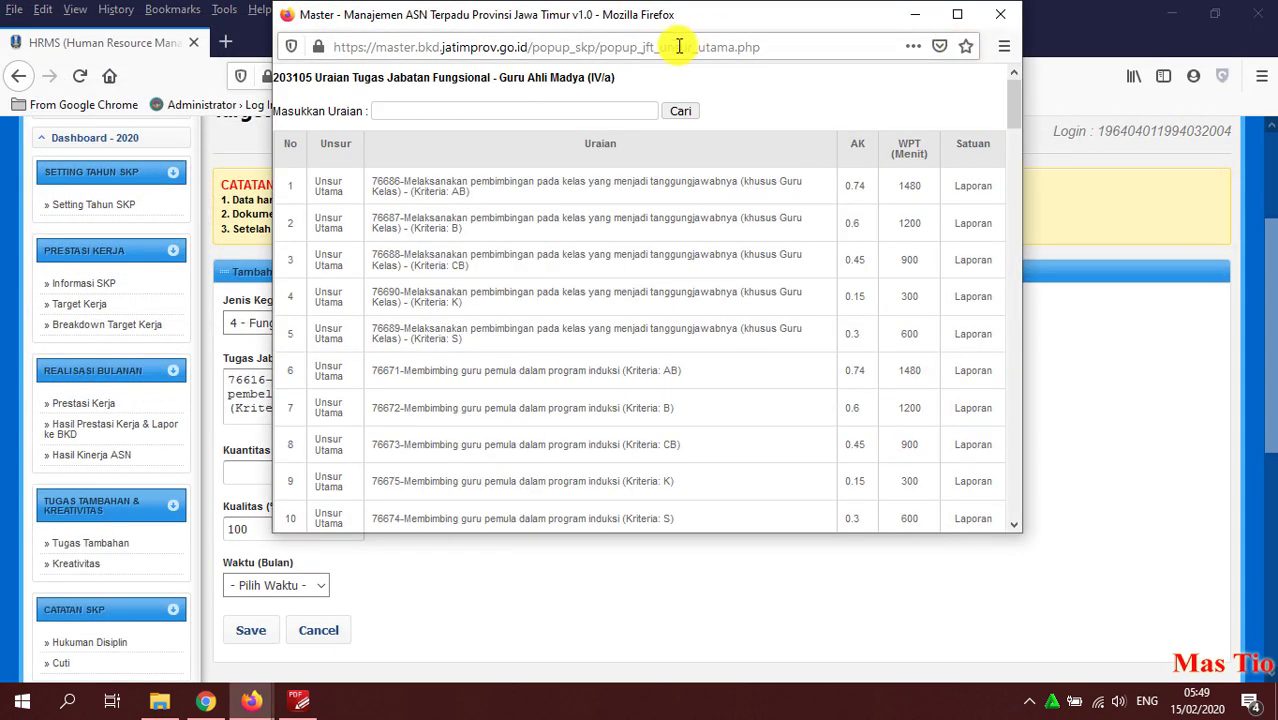
{"action": "type", "text": "mer"}
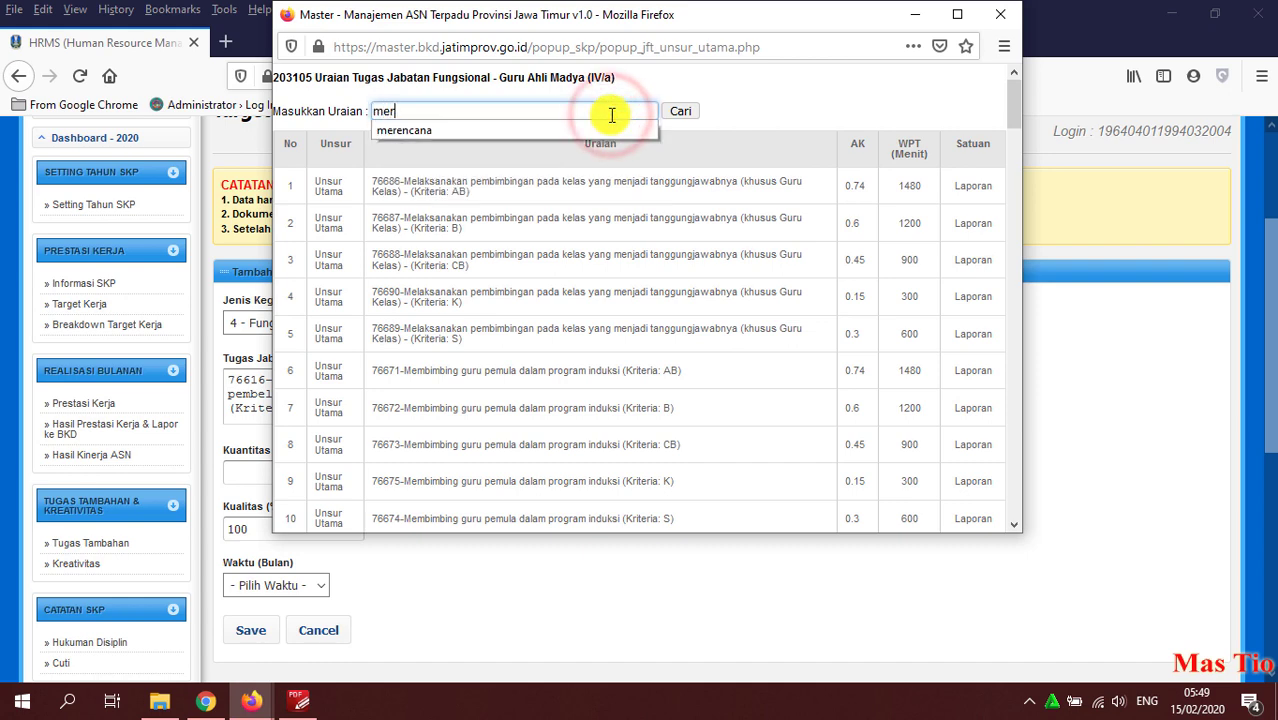
{"action": "key", "text": "Down"}
{"action": "key", "text": "Return"}
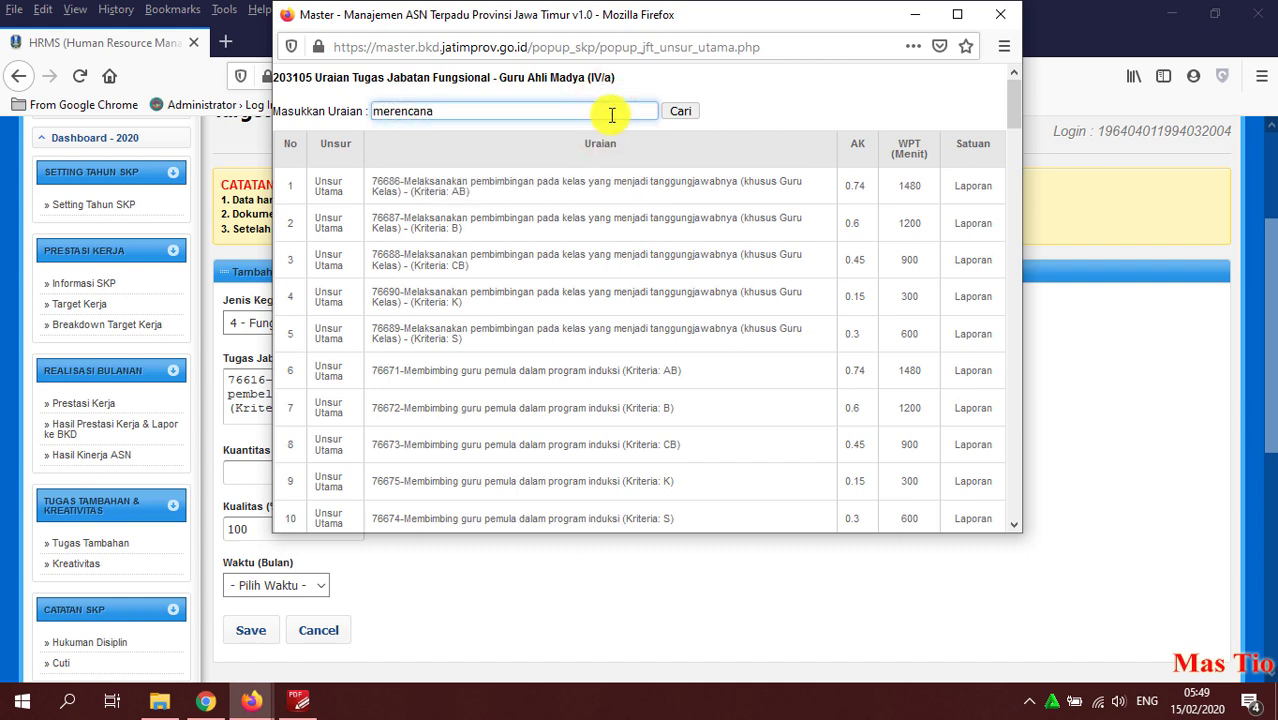
{"action": "key", "text": "Return"}
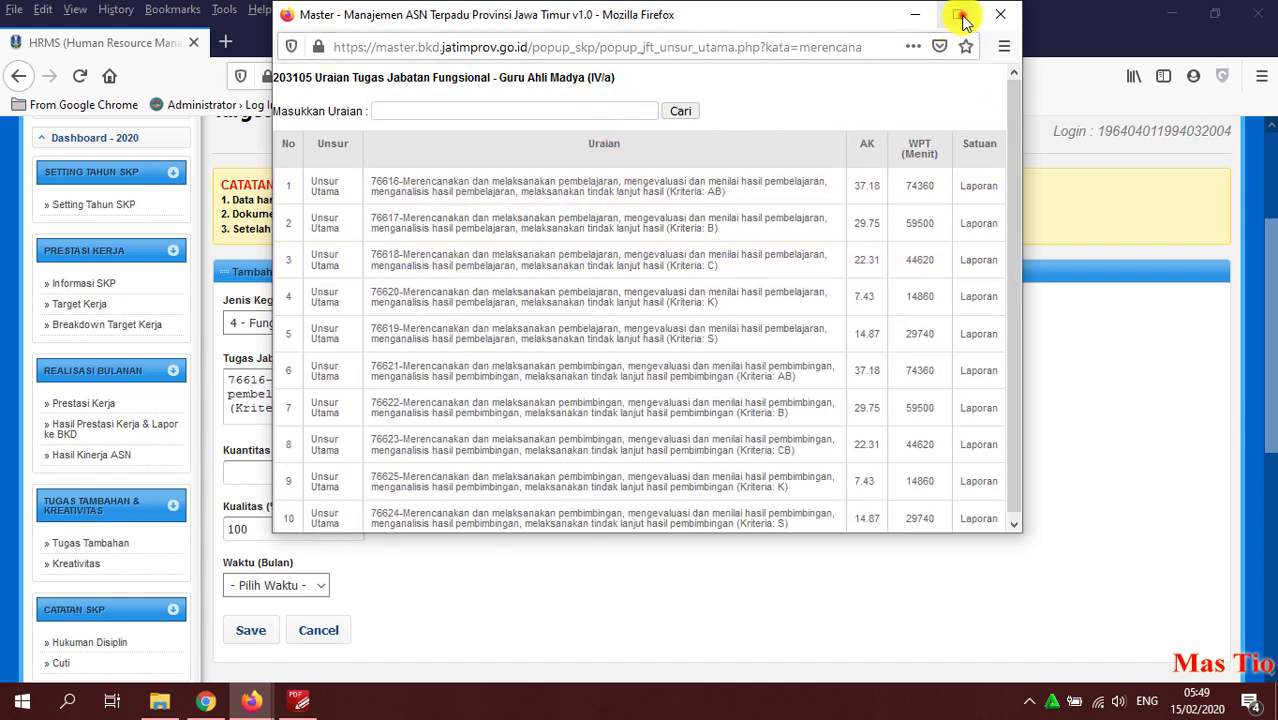
{"action": "left_click", "coordinate": [960, 15]}
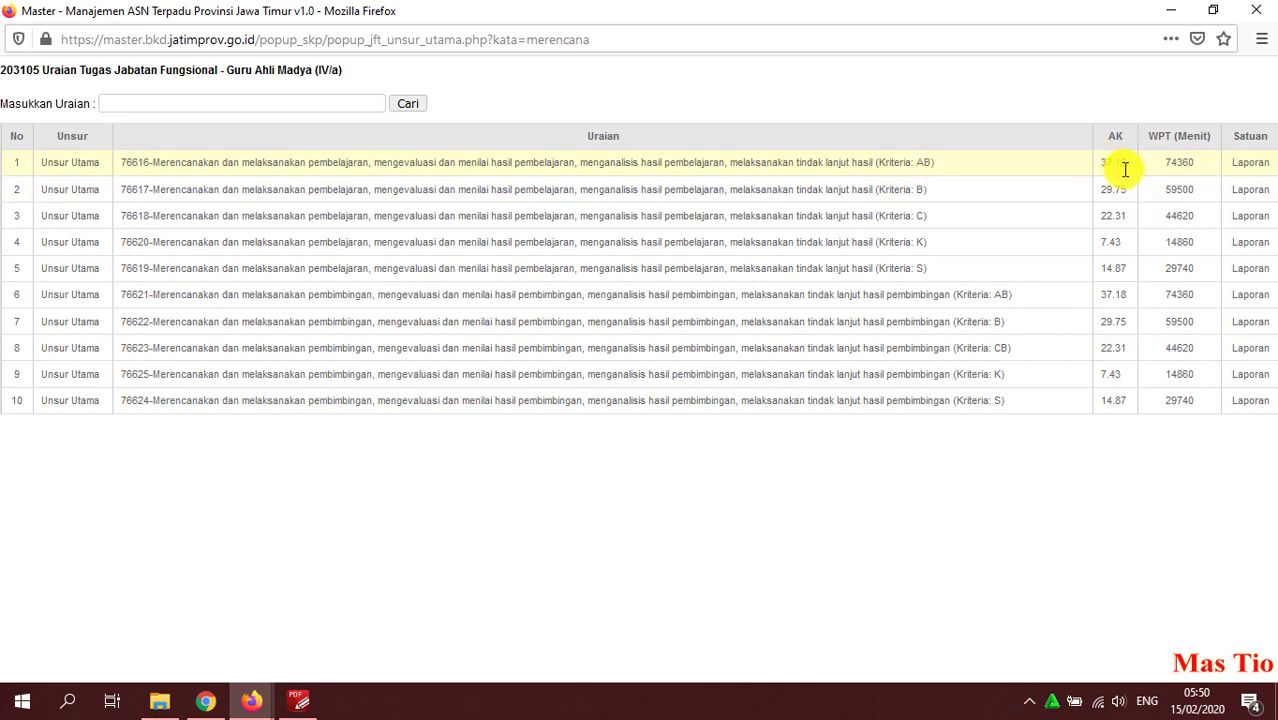
Switch to PDF-XChange Editor and look through the 2019 SKP PDF's target table and assessment pages for the basis of the Kriteria
{"action": "left_click", "coordinate": [300, 700]}
{"action": "scroll", "coordinate": [553, 399], "scroll_direction": "down", "scroll_amount": 10}
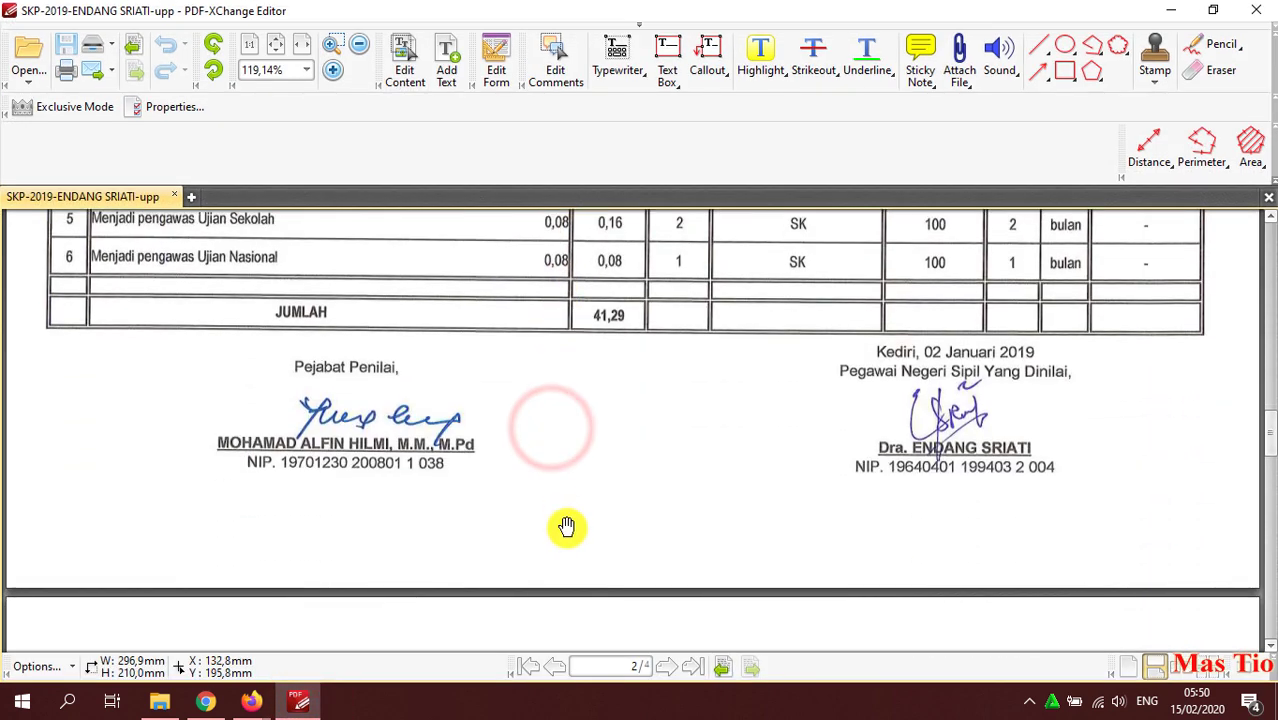
{"action": "scroll", "coordinate": [585, 459], "scroll_direction": "down", "scroll_amount": 10}
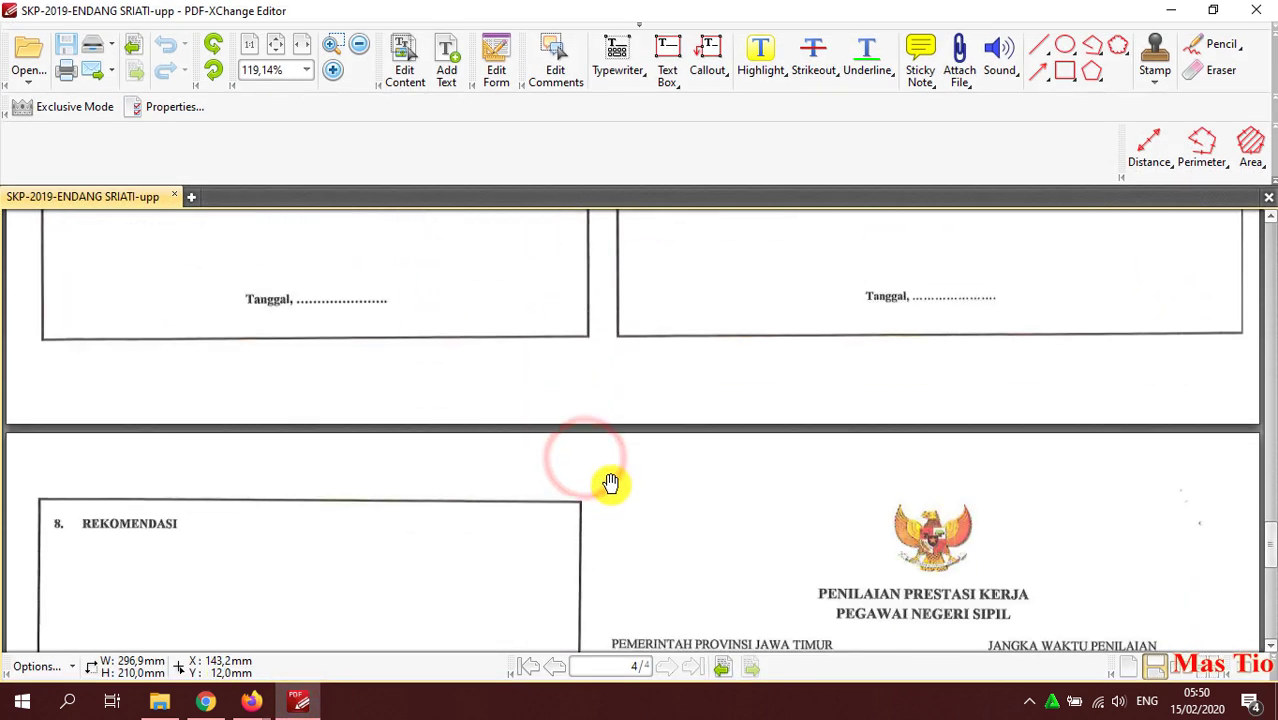
{"action": "scroll", "coordinate": [608, 474], "scroll_direction": "up", "scroll_amount": 20}
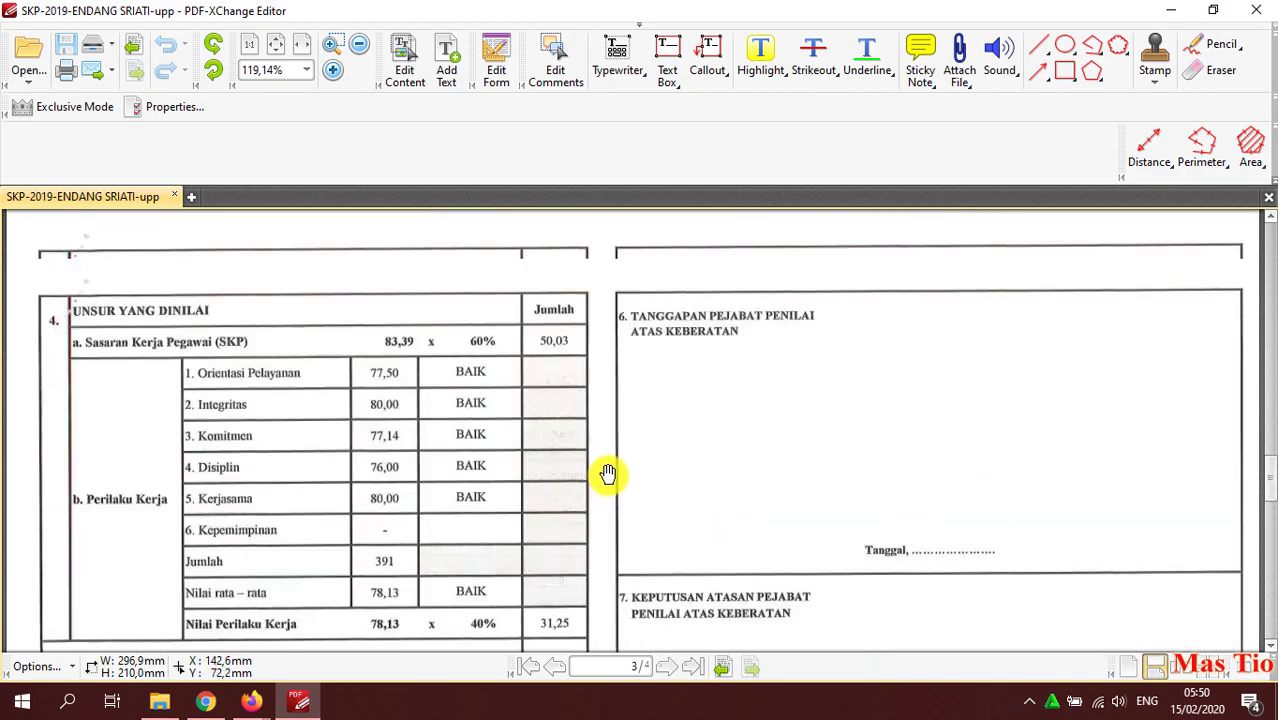
{"action": "scroll", "coordinate": [608, 474], "scroll_direction": "up", "scroll_amount": 15}
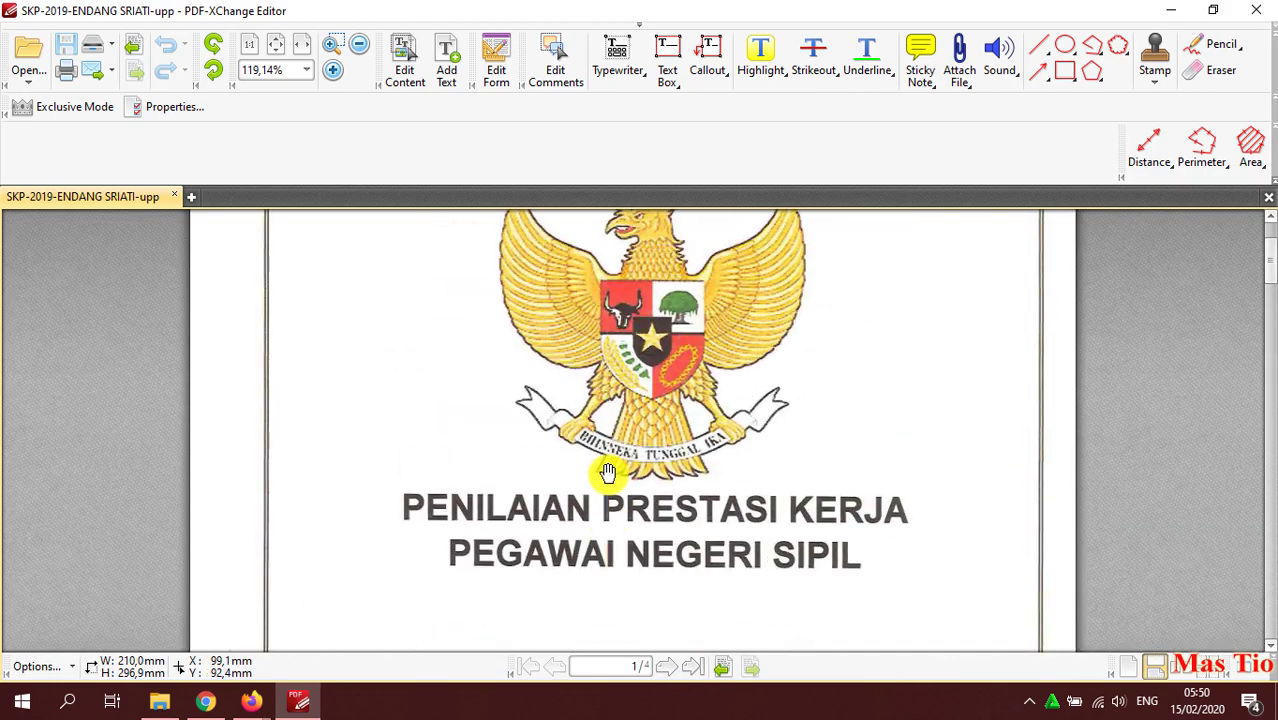
{"action": "scroll", "coordinate": [605, 468], "scroll_direction": "down", "scroll_amount": 12}
{"action": "scroll", "coordinate": [601, 461], "scroll_direction": "down", "scroll_amount": 8}
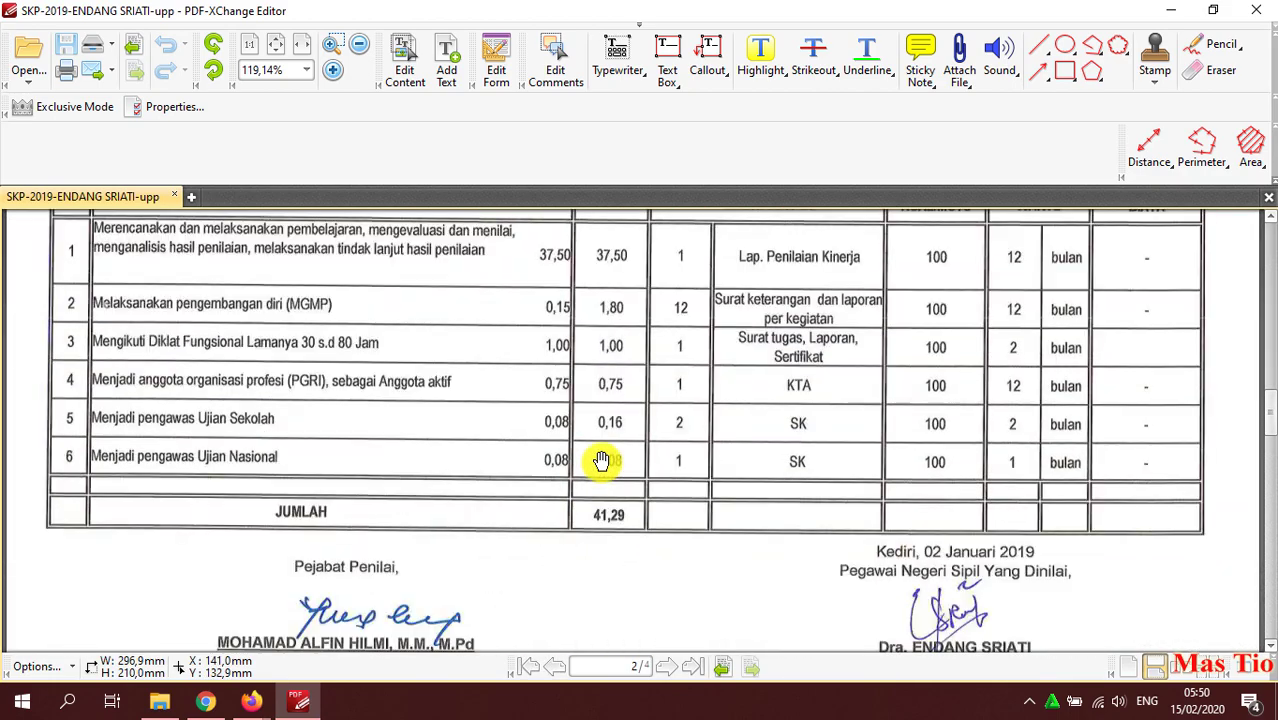
{"action": "scroll", "coordinate": [601, 461], "scroll_direction": "down", "scroll_amount": 8}
{"action": "scroll", "coordinate": [585, 439], "scroll_direction": "up", "scroll_amount": 12}
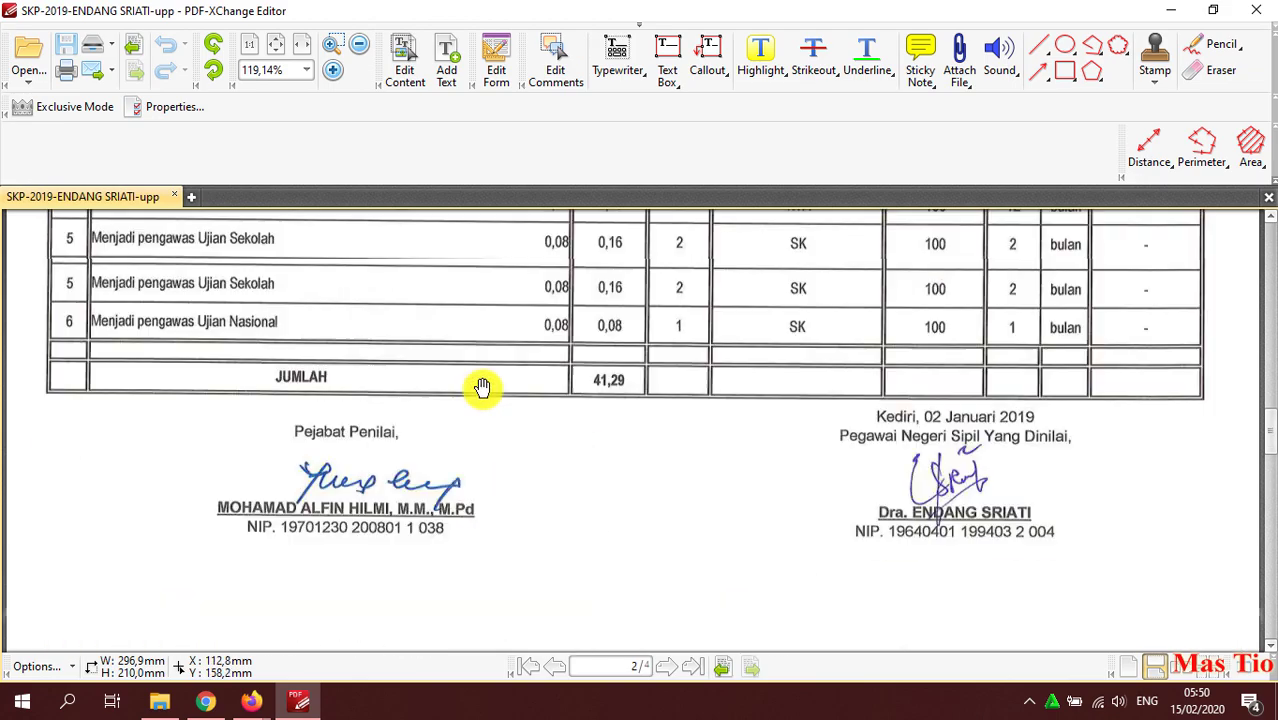
{"action": "scroll", "coordinate": [483, 388], "scroll_direction": "up", "scroll_amount": 12}
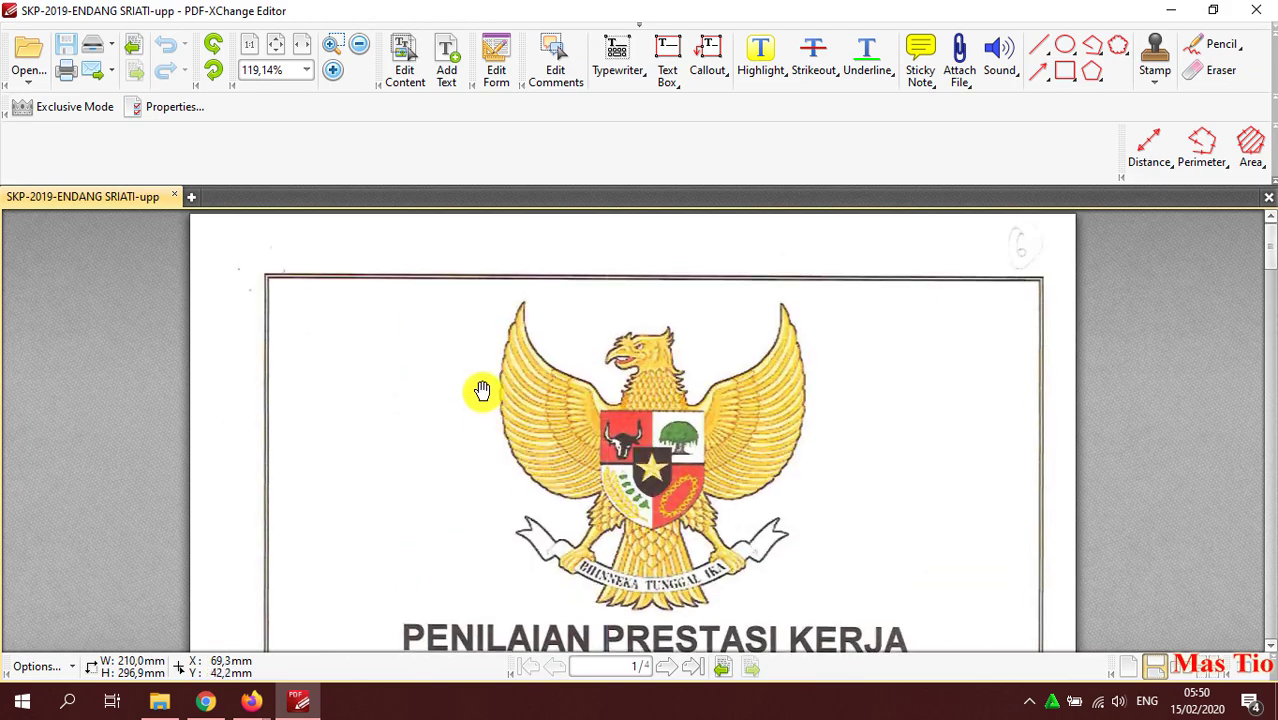
{"action": "scroll", "coordinate": [484, 401], "scroll_direction": "down", "scroll_amount": 4}
{"action": "scroll", "coordinate": [484, 401], "scroll_direction": "down", "scroll_amount": 15}
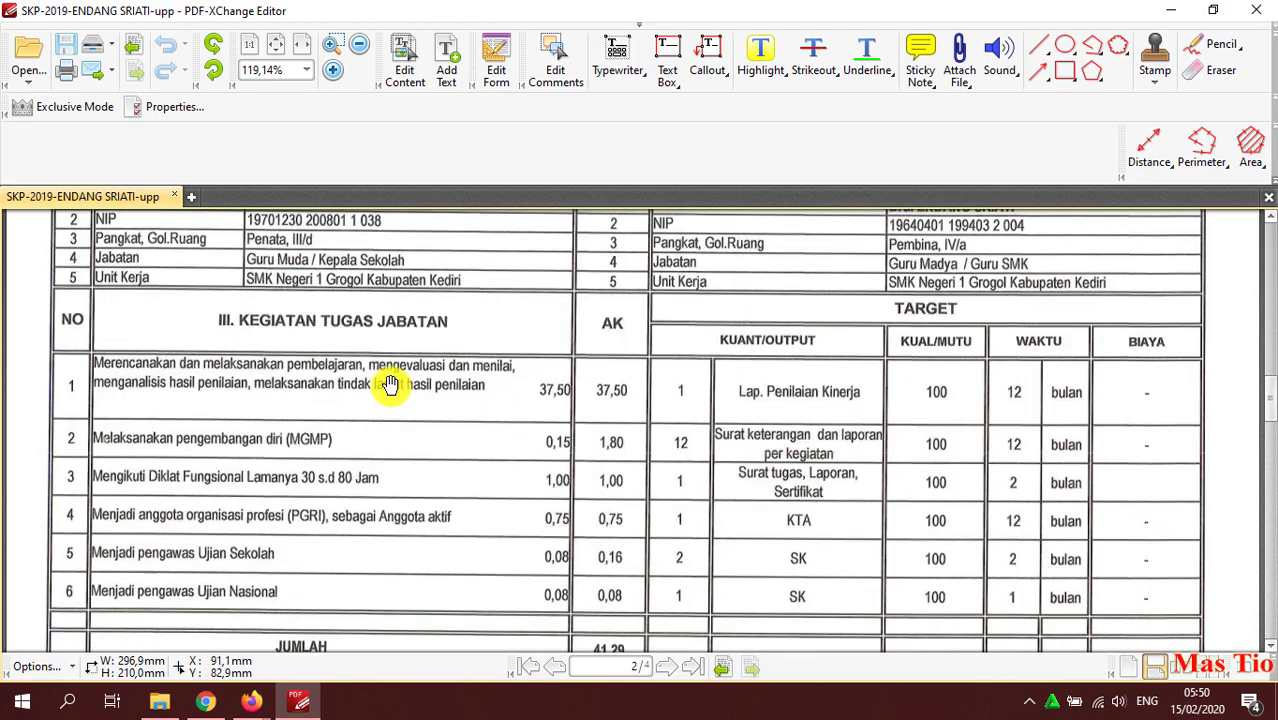
In File Explorer, open the 2019 SKP PDF without the UPPP suffix from the SKP subfolder of the GURU teacher folder marked "penting"
{"action": "left_click", "coordinate": [160, 700]}
{"action": "left_click", "coordinate": [456, 146]}
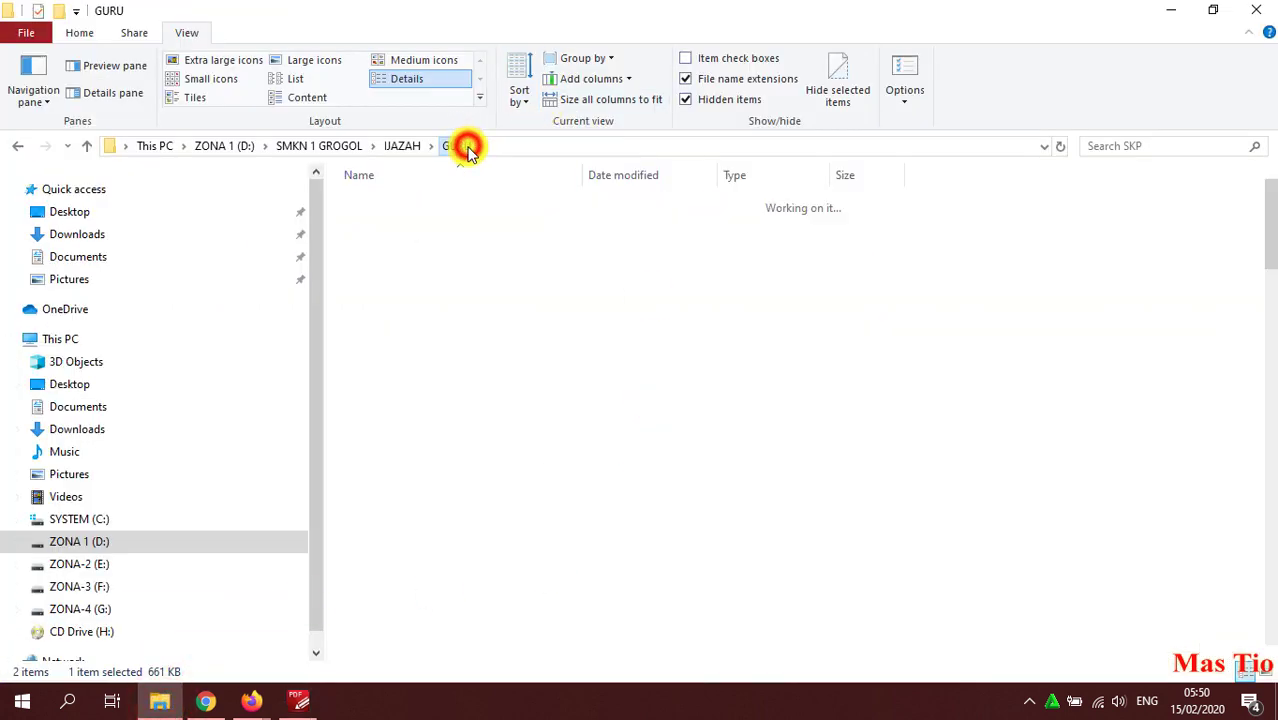
{"action": "scroll", "coordinate": [410, 293], "scroll_direction": "down", "scroll_amount": 15}
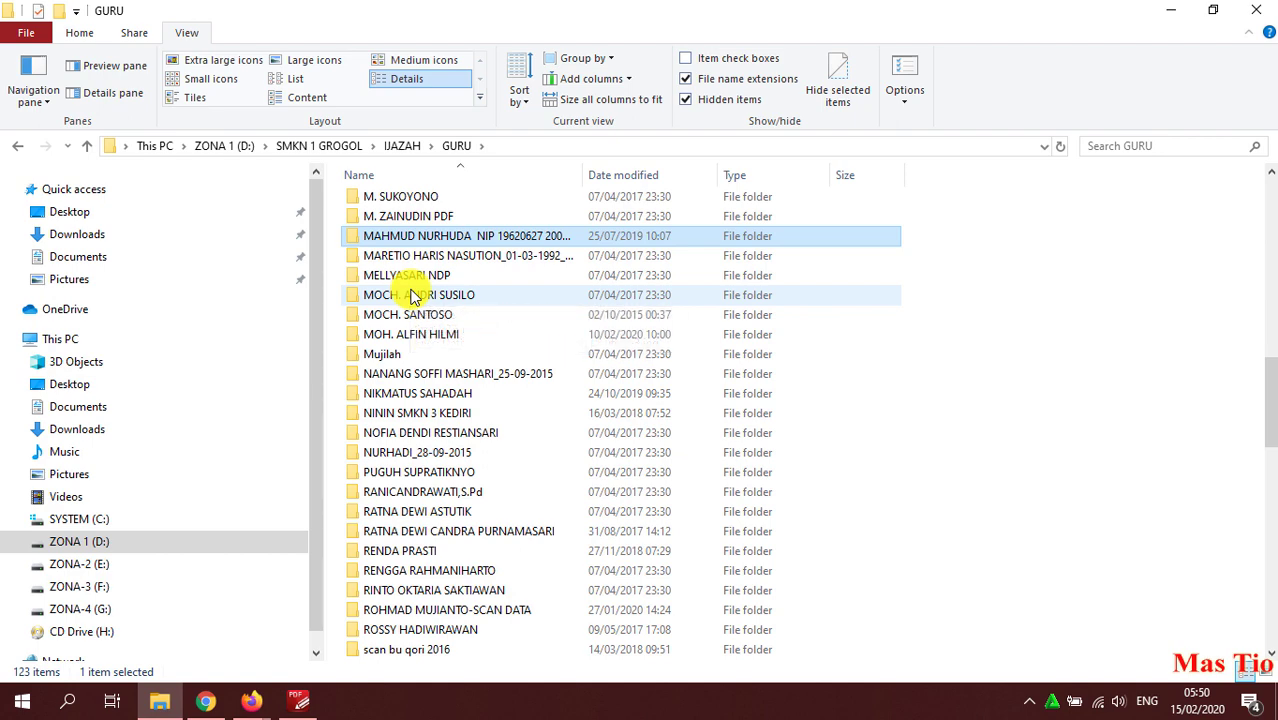
{"action": "key", "text": "Return"}
{"action": "scroll", "coordinate": [519, 471], "scroll_direction": "down", "scroll_amount": 10}
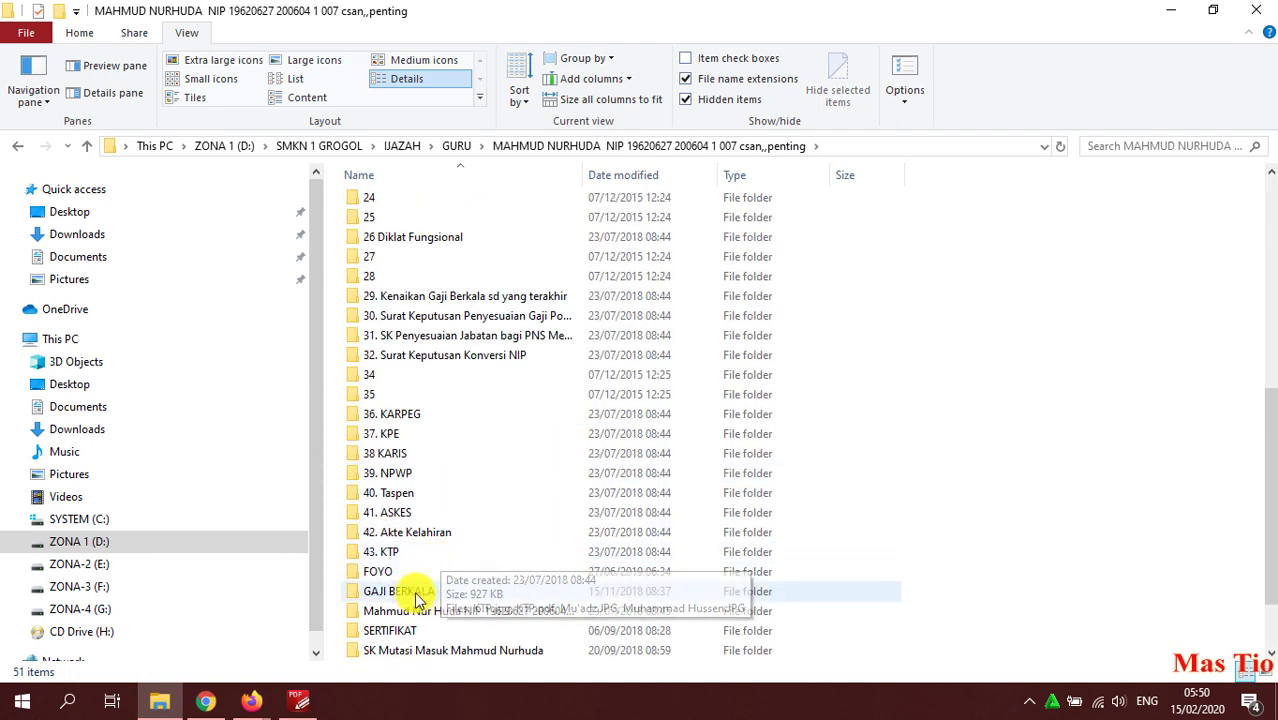
{"action": "scroll", "coordinate": [428, 460], "scroll_direction": "down", "scroll_amount": 2}
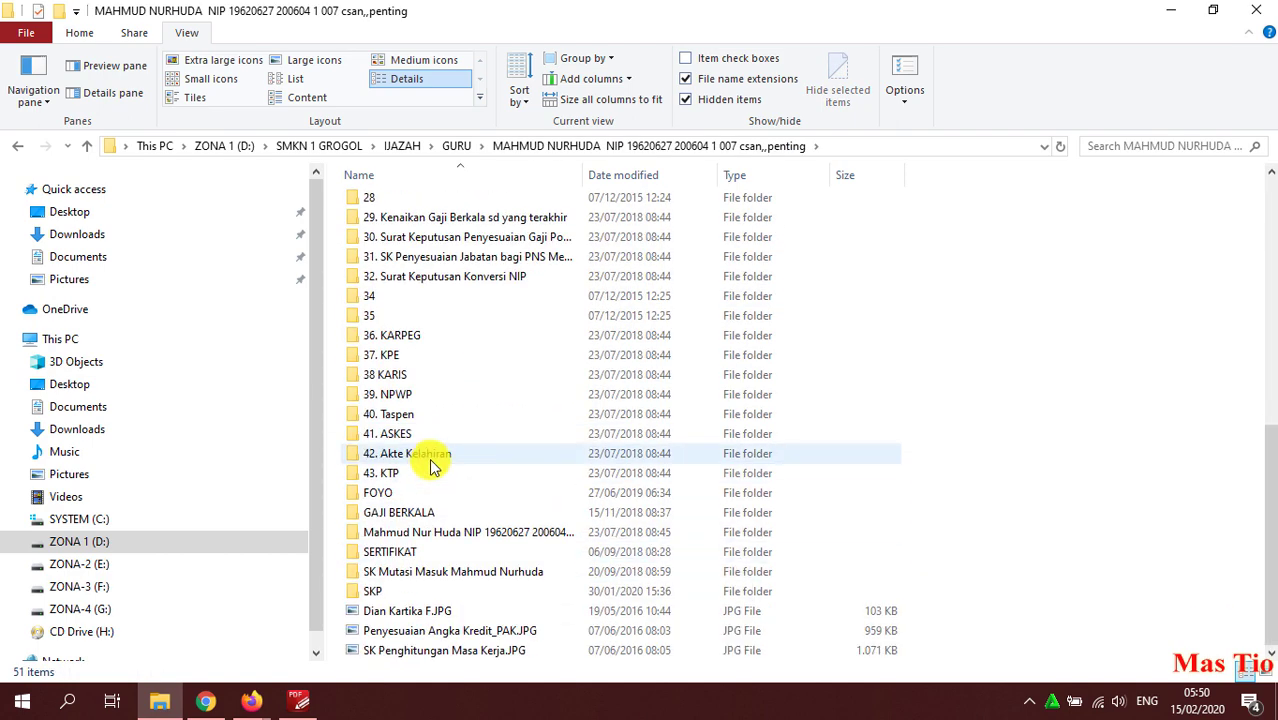
{"action": "double_click", "coordinate": [399, 590]}
{"action": "left_click", "coordinate": [483, 266]}
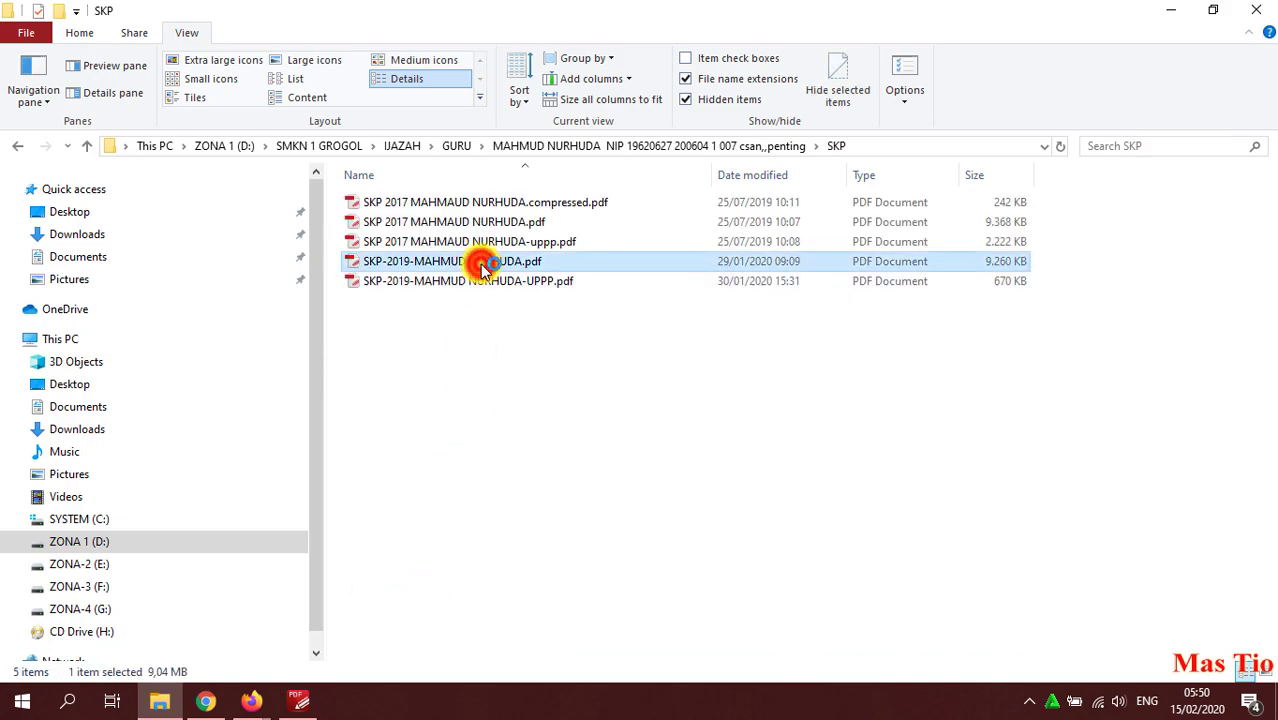
{"action": "double_click", "coordinate": [483, 266]}
Look through all pages of this teacher's 2019 SKP for the table comparing targets with achievements
{"action": "scroll", "coordinate": [515, 365], "scroll_direction": "down", "scroll_amount": 15}
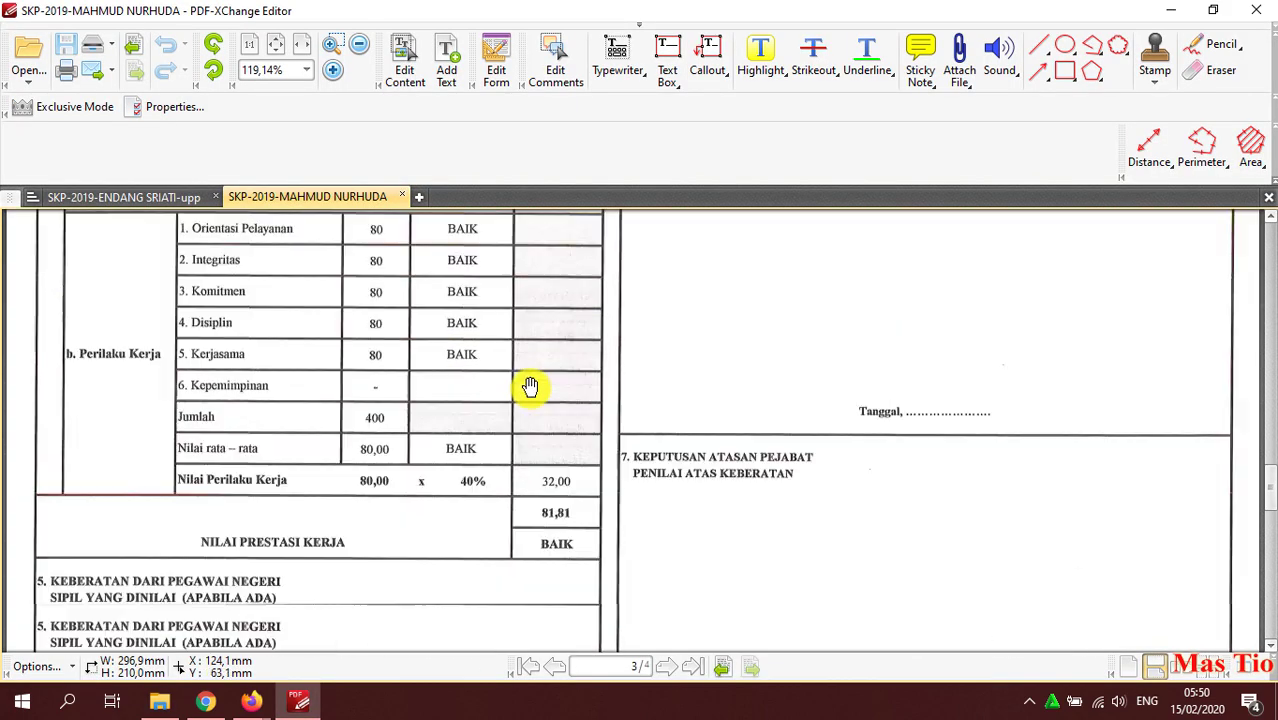
{"action": "scroll", "coordinate": [530, 387], "scroll_direction": "down", "scroll_amount": 15}
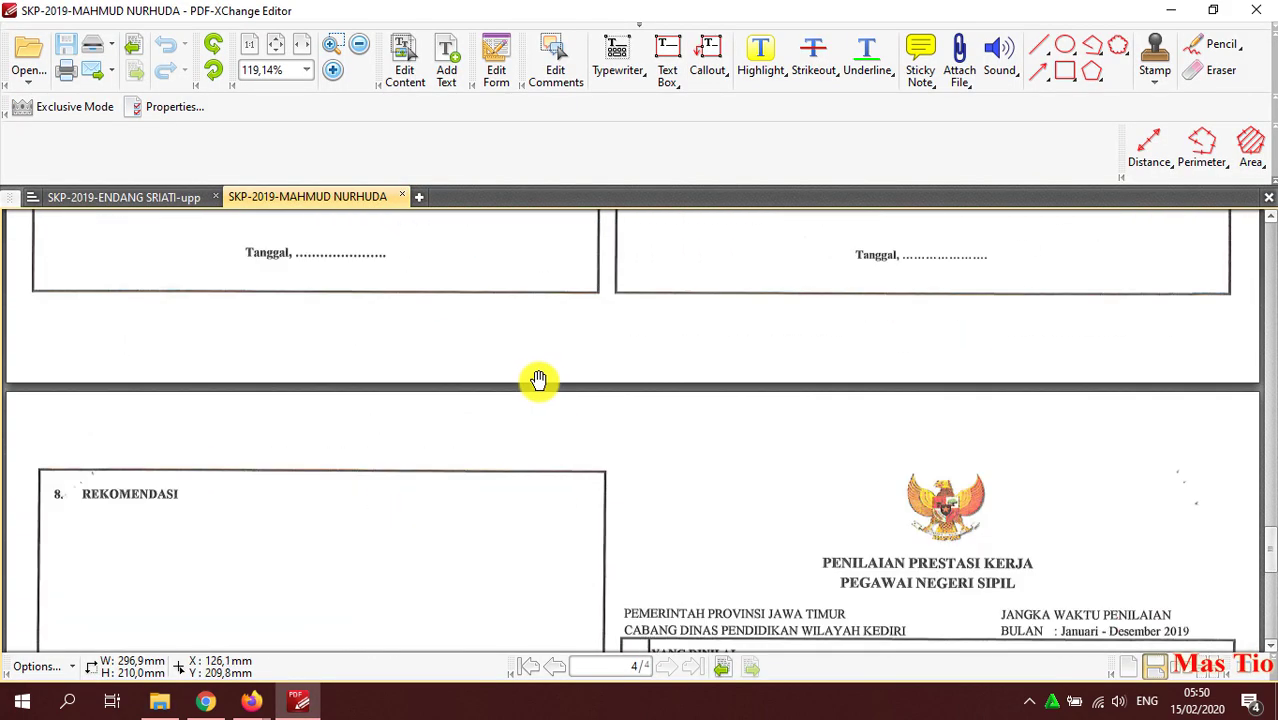
{"action": "scroll", "coordinate": [540, 380], "scroll_direction": "up", "scroll_amount": 15}
{"action": "scroll", "coordinate": [545, 381], "scroll_direction": "up", "scroll_amount": 15}
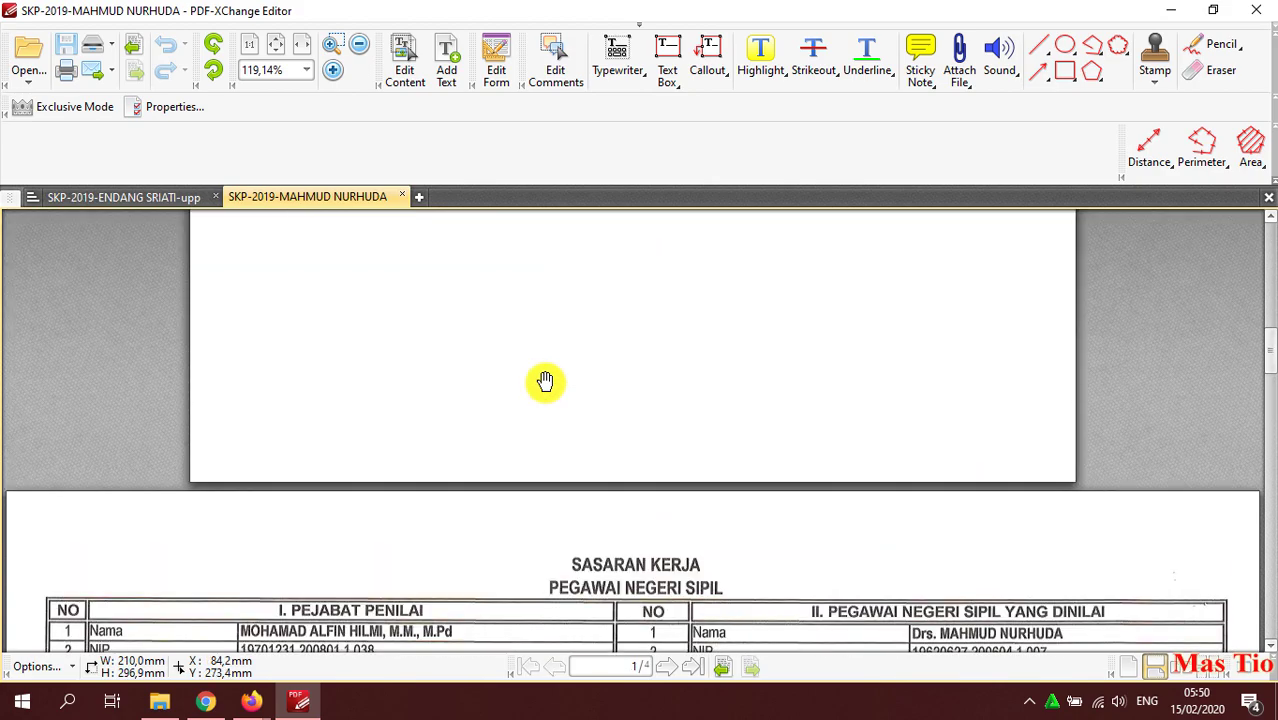
{"action": "left_click_drag", "start_coordinate": [1268, 262], "coordinate": [1268, 622]}
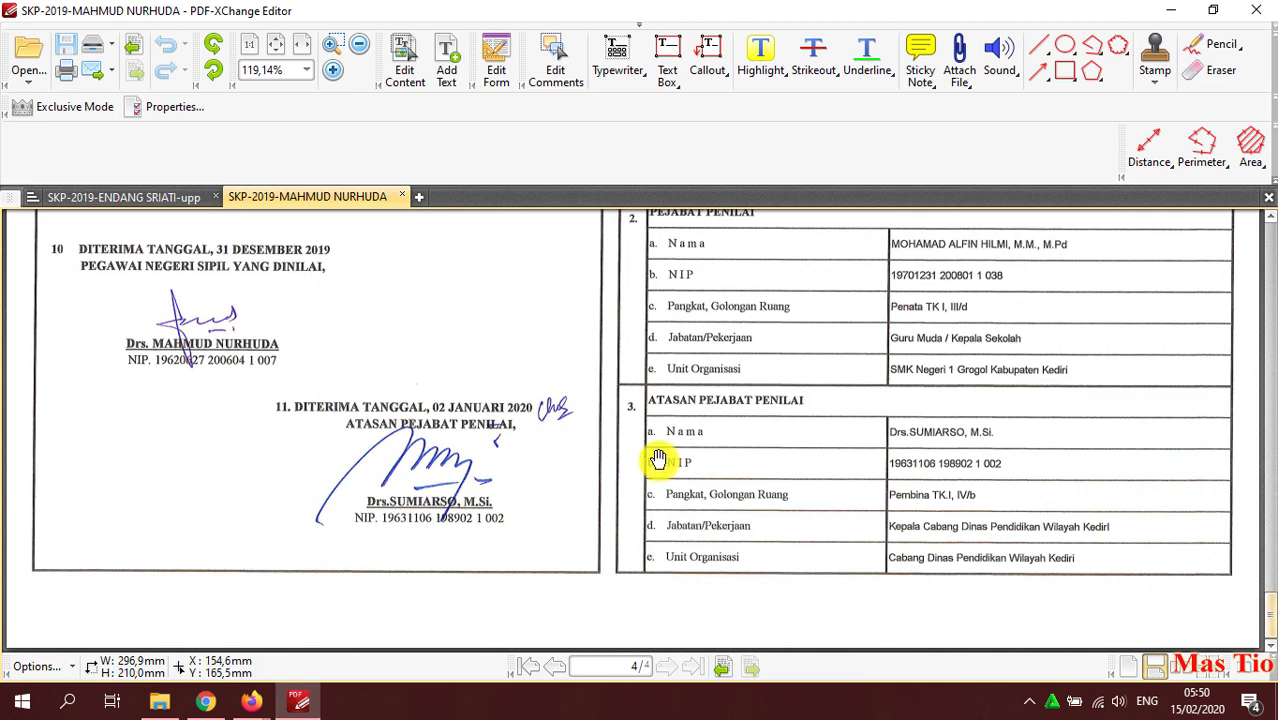
{"action": "scroll", "coordinate": [659, 455], "scroll_direction": "up", "scroll_amount": 10}
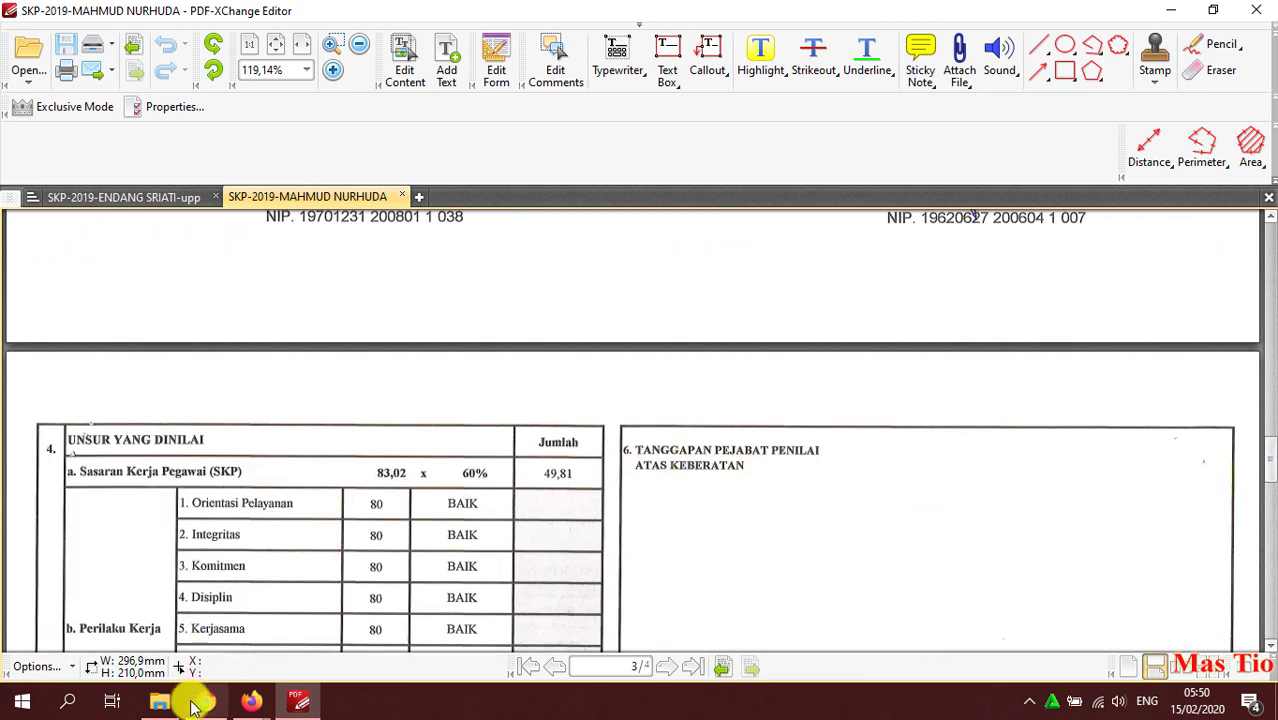
Open a different GURU teacher's original 2019 SKP PDF, without the UPP suffix, from the SKP > 2019 folder
{"action": "left_click", "coordinate": [160, 700]}
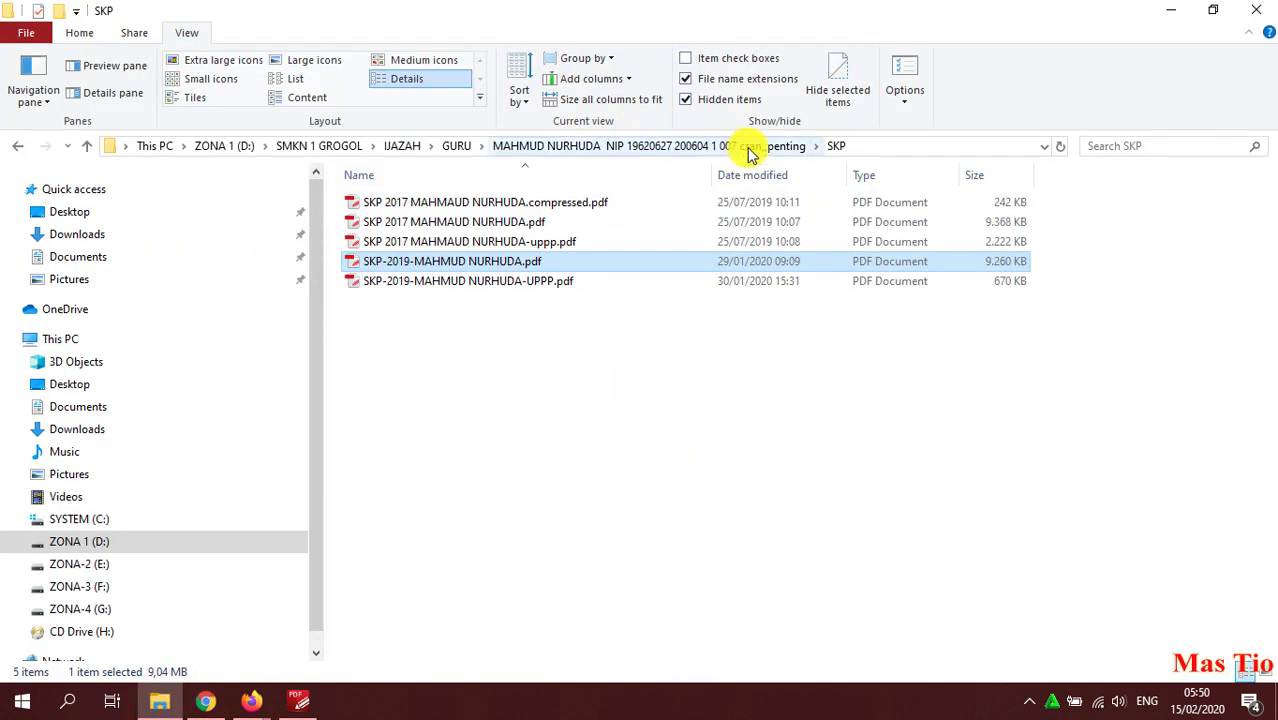
{"action": "left_click", "coordinate": [697, 152]}
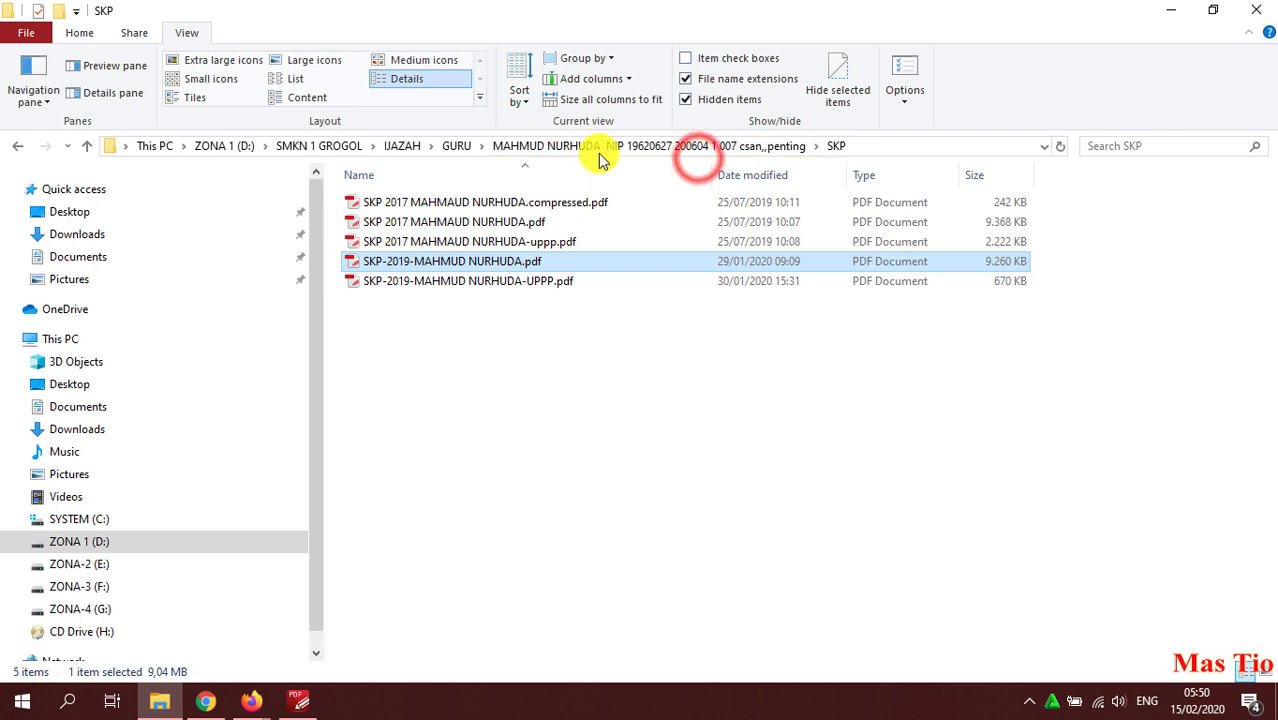
{"action": "left_click", "coordinate": [456, 146]}
{"action": "left_click", "coordinate": [415, 418]}
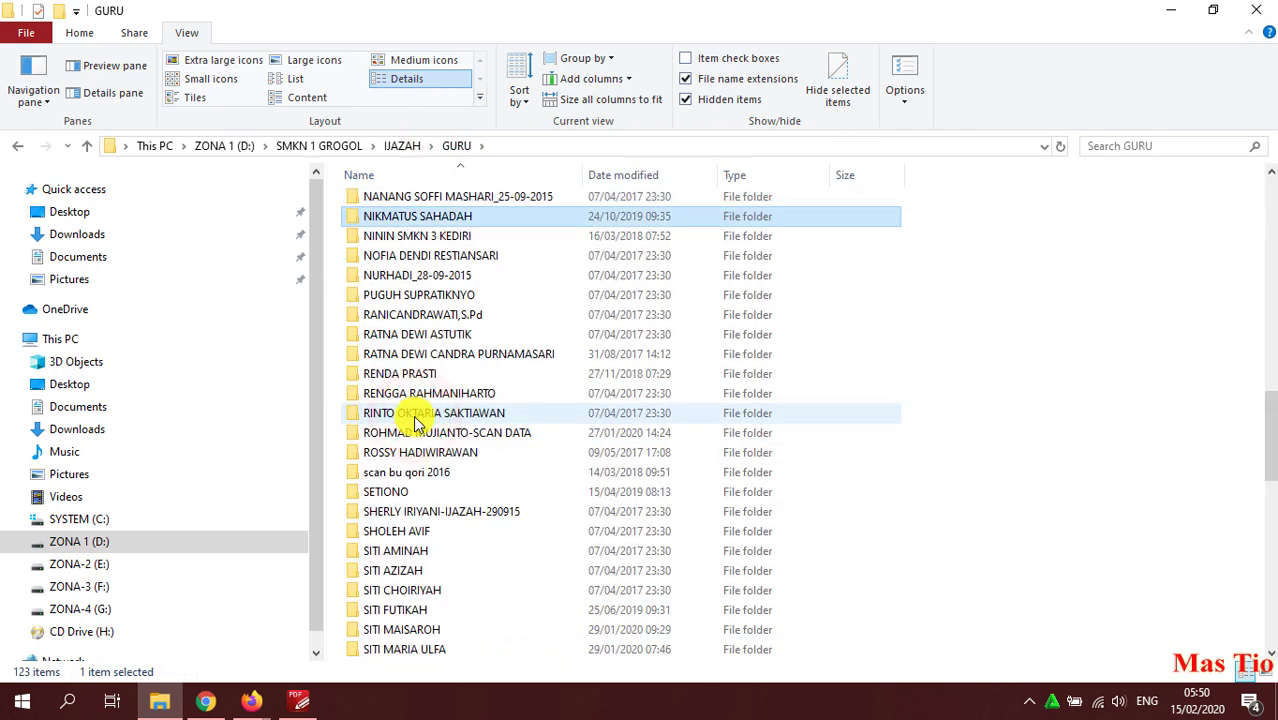
{"action": "key", "text": "Return"}
{"action": "type", "text": "skp"}
{"action": "key", "text": "Return"}
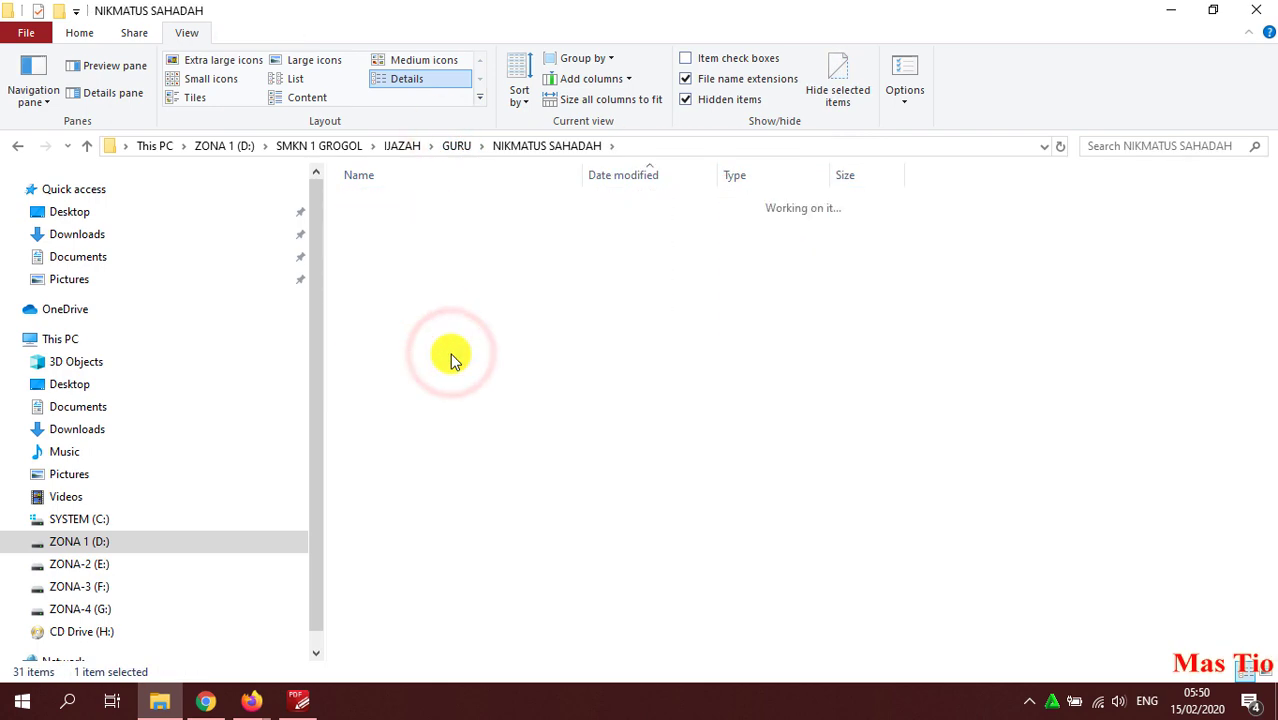
{"action": "double_click", "coordinate": [414, 303]}
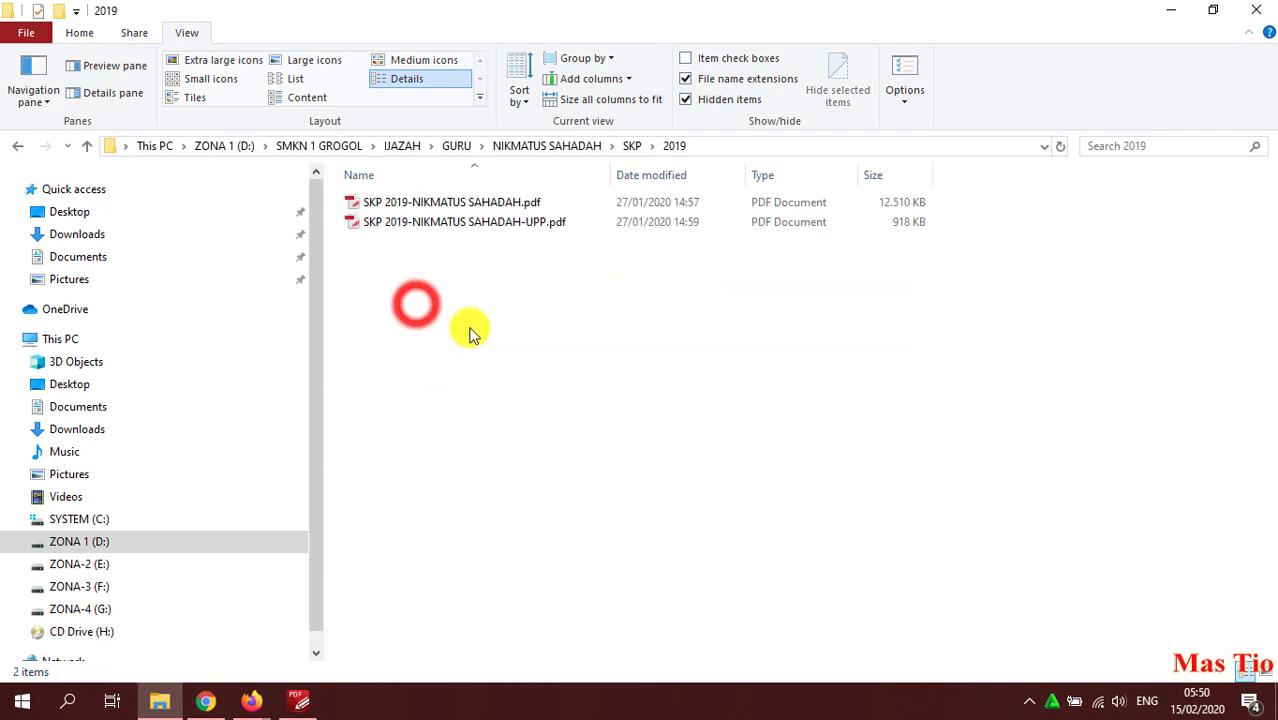
{"action": "double_click", "coordinate": [500, 204]}
Find the Penilaian Capaian Sasaran Kerja table on page 3 and examine the first activity's AK and target enlarged to 200%
{"action": "scroll", "coordinate": [574, 372], "scroll_direction": "up", "scroll_amount": 5}
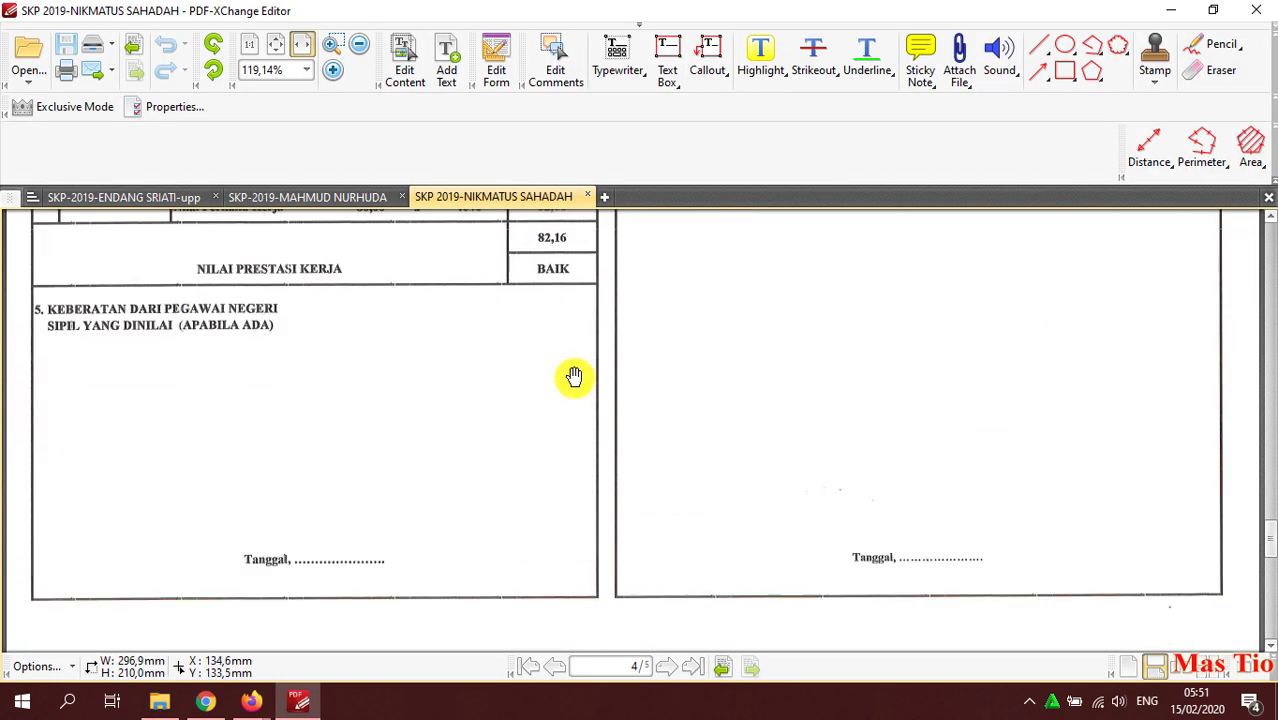
{"action": "scroll", "coordinate": [574, 372], "scroll_direction": "down", "scroll_amount": 3}
{"action": "scroll", "coordinate": [577, 374], "scroll_direction": "up", "scroll_amount": 5}
{"action": "scroll", "coordinate": [577, 374], "scroll_direction": "down", "scroll_amount": 8}
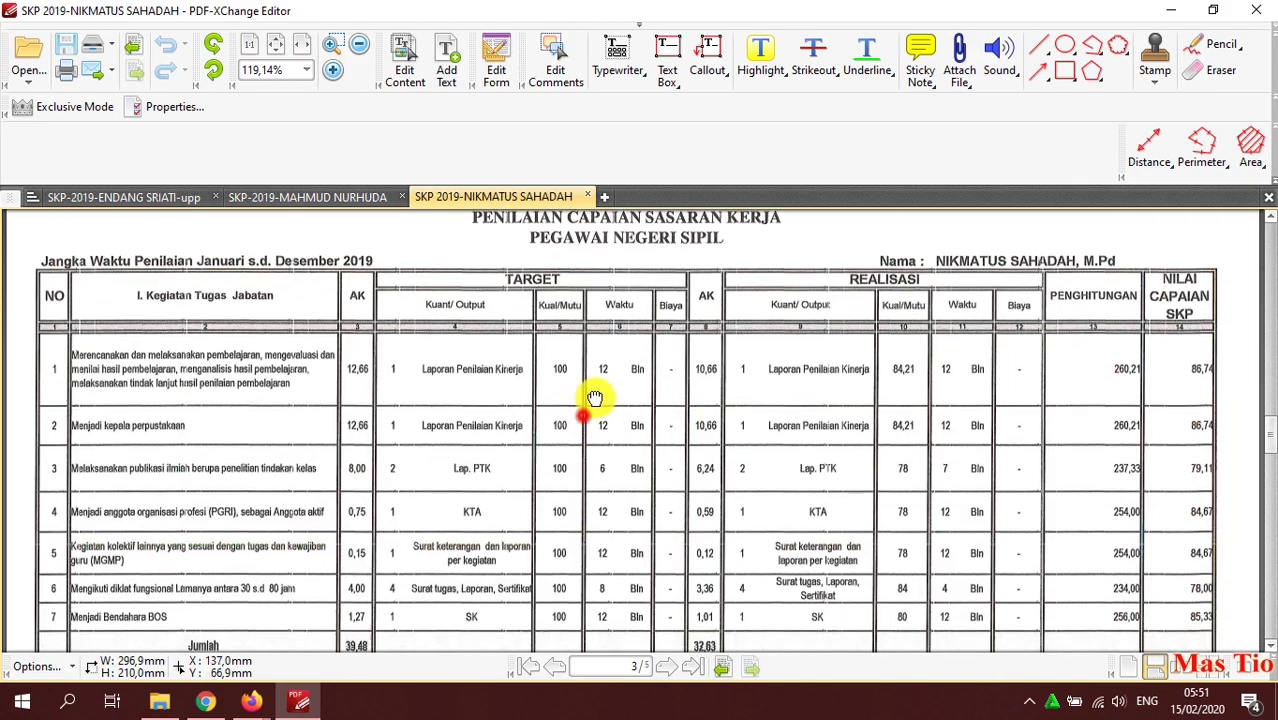
{"action": "left_click_drag", "start_coordinate": [585, 414], "coordinate": [608, 376]}
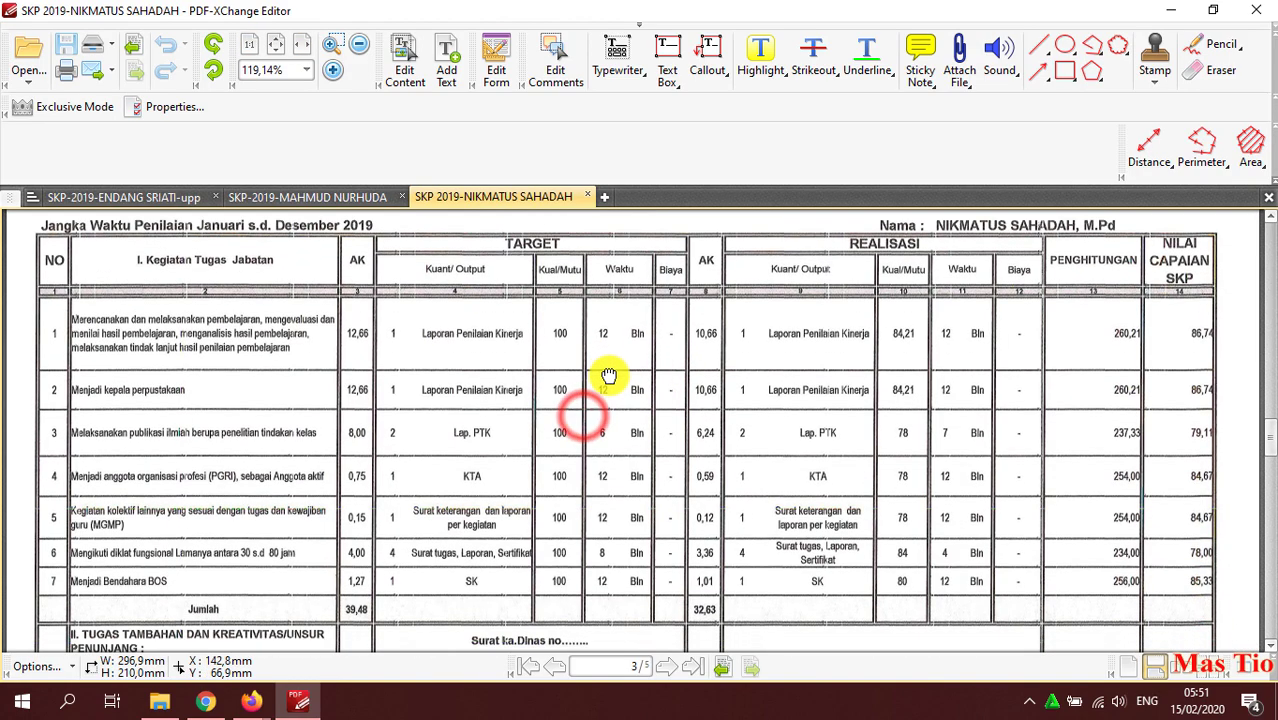
{"action": "scroll", "coordinate": [322, 402], "scroll_direction": "up", "scroll_amount": 3, "text": "ctrl"}
{"action": "left_click_drag", "start_coordinate": [362, 376], "coordinate": [537, 486]}
Check the Kriteria list in the Firefox lookup window against the Target, Realisasi and Kual/Mutu columns of the SKP achievement table
{"action": "mouse_move", "coordinate": [251, 702]}
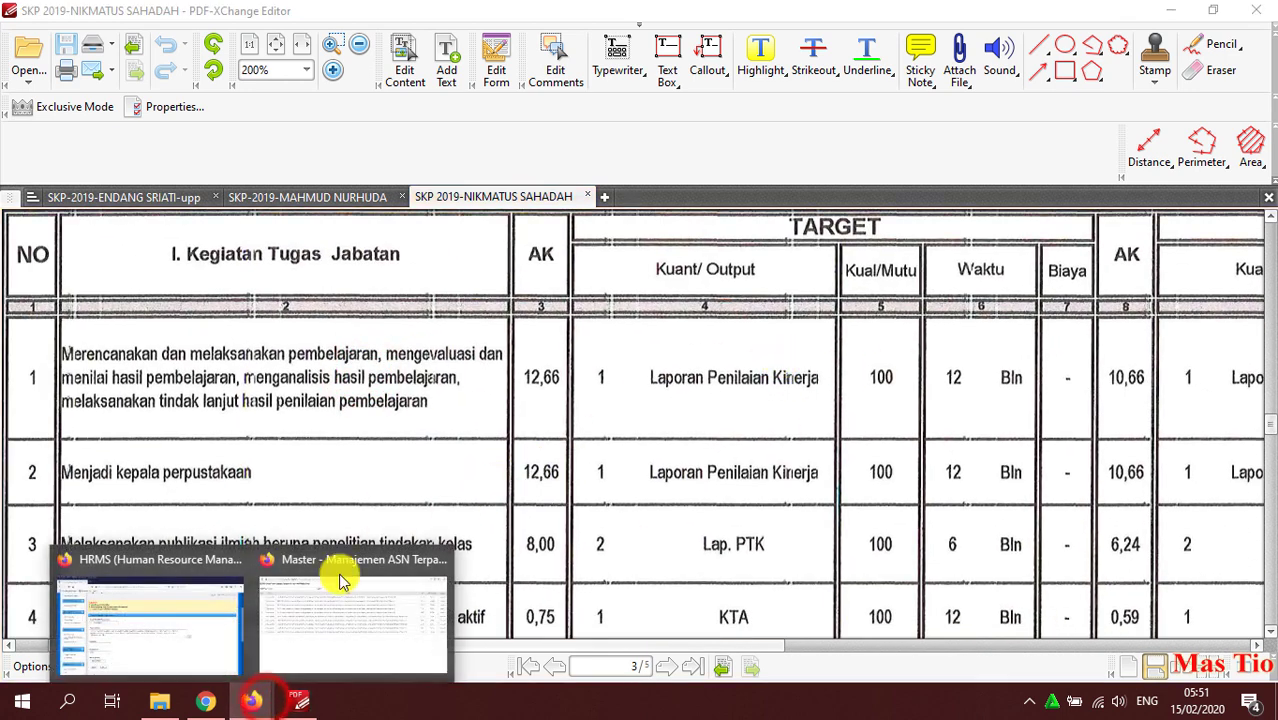
{"action": "left_click", "coordinate": [321, 624]}
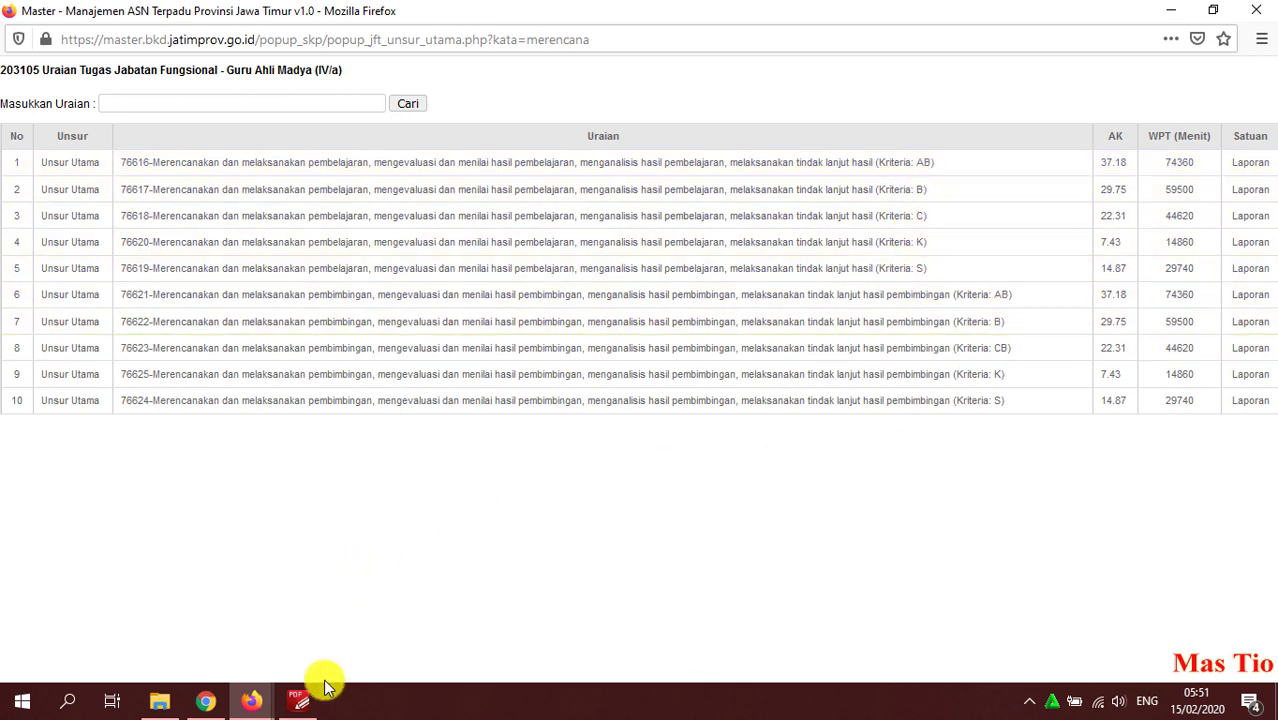
{"action": "left_click", "coordinate": [298, 699]}
{"action": "left_click_drag", "start_coordinate": [633, 391], "coordinate": [590, 371]}
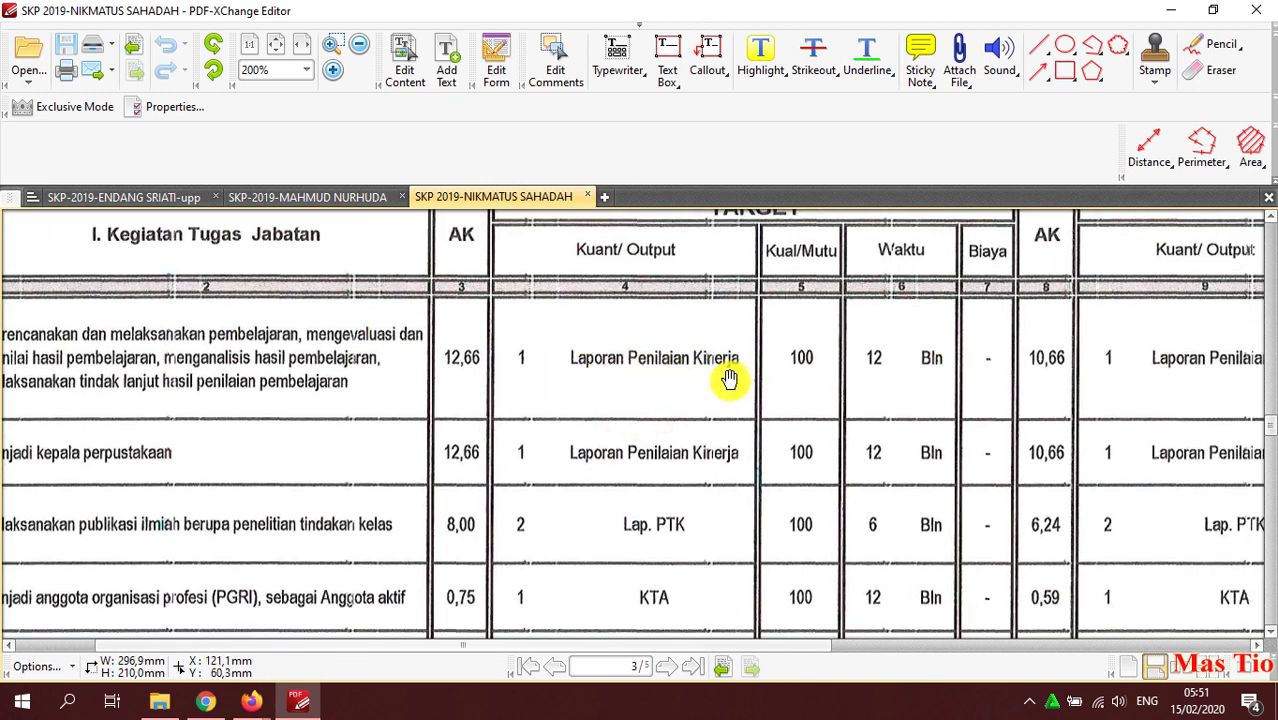
{"action": "scroll", "coordinate": [702, 381], "scroll_direction": "down", "scroll_amount": 1}
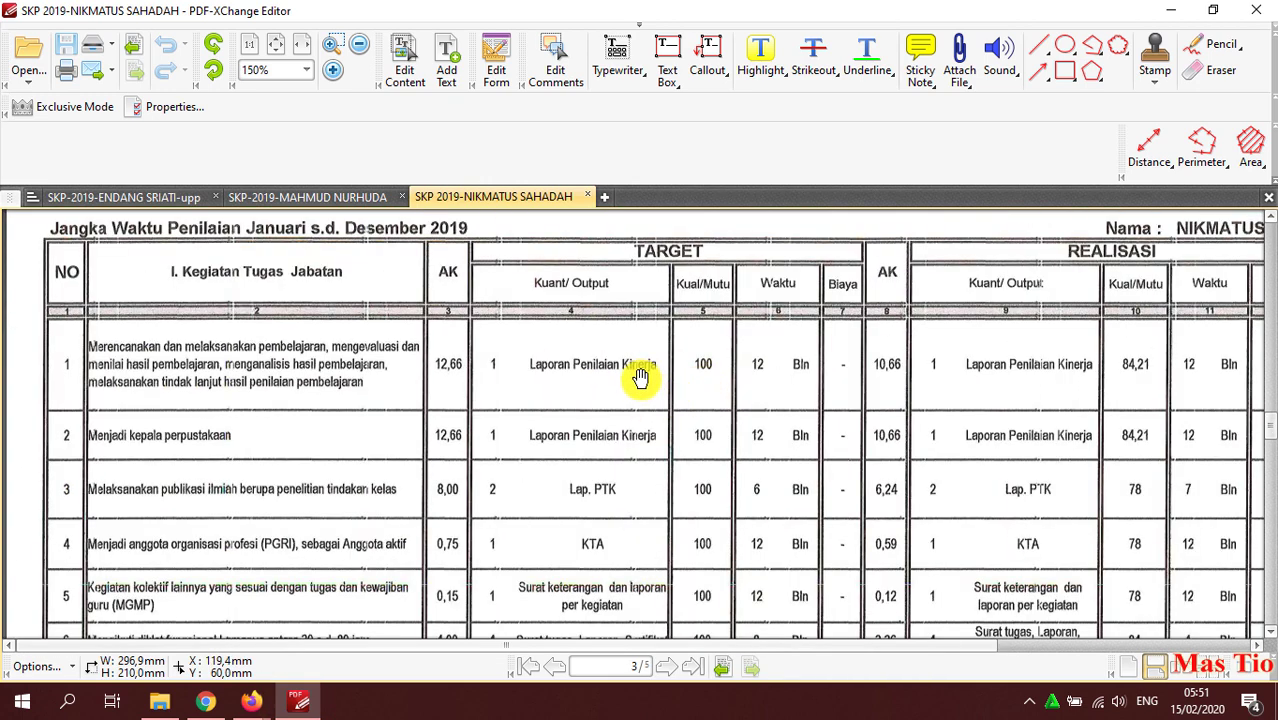
{"action": "left_click_drag", "start_coordinate": [1038, 386], "coordinate": [653, 408]}
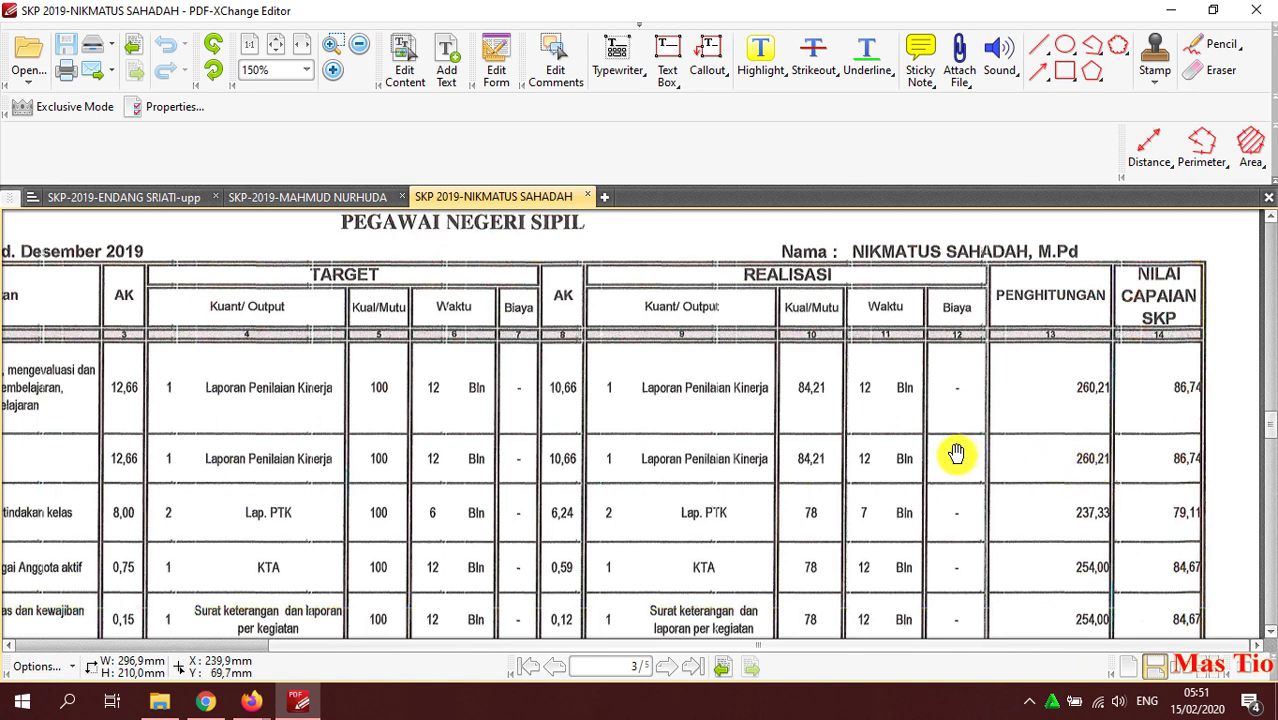
{"action": "left_click_drag", "start_coordinate": [530, 454], "coordinate": [656, 423]}
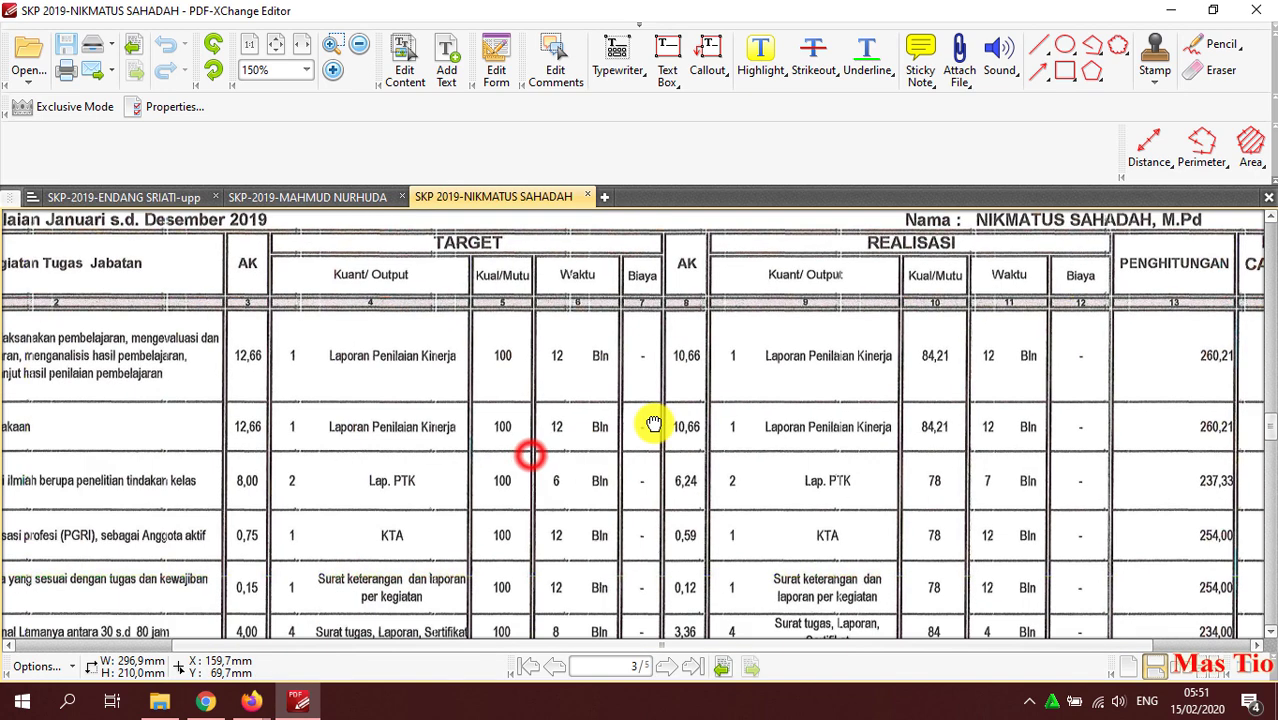
{"action": "scroll", "coordinate": [551, 480], "scroll_direction": "up", "scroll_amount": 1}
{"action": "left_click_drag", "start_coordinate": [516, 476], "coordinate": [682, 450]}
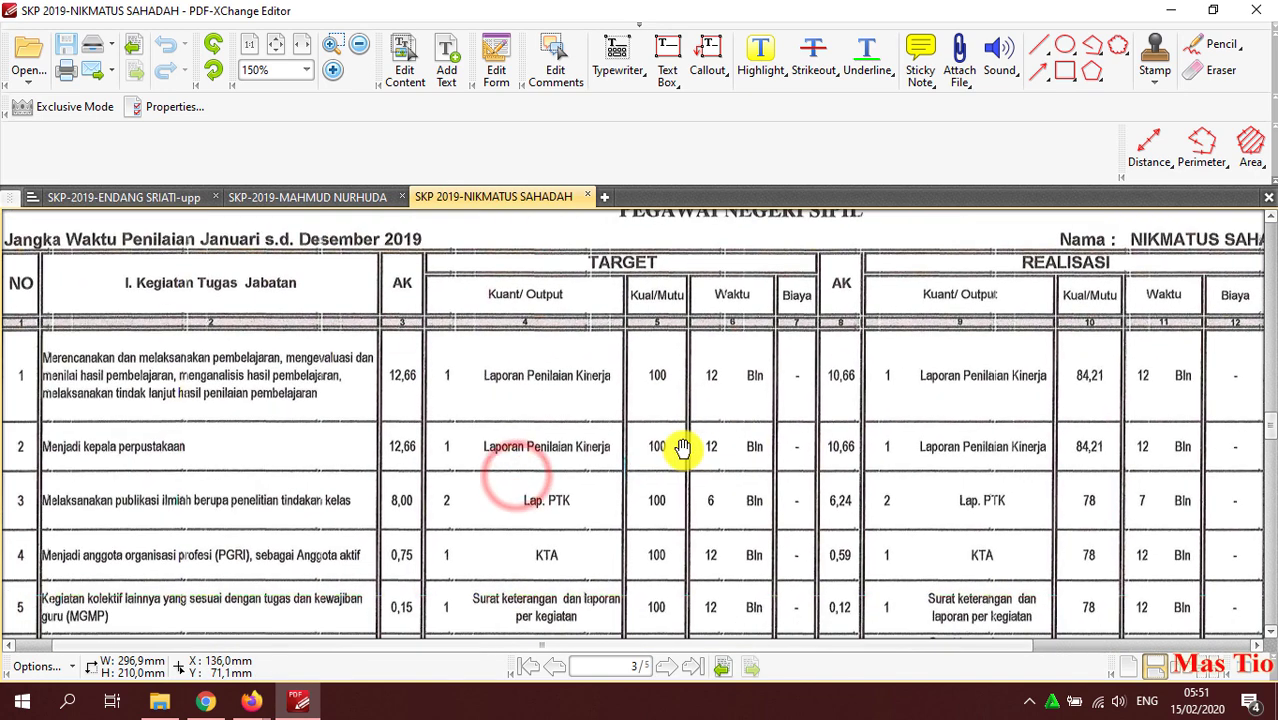
{"action": "scroll", "coordinate": [682, 450], "scroll_direction": "down", "scroll_amount": 1, "text": "ctrl"}
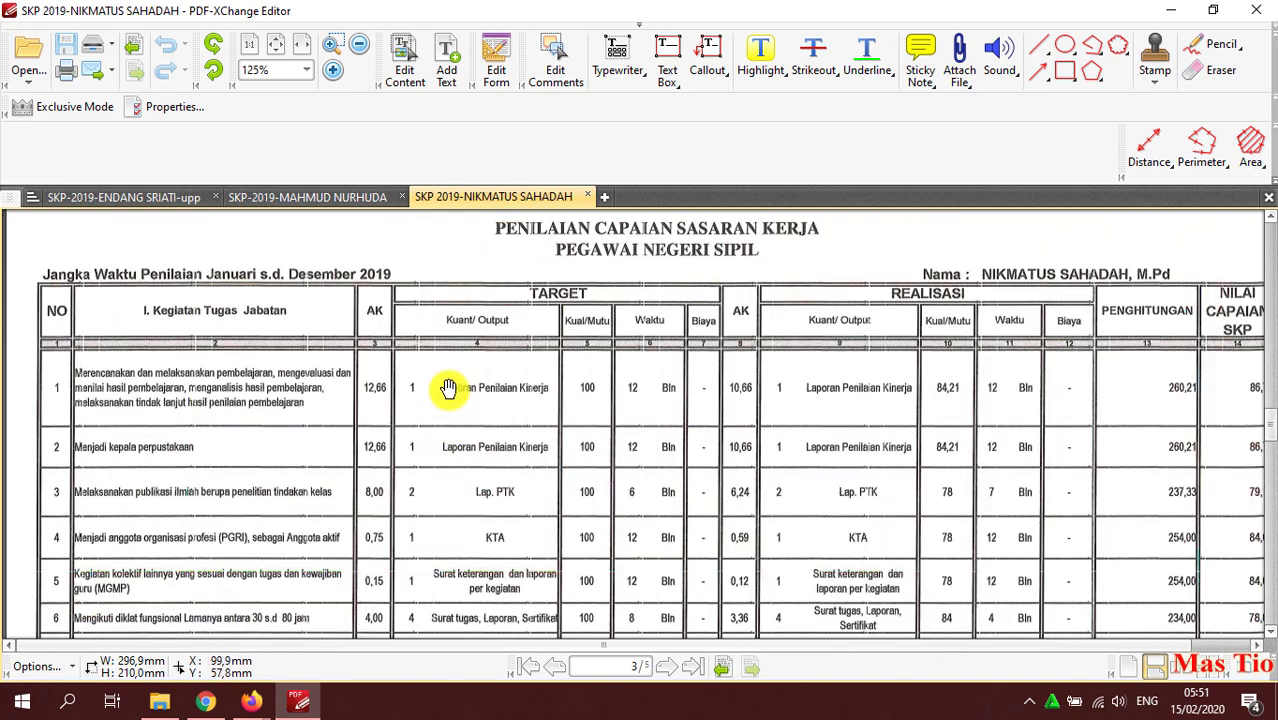
{"action": "left_click_drag", "start_coordinate": [788, 422], "coordinate": [742, 432]}
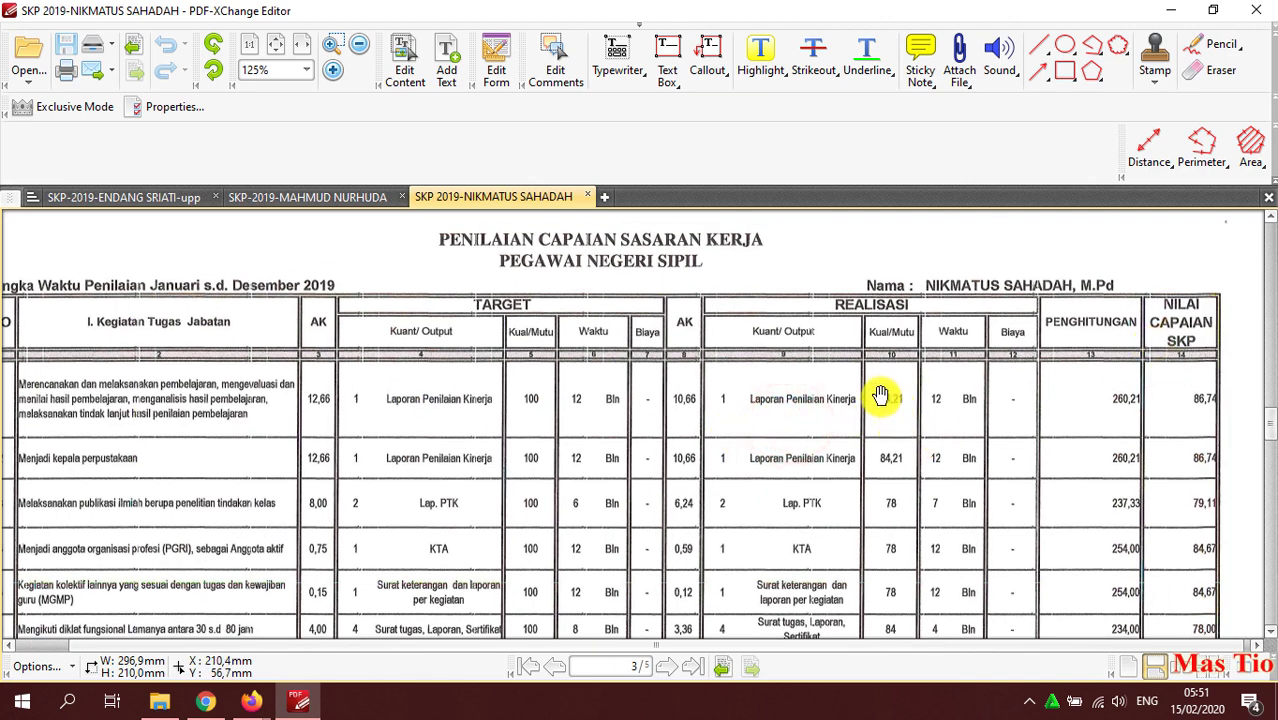
Compare the SKP achievement table enlarged to 200% with the Firefox lookup list and choose task 76617 (Kriteria: B) as the Tugas Jabatan
{"action": "scroll", "coordinate": [891, 376], "scroll_direction": "up", "scroll_amount": 2, "text": "ctrl"}
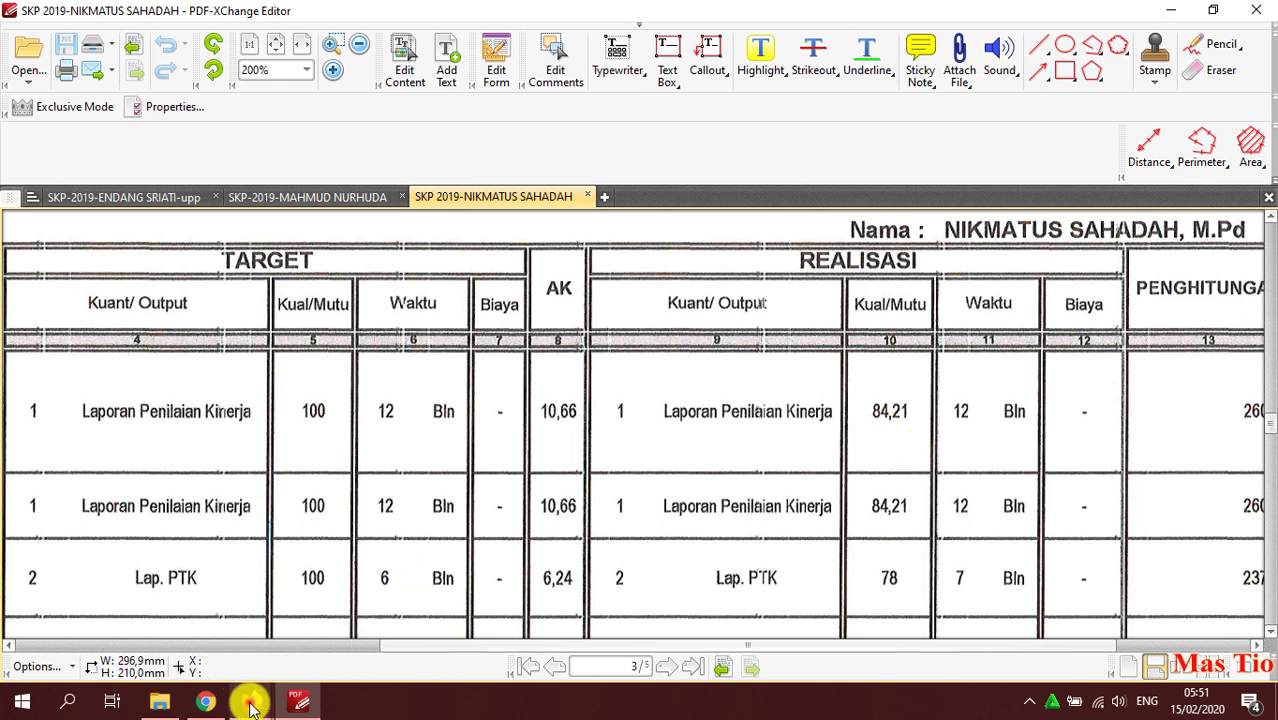
{"action": "mouse_move", "coordinate": [251, 700]}
{"action": "left_click", "coordinate": [357, 592]}
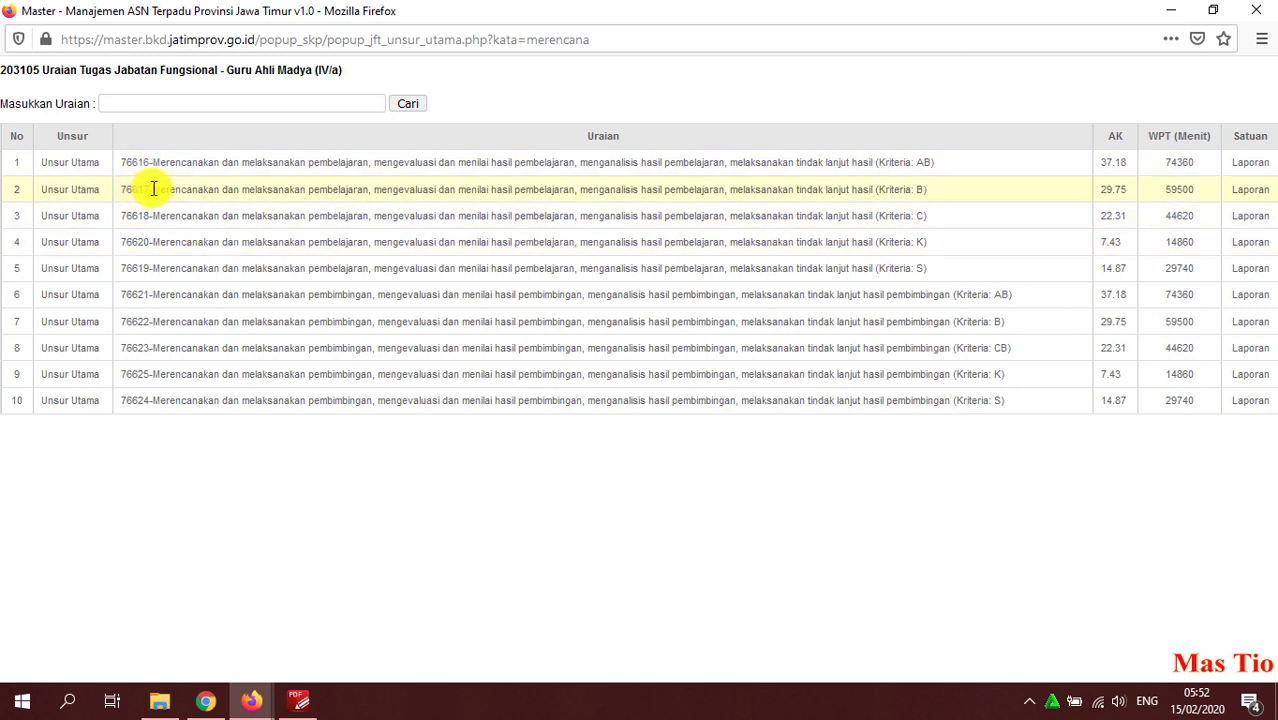
{"action": "left_click_drag", "start_coordinate": [153, 189], "coordinate": [505, 195]}
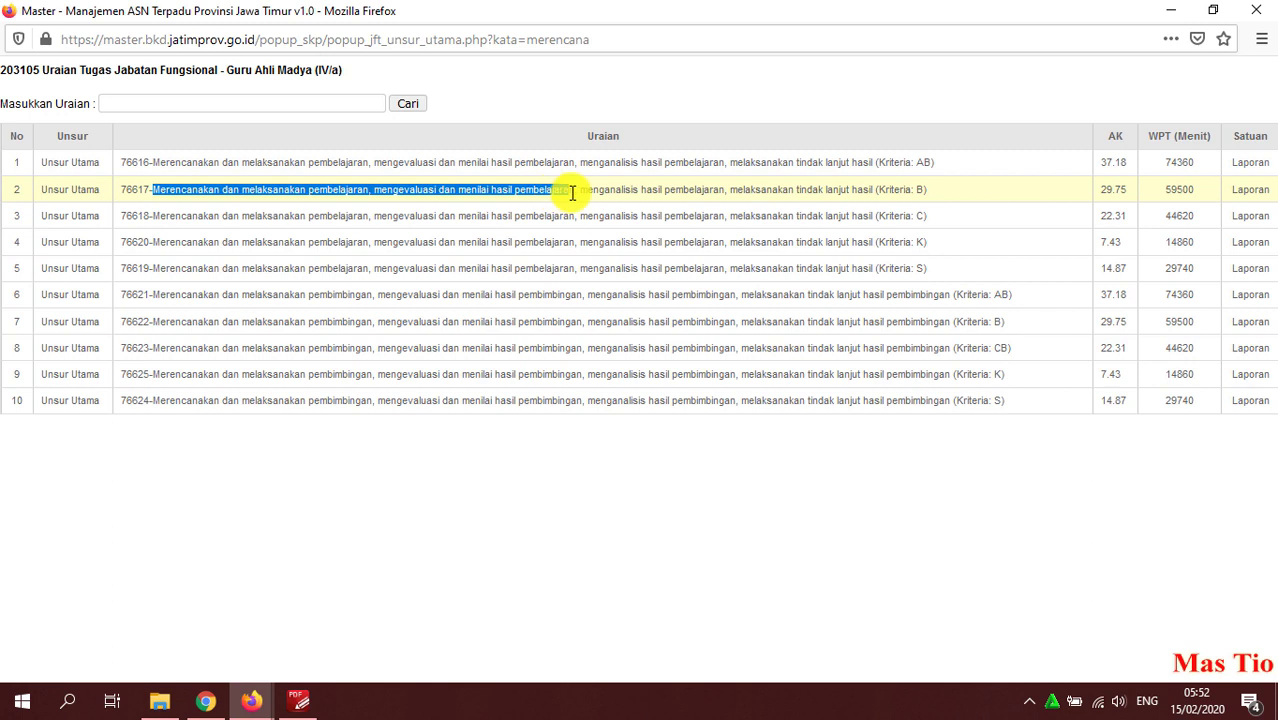
{"action": "left_click_drag", "start_coordinate": [744, 195], "coordinate": [948, 198]}
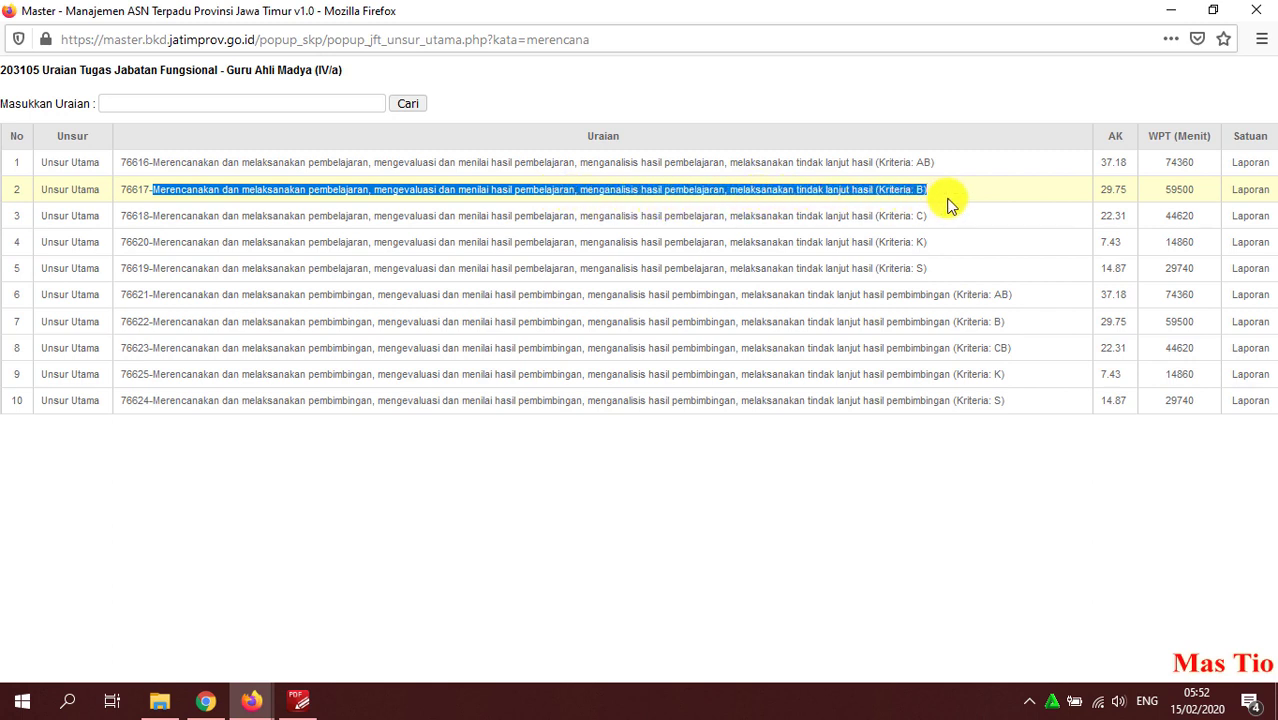
{"action": "left_click", "coordinate": [947, 198]}
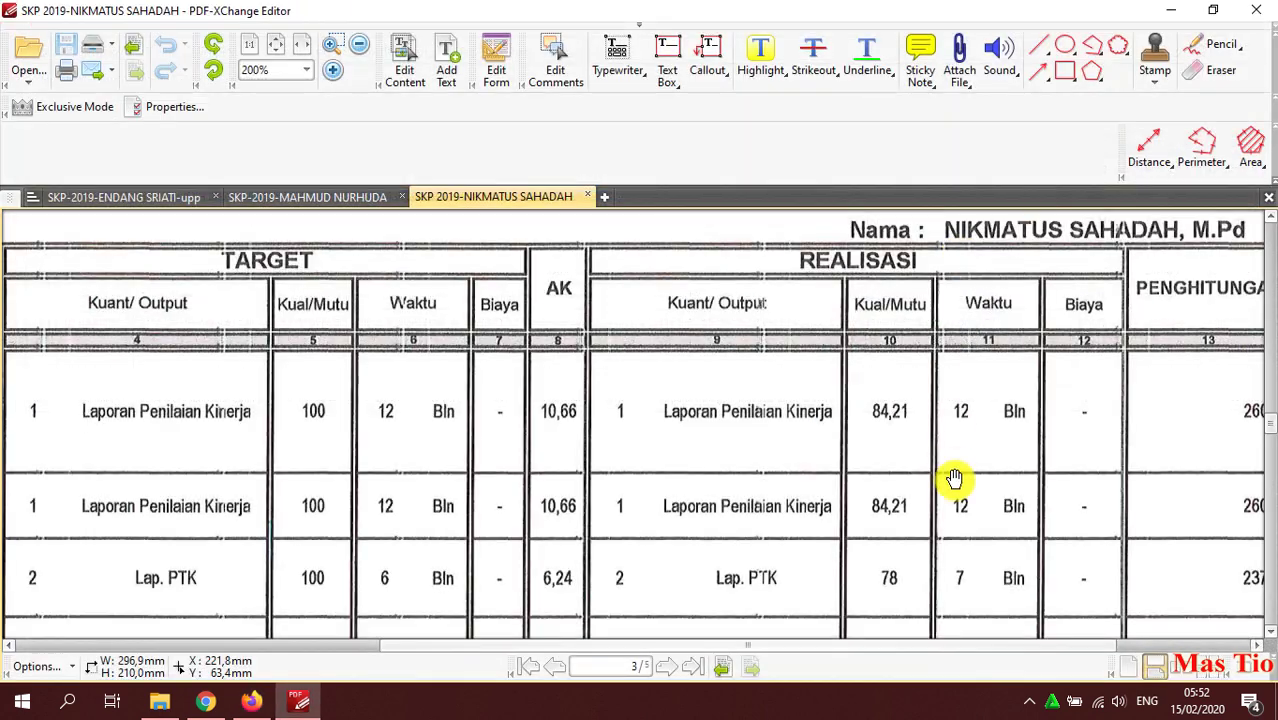
{"action": "left_click", "coordinate": [251, 700]}
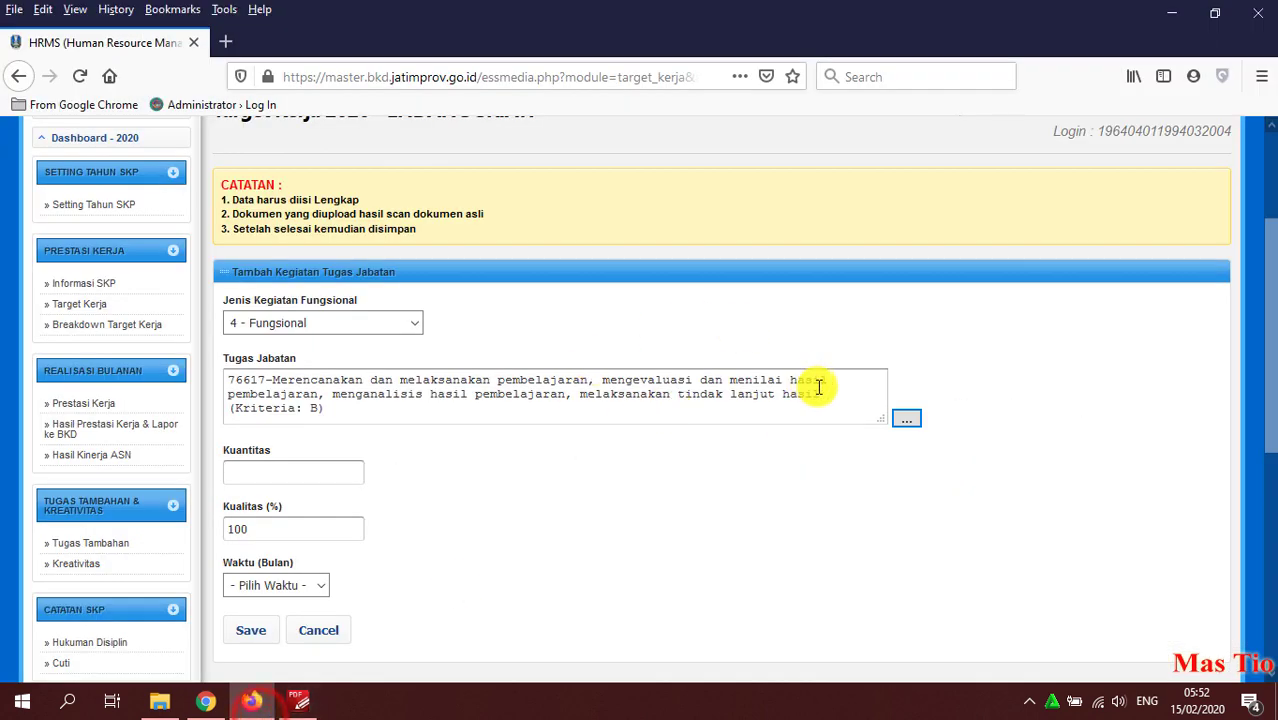
Reopen the Tugas Jabatan lookup, search it for merencana and maximize its window
{"action": "left_click", "coordinate": [906, 418]}
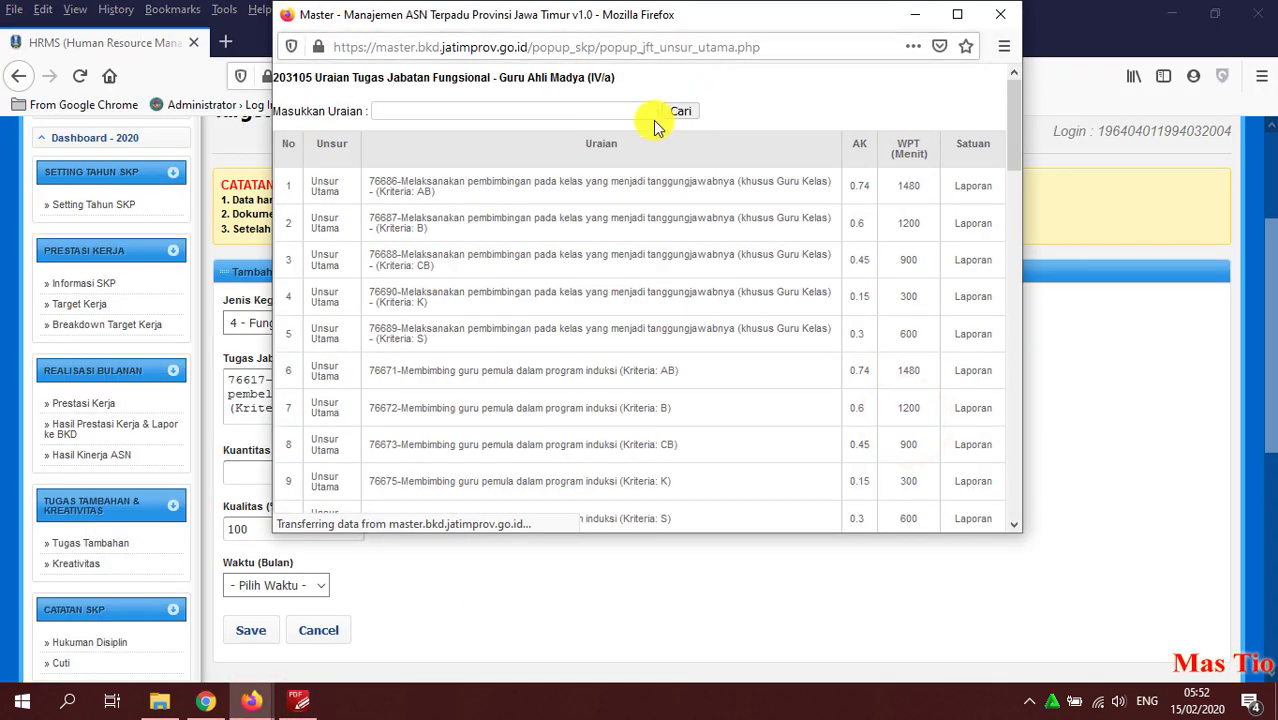
{"action": "left_click", "coordinate": [613, 111]}
{"action": "type", "text": "mer"}
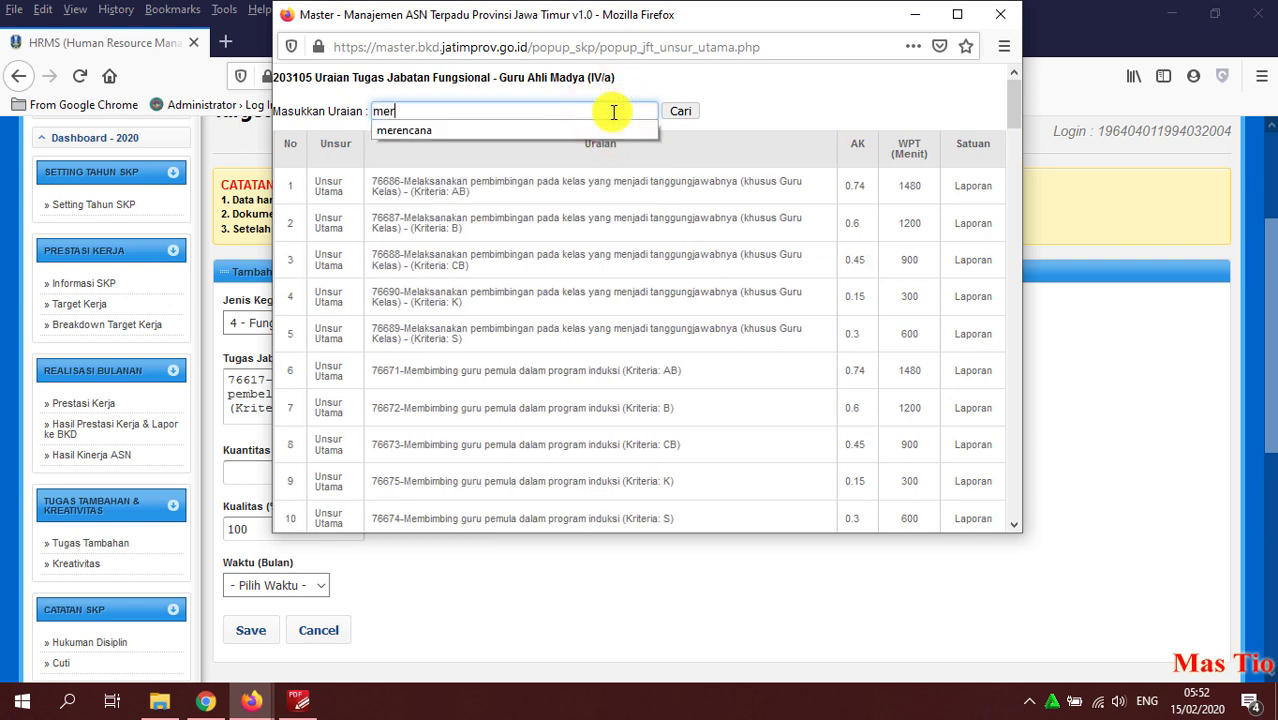
{"action": "key", "text": "Down"}
{"action": "key", "text": "Return"}
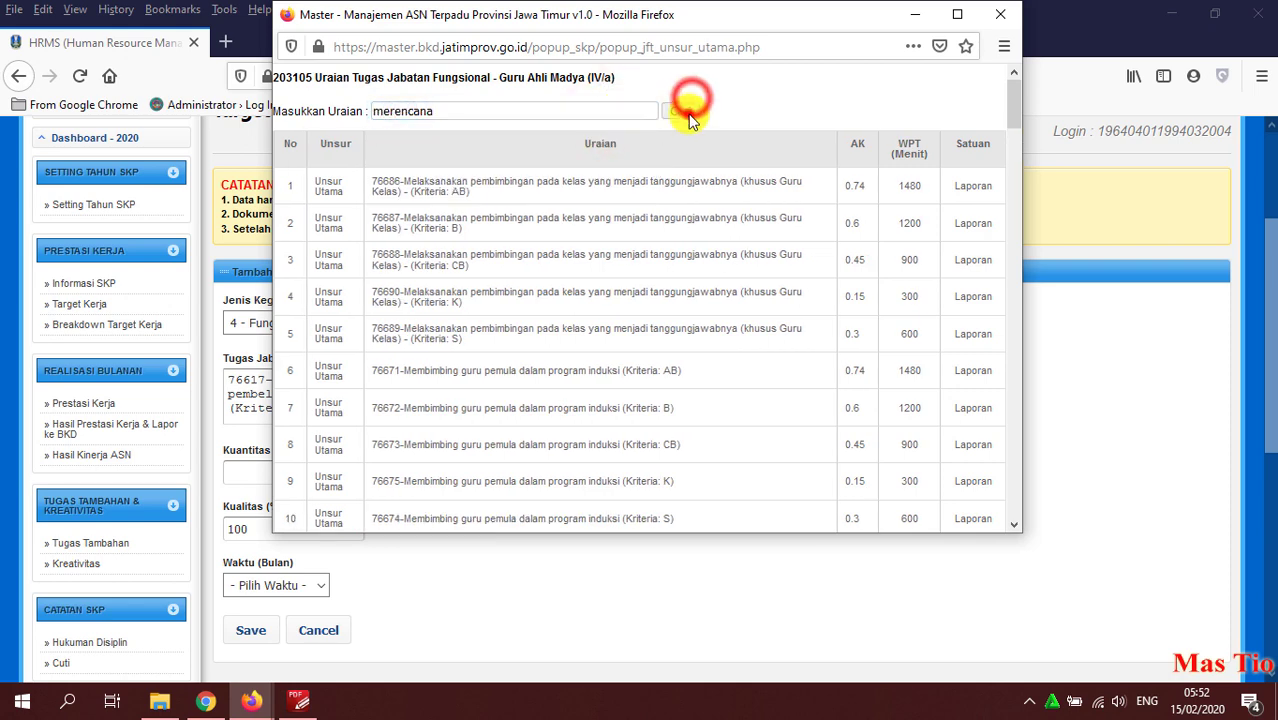
{"action": "left_click", "coordinate": [688, 109]}
{"action": "left_click", "coordinate": [960, 16]}
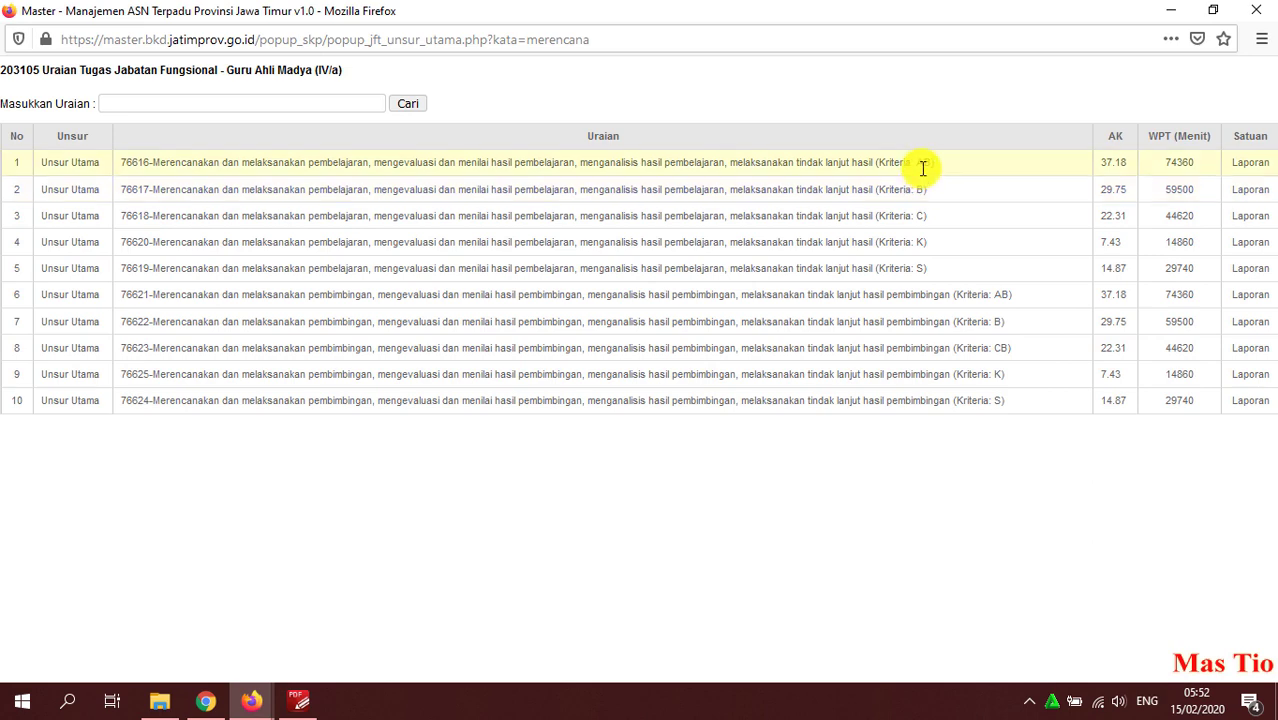
Check the first activity's Realisasi Kual/Mutu in PDF-XChange Editor, and select task 76617 (Kriteria: B) again in the Firefox lookup
{"action": "left_click", "coordinate": [298, 701]}
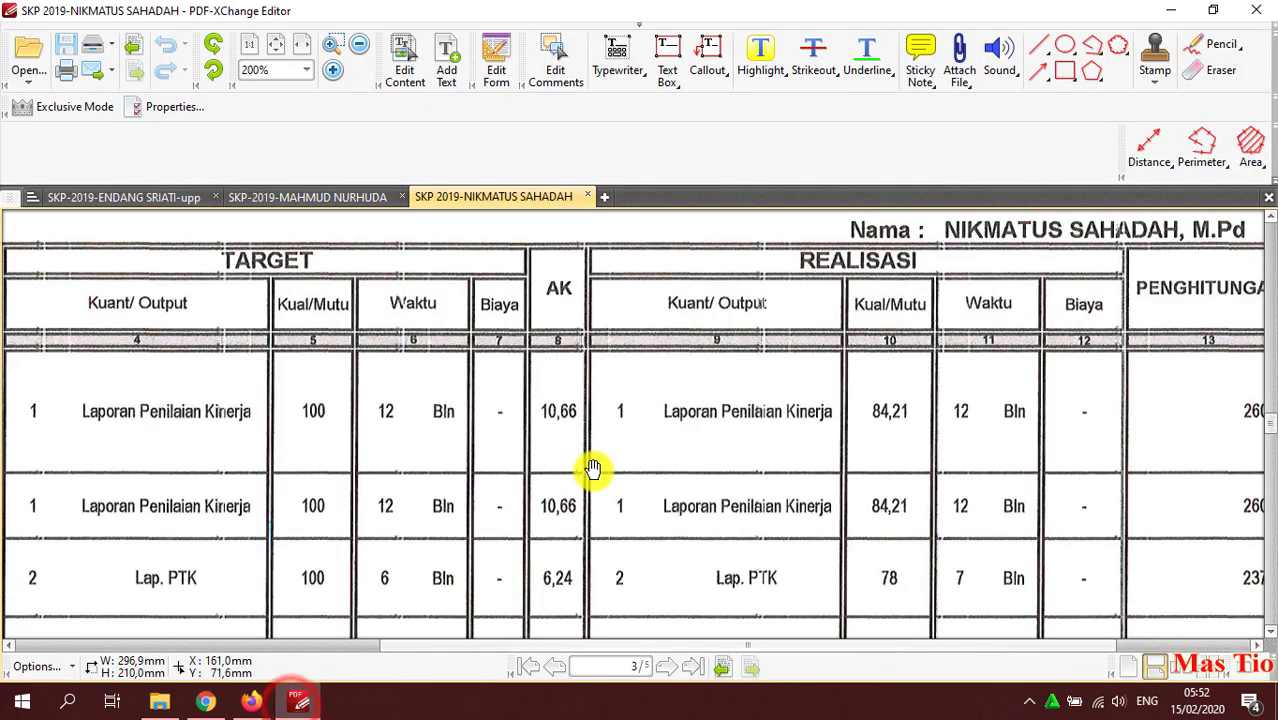
{"action": "mouse_move", "coordinate": [765, 419]}
{"action": "left_mouse_down"}
{"action": "mouse_move", "coordinate": [930, 408]}
{"action": "mouse_move", "coordinate": [850, 434]}
{"action": "mouse_move", "coordinate": [747, 408]}
{"action": "left_mouse_up"}
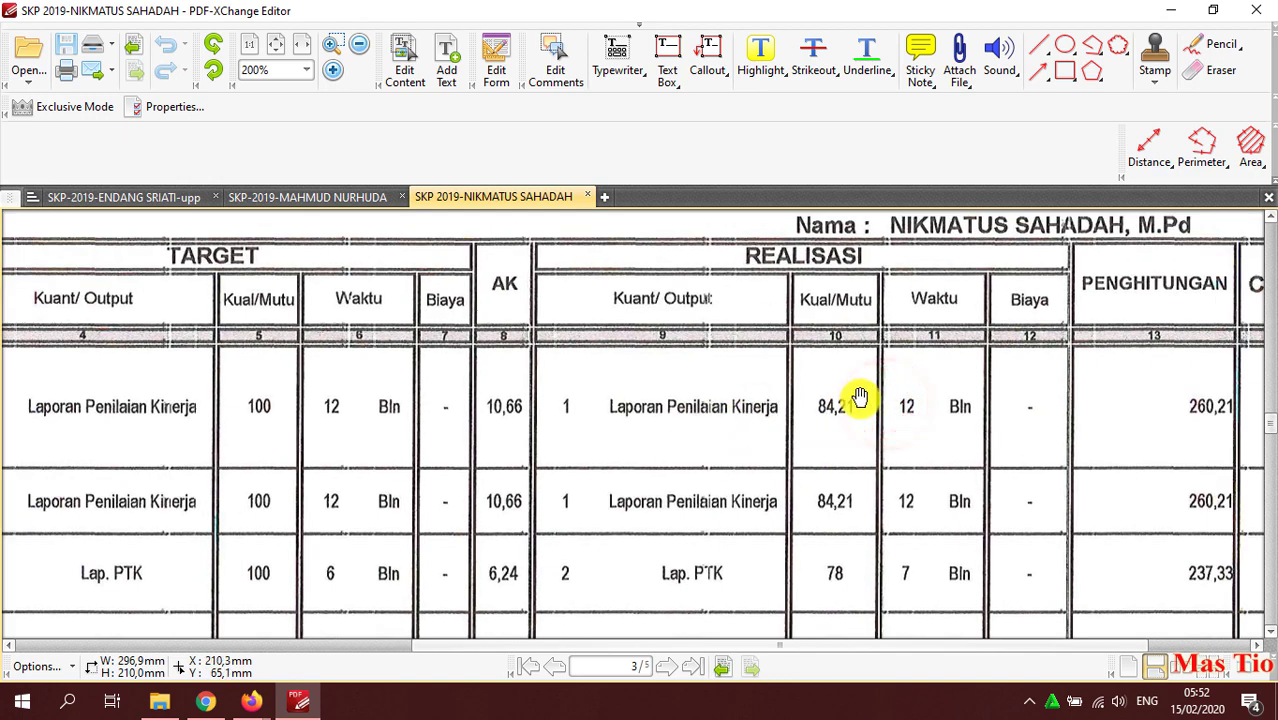
{"action": "mouse_move", "coordinate": [251, 701]}
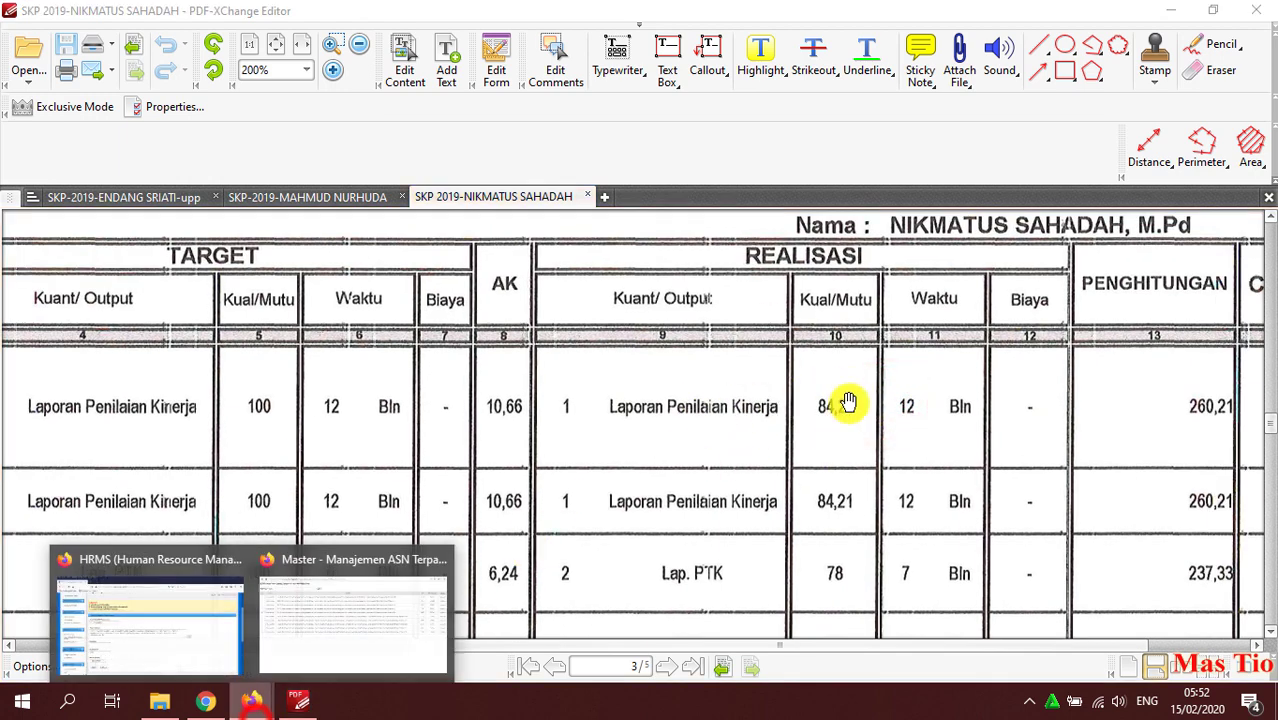
{"action": "left_click", "coordinate": [371, 644]}
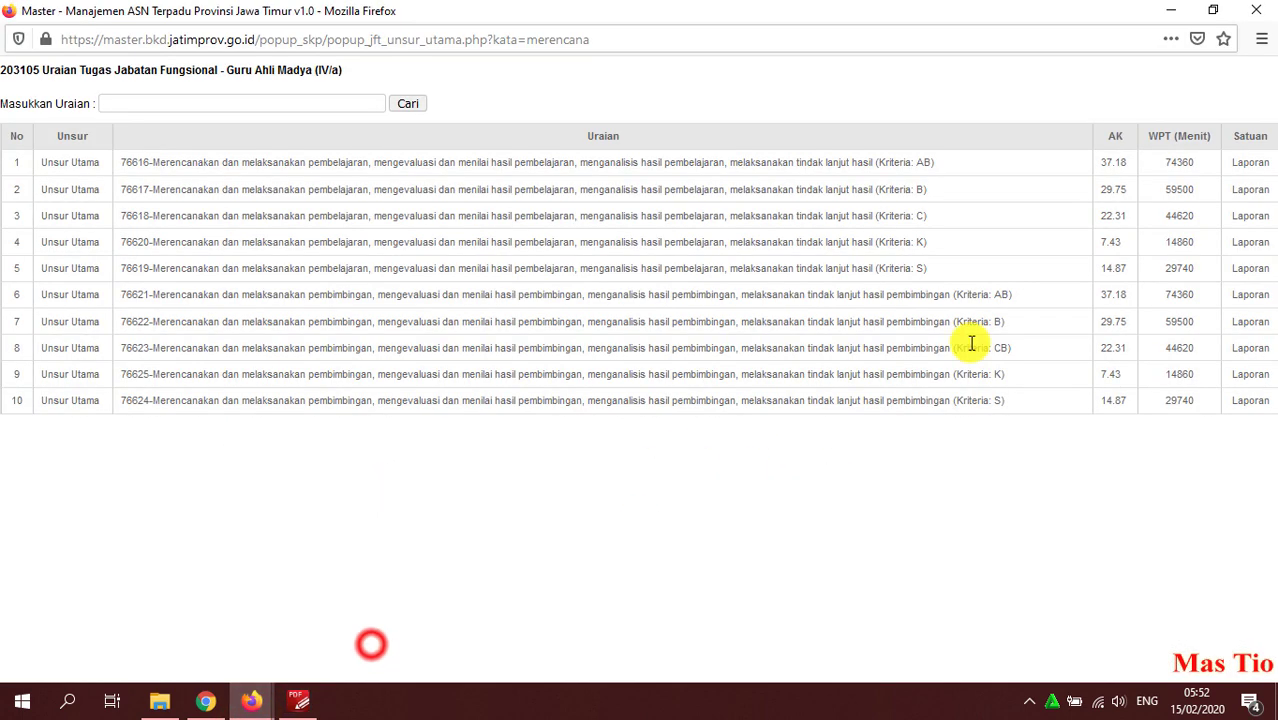
{"action": "left_click", "coordinate": [889, 198]}
{"action": "left_click", "coordinate": [249, 701]}
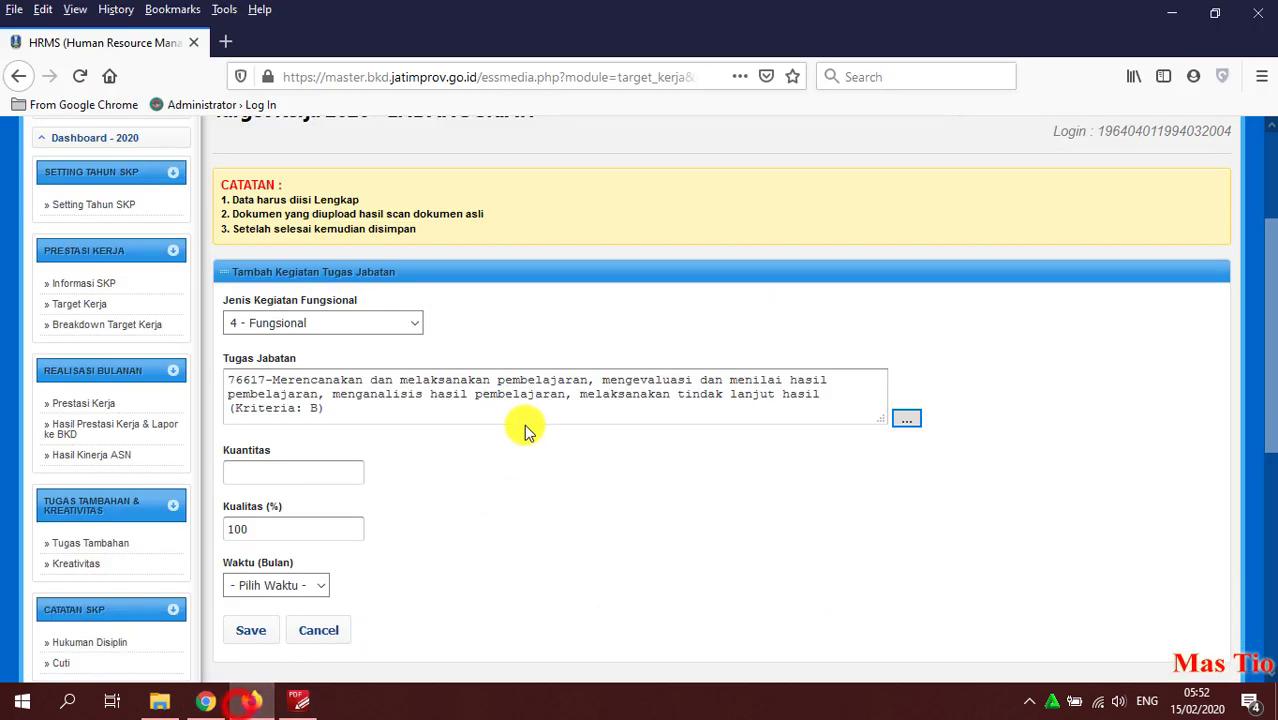
Set the Kuantitas of the new Fungsional activity to 2
{"action": "scroll", "coordinate": [530, 440], "scroll_direction": "down", "scroll_amount": 2}
{"action": "left_click", "coordinate": [265, 377]}
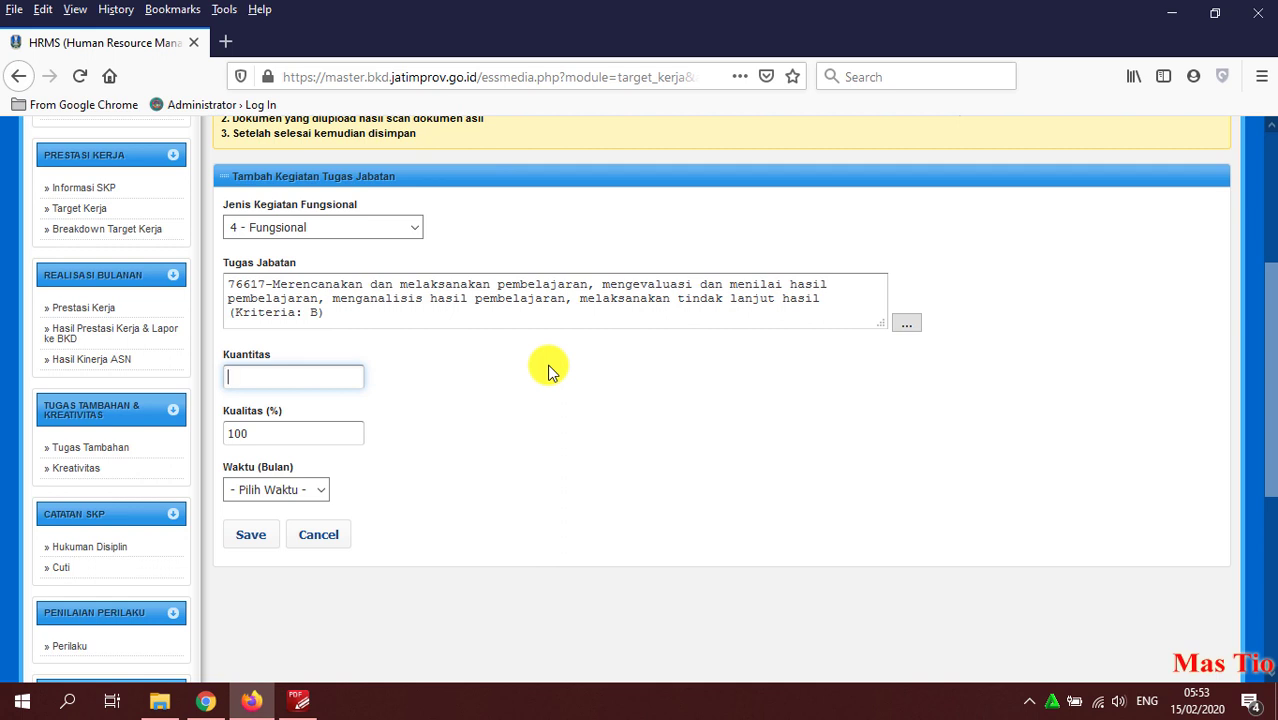
{"action": "type", "text": "2"}
{"action": "left_click", "coordinate": [504, 370]}
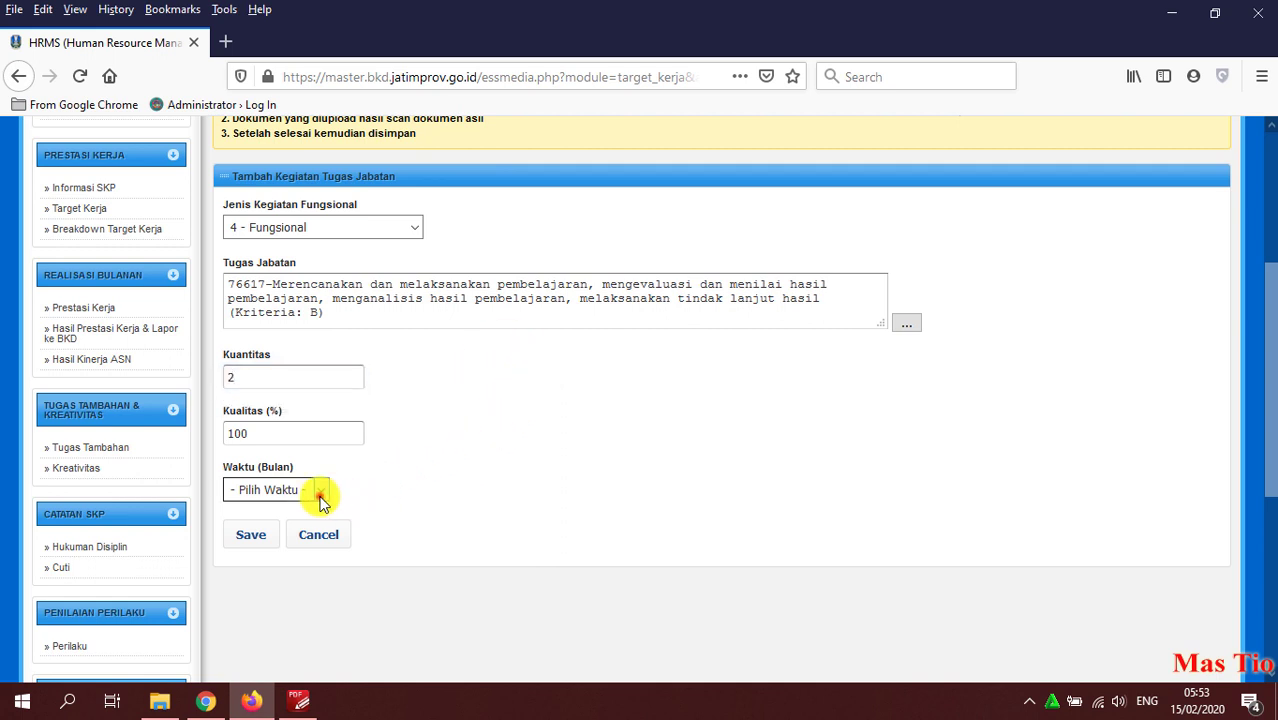
{"action": "left_click", "coordinate": [320, 497]}
{"action": "left_click", "coordinate": [493, 435]}
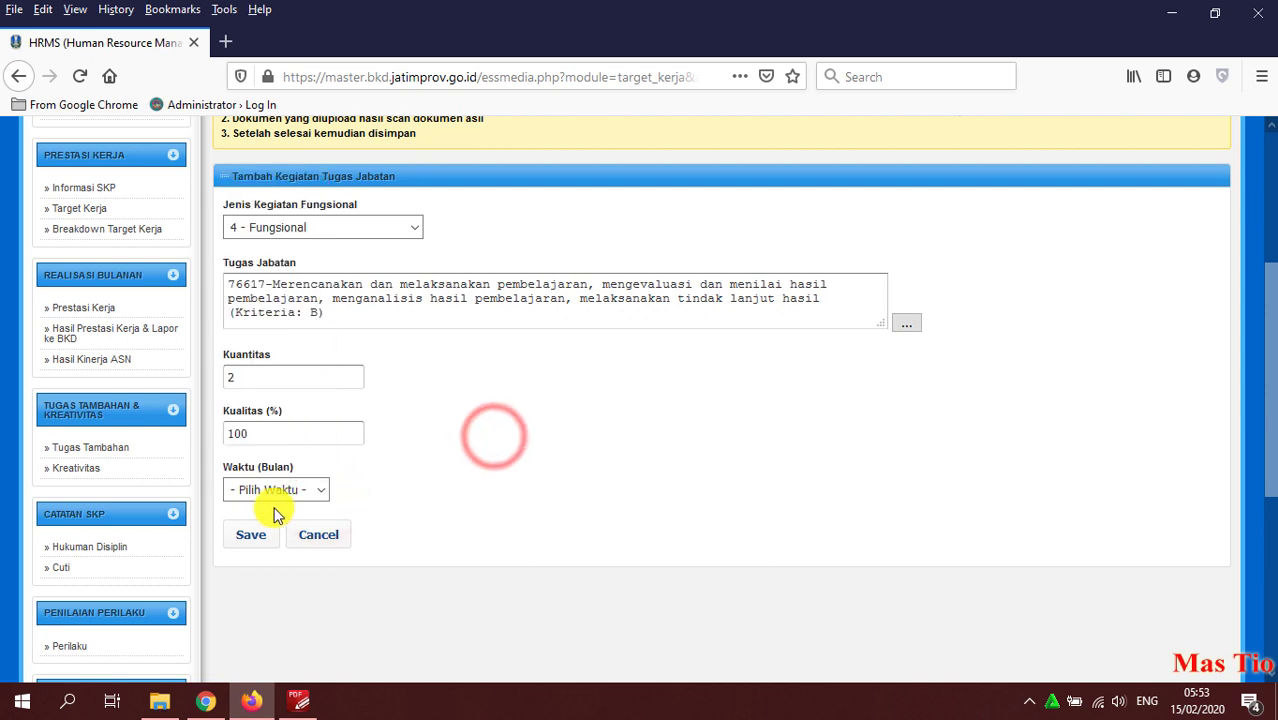
{"action": "left_click", "coordinate": [416, 394]}
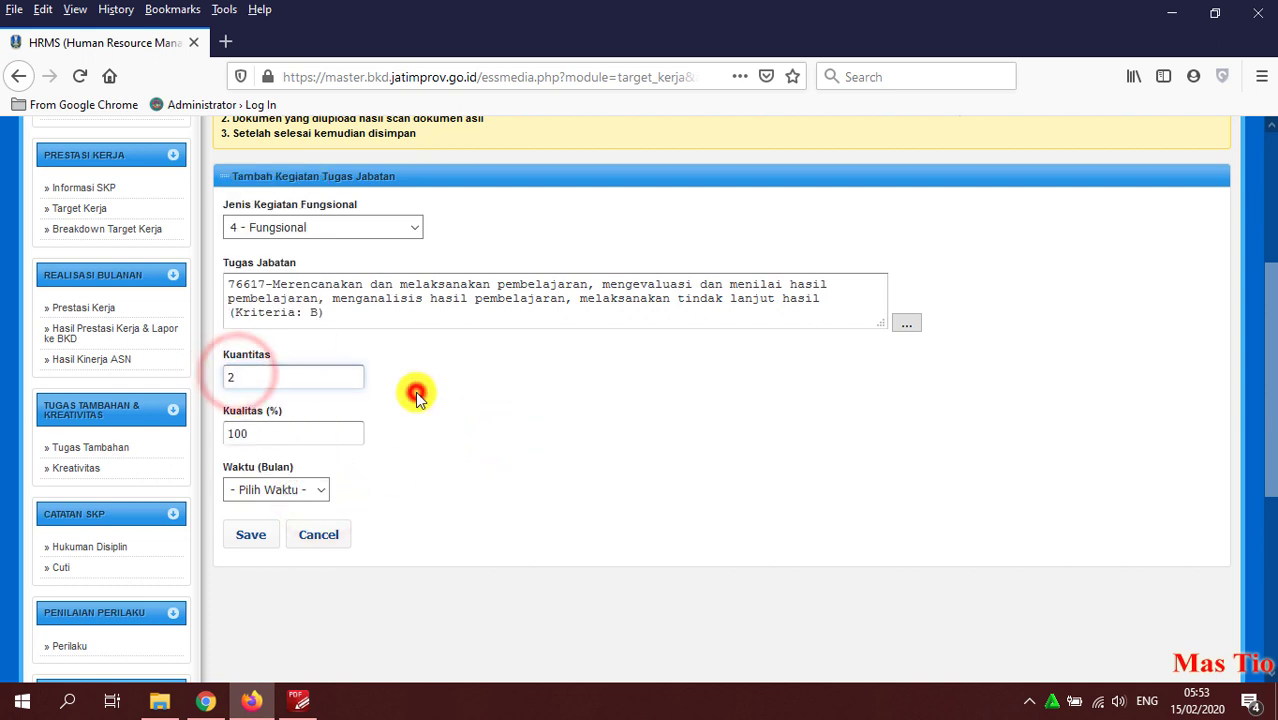
{"action": "left_click", "coordinate": [263, 376]}
{"action": "left_click", "coordinate": [507, 381]}
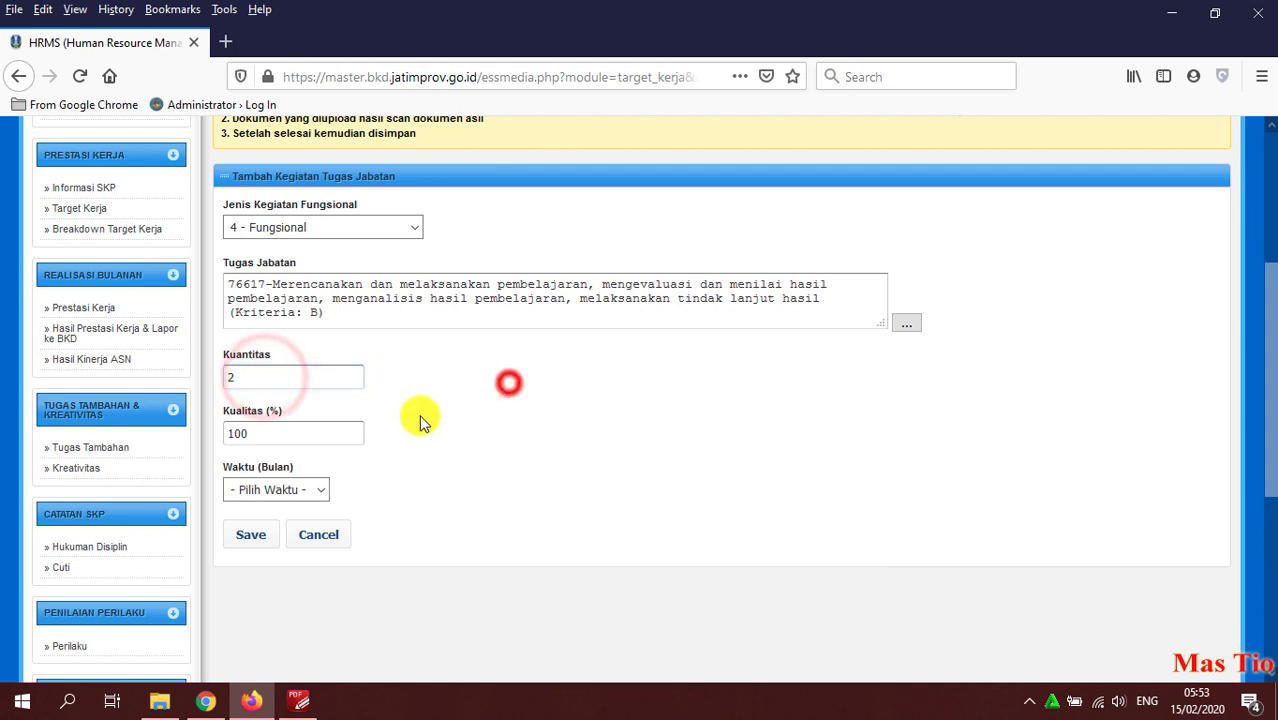
Set the activity's Waktu to 2 months and save it, confirming the save
{"action": "left_click", "coordinate": [312, 490]}
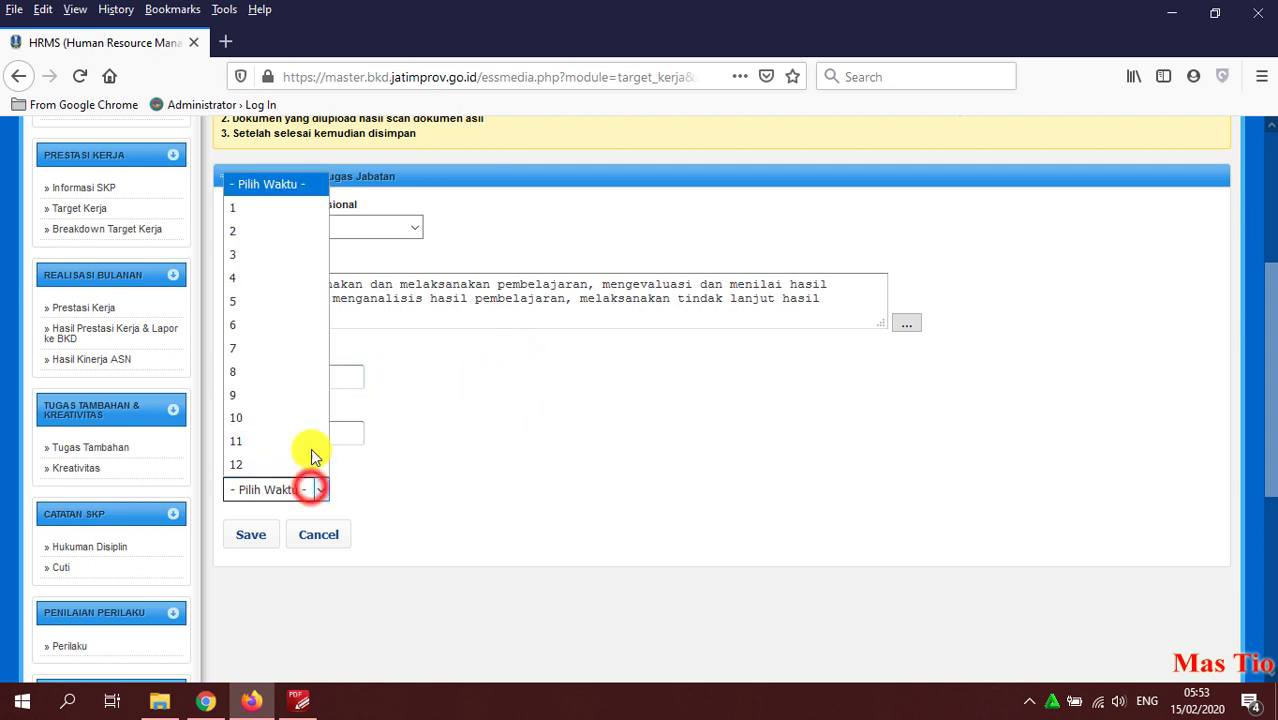
{"action": "left_click", "coordinate": [233, 231]}
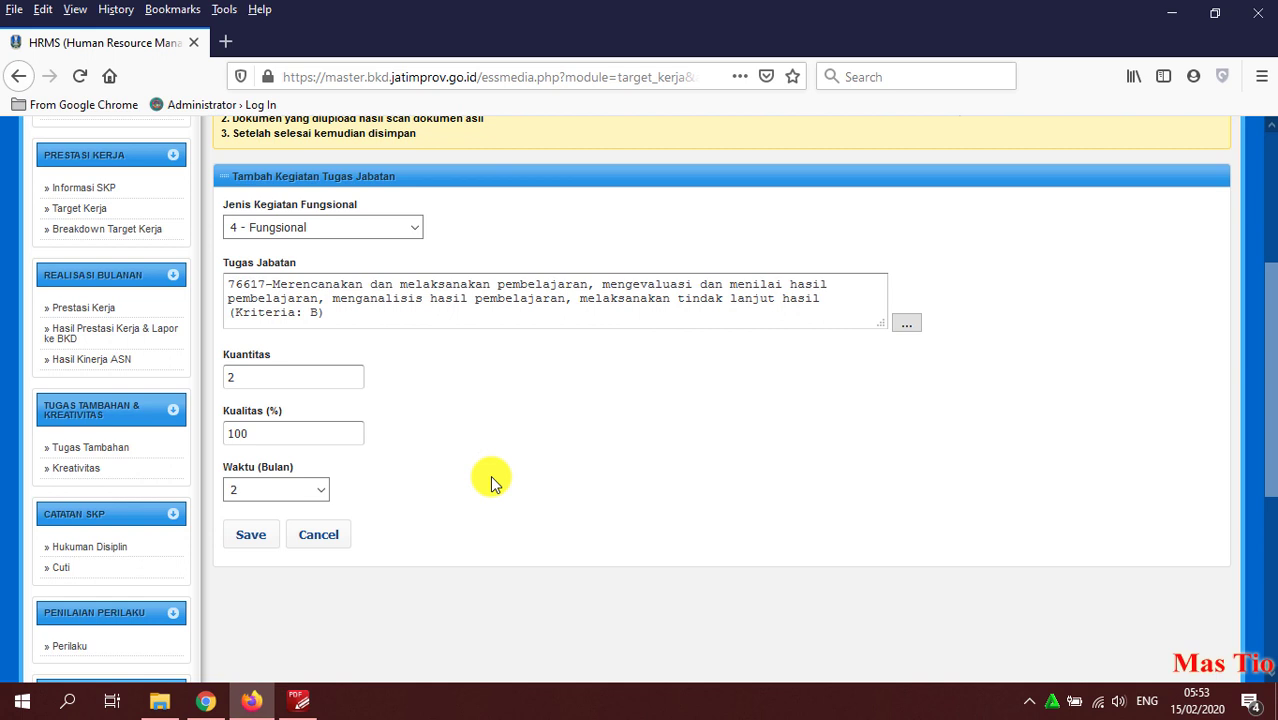
{"action": "left_click", "coordinate": [252, 537]}
{"action": "left_click", "coordinate": [642, 367]}
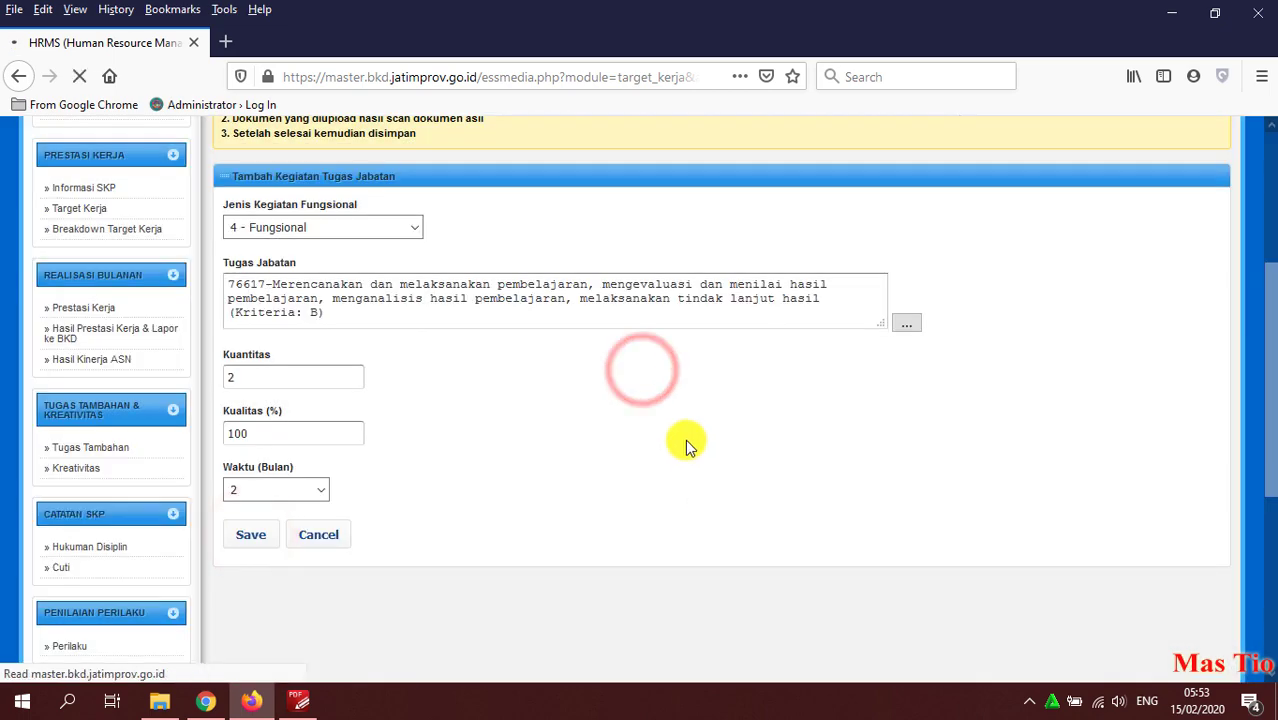
Review the saved activity's description and Kuantitas in the target table, open it for editing and set its Kuantitas to 1
{"action": "scroll", "coordinate": [672, 447], "scroll_direction": "down", "scroll_amount": 5}
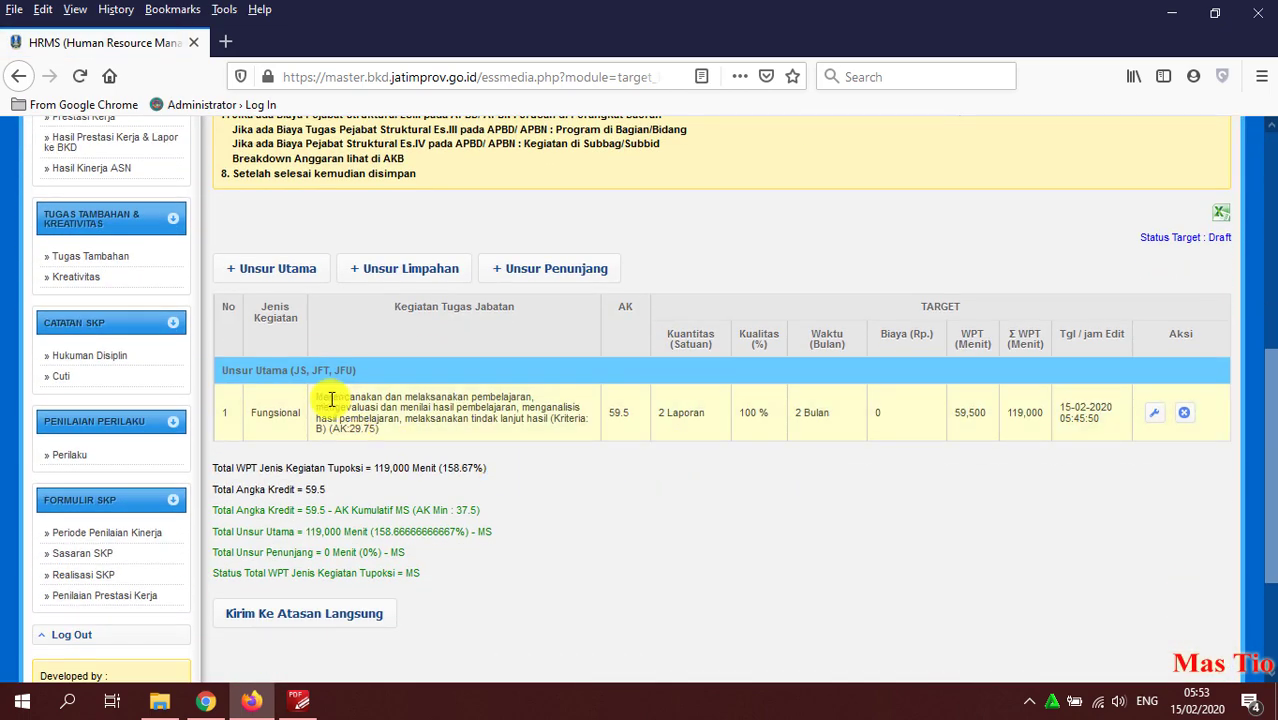
{"action": "left_click_drag", "start_coordinate": [321, 399], "coordinate": [432, 437]}
{"action": "left_click", "coordinate": [432, 437]}
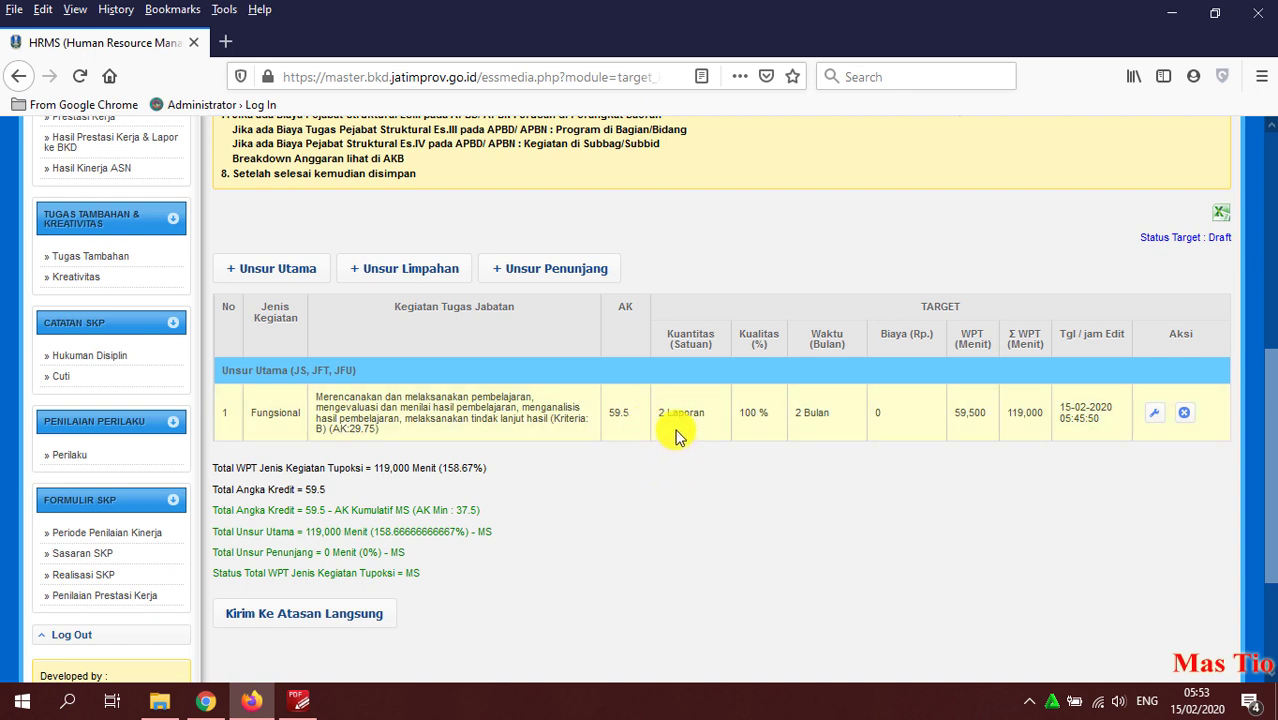
{"action": "triple_click", "coordinate": [700, 413]}
{"action": "left_click", "coordinate": [682, 420]}
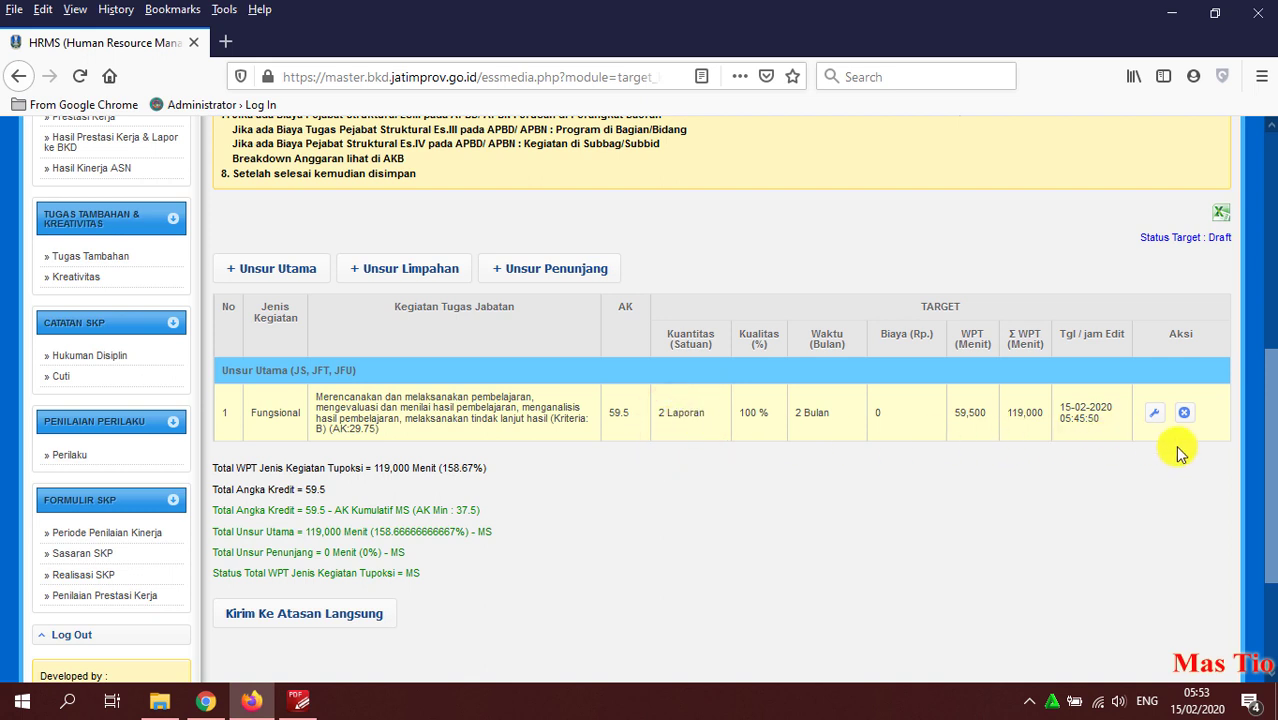
{"action": "left_click", "coordinate": [1153, 411]}
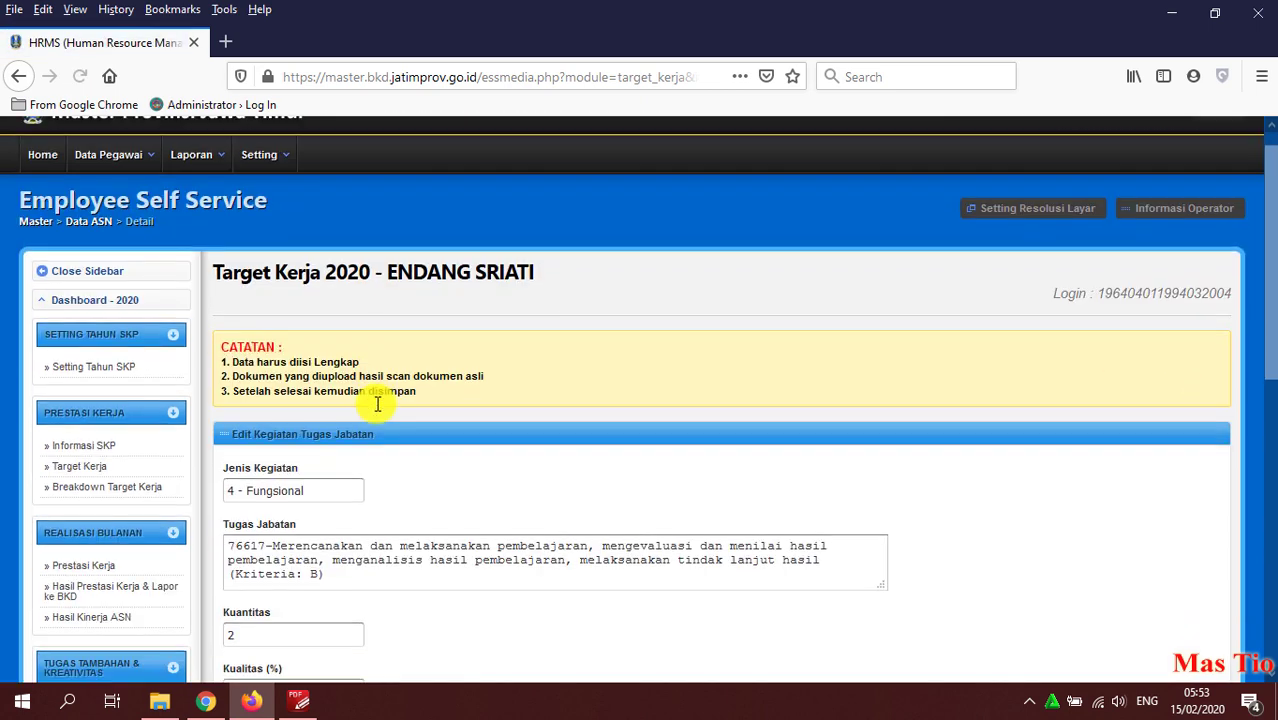
{"action": "scroll", "coordinate": [377, 403], "scroll_direction": "down", "scroll_amount": 3}
{"action": "left_click", "coordinate": [257, 371]}
{"action": "key", "text": "BackSpace"}
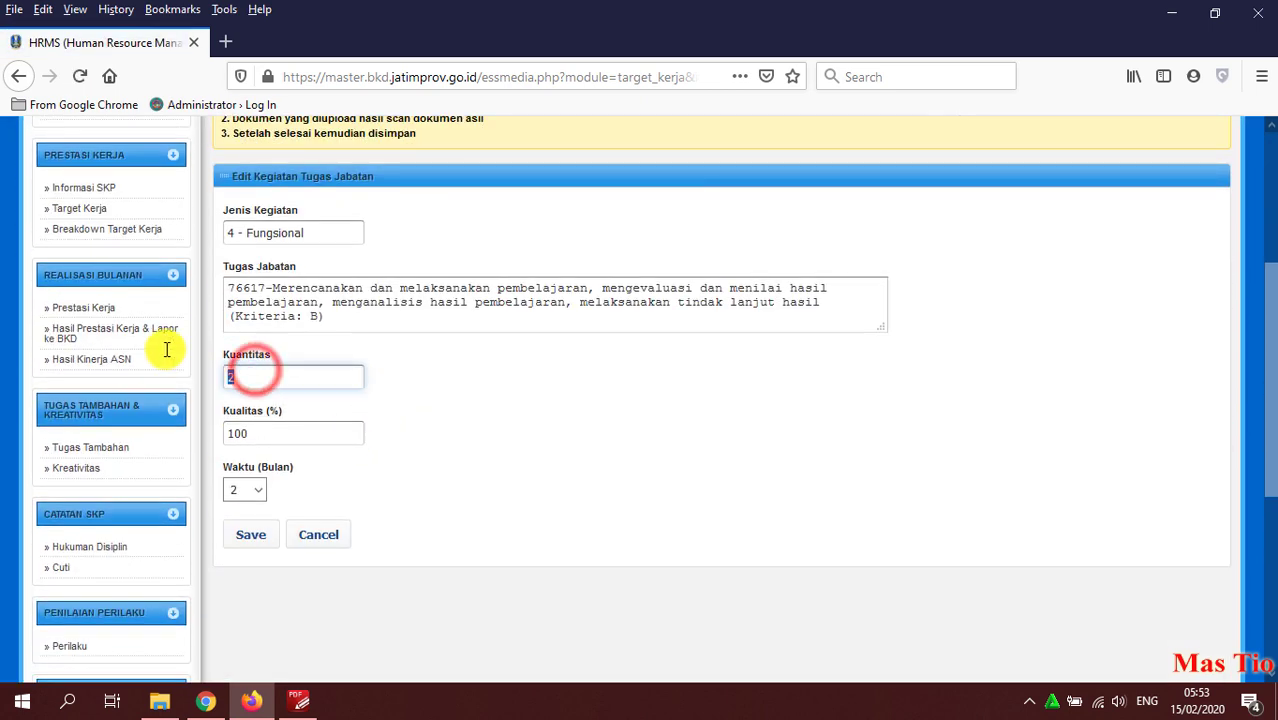
{"action": "type", "text": "1"}
Set the activity's Waktu to 1 month and save the edited data
{"action": "left_click", "coordinate": [242, 486]}
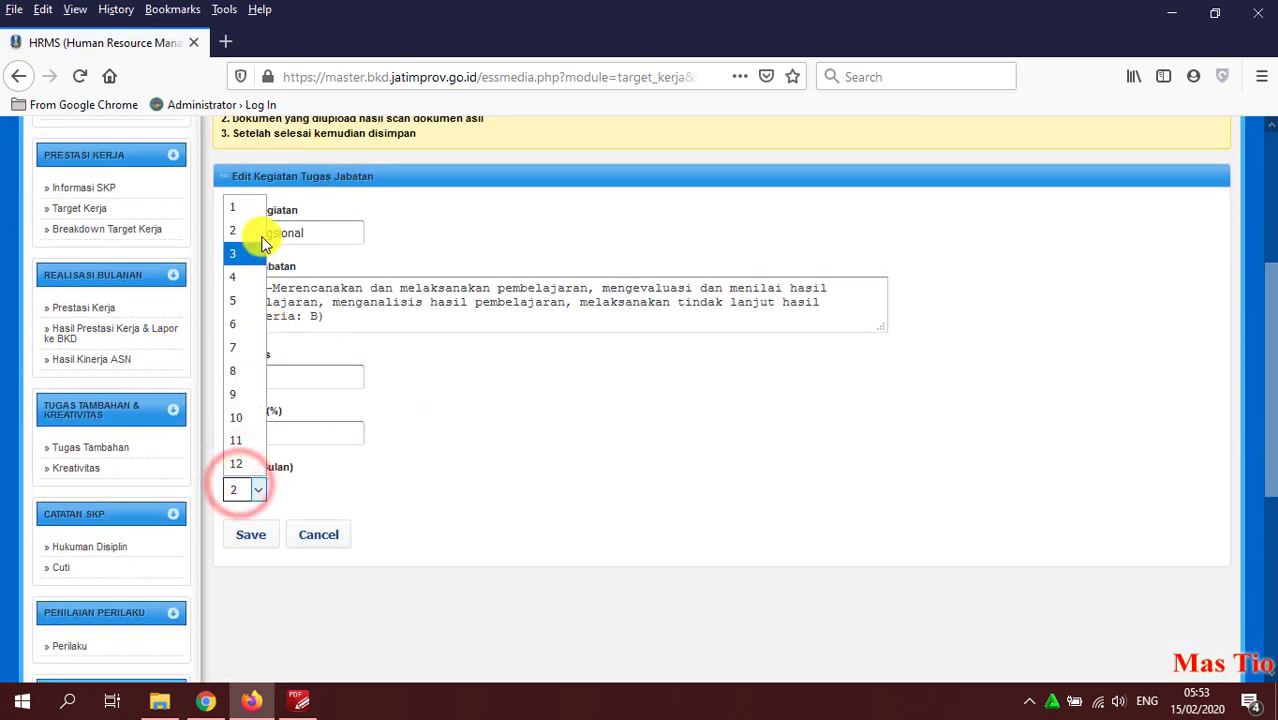
{"action": "left_click", "coordinate": [251, 212]}
{"action": "left_click", "coordinate": [530, 436]}
{"action": "left_click", "coordinate": [251, 532]}
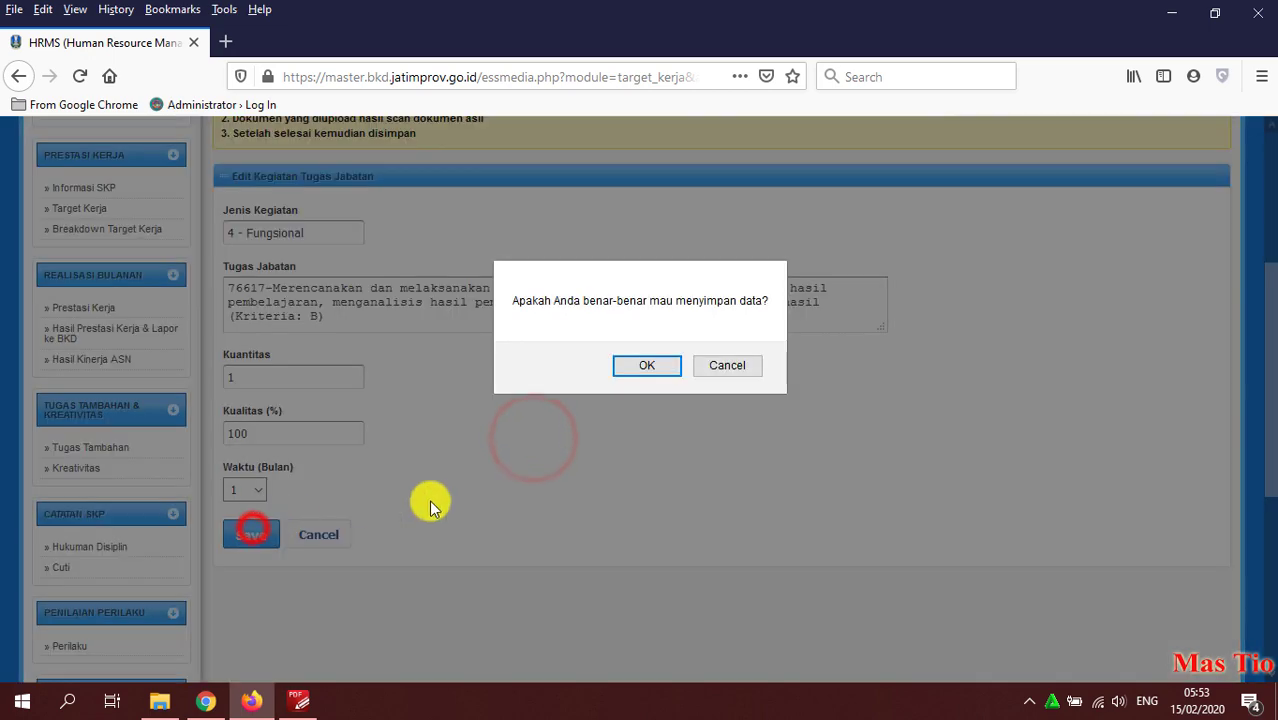
{"action": "left_click", "coordinate": [643, 366]}
Examine the updated activity's AK and Kuantitas together with the Angka Kredit and WPT totals below the target table
{"action": "scroll", "coordinate": [655, 445], "scroll_direction": "down", "scroll_amount": 10}
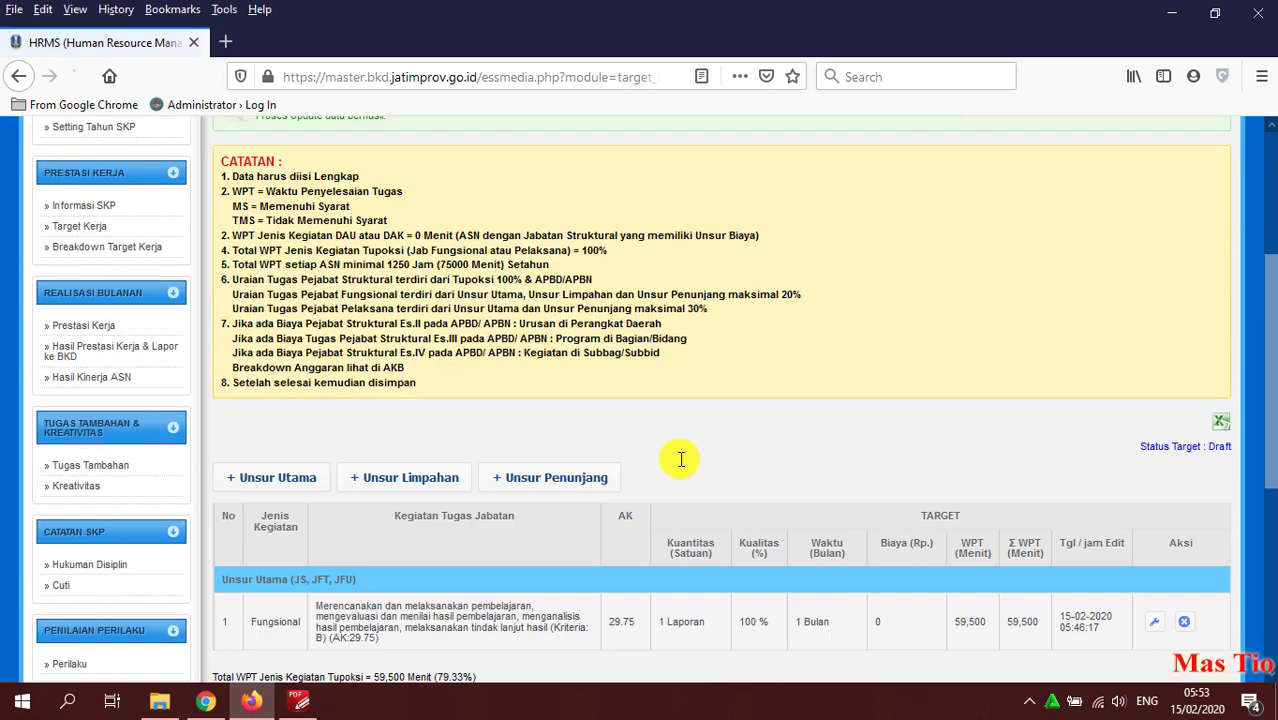
{"action": "left_click", "coordinate": [604, 317]}
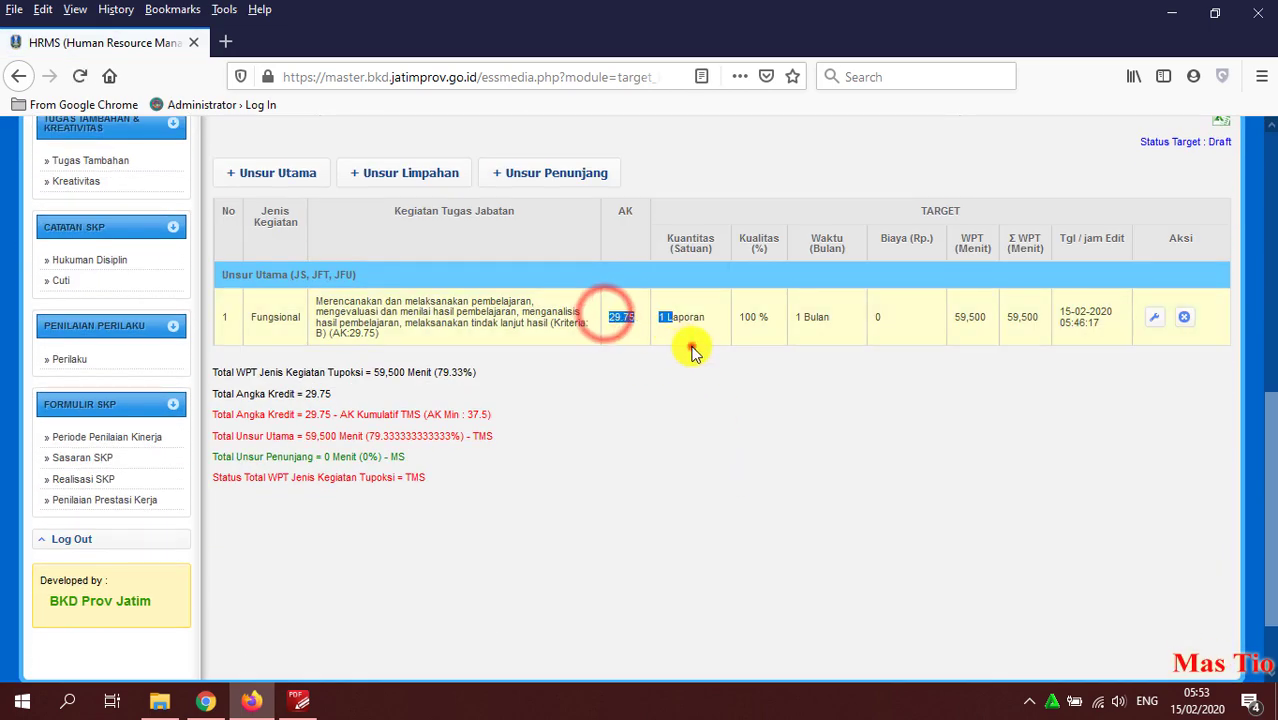
{"action": "left_click", "coordinate": [691, 345]}
{"action": "left_click_drag", "start_coordinate": [665, 317], "coordinate": [730, 385]}
{"action": "left_click", "coordinate": [730, 382]}
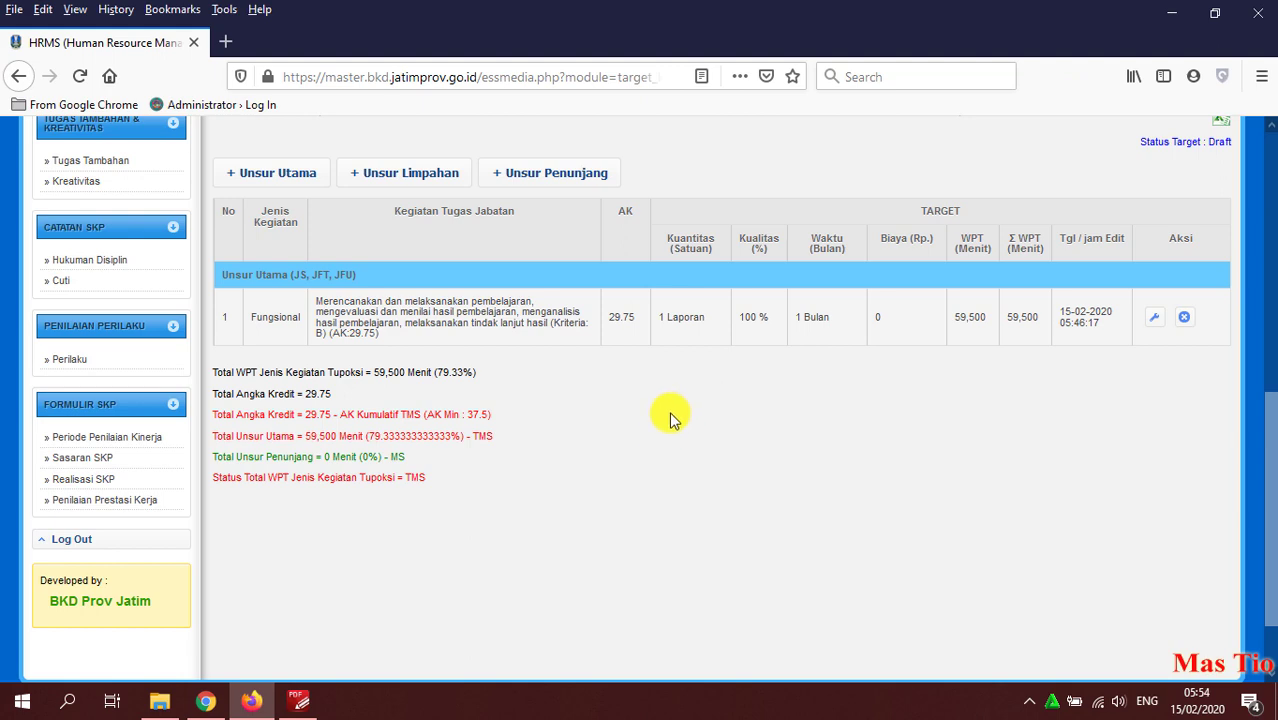
{"action": "scroll", "coordinate": [522, 422], "scroll_direction": "up", "scroll_amount": 2}
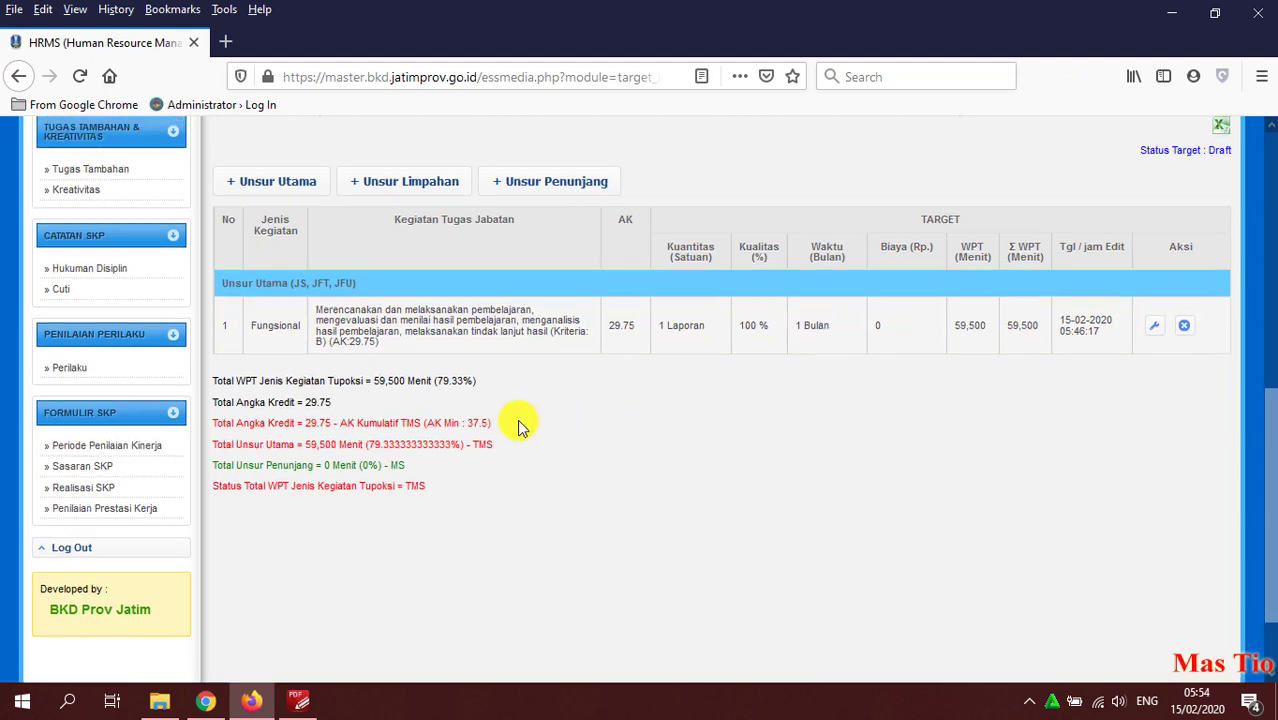
Switch to PDF-XChange Editor and review the Kegiatan Tugas Jabatan table in the teacher's own 2019 SKP
{"action": "left_click", "coordinate": [297, 701]}
{"action": "left_click", "coordinate": [307, 196]}
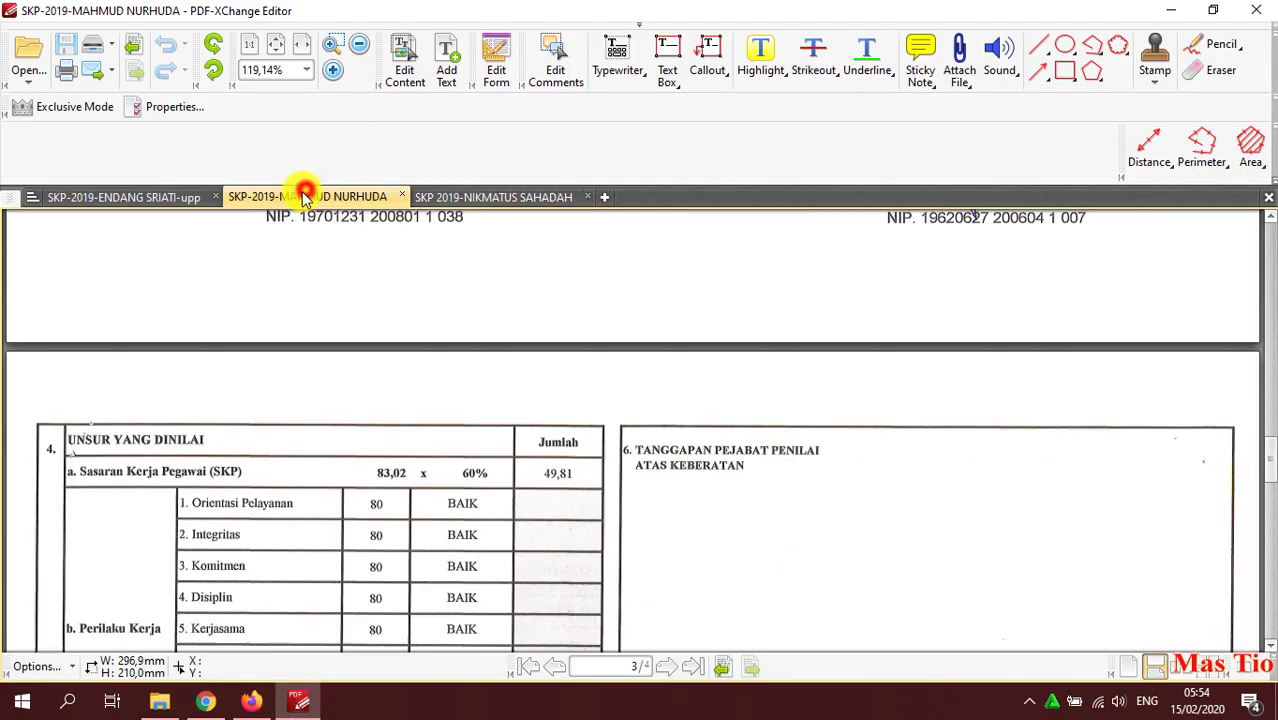
{"action": "left_click", "coordinate": [143, 196]}
{"action": "scroll", "coordinate": [460, 400], "scroll_direction": "down", "scroll_amount": 2}
{"action": "scroll", "coordinate": [448, 419], "scroll_direction": "up", "scroll_amount": 2}
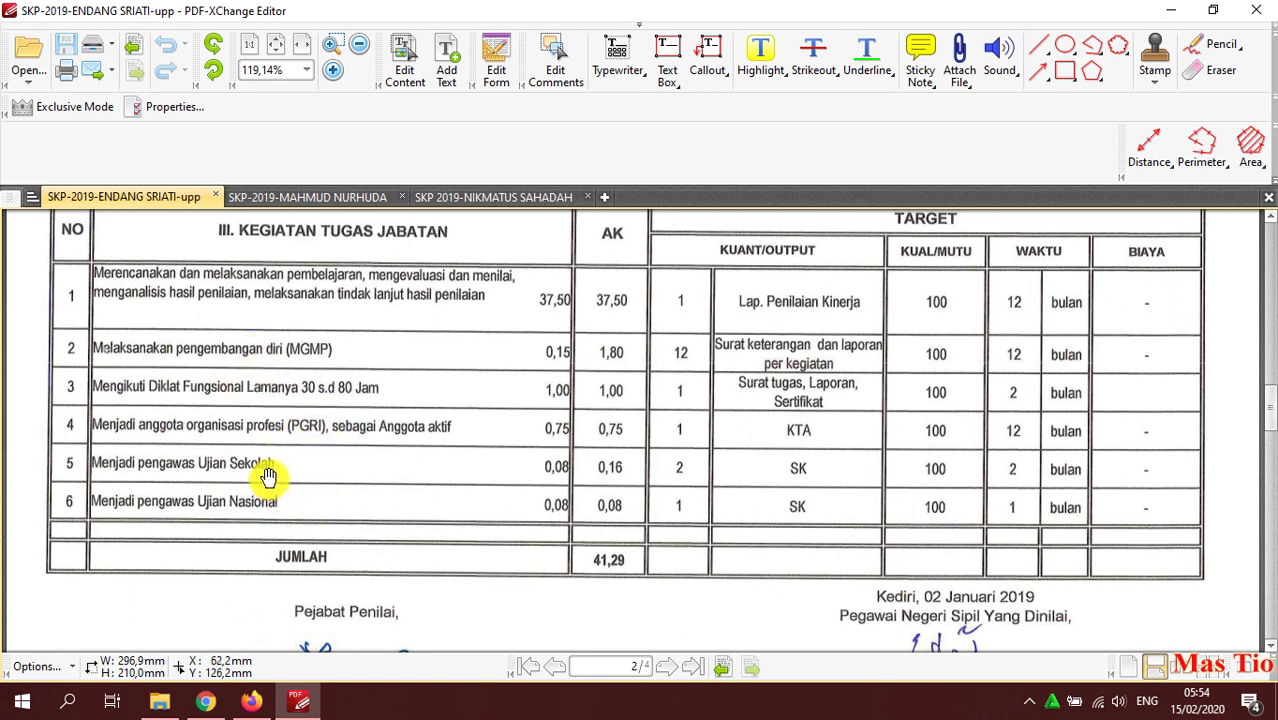
Switch back to Firefox, add a new Unsur Utama activity of type 4 - Fungsional and open its Tugas Jabatan lookup
{"action": "left_click", "coordinate": [249, 699]}
{"action": "left_click", "coordinate": [277, 280]}
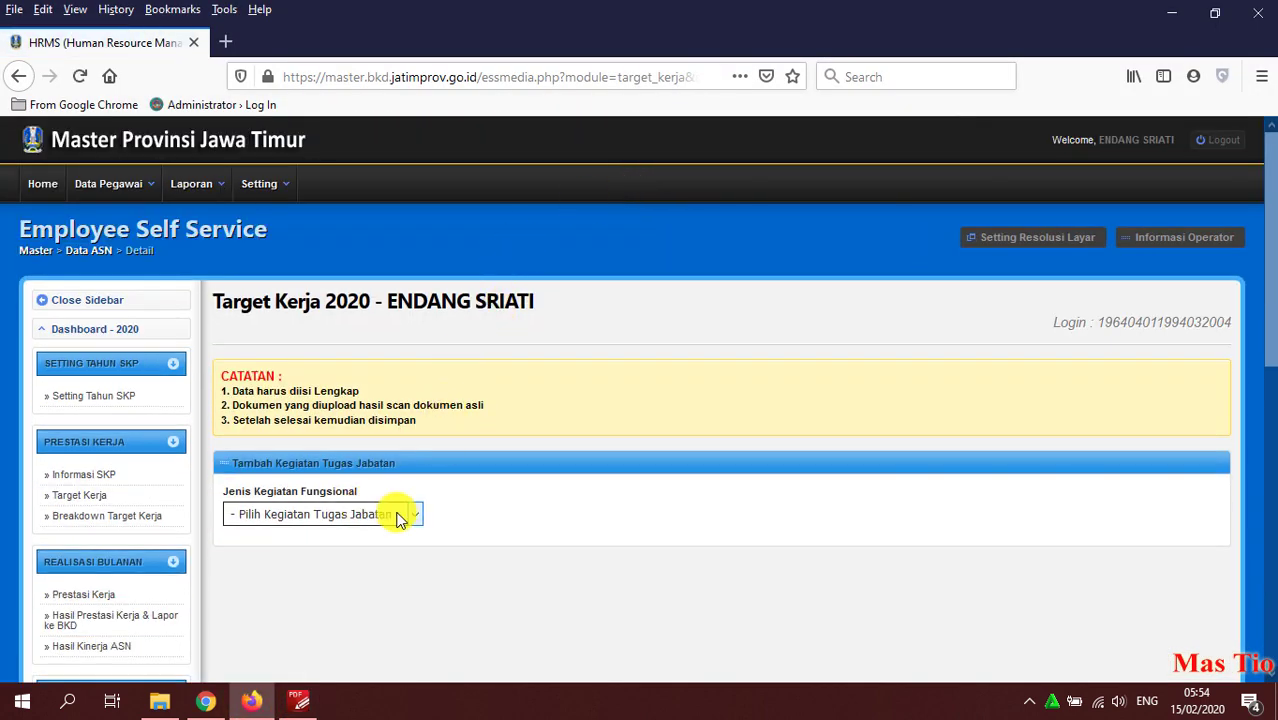
{"action": "left_click", "coordinate": [399, 514]}
{"action": "left_click", "coordinate": [290, 566]}
{"action": "scroll", "coordinate": [970, 540], "scroll_direction": "down", "scroll_amount": 3}
{"action": "scroll", "coordinate": [970, 540], "scroll_direction": "down", "scroll_amount": 1}
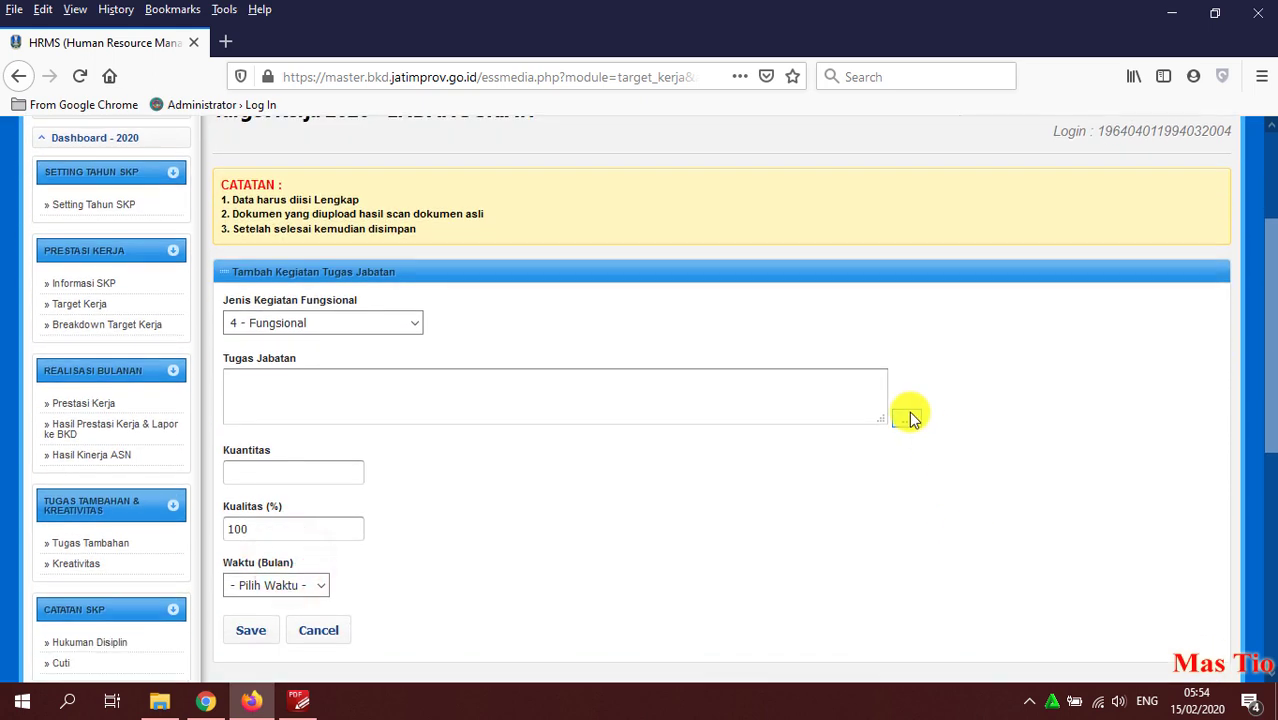
{"action": "left_click", "coordinate": [907, 418]}
Search the activity descriptions for "sekolah" and look through the whole result list
{"action": "left_click", "coordinate": [528, 118]}
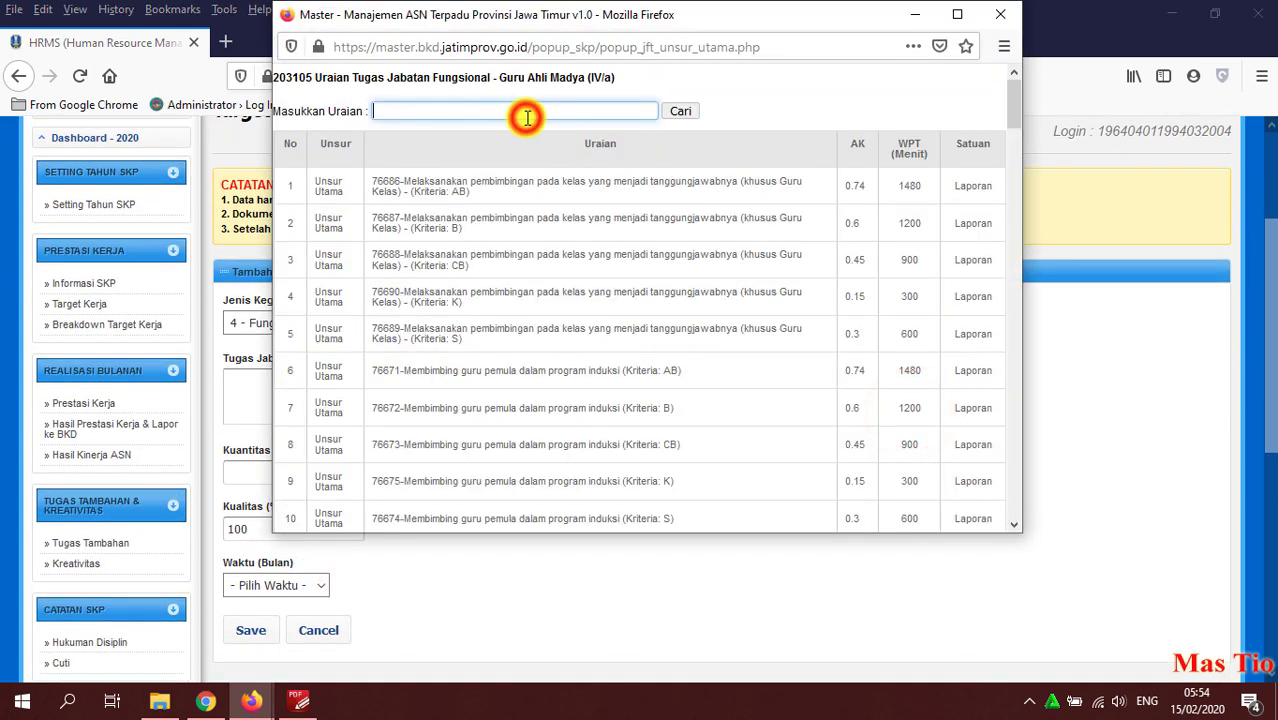
{"action": "type", "text": "seko"}
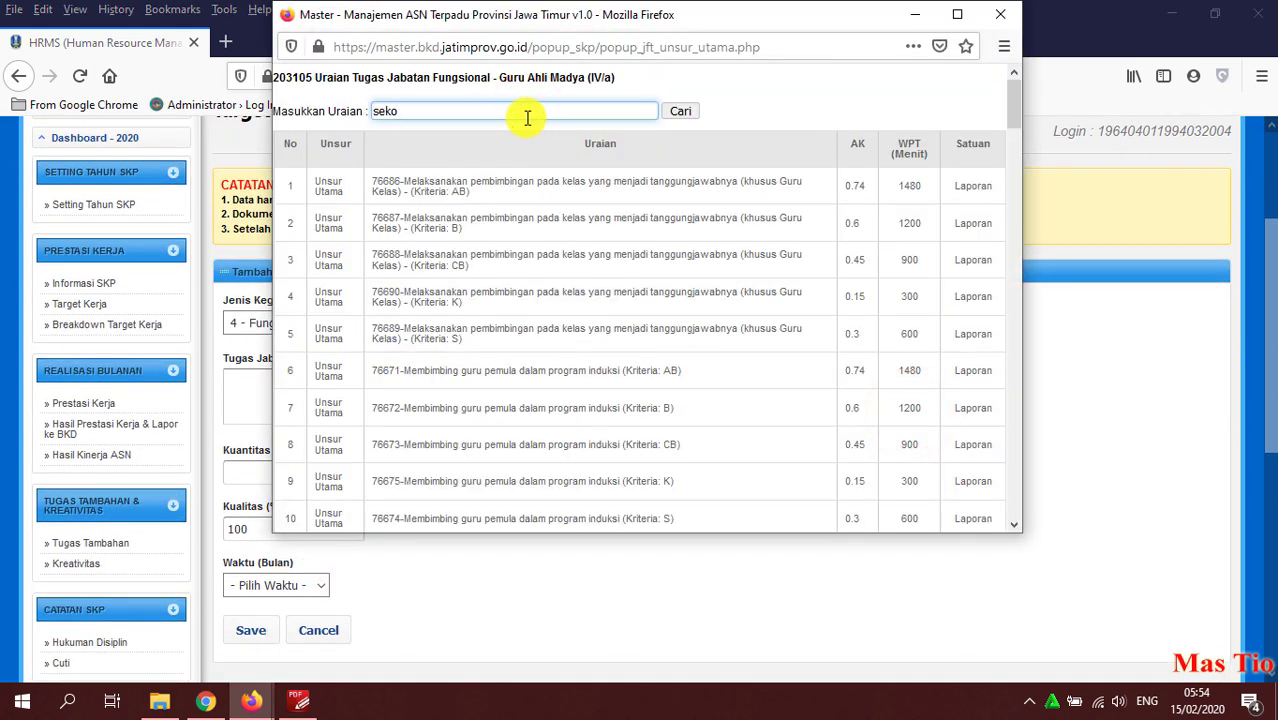
{"action": "type", "text": "lah"}
{"action": "key", "text": "Return"}
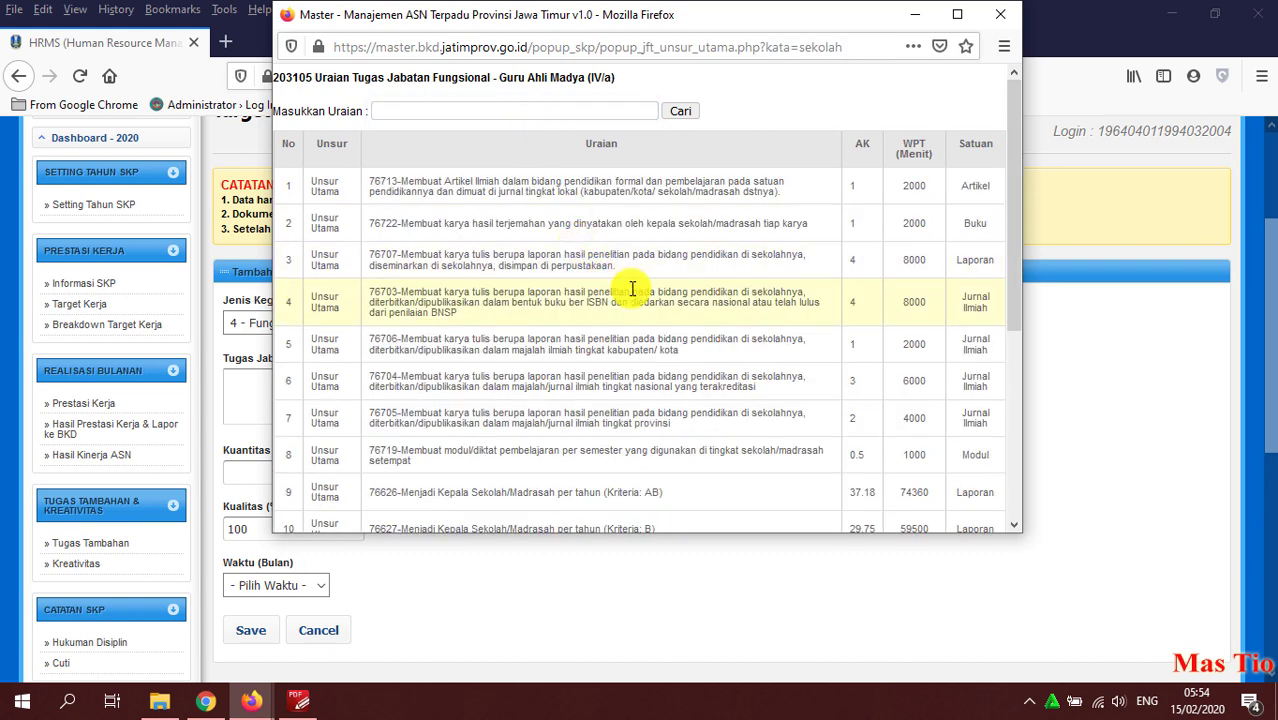
{"action": "scroll", "coordinate": [661, 298], "scroll_direction": "down", "scroll_amount": 3}
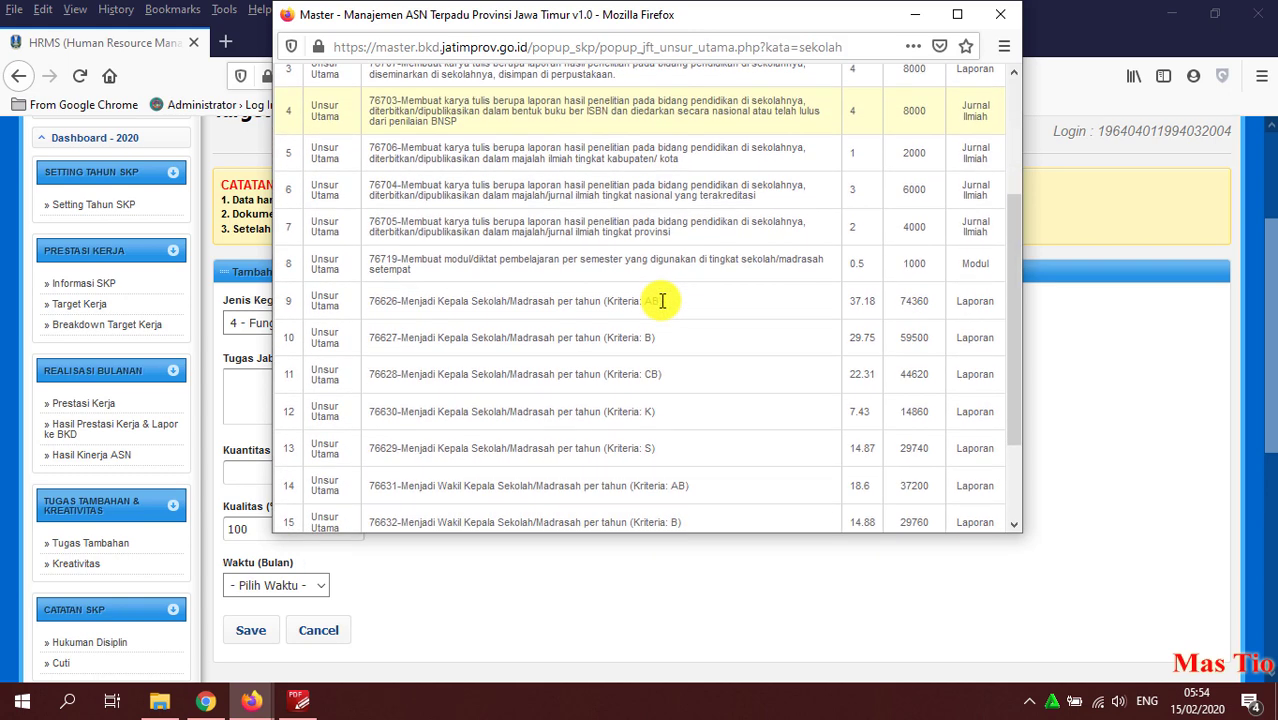
{"action": "scroll", "coordinate": [660, 305], "scroll_direction": "down", "scroll_amount": 2}
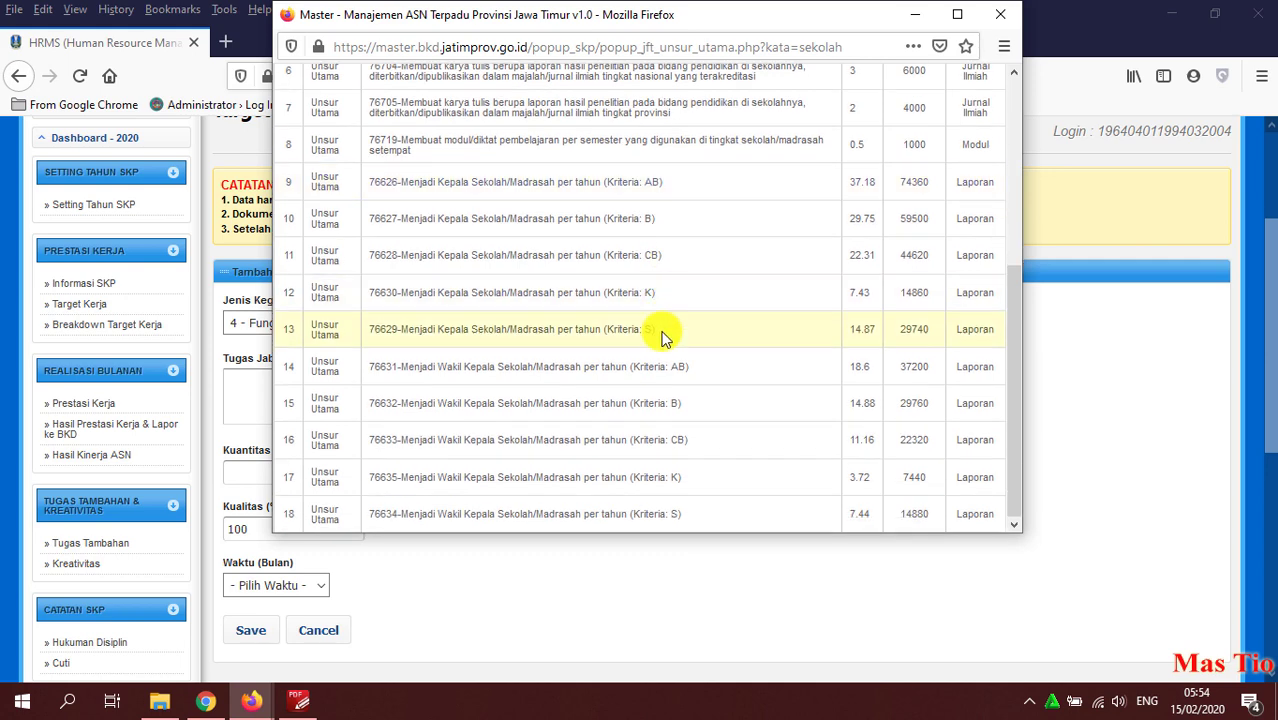
{"action": "scroll", "coordinate": [659, 349], "scroll_direction": "up", "scroll_amount": 5}
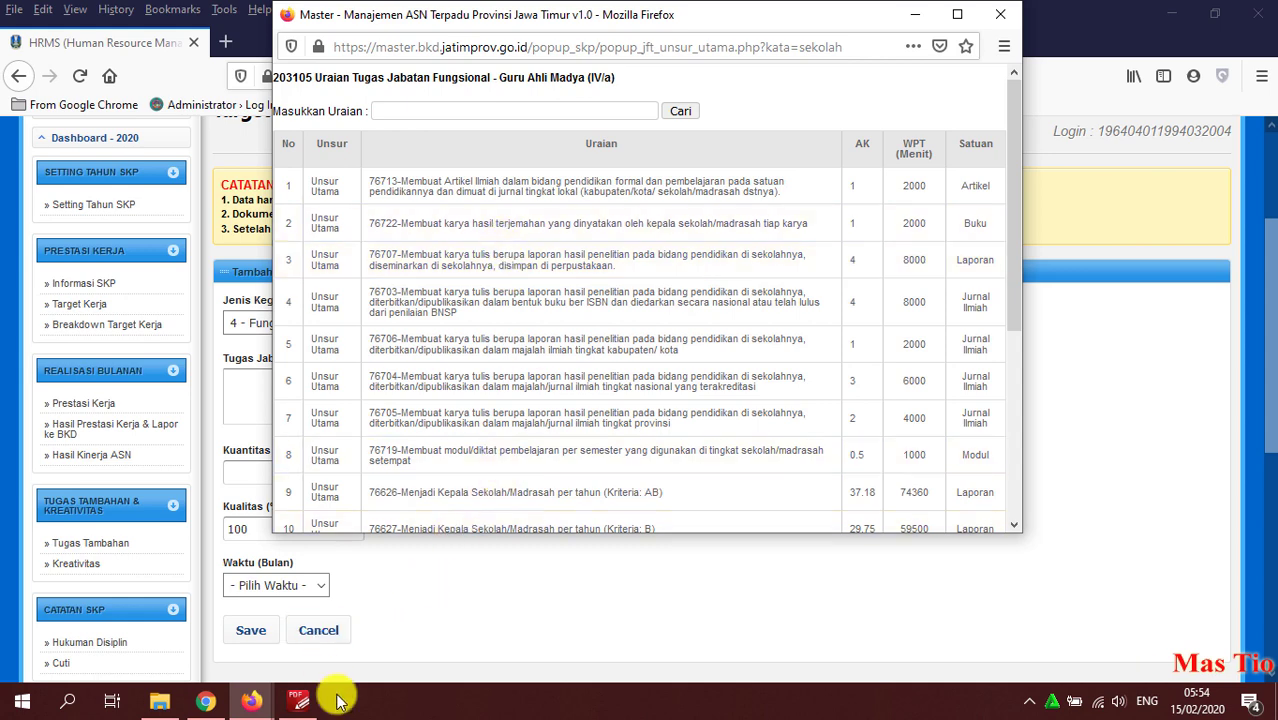
Compare with the activities listed in the teacher's 2019 SKP PDF, then return to the lookup window
{"action": "left_click", "coordinate": [298, 703]}
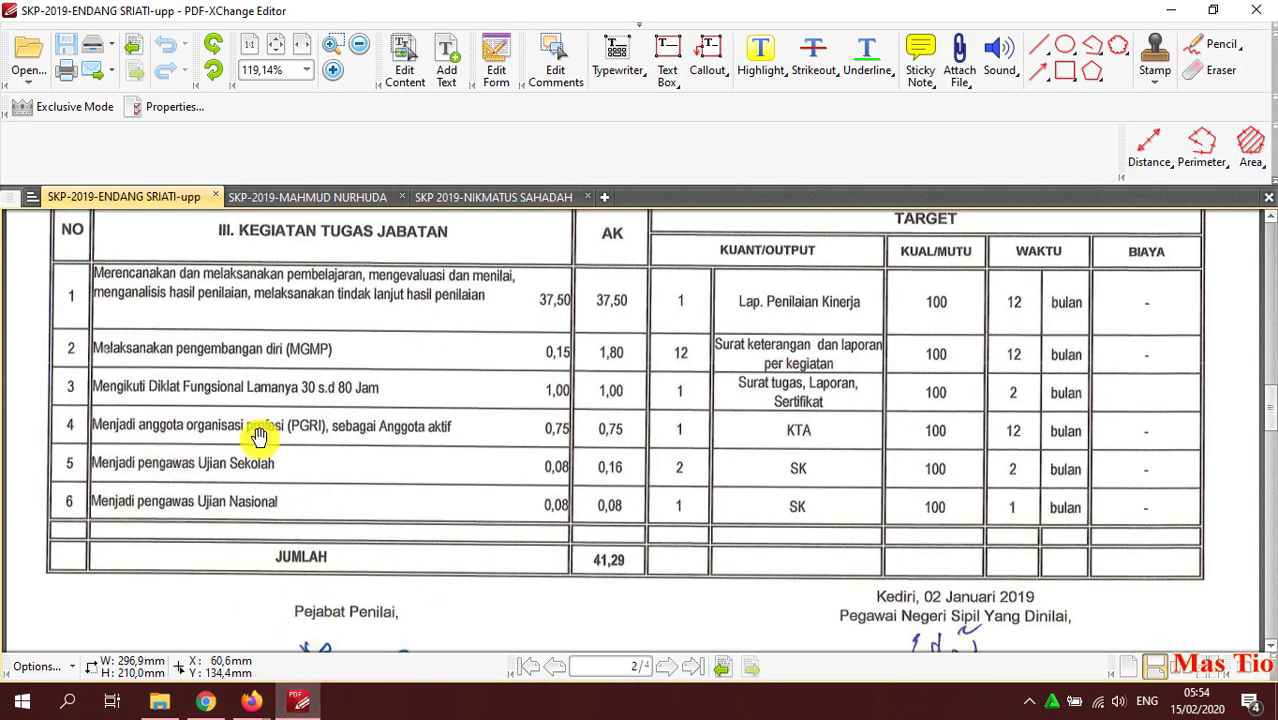
{"action": "left_click", "coordinate": [298, 702]}
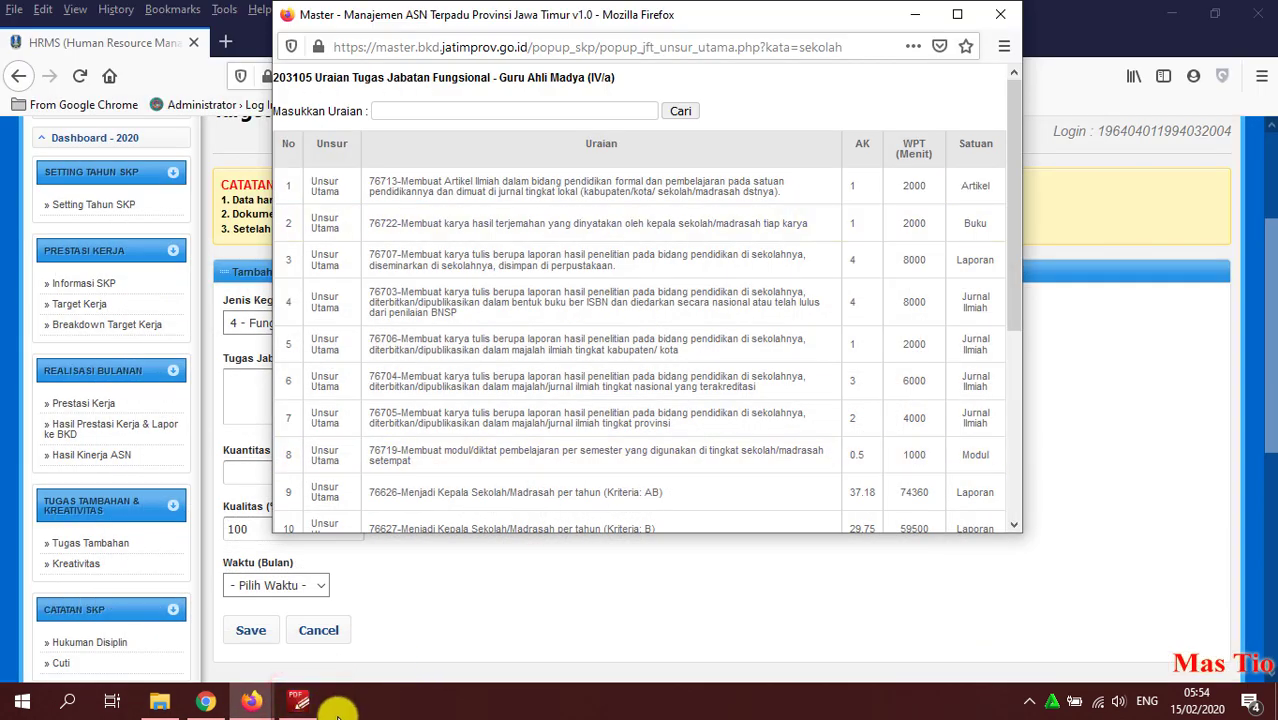
{"action": "left_click", "coordinate": [298, 702]}
{"action": "scroll", "coordinate": [290, 370], "scroll_direction": "up", "scroll_amount": 1}
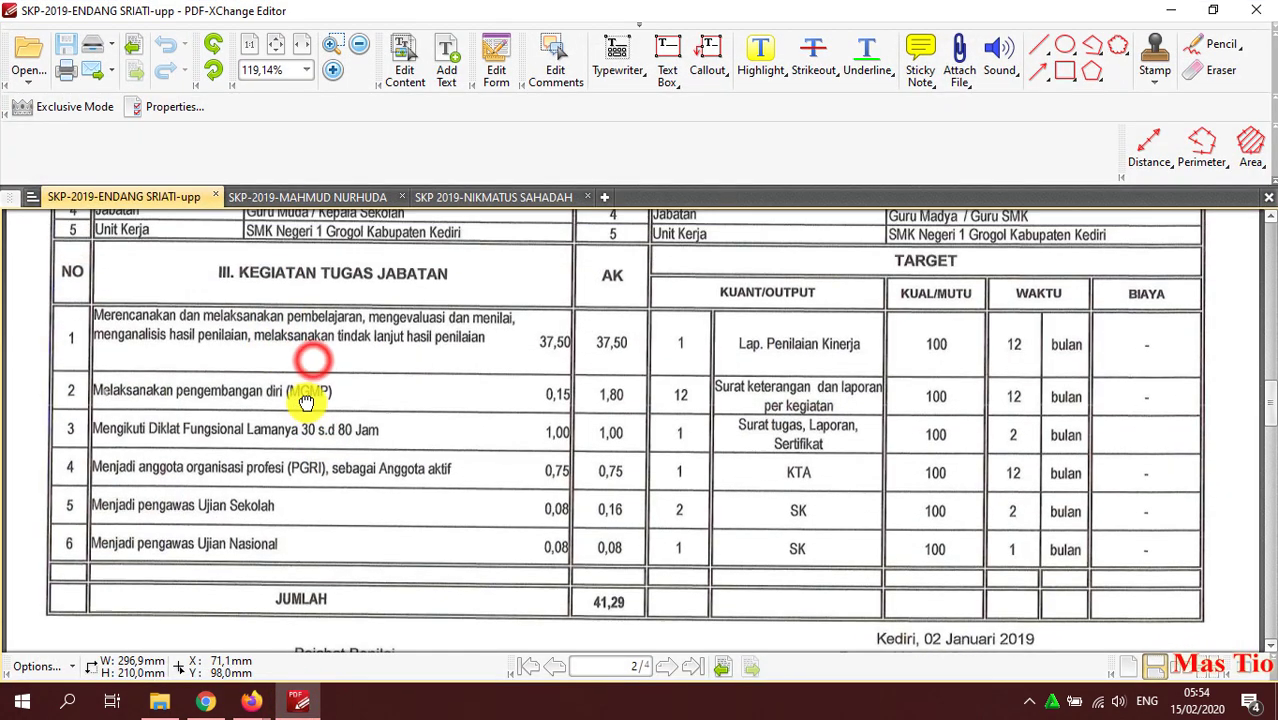
{"action": "left_click", "coordinate": [303, 704]}
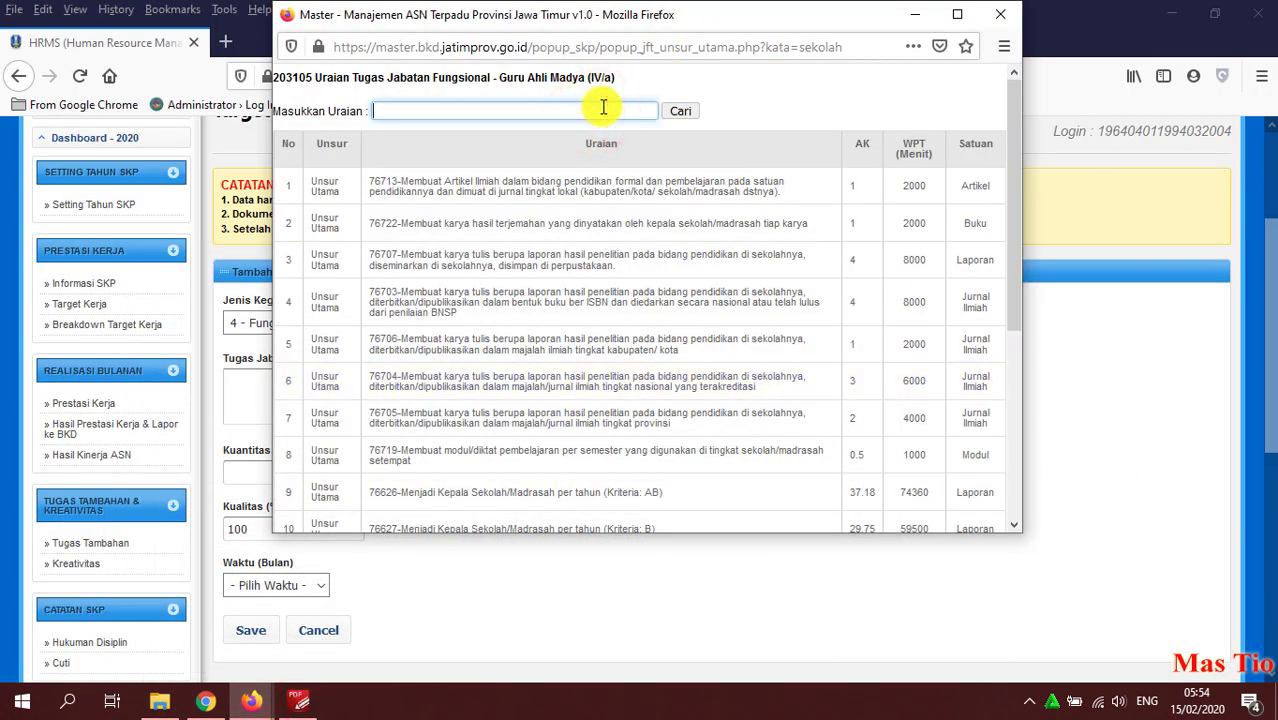
Search the activity descriptions for "melaksanakan" and examine the results in the maximized lookup window
{"action": "type", "text": "melaksanakan"}
{"action": "key", "text": "Return"}
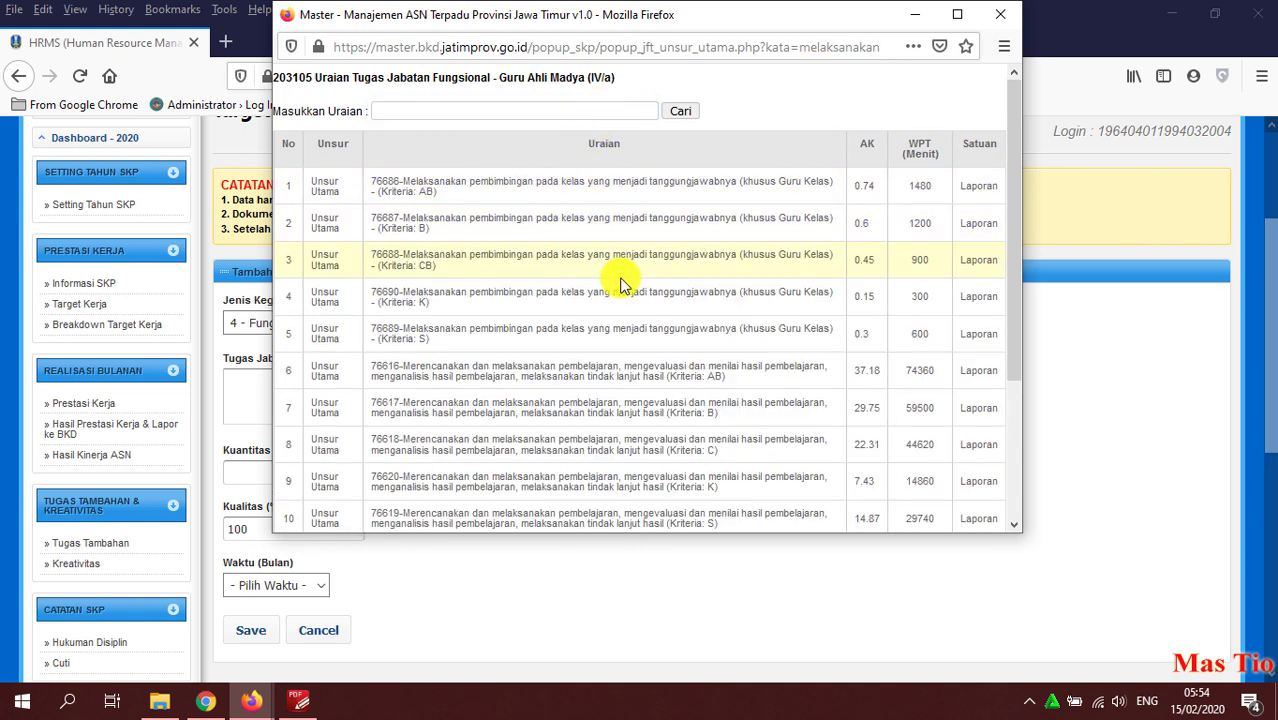
{"action": "scroll", "coordinate": [620, 285], "scroll_direction": "down", "scroll_amount": 3}
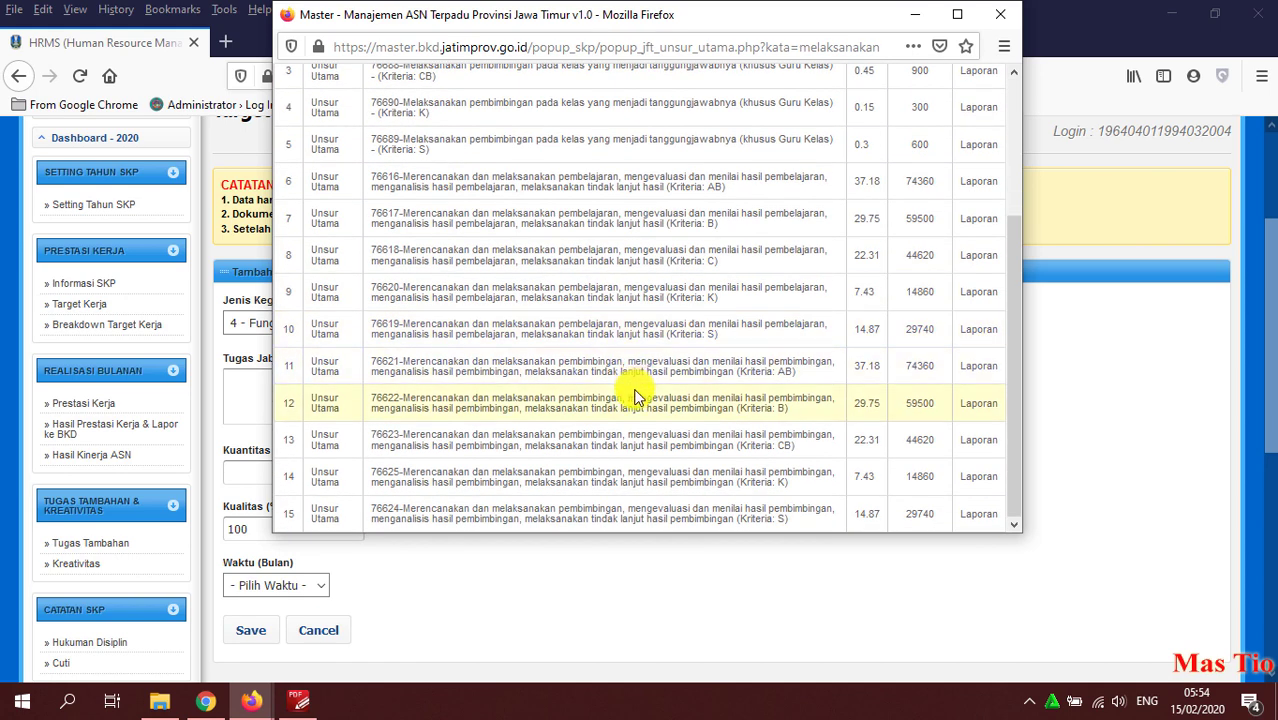
{"action": "left_click", "coordinate": [957, 14]}
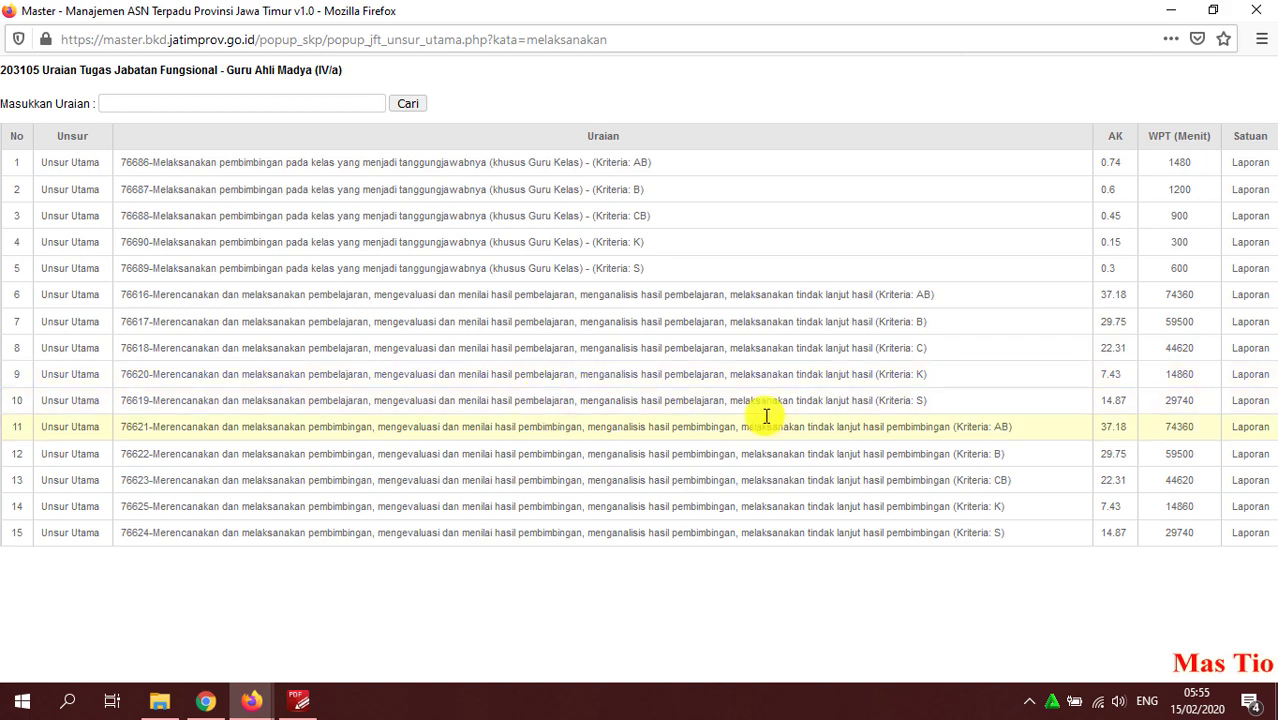
{"action": "left_click", "coordinate": [1256, 10]}
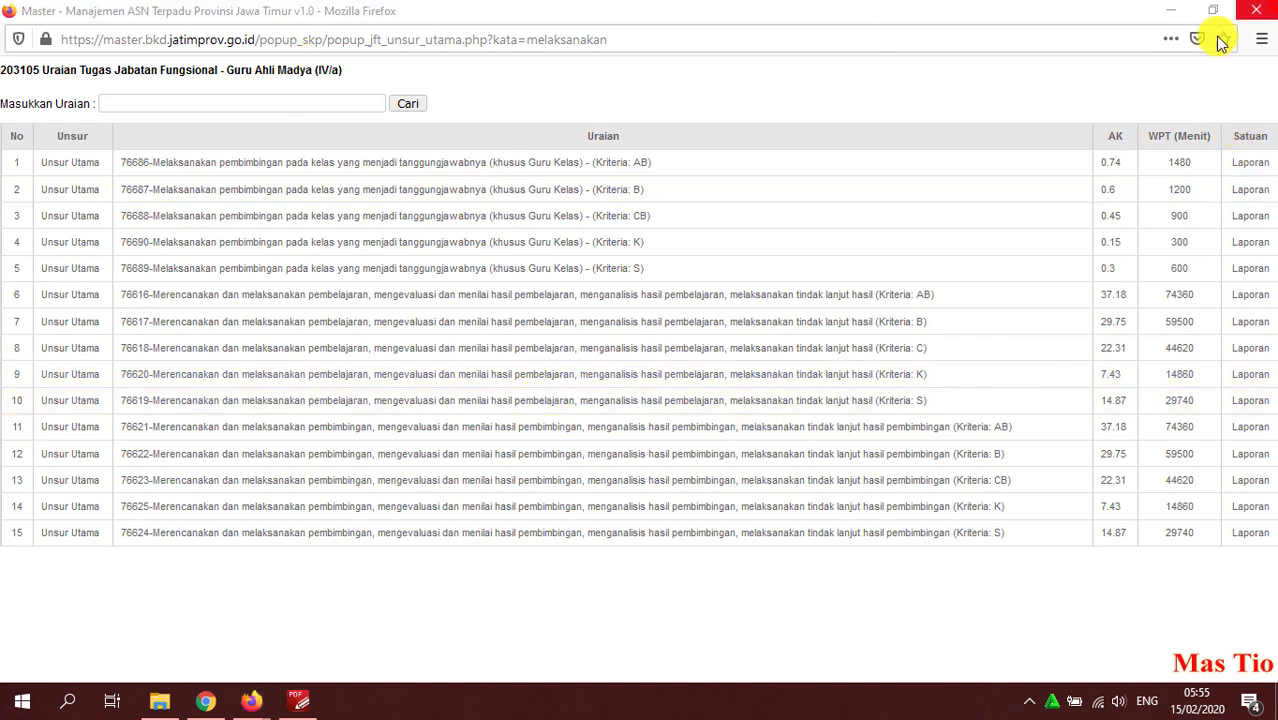
Check the exam supervision activities in the SKP PDF and bring the lookup window back to the front
{"action": "left_click", "coordinate": [298, 700]}
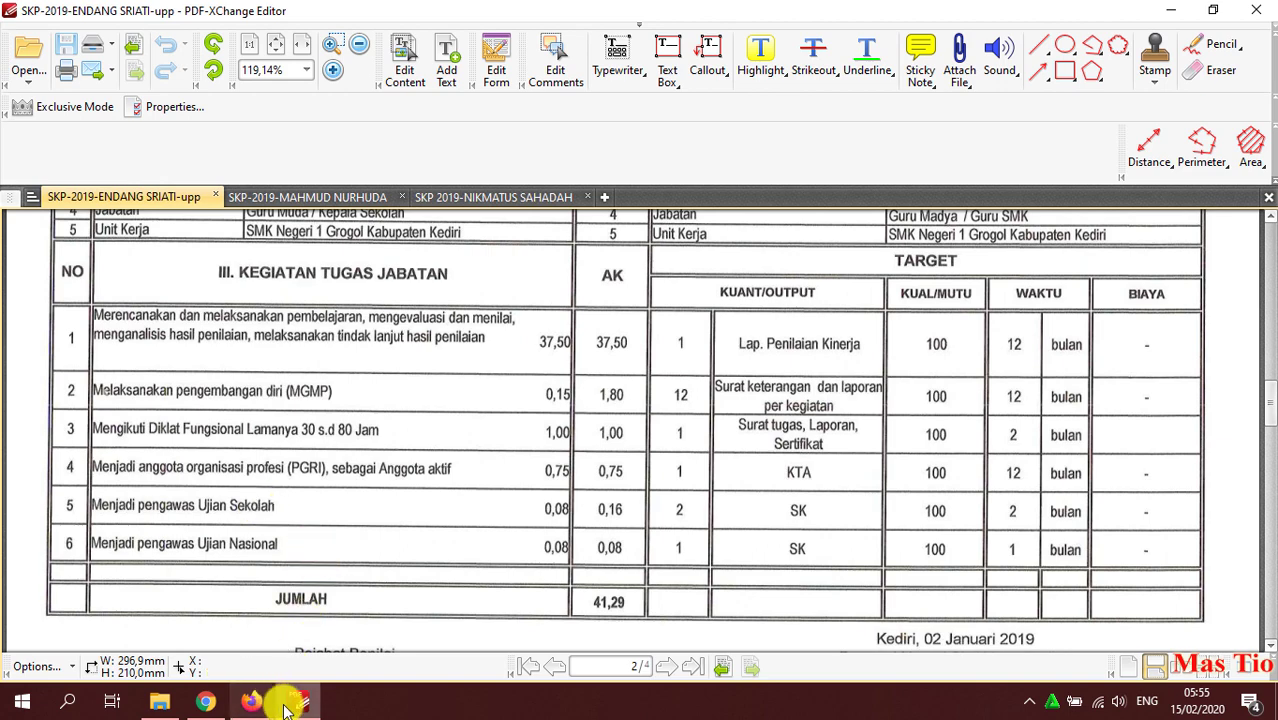
{"action": "left_click", "coordinate": [243, 706]}
{"action": "left_click", "coordinate": [331, 590]}
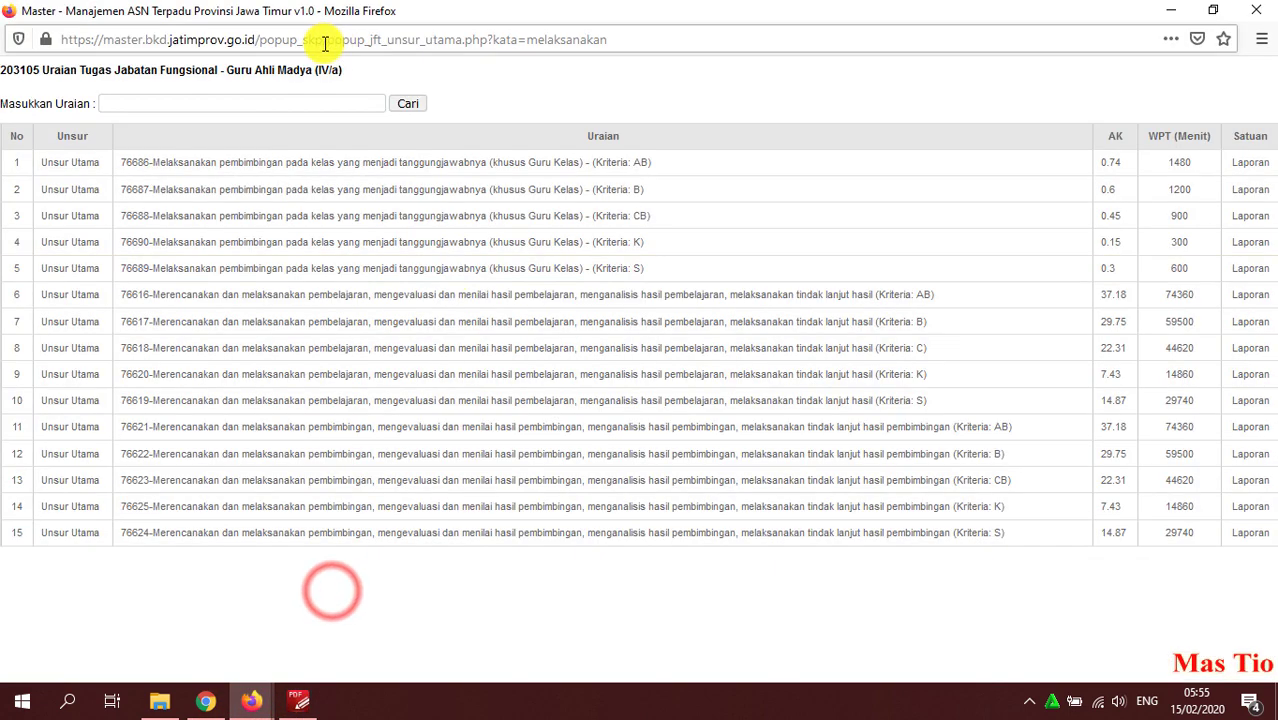
Search the descriptions for "pengawas" and choose 76667-Menjadi pengawas penilaian dan evaluasi terhadap proses dan hasil belajar (Kriteria: B)
{"action": "left_click", "coordinate": [280, 100]}
{"action": "type", "text": "p"}
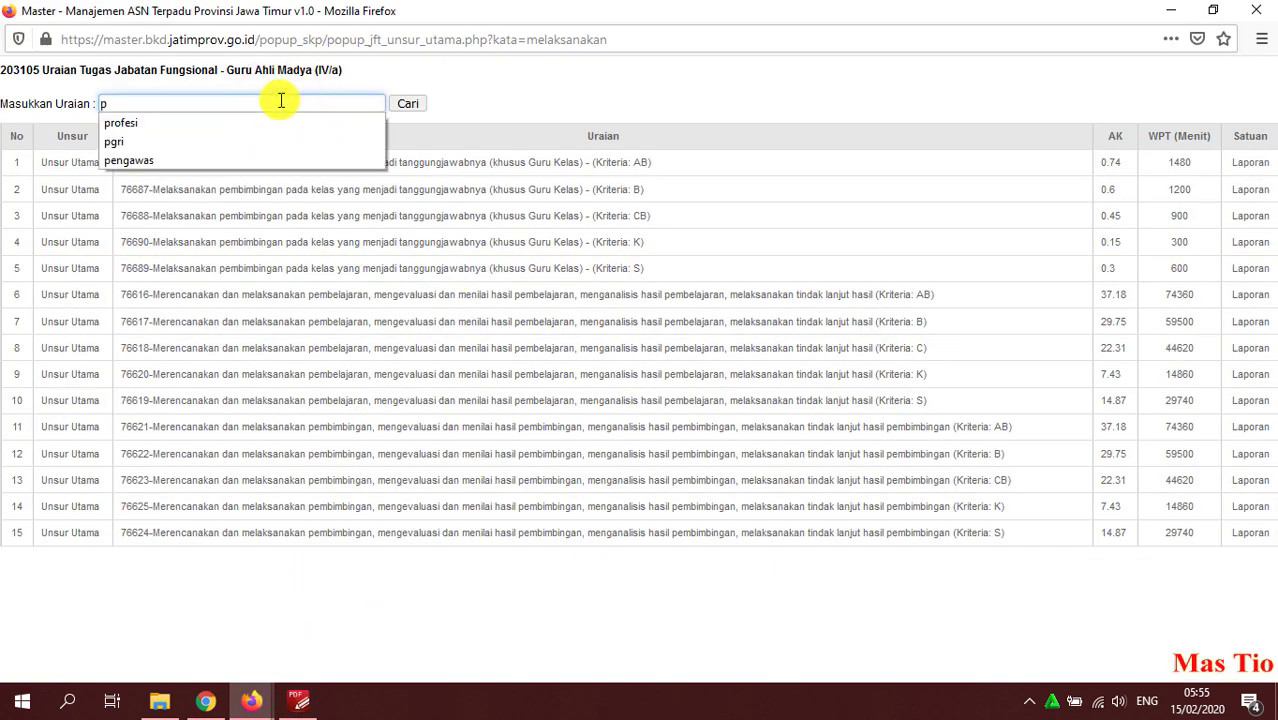
{"action": "type", "text": "neg"}
{"action": "key", "text": "BackSpace"}
{"action": "key", "text": "BackSpace"}
{"action": "type", "text": "e"}
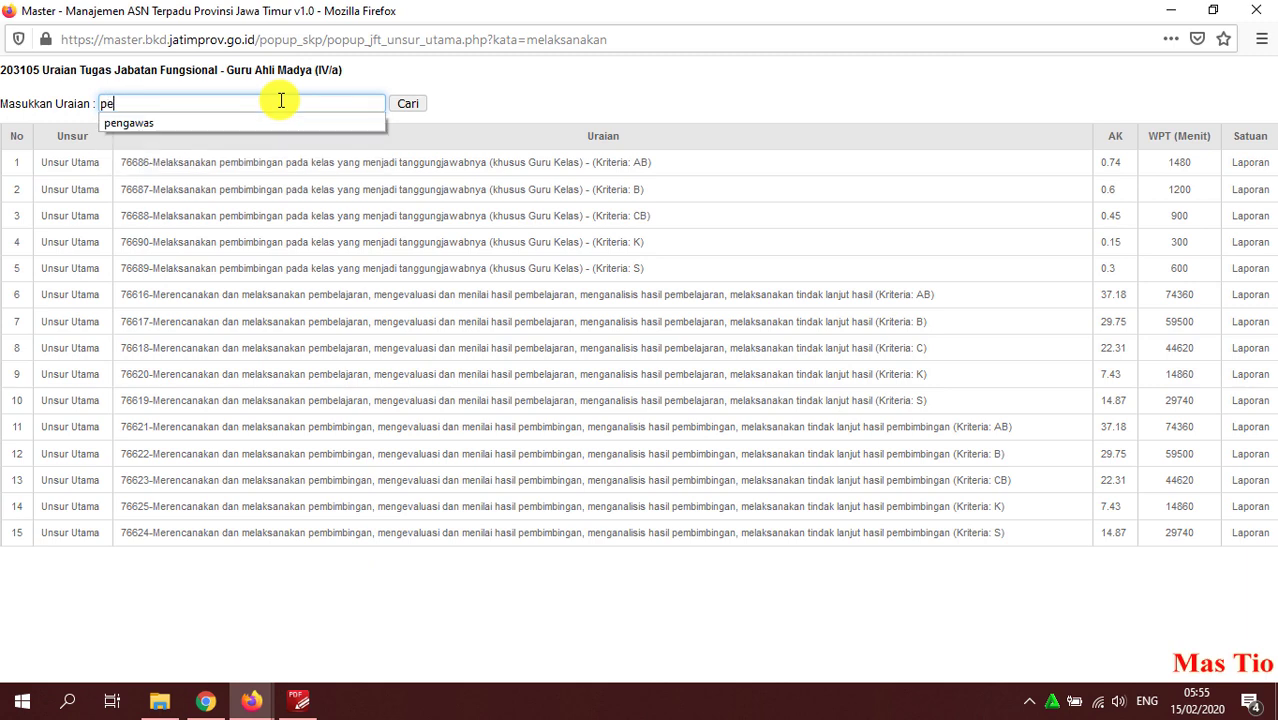
{"action": "type", "text": "ngawas"}
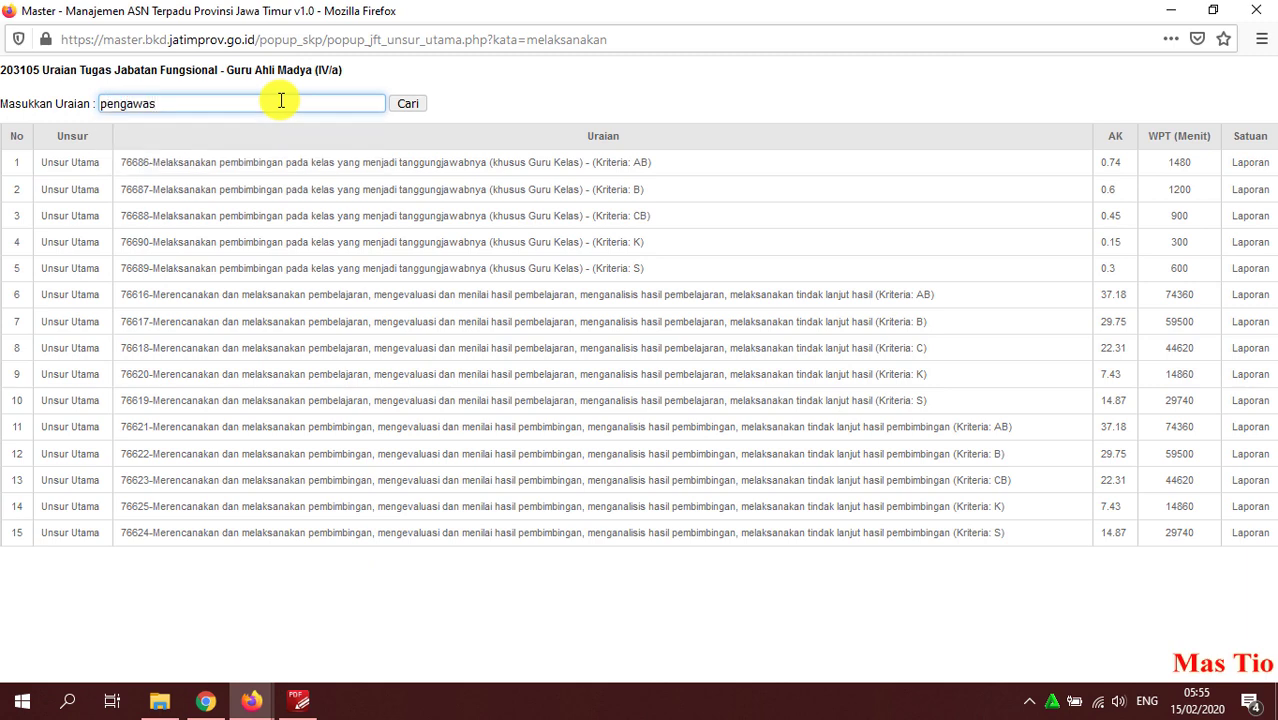
{"action": "key", "text": "Return"}
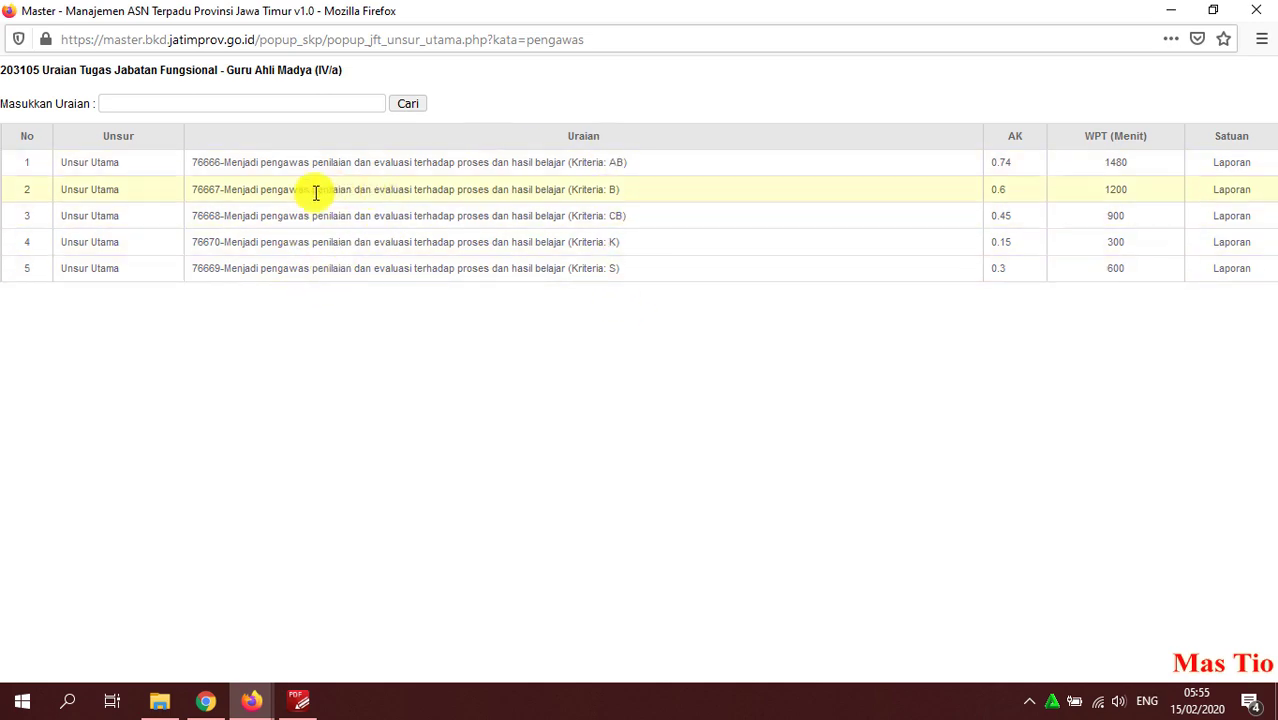
{"action": "left_click", "coordinate": [267, 189]}
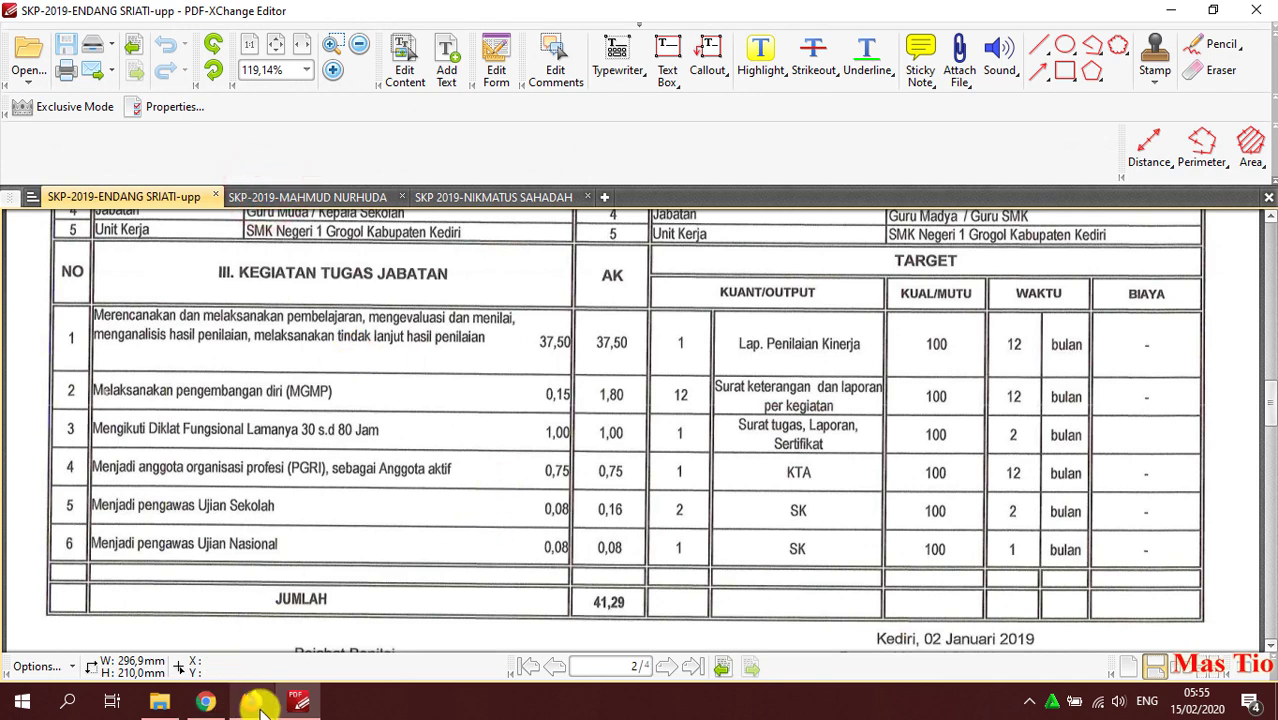
In the HRMS form, set the activity's Kuantitas to 2 and Waktu to 2 months, then save it and confirm
{"action": "left_click", "coordinate": [252, 701]}
{"action": "scroll", "coordinate": [520, 400], "scroll_direction": "down", "scroll_amount": 3}
{"action": "left_click", "coordinate": [259, 286]}
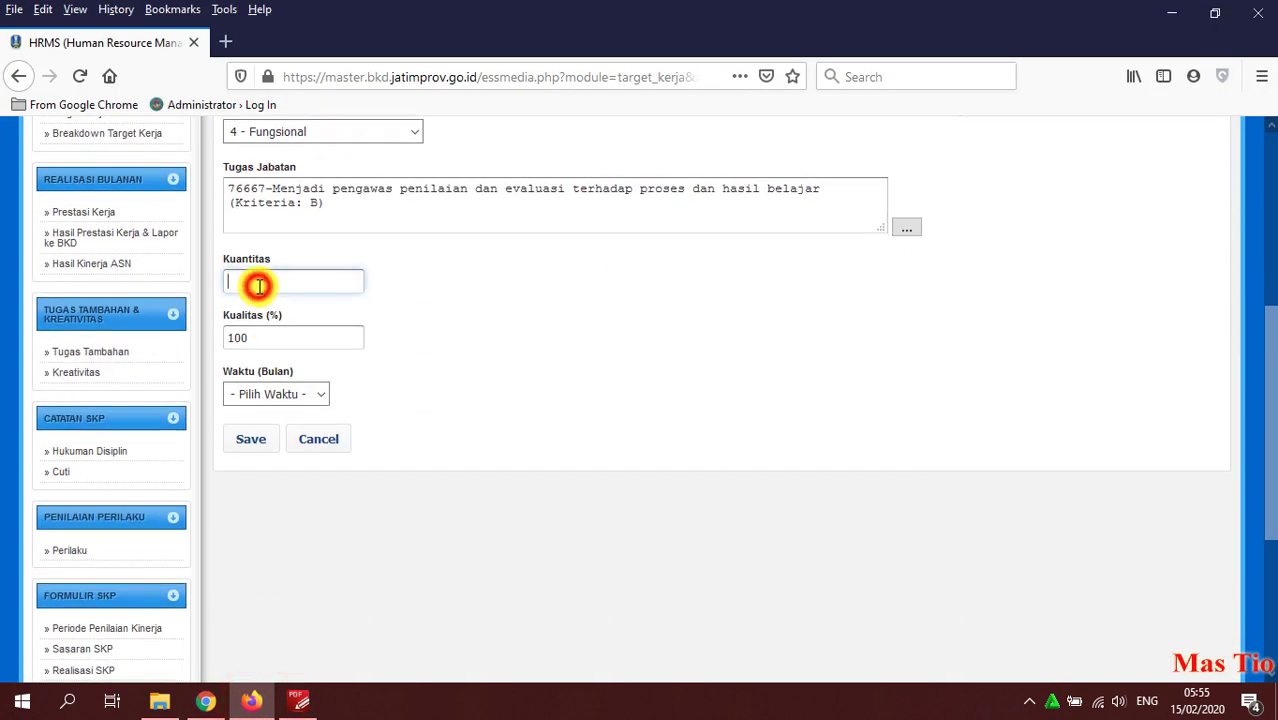
{"action": "type", "text": "2"}
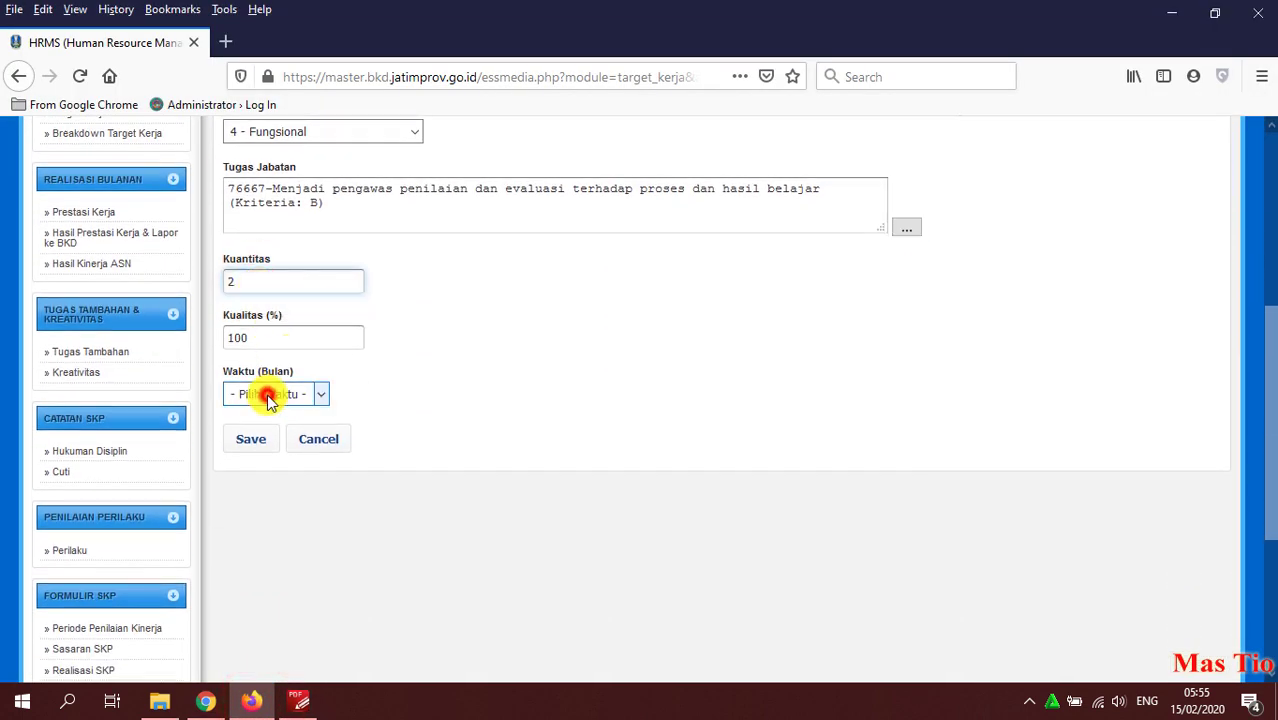
{"action": "left_click", "coordinate": [268, 394]}
{"action": "left_click", "coordinate": [255, 467]}
{"action": "left_click", "coordinate": [254, 444]}
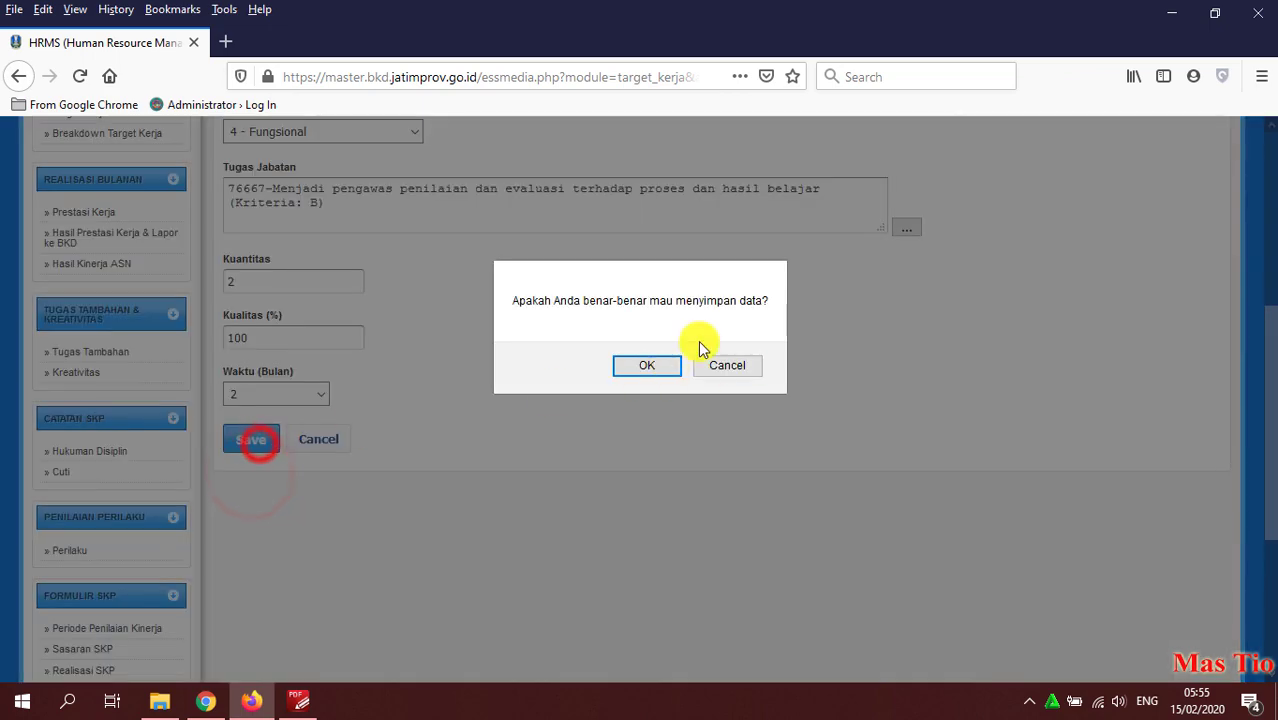
{"action": "left_click", "coordinate": [647, 370]}
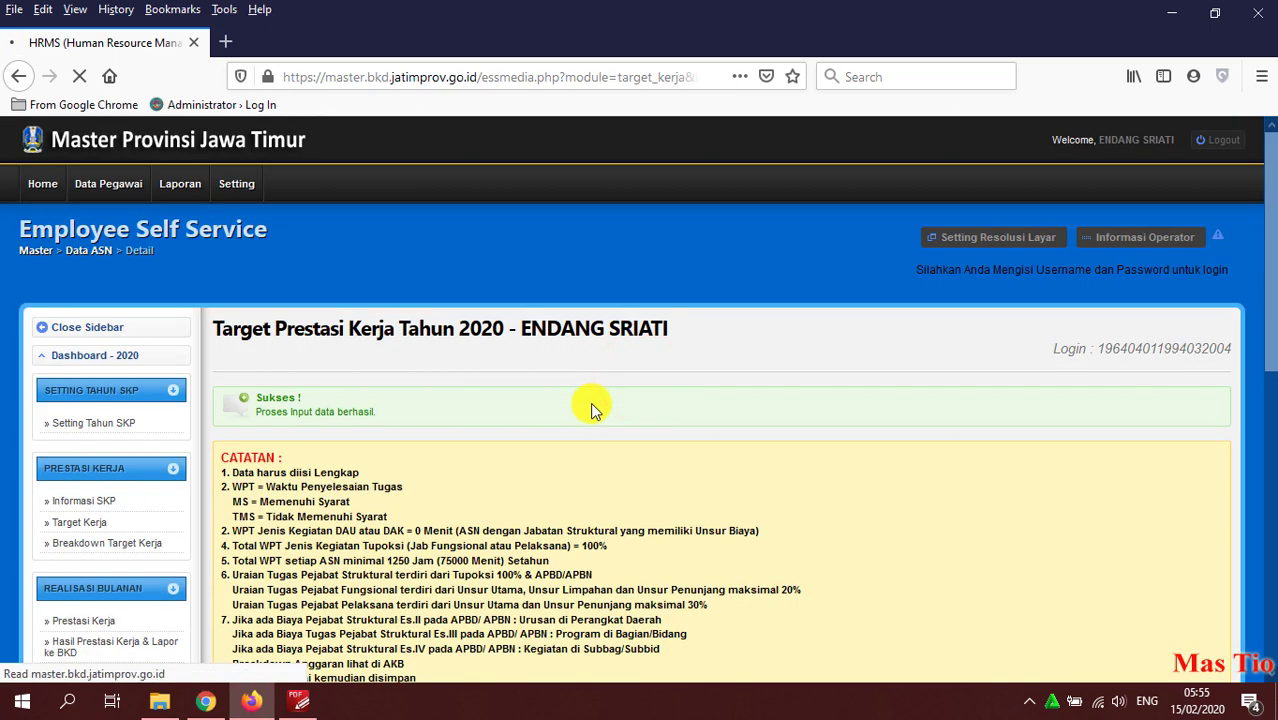
Examine the two saved activities and the WPT and Angka Kredit totals below the target table
{"action": "scroll", "coordinate": [594, 408], "scroll_direction": "down", "scroll_amount": 5}
{"action": "scroll", "coordinate": [590, 465], "scroll_direction": "down", "scroll_amount": 2}
{"action": "scroll", "coordinate": [579, 468], "scroll_direction": "up", "scroll_amount": 2}
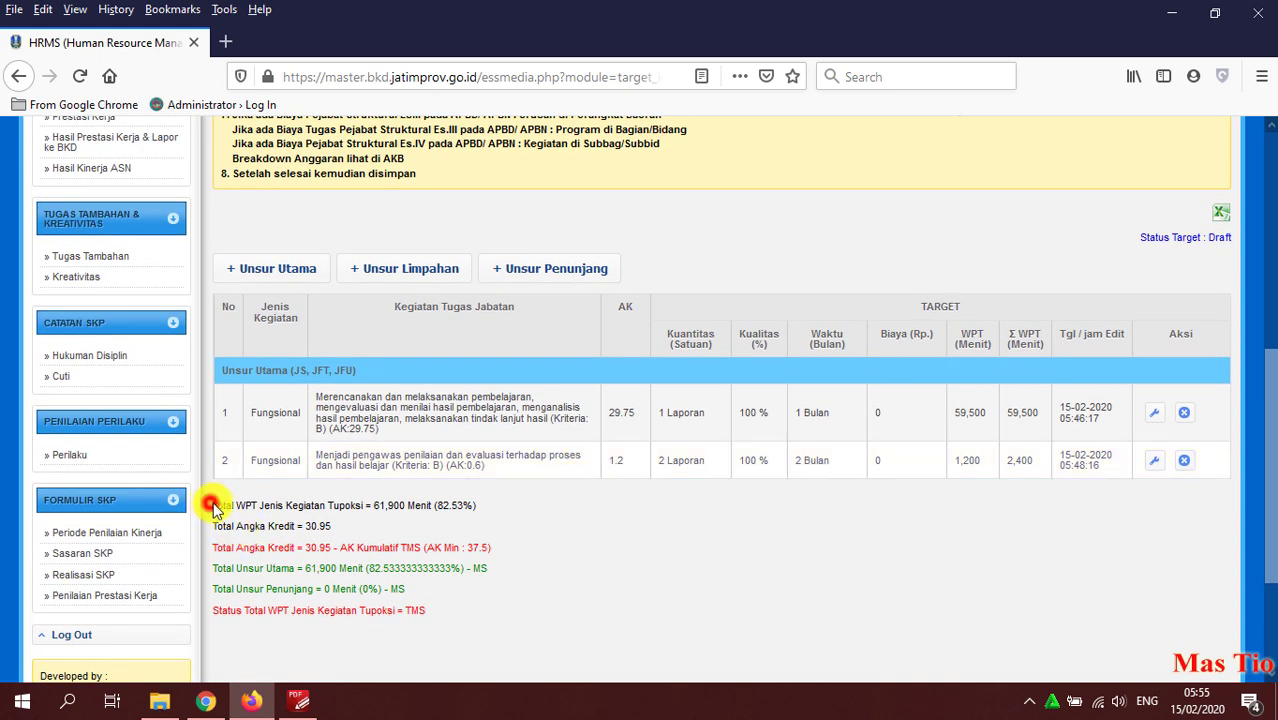
{"action": "left_click_drag", "start_coordinate": [212, 505], "coordinate": [457, 508]}
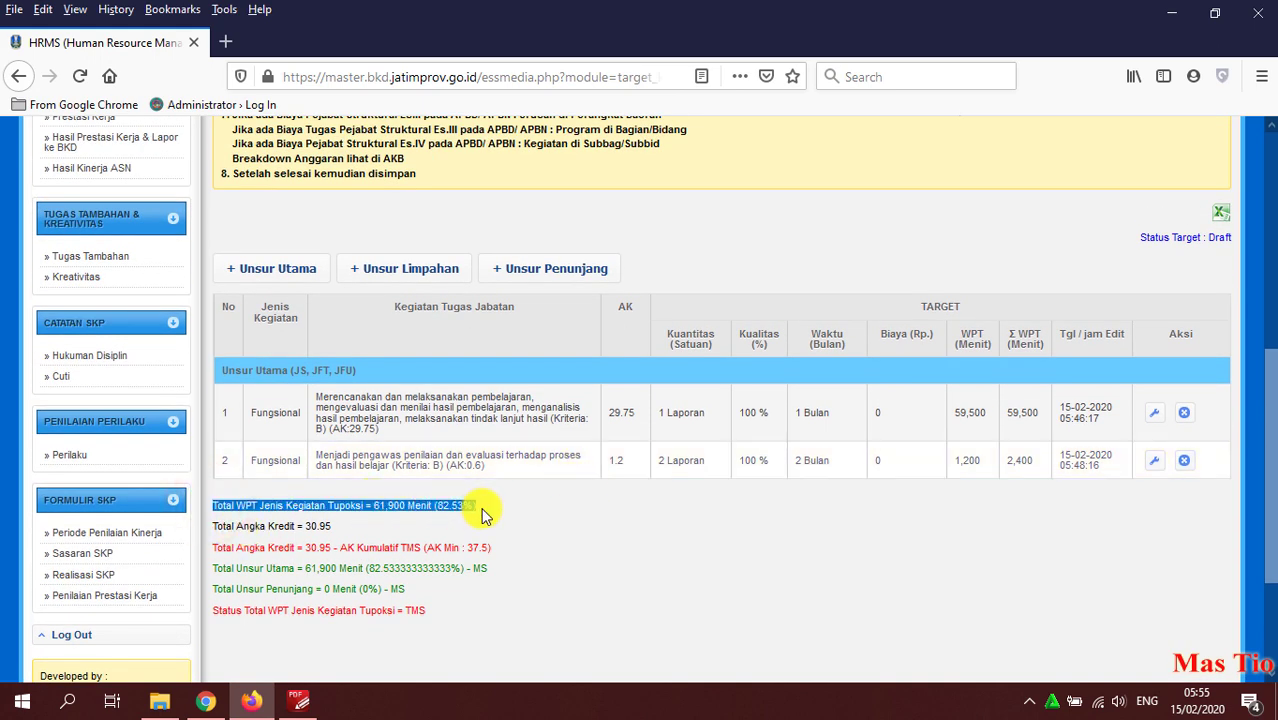
{"action": "left_click", "coordinate": [490, 513]}
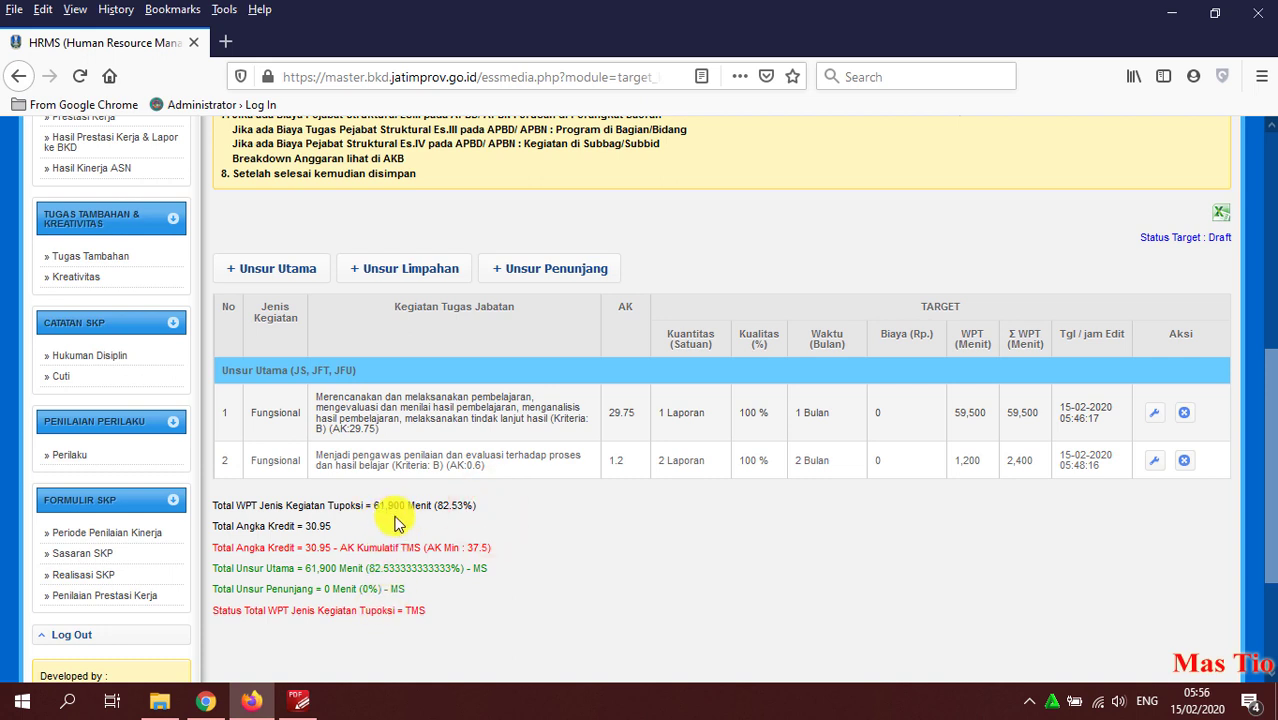
Read the CATATAN notes above the target table about the WPT and Unsur Penunjang requirements
{"action": "scroll", "coordinate": [395, 522], "scroll_direction": "up", "scroll_amount": 5}
{"action": "scroll", "coordinate": [414, 485], "scroll_direction": "down", "scroll_amount": 2}
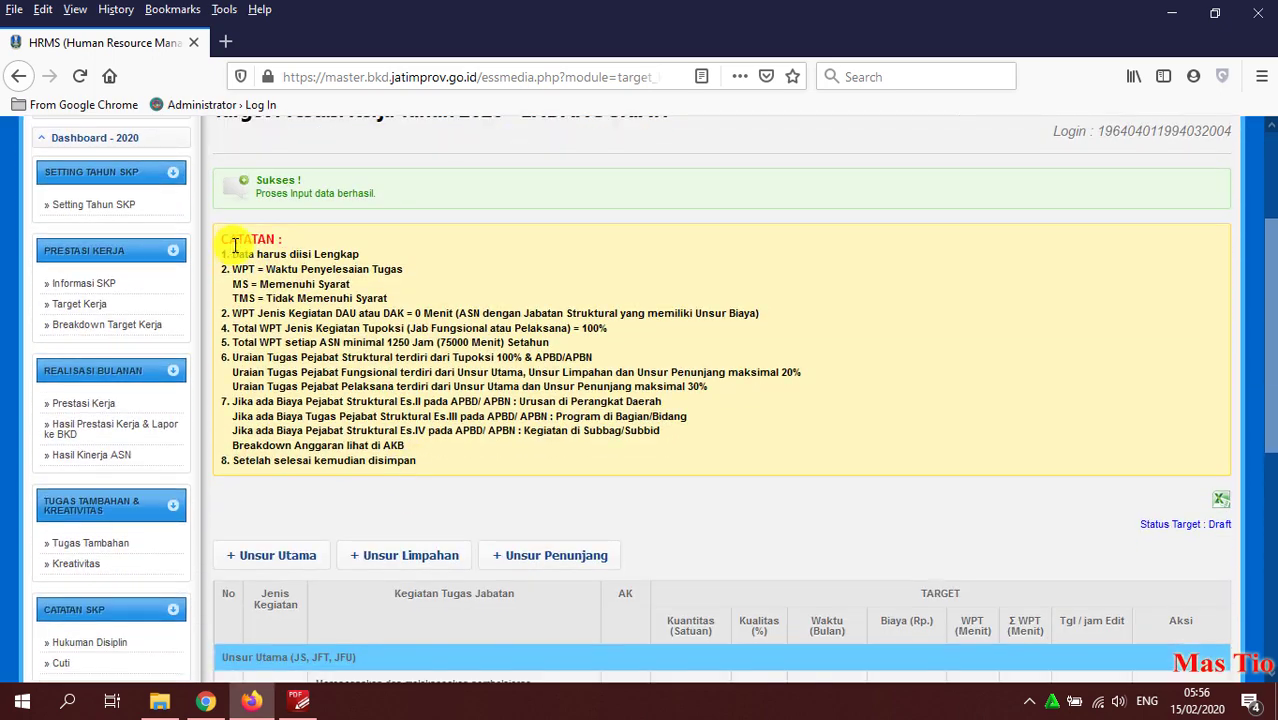
{"action": "left_click_drag", "start_coordinate": [224, 240], "coordinate": [503, 463]}
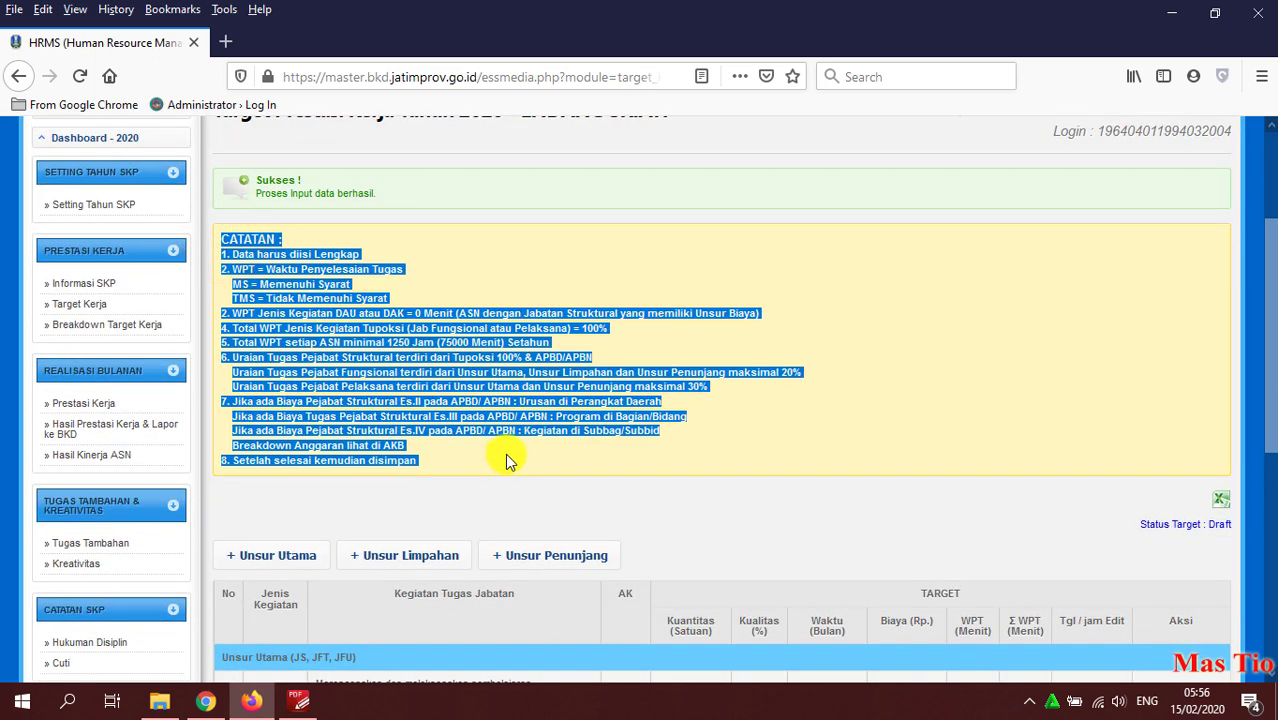
{"action": "left_click", "coordinate": [797, 428]}
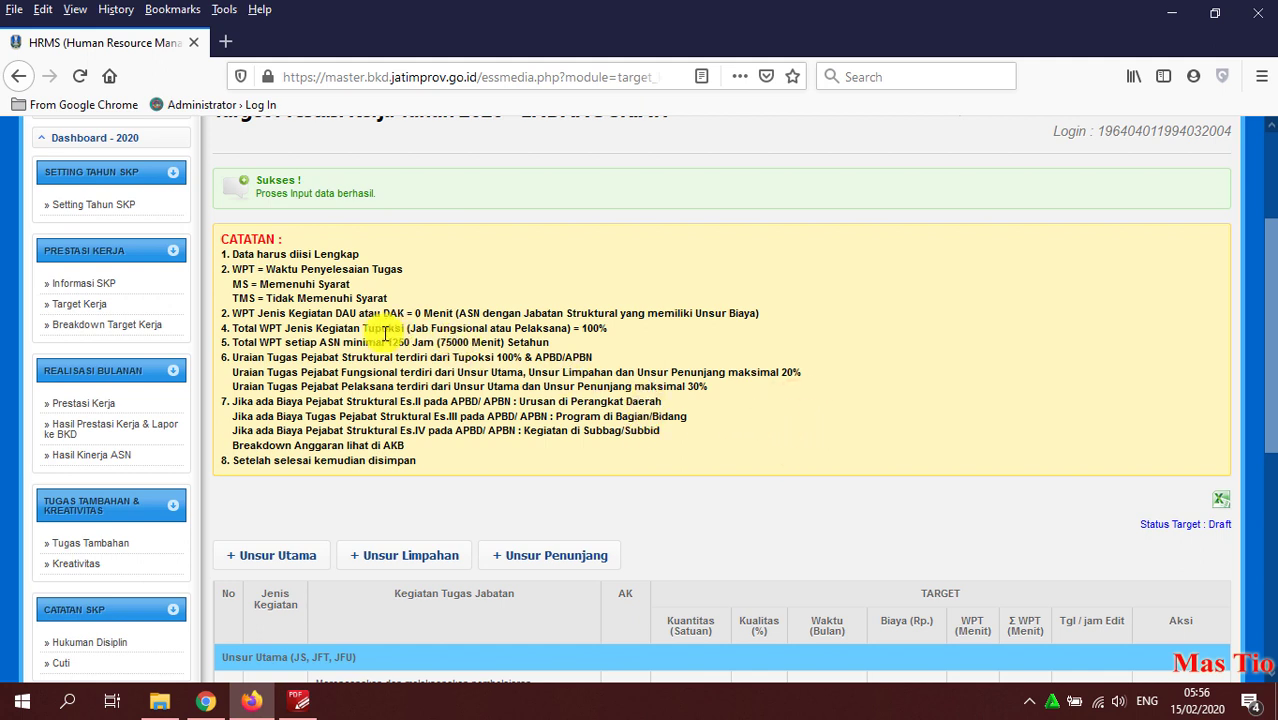
Compare the yearly minimum WPT in the CATATAN notes with the totals below the target table, and glance at the 2019 SKP PDF
{"action": "left_click_drag", "start_coordinate": [229, 342], "coordinate": [565, 343]}
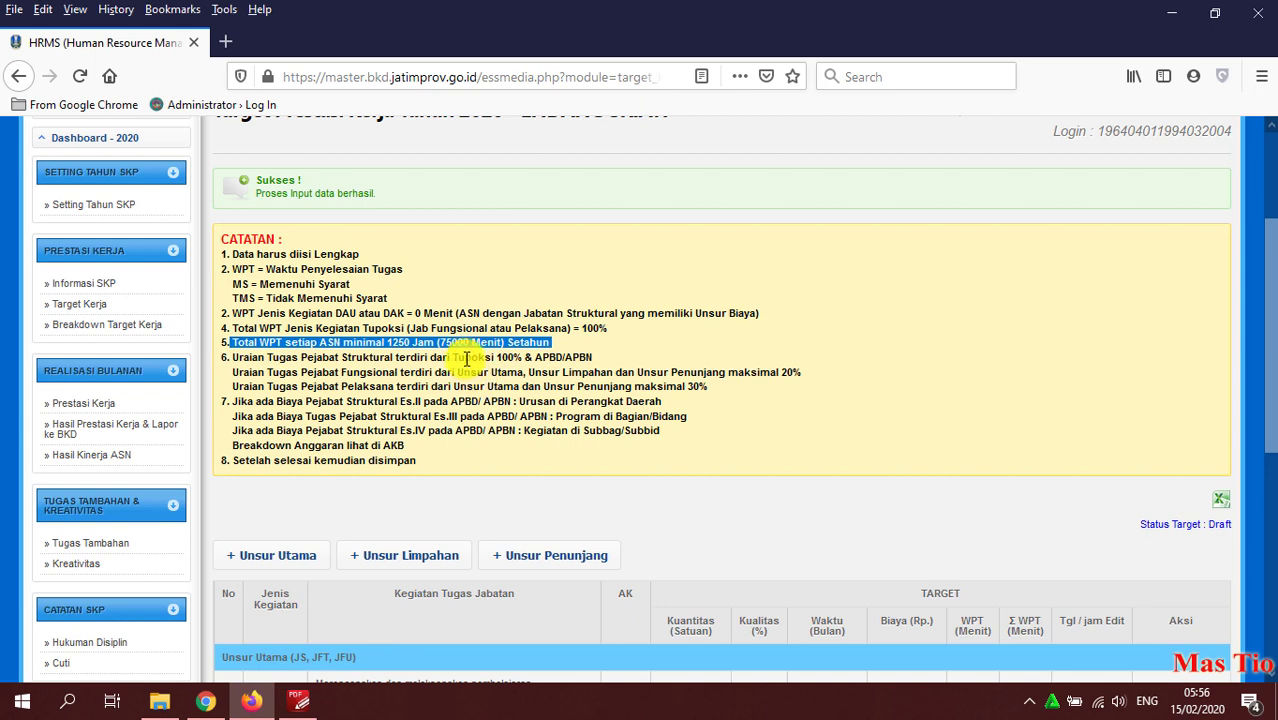
{"action": "scroll", "coordinate": [485, 366], "scroll_direction": "down", "scroll_amount": 5}
{"action": "left_click", "coordinate": [664, 395]}
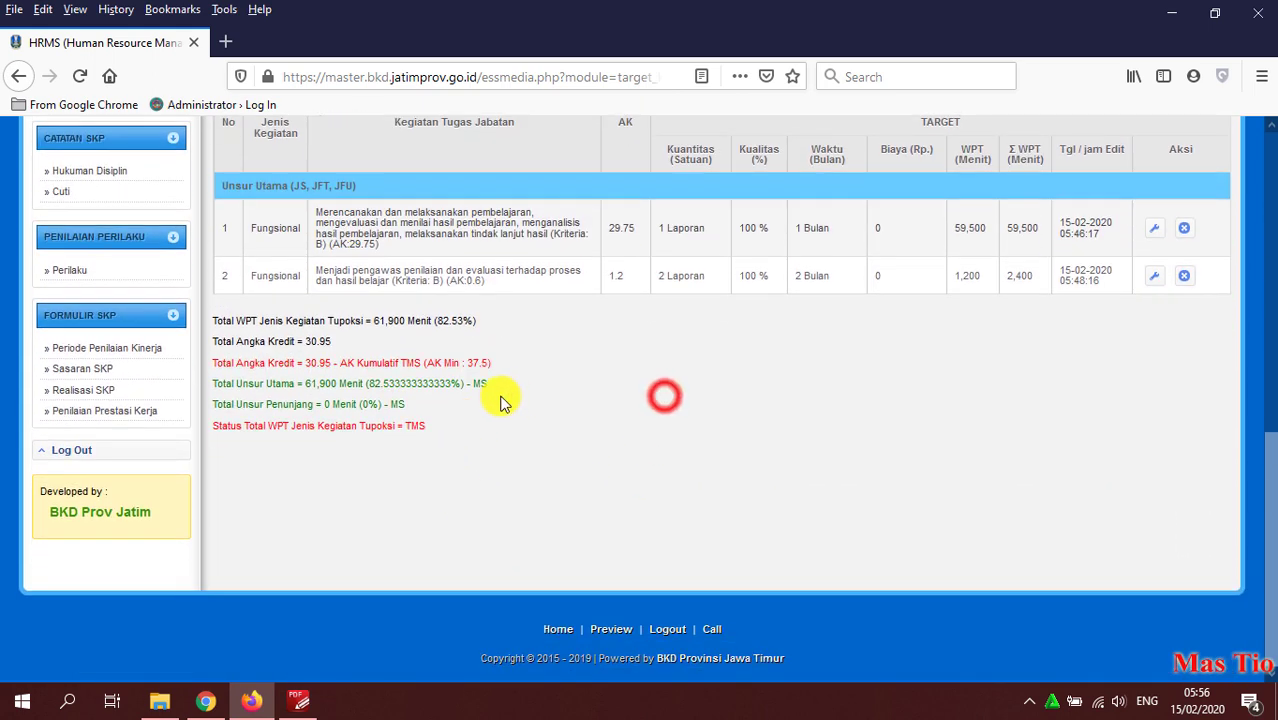
{"action": "left_click_drag", "start_coordinate": [468, 323], "coordinate": [477, 321]}
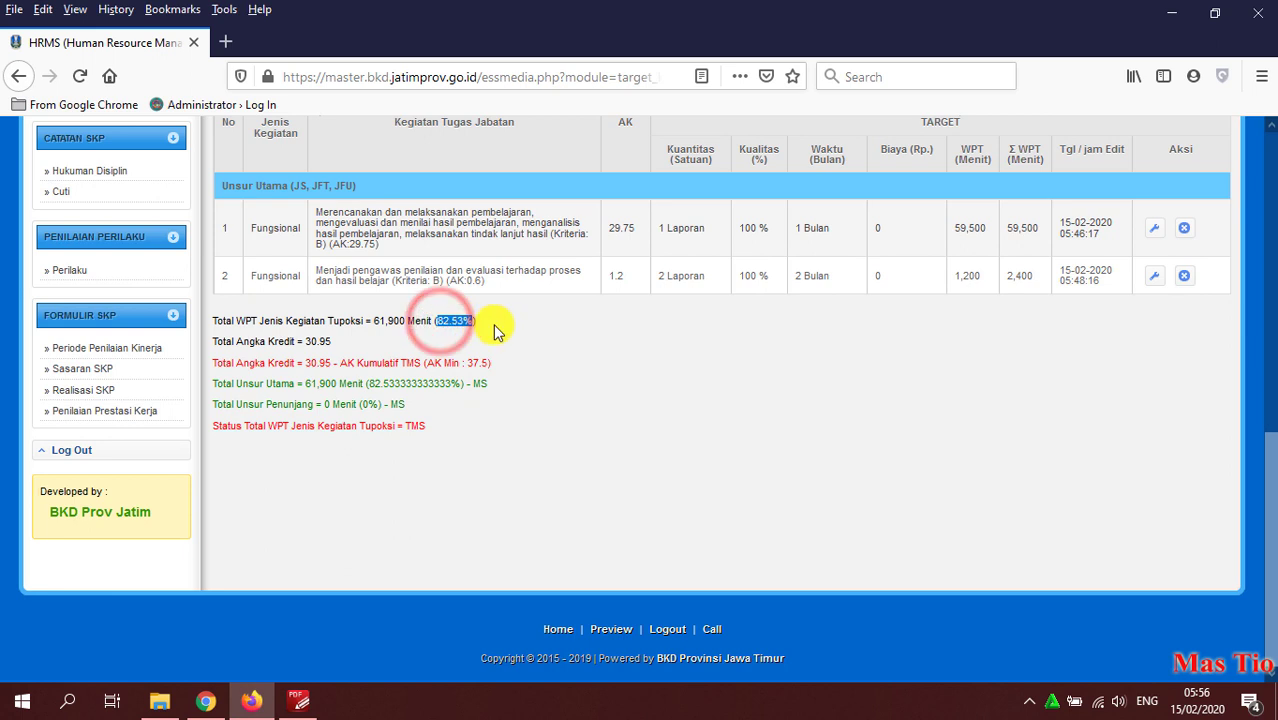
{"action": "left_click", "coordinate": [493, 321]}
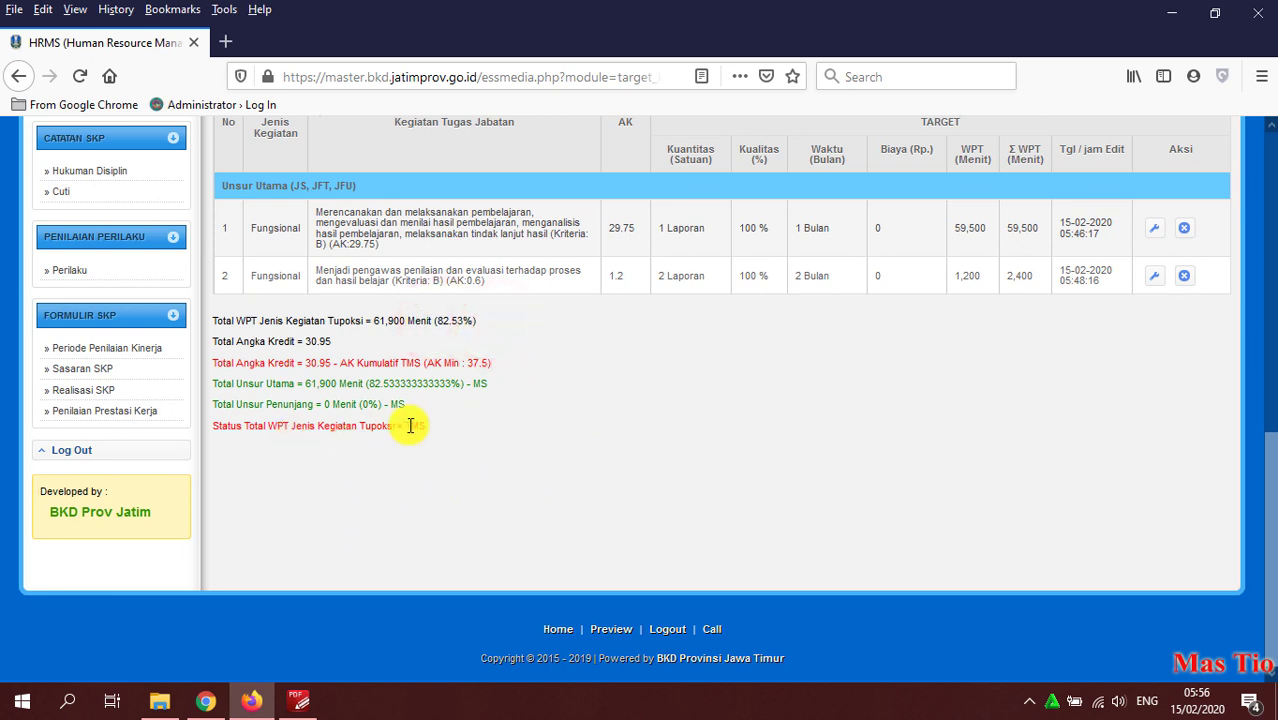
{"action": "scroll", "coordinate": [422, 410], "scroll_direction": "up", "scroll_amount": 2}
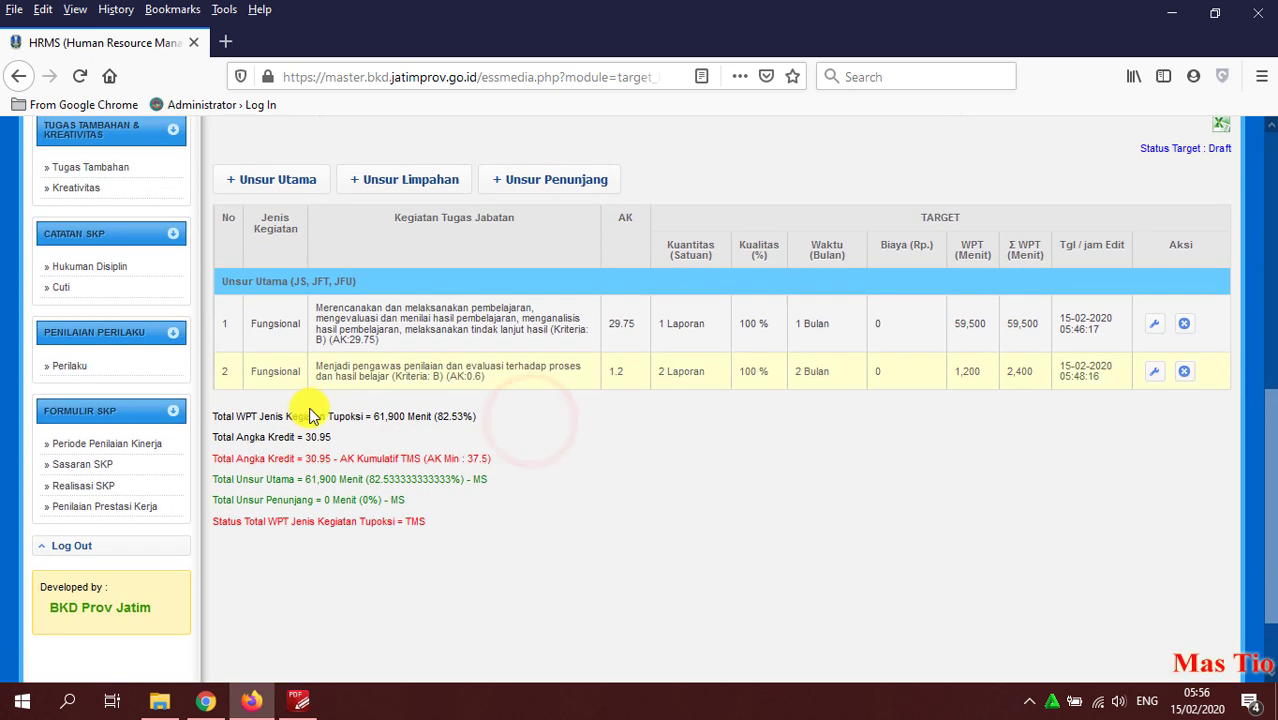
{"action": "left_click", "coordinate": [298, 699]}
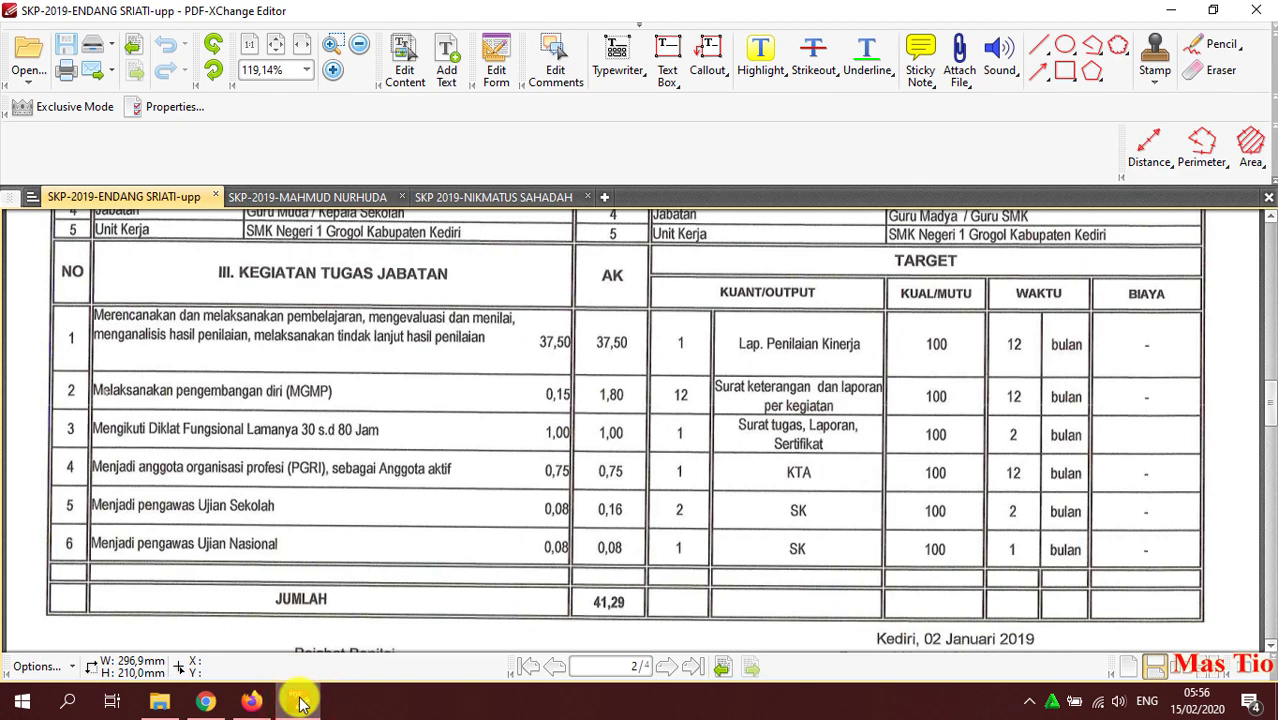
{"action": "left_click", "coordinate": [298, 699]}
In HRMS, start a new Unsur Utama activity of type 4 - Fungsional and open its Tugas Jabatan description list
{"action": "scroll", "coordinate": [300, 320], "scroll_direction": "up", "scroll_amount": 1}
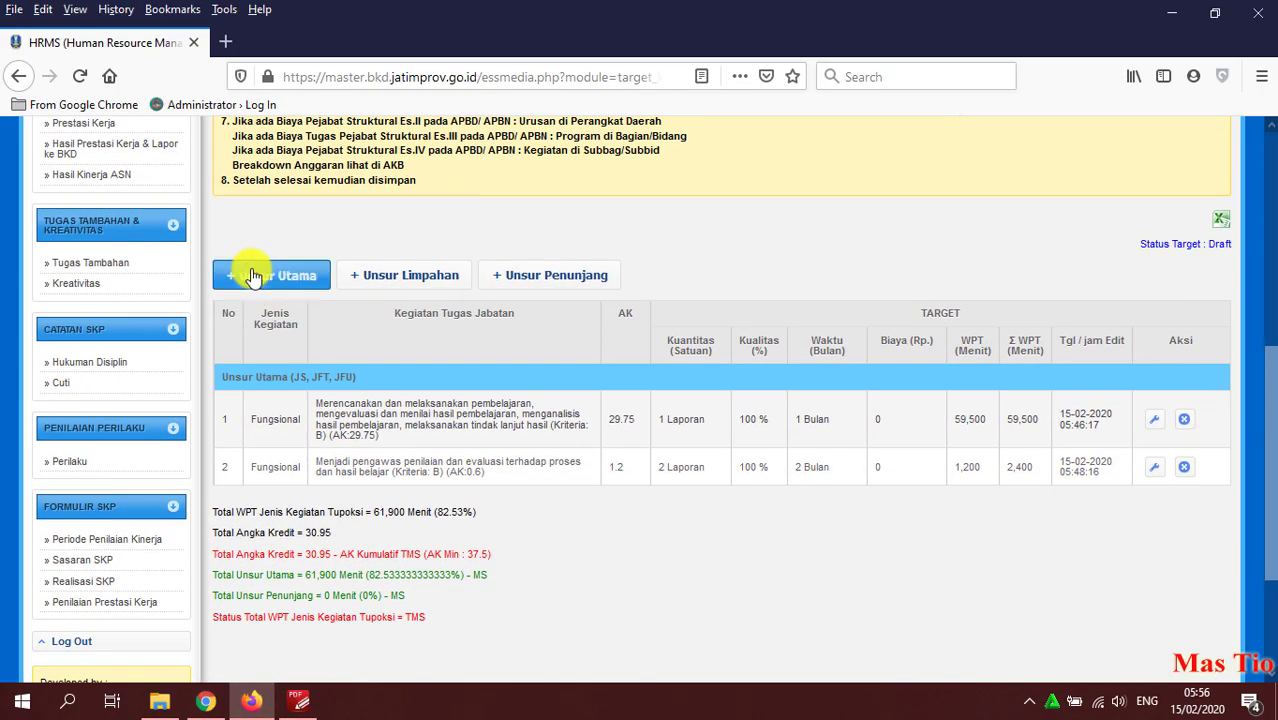
{"action": "left_click", "coordinate": [252, 264]}
{"action": "scroll", "coordinate": [502, 426], "scroll_direction": "down", "scroll_amount": 1}
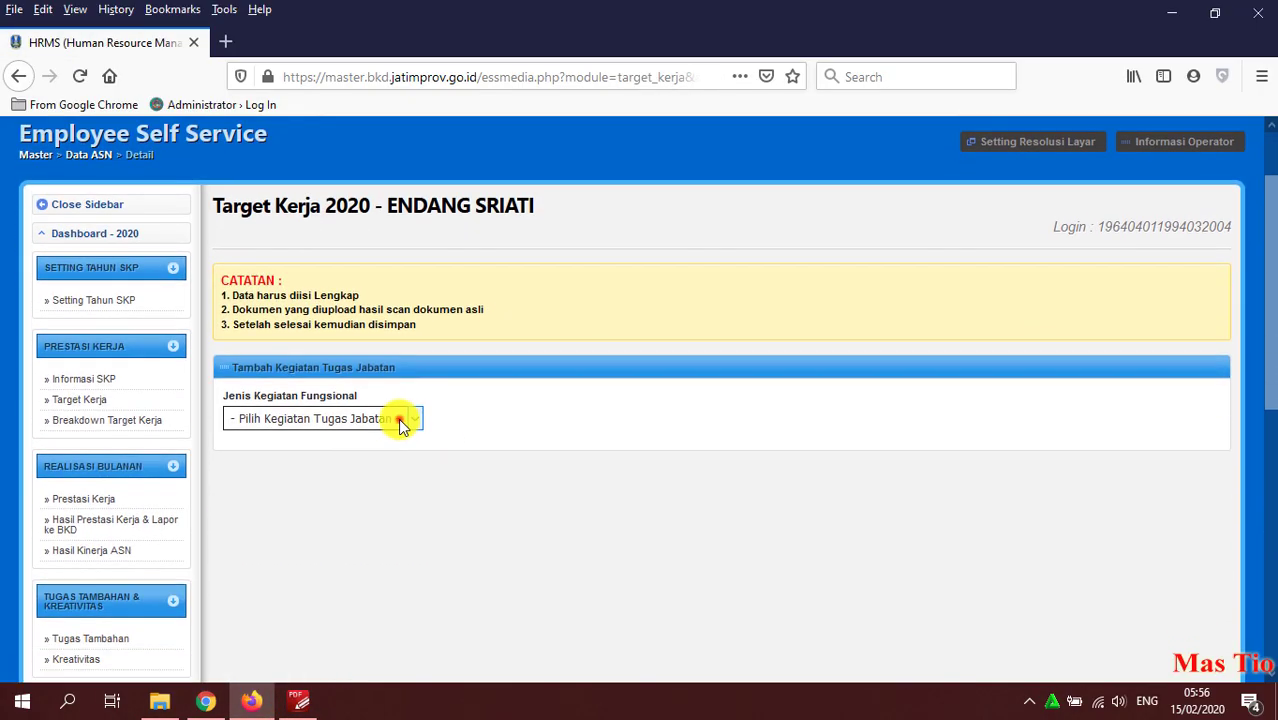
{"action": "left_click", "coordinate": [400, 418]}
{"action": "left_click", "coordinate": [320, 467]}
{"action": "left_click", "coordinate": [916, 510]}
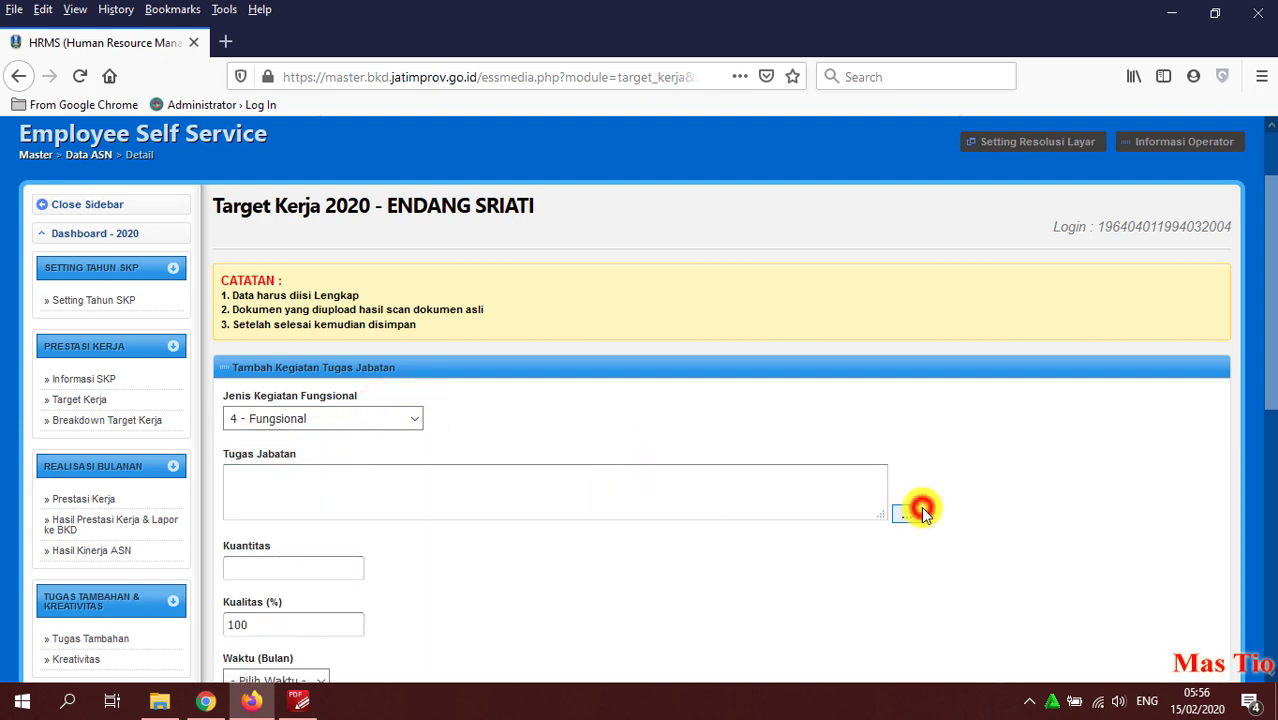
Search the descriptions for "profesi" and check the activities in the 2019 SKP PDF for another candidate
{"action": "left_click", "coordinate": [622, 111]}
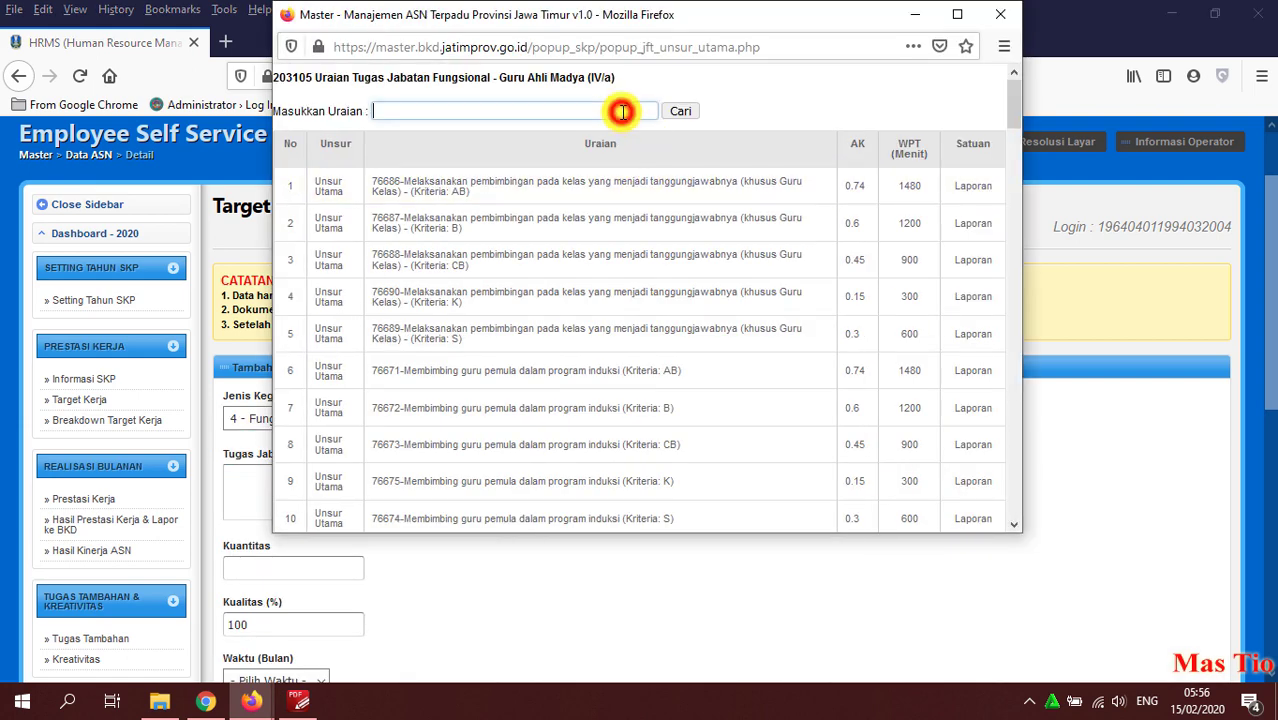
{"action": "type", "text": "pro"}
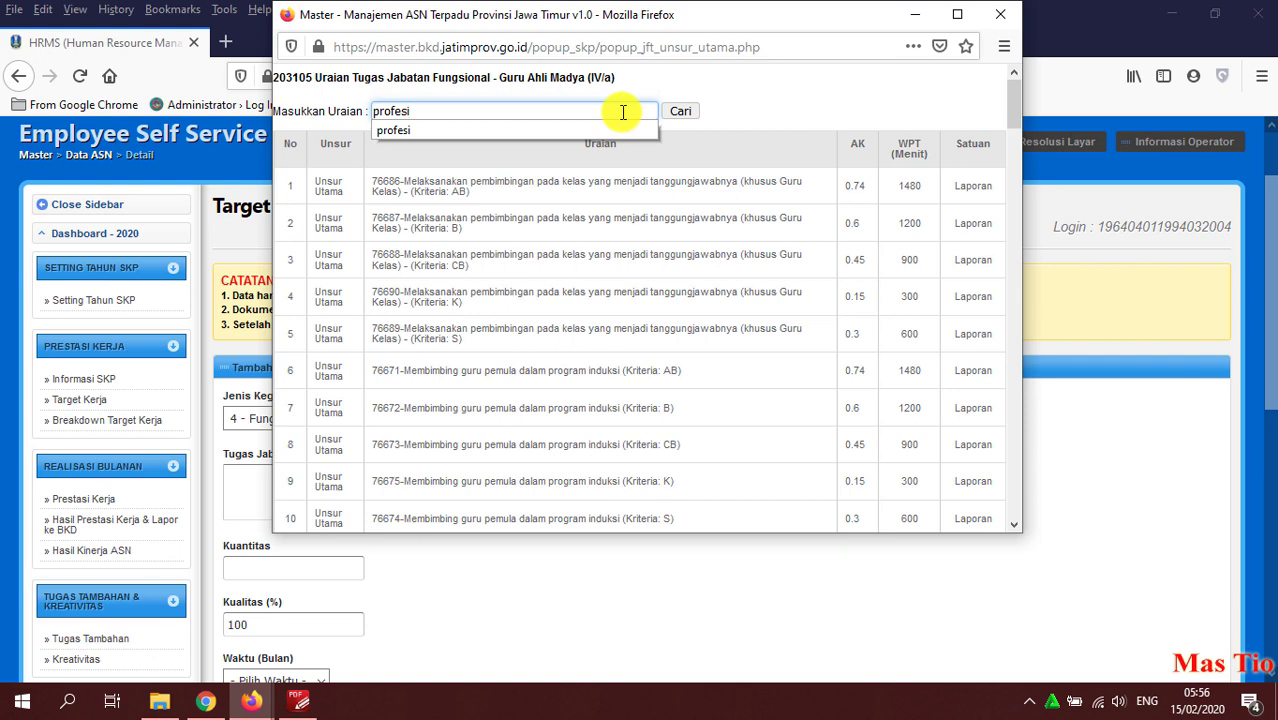
{"action": "type", "text": "fesi"}
{"action": "left_click", "coordinate": [679, 112]}
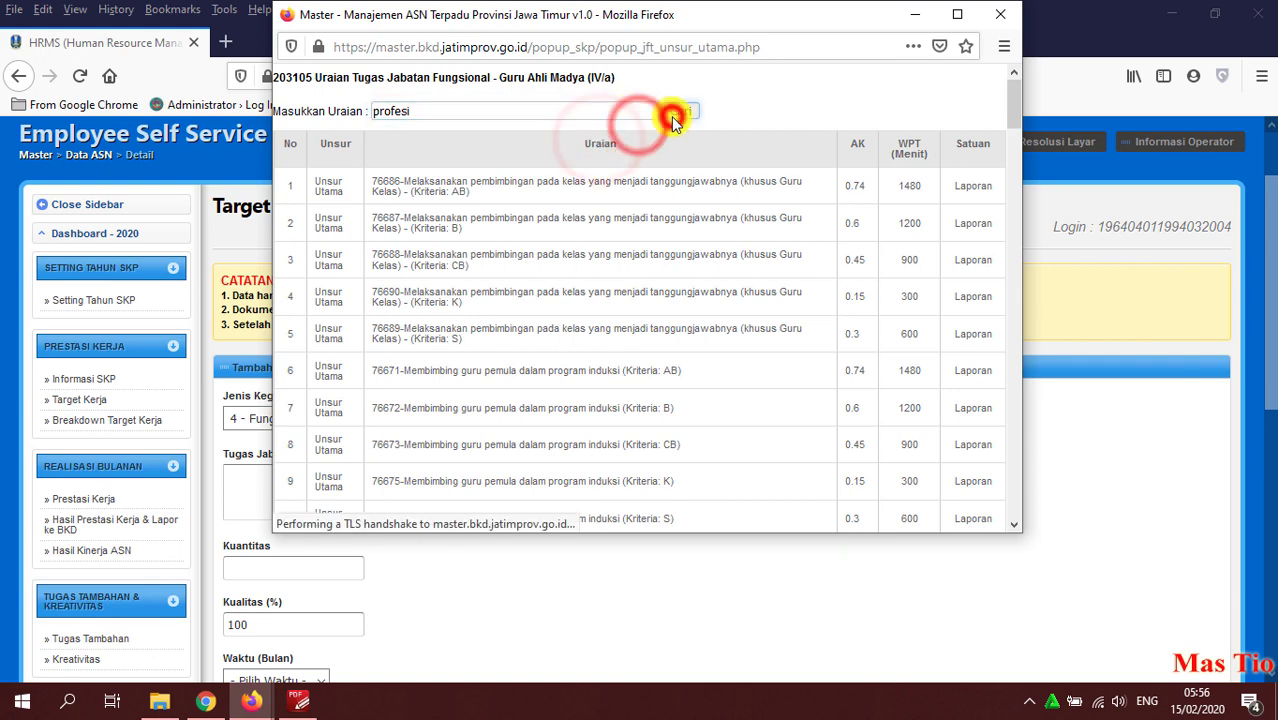
{"action": "left_click", "coordinate": [551, 113]}
{"action": "left_click", "coordinate": [305, 702]}
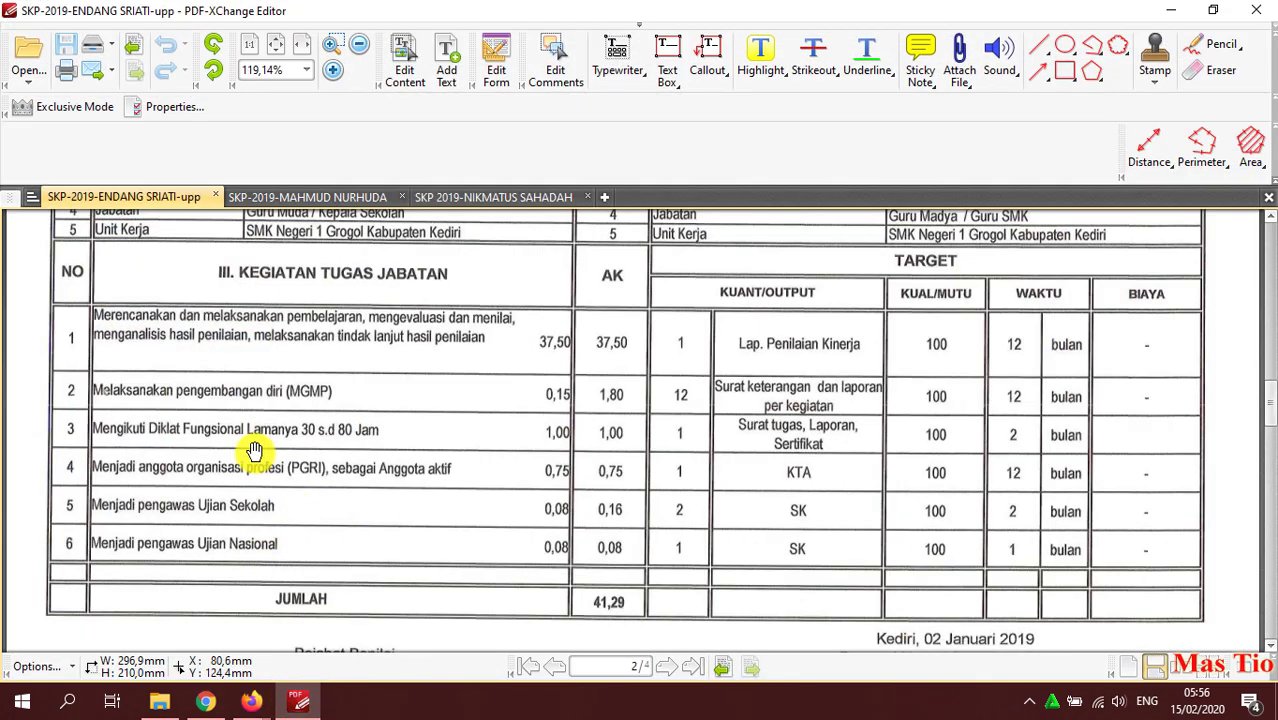
{"action": "left_click", "coordinate": [300, 701]}
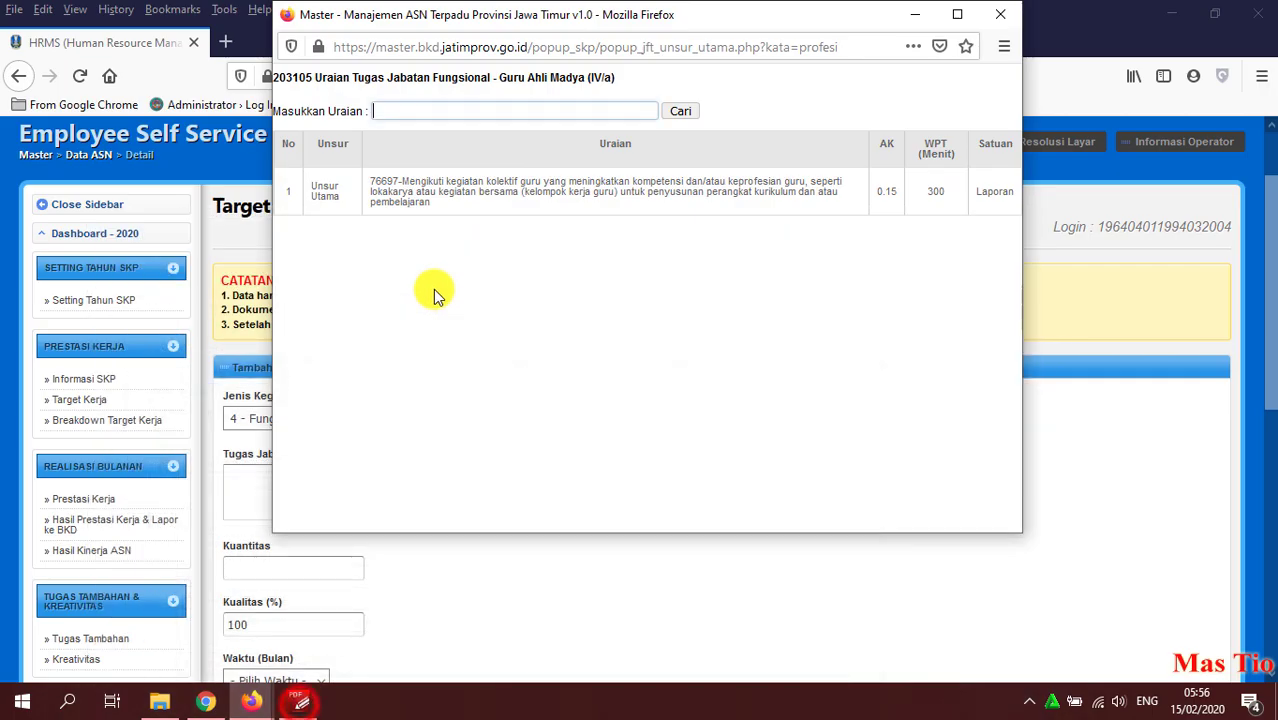
Search the descriptions for "diklat" and choose 76696-Mengikuti diklat fungsional lamanya antara 30 s.d. 80 jam
{"action": "left_click", "coordinate": [409, 108]}
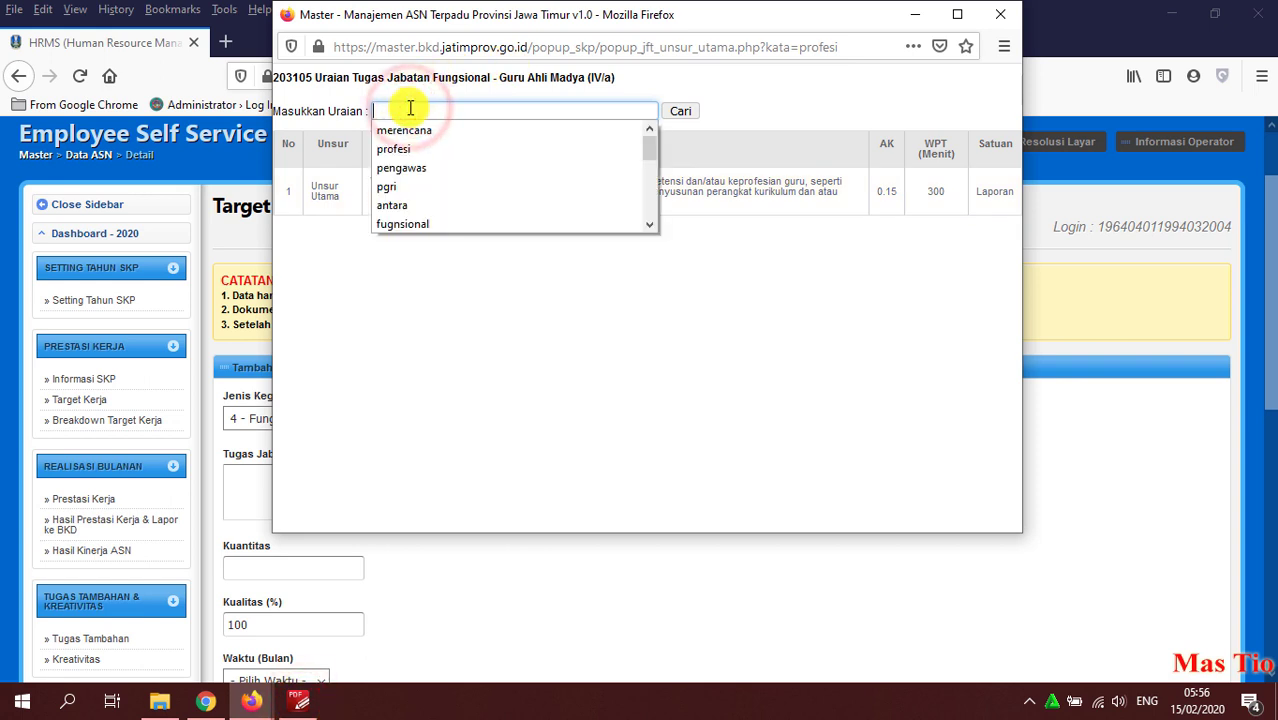
{"action": "type", "text": "diklat"}
{"action": "key", "text": "Return"}
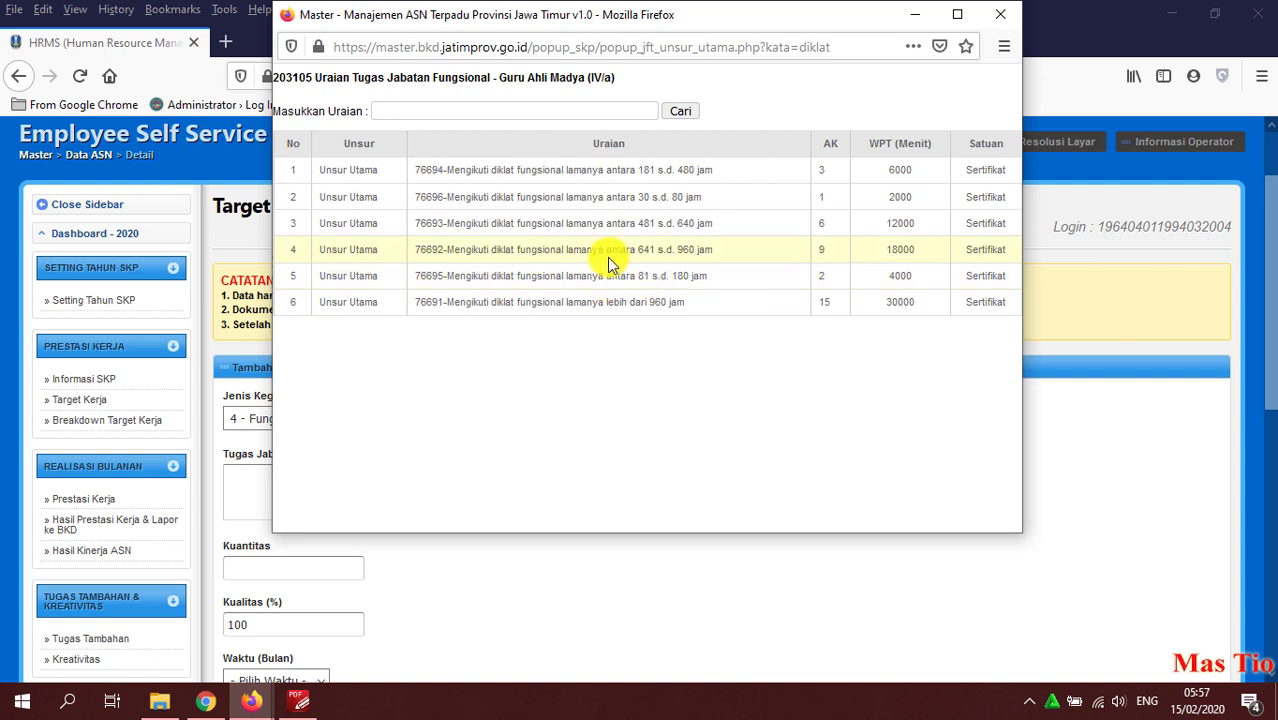
{"action": "left_click", "coordinate": [662, 196]}
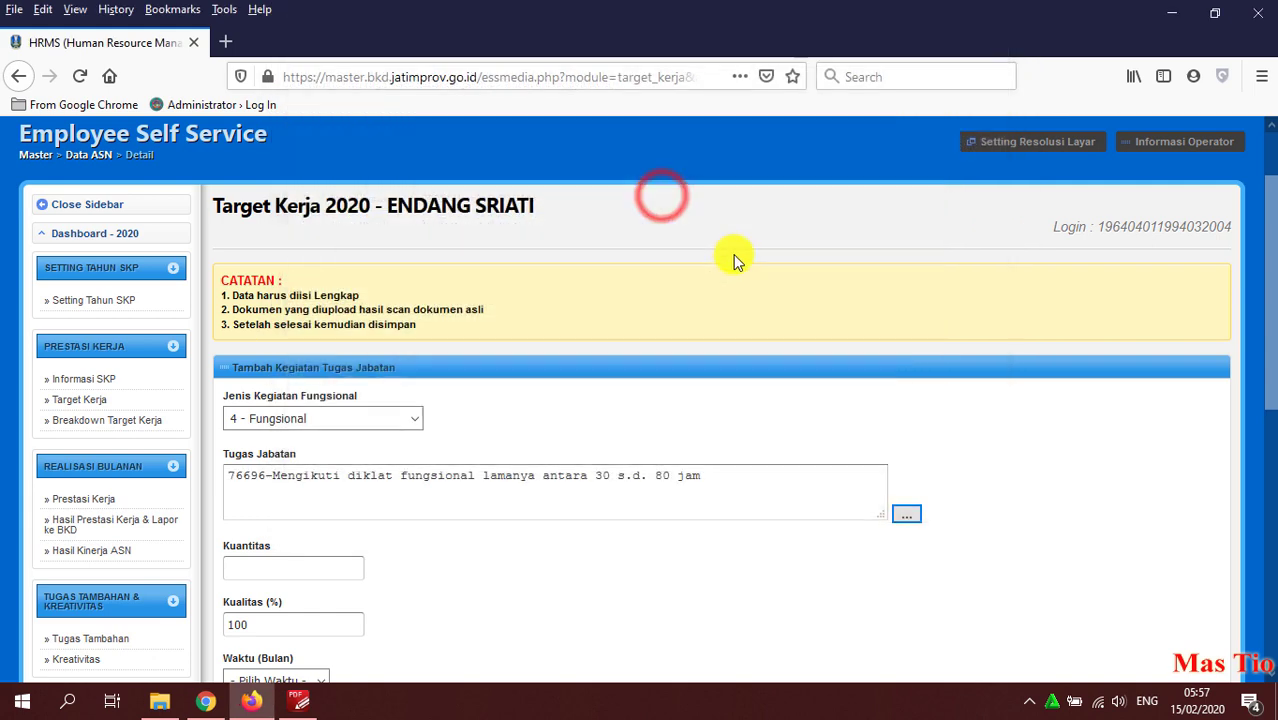
Set the diklat activity's Kuantitas to 2 and Waktu to 2 months, then save it and confirm
{"action": "scroll", "coordinate": [285, 367], "scroll_direction": "down", "scroll_amount": 3}
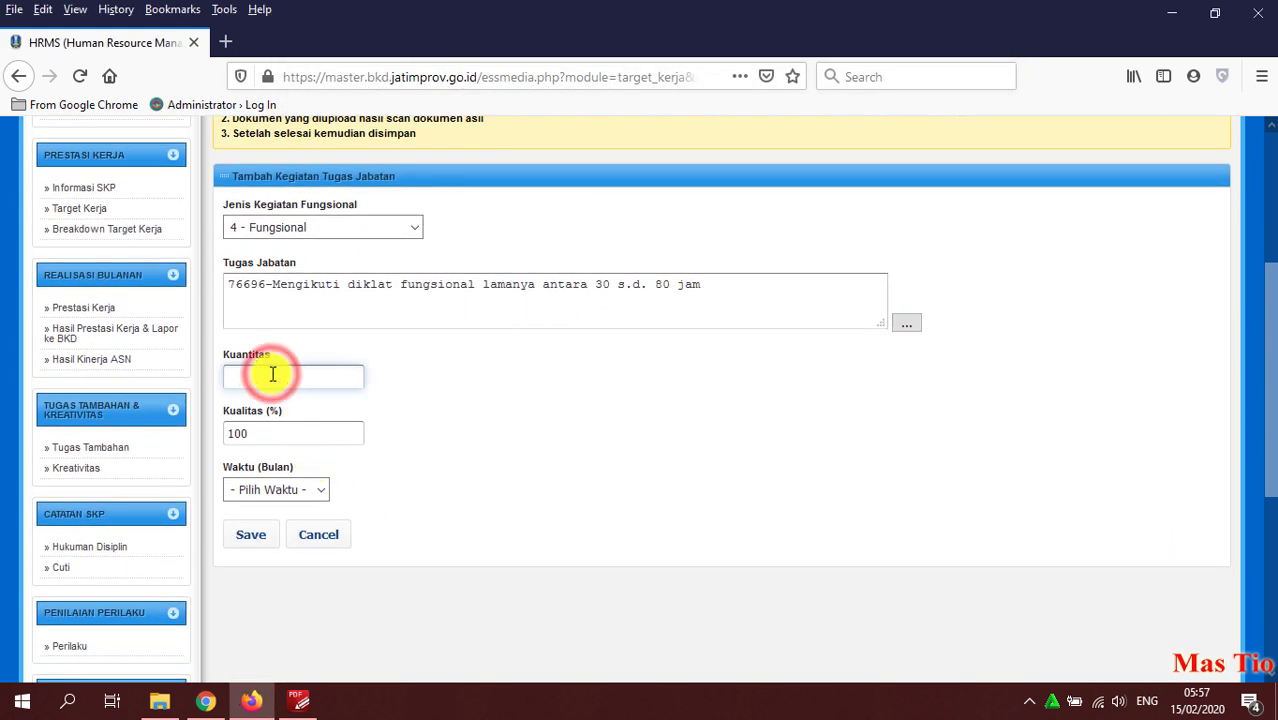
{"action": "type", "text": "2"}
{"action": "left_click", "coordinate": [470, 462]}
{"action": "left_click", "coordinate": [266, 490]}
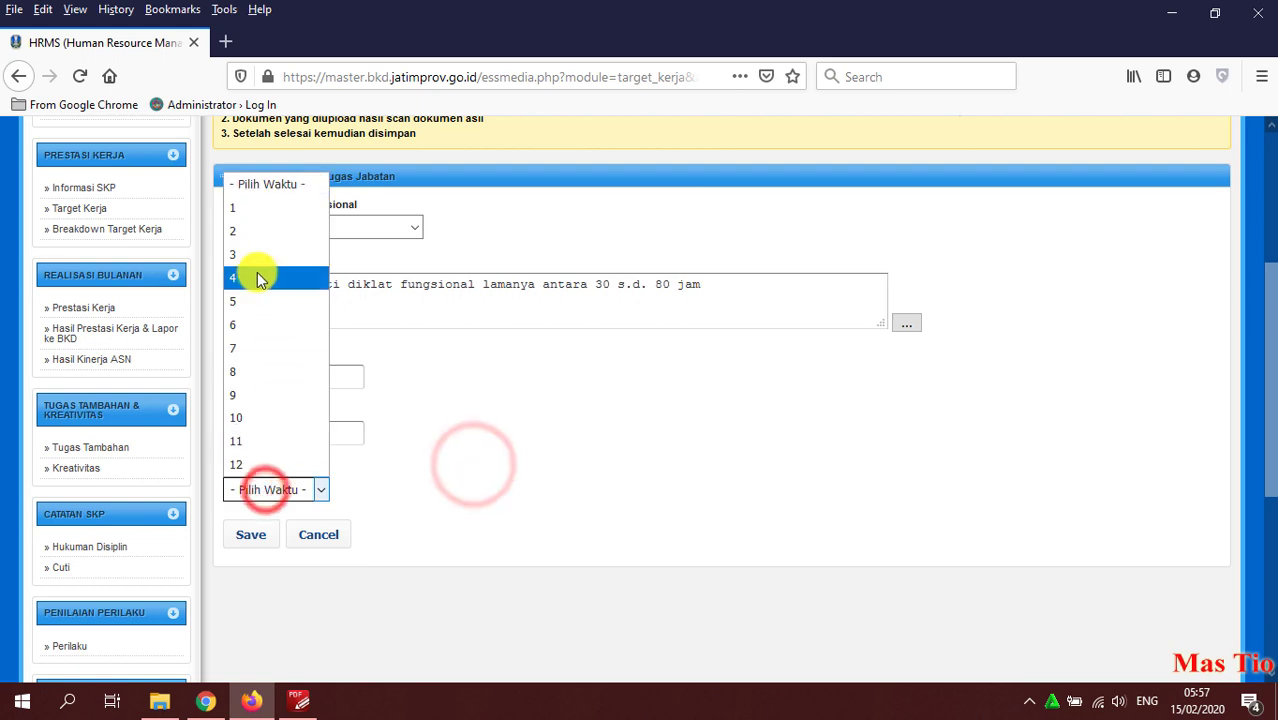
{"action": "left_click", "coordinate": [257, 238]}
{"action": "left_click", "coordinate": [251, 534]}
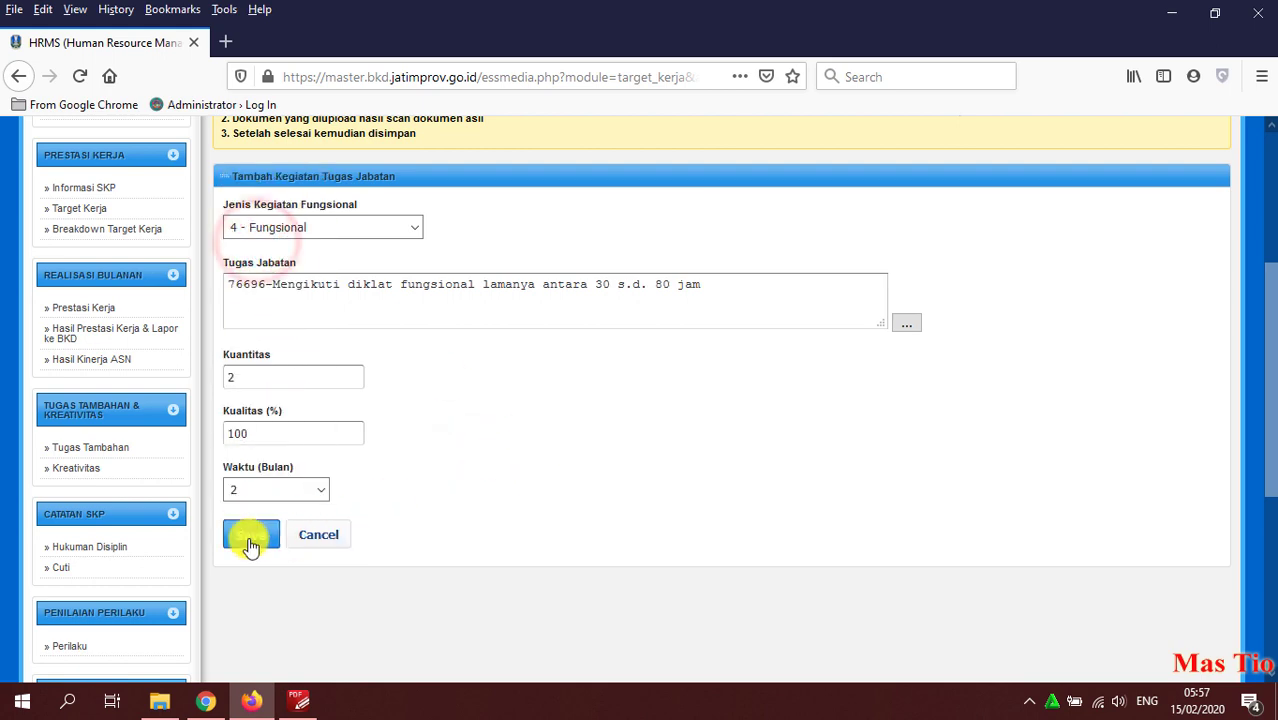
{"action": "left_click", "coordinate": [656, 368]}
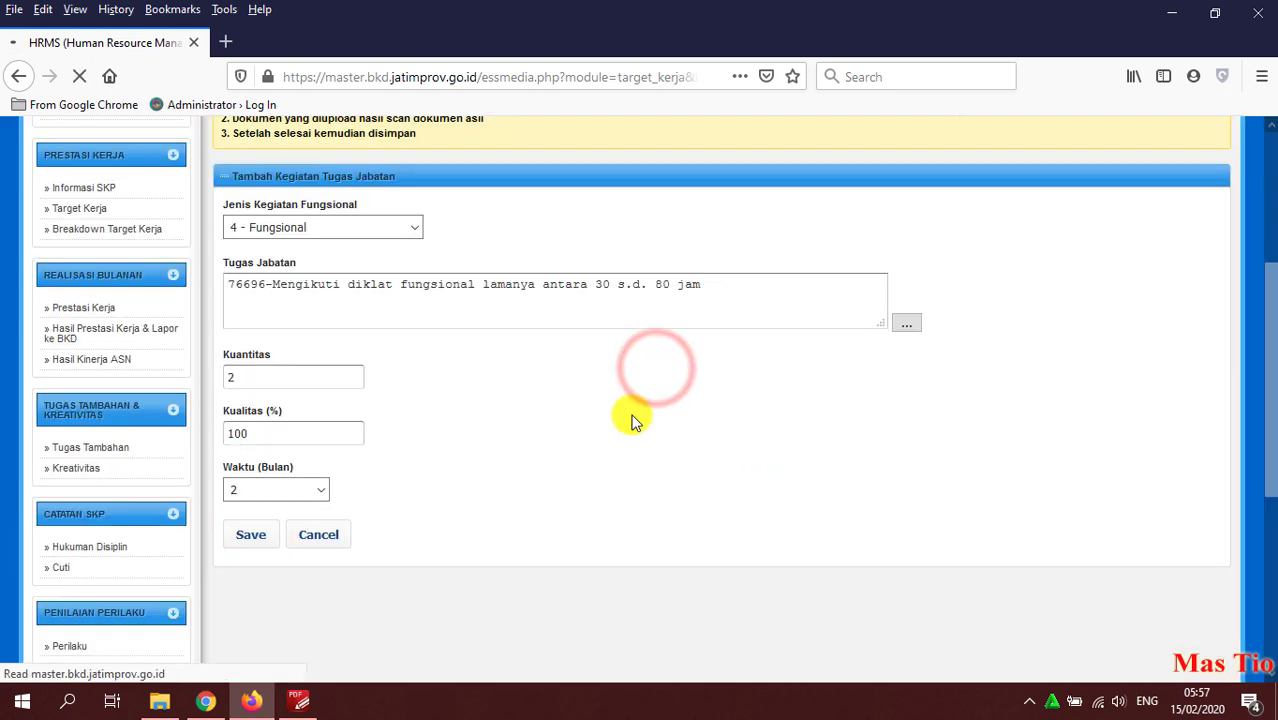
Examine the WPT percentage below the updated target table and check the 2019 SKP PDF for remaining activities
{"action": "scroll", "coordinate": [632, 420], "scroll_direction": "down", "scroll_amount": 6}
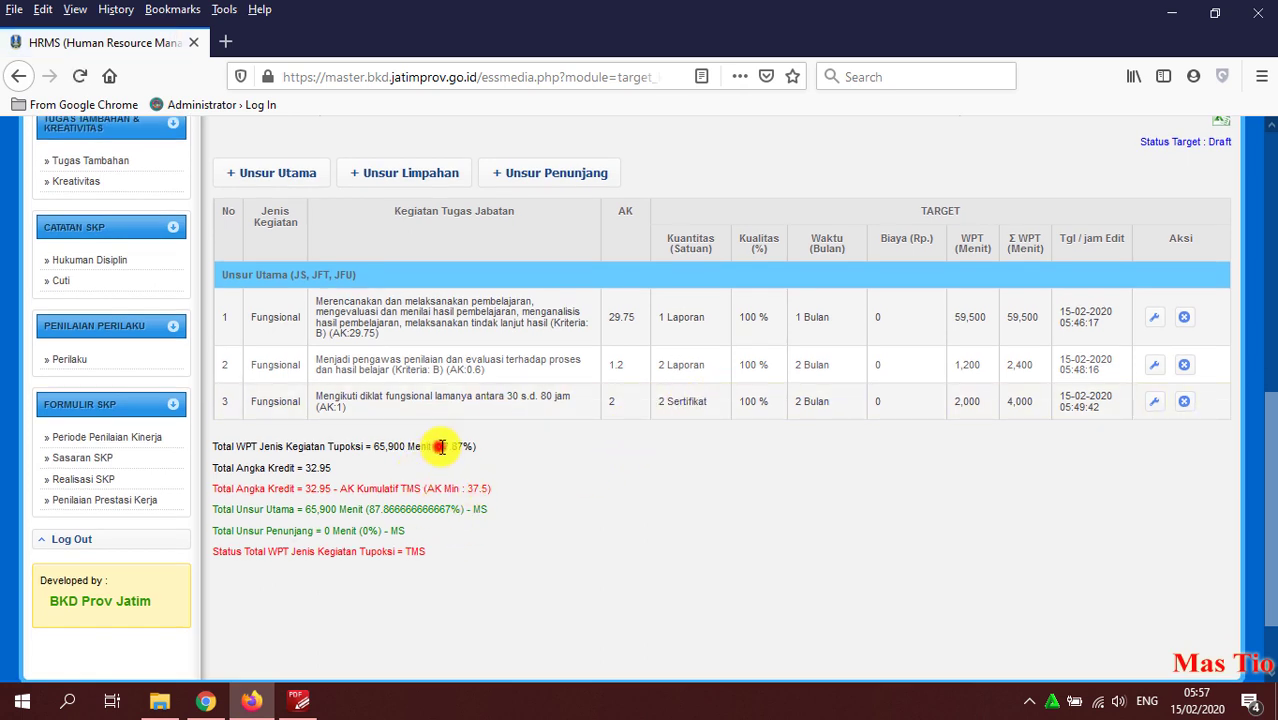
{"action": "left_click_drag", "start_coordinate": [440, 446], "coordinate": [530, 448]}
{"action": "left_click", "coordinate": [528, 446]}
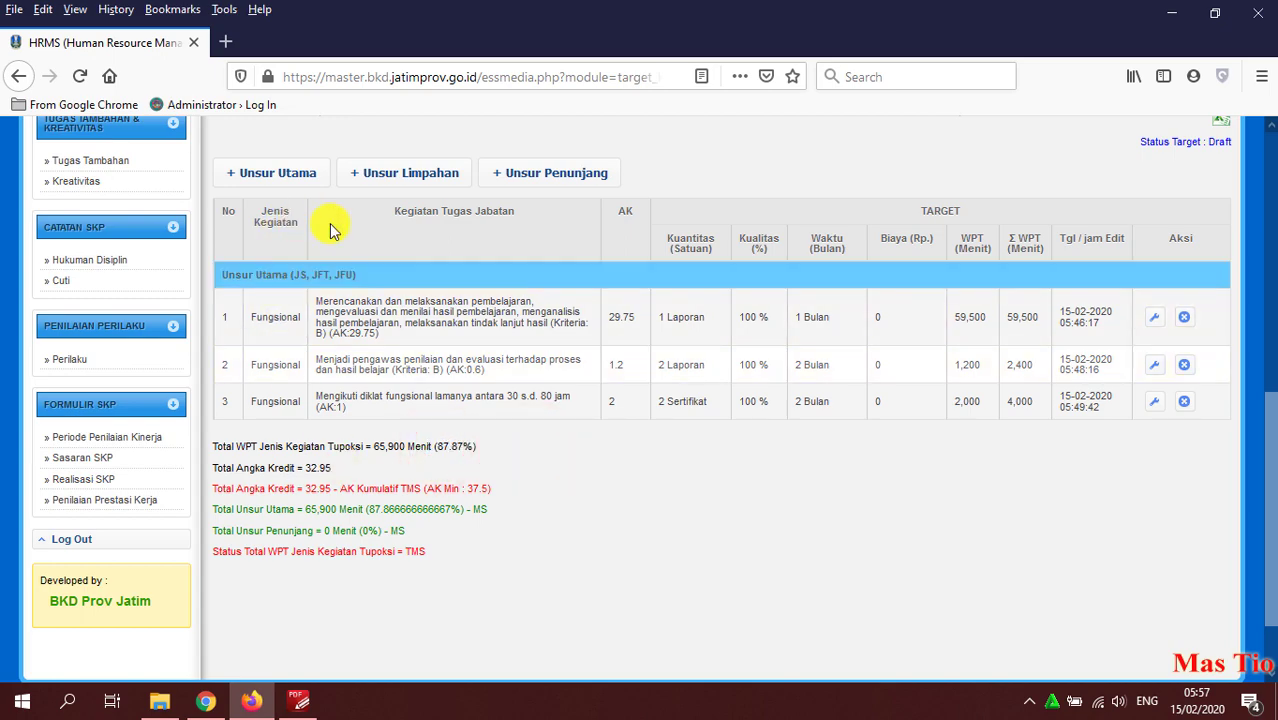
{"action": "left_click", "coordinate": [318, 703]}
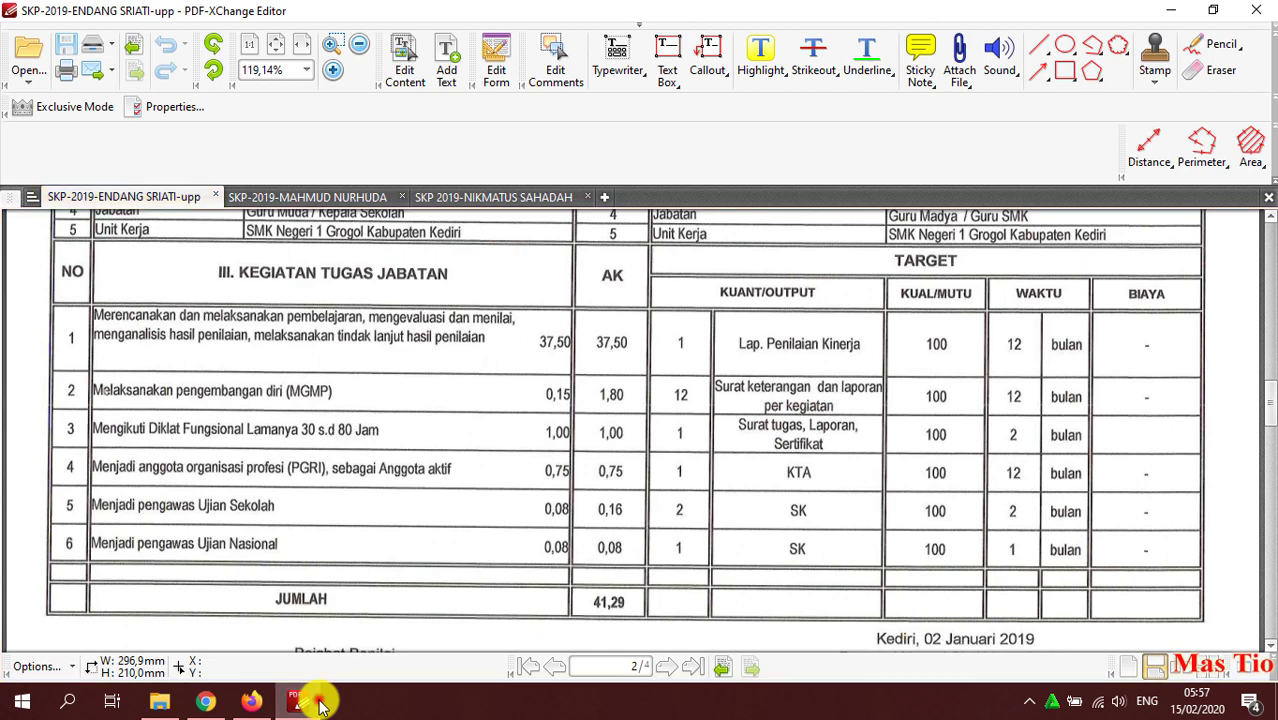
{"action": "left_click", "coordinate": [318, 703]}
Add another Unsur Utama activity in HRMS, set its type to 4 - Fungsional and open the Tugas Jabatan list
{"action": "left_click", "coordinate": [288, 180]}
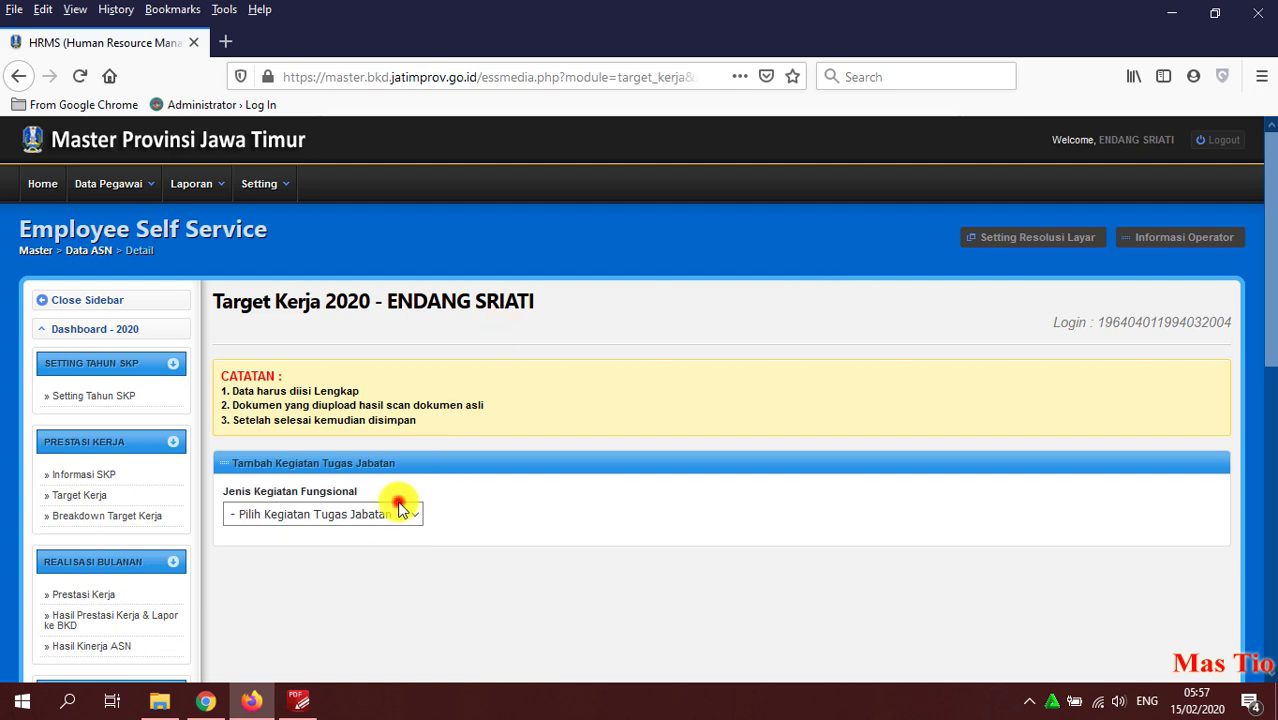
{"action": "left_click", "coordinate": [340, 516]}
{"action": "left_click", "coordinate": [906, 609]}
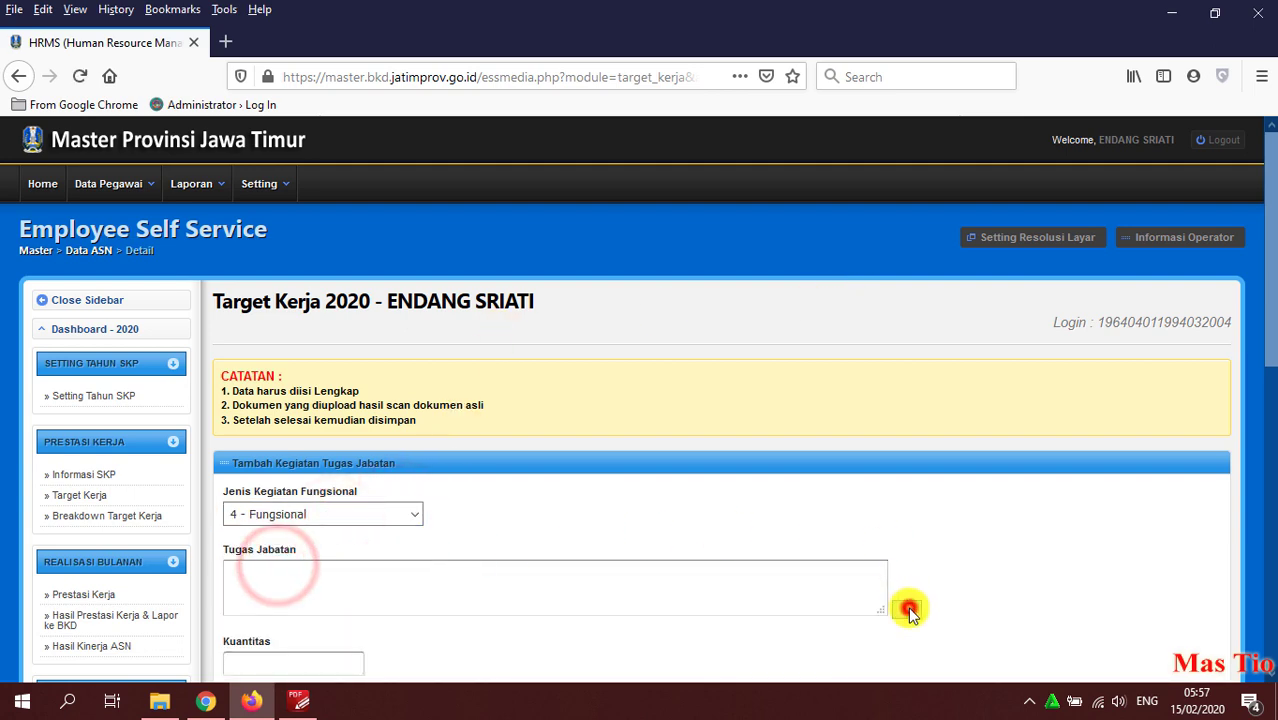
Examine both pages of the Unsur Utama activity list for further suitable activities and their AK and WPT, and close the list
{"action": "left_click", "coordinate": [962, 18]}
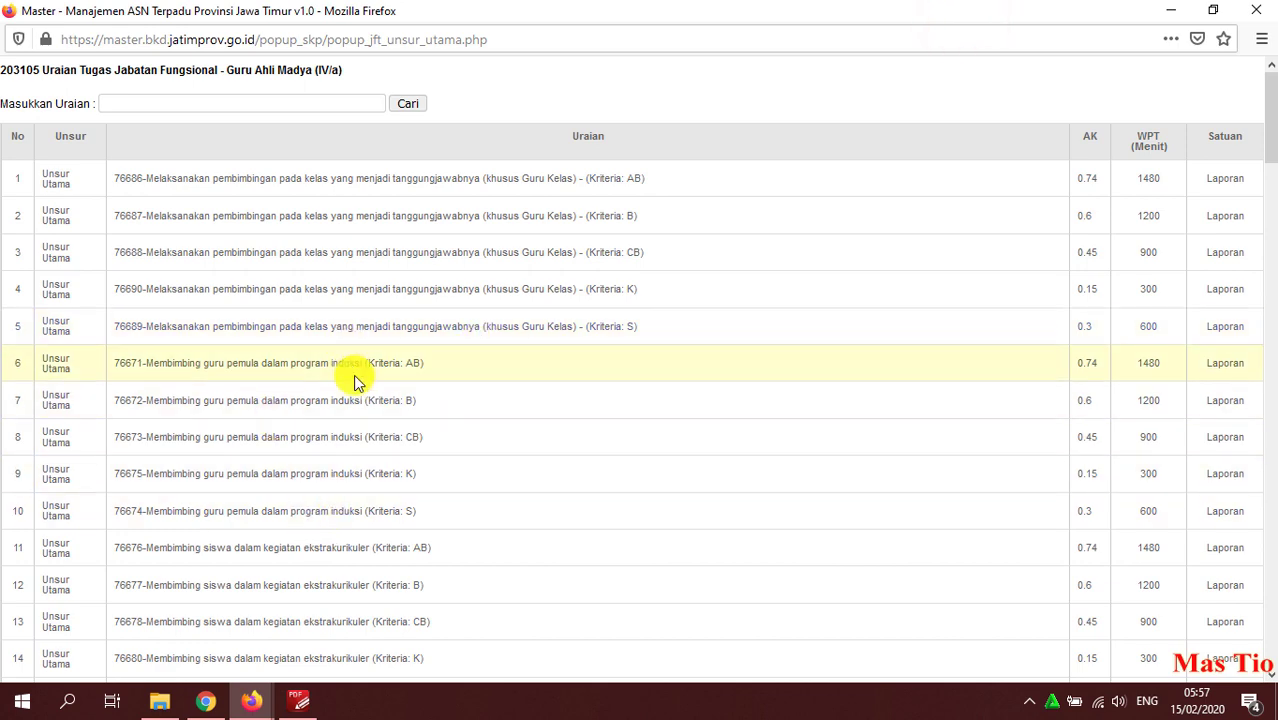
{"action": "scroll", "coordinate": [371, 528], "scroll_direction": "down", "scroll_amount": 5}
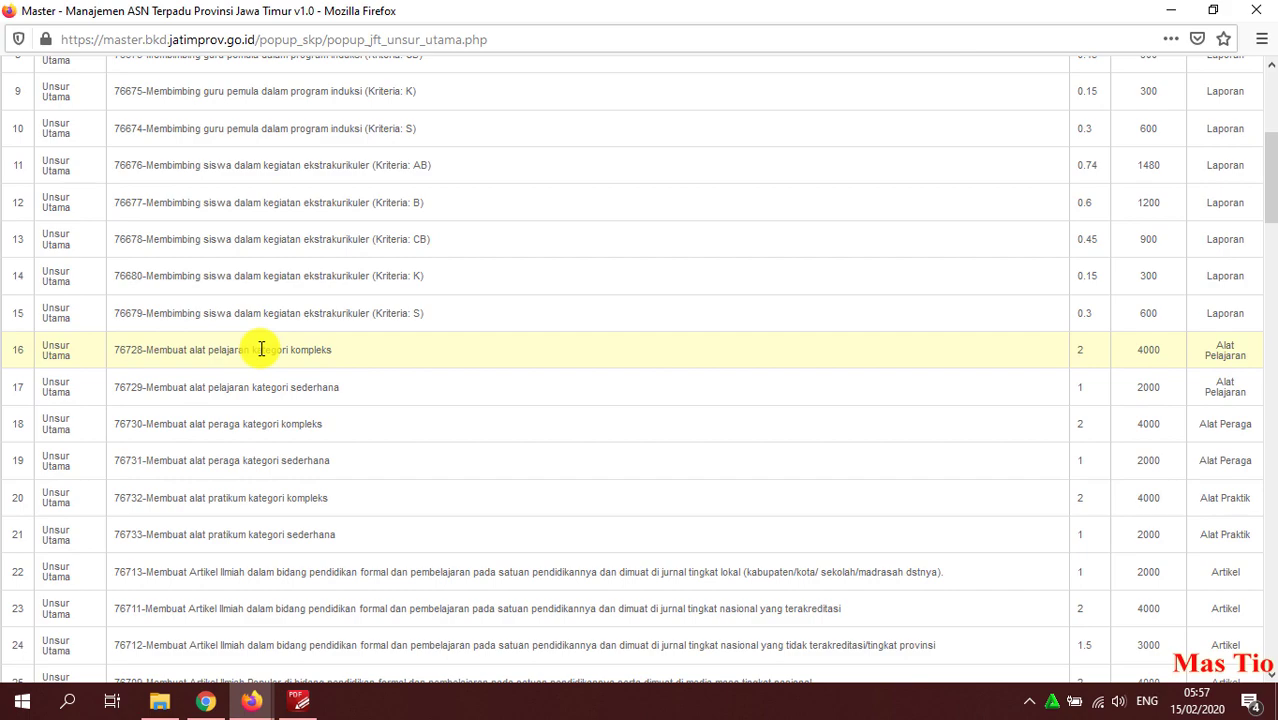
{"action": "scroll", "coordinate": [260, 349], "scroll_direction": "down", "scroll_amount": 4}
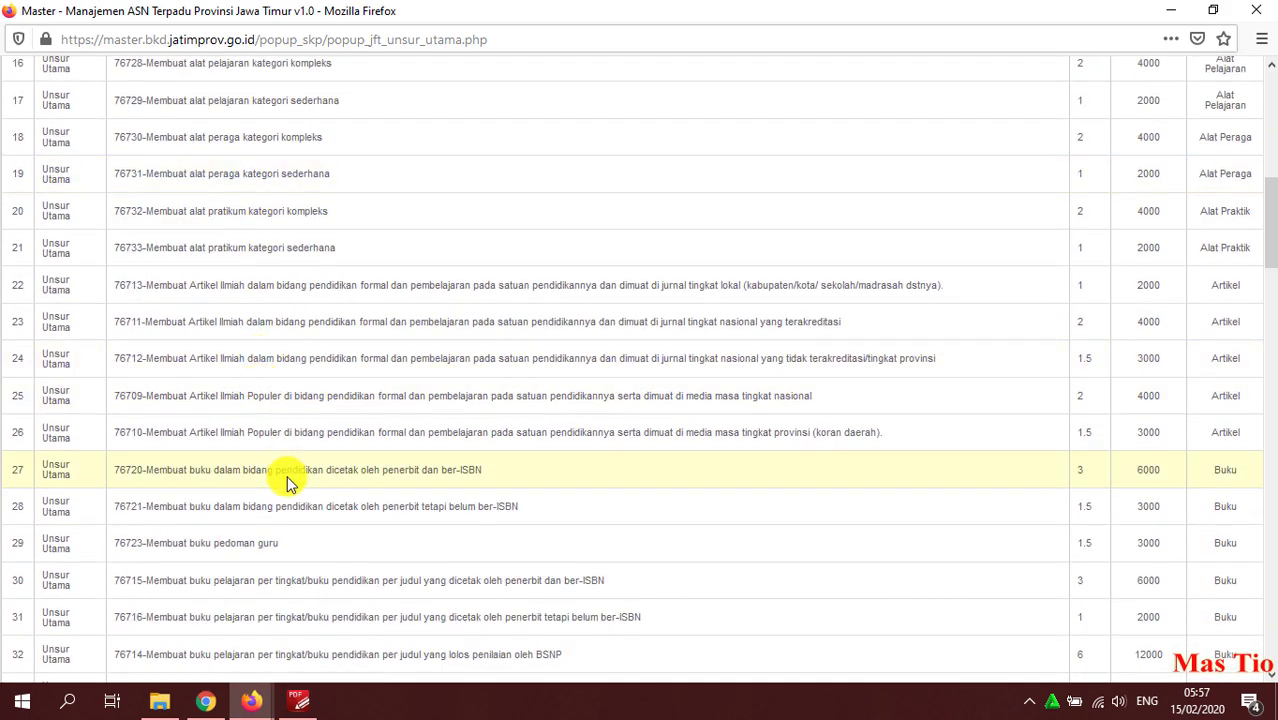
{"action": "scroll", "coordinate": [290, 478], "scroll_direction": "down", "scroll_amount": 1}
{"action": "scroll", "coordinate": [287, 484], "scroll_direction": "down", "scroll_amount": 5}
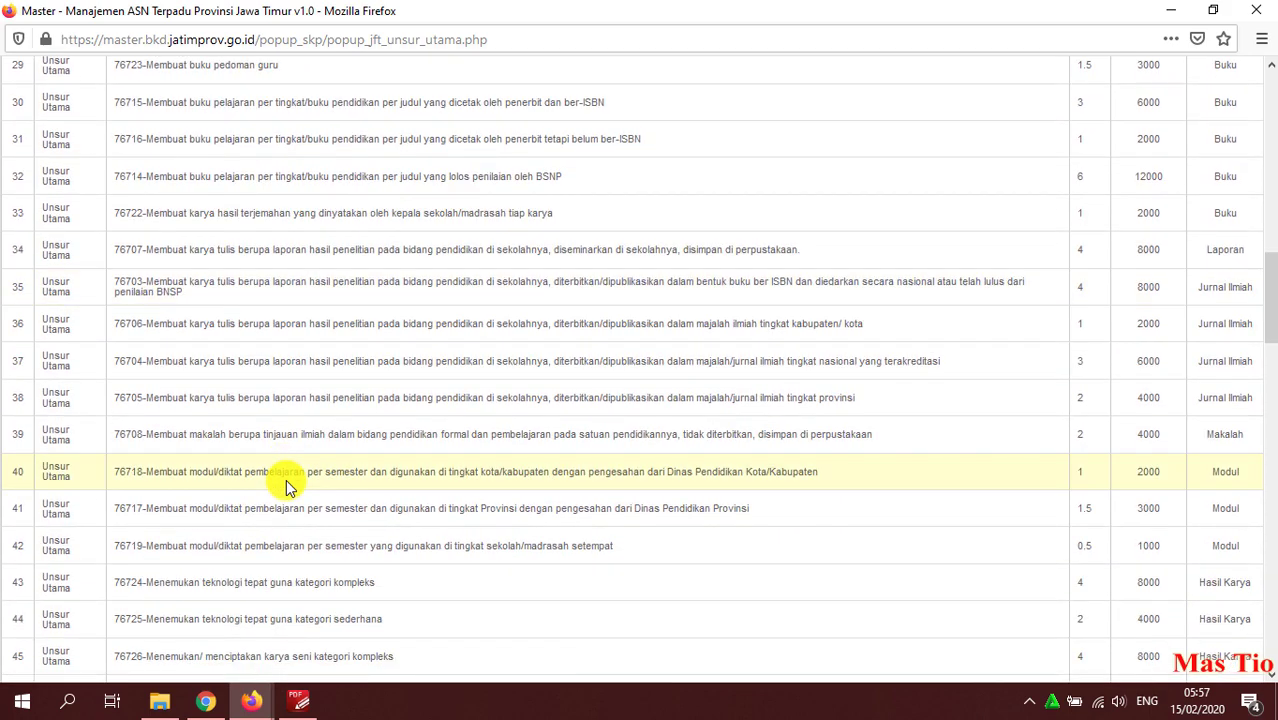
{"action": "scroll", "coordinate": [296, 500], "scroll_direction": "down", "scroll_amount": 1}
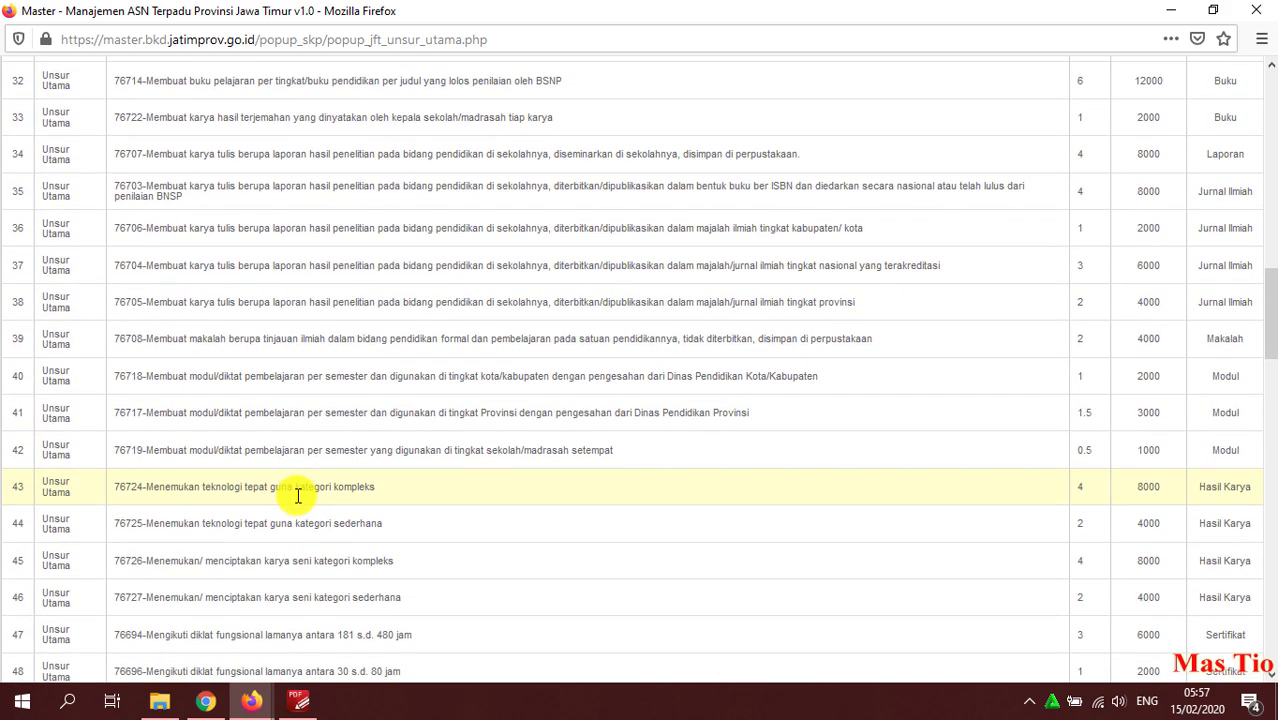
{"action": "scroll", "coordinate": [319, 450], "scroll_direction": "down", "scroll_amount": 5}
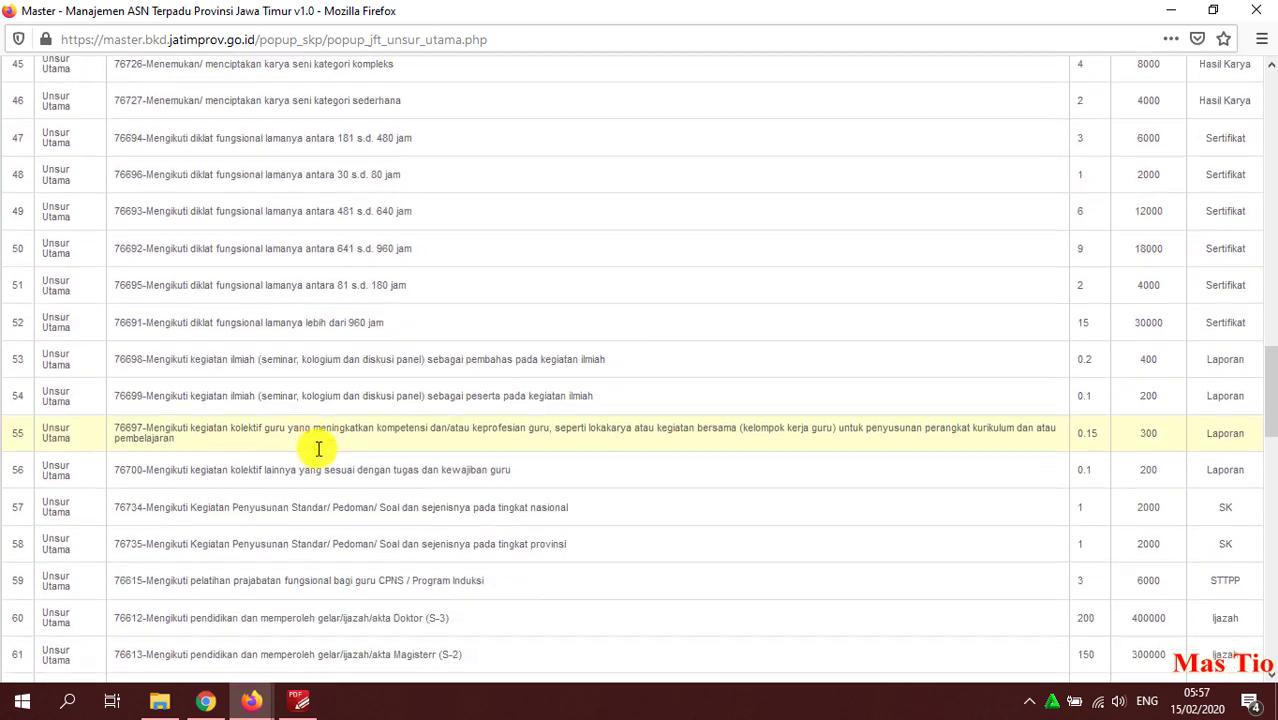
{"action": "scroll", "coordinate": [316, 460], "scroll_direction": "down", "scroll_amount": 1}
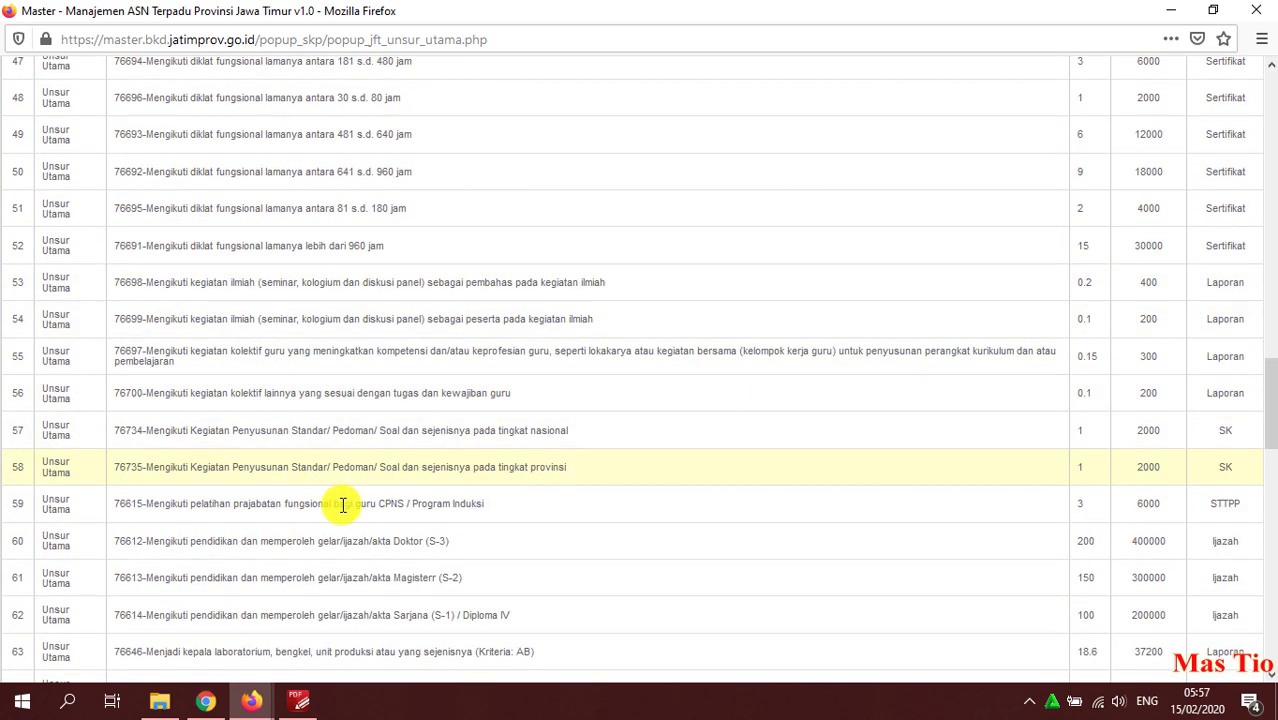
{"action": "scroll", "coordinate": [302, 500], "scroll_direction": "down", "scroll_amount": 4}
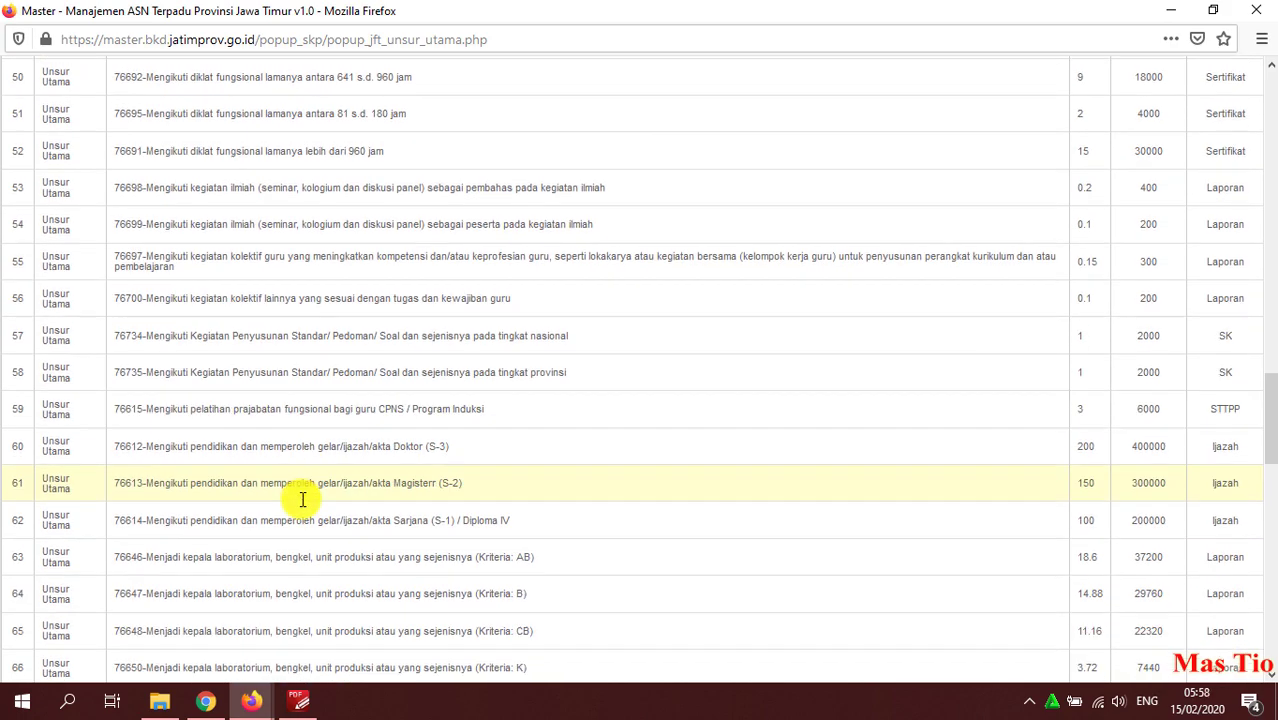
{"action": "scroll", "coordinate": [302, 503], "scroll_direction": "down", "scroll_amount": 9}
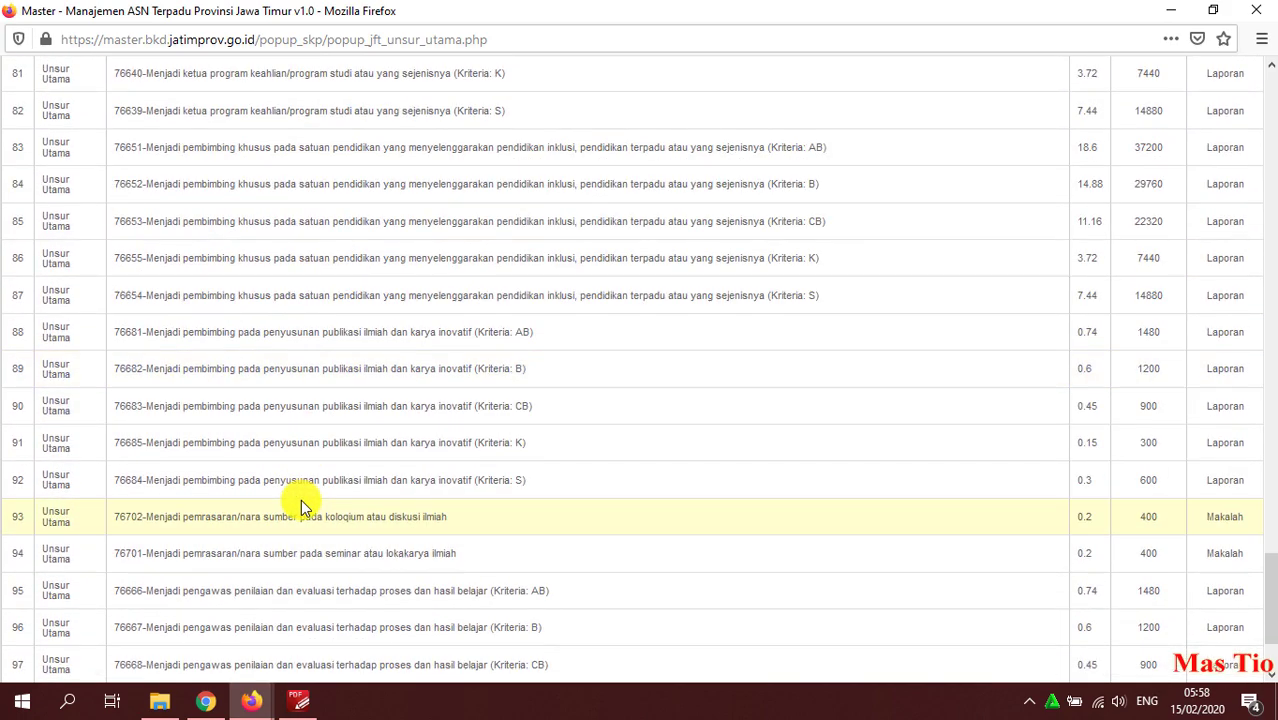
{"action": "scroll", "coordinate": [301, 446], "scroll_direction": "down", "scroll_amount": 2}
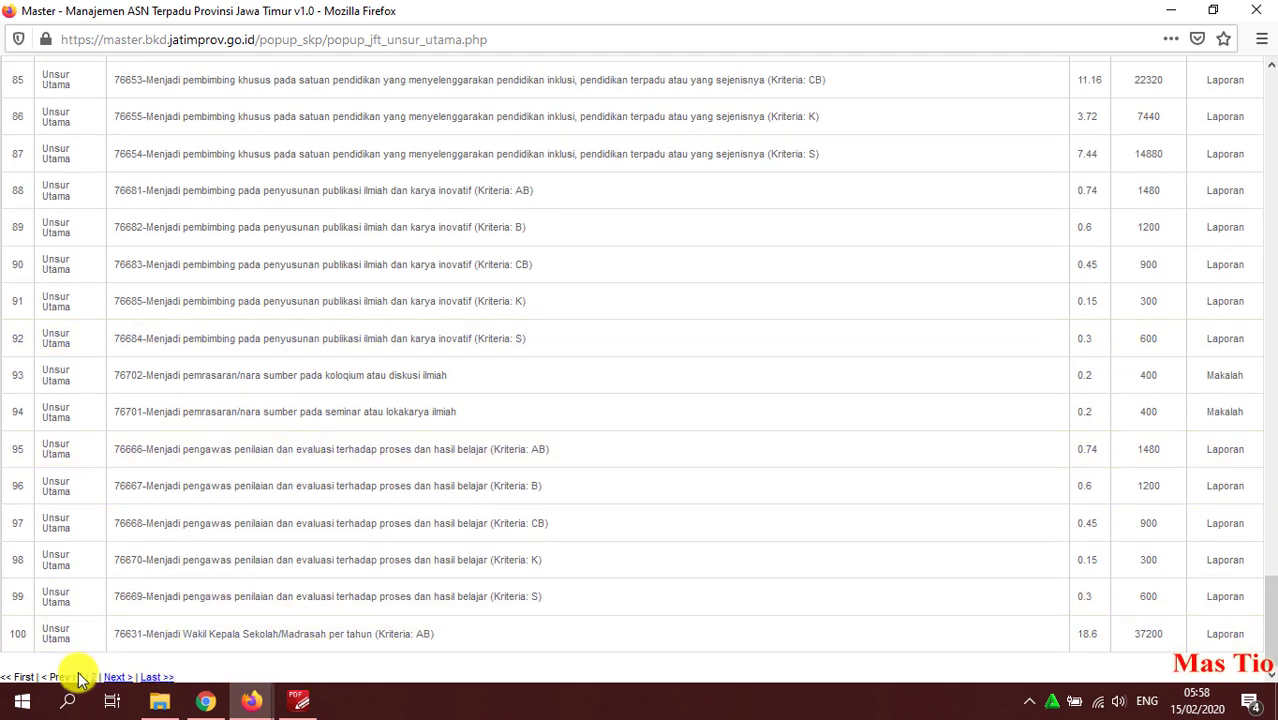
{"action": "left_click", "coordinate": [118, 677]}
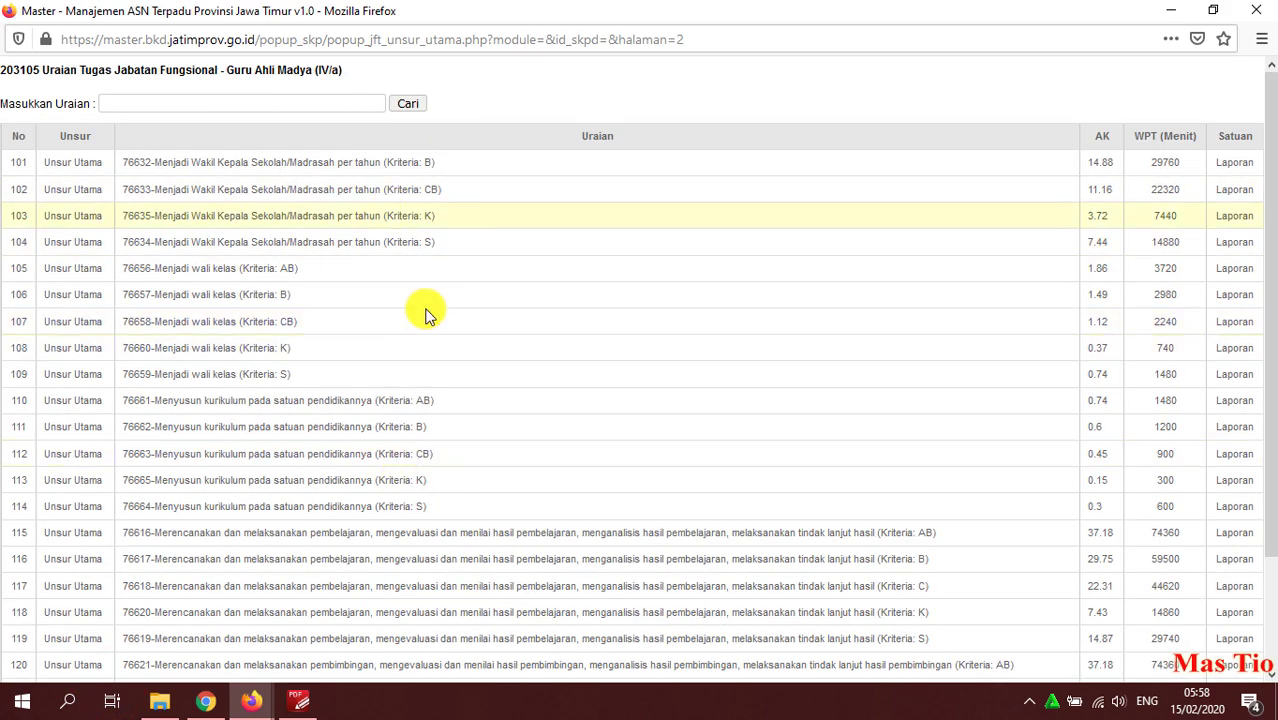
{"action": "scroll", "coordinate": [421, 397], "scroll_direction": "down", "scroll_amount": 3}
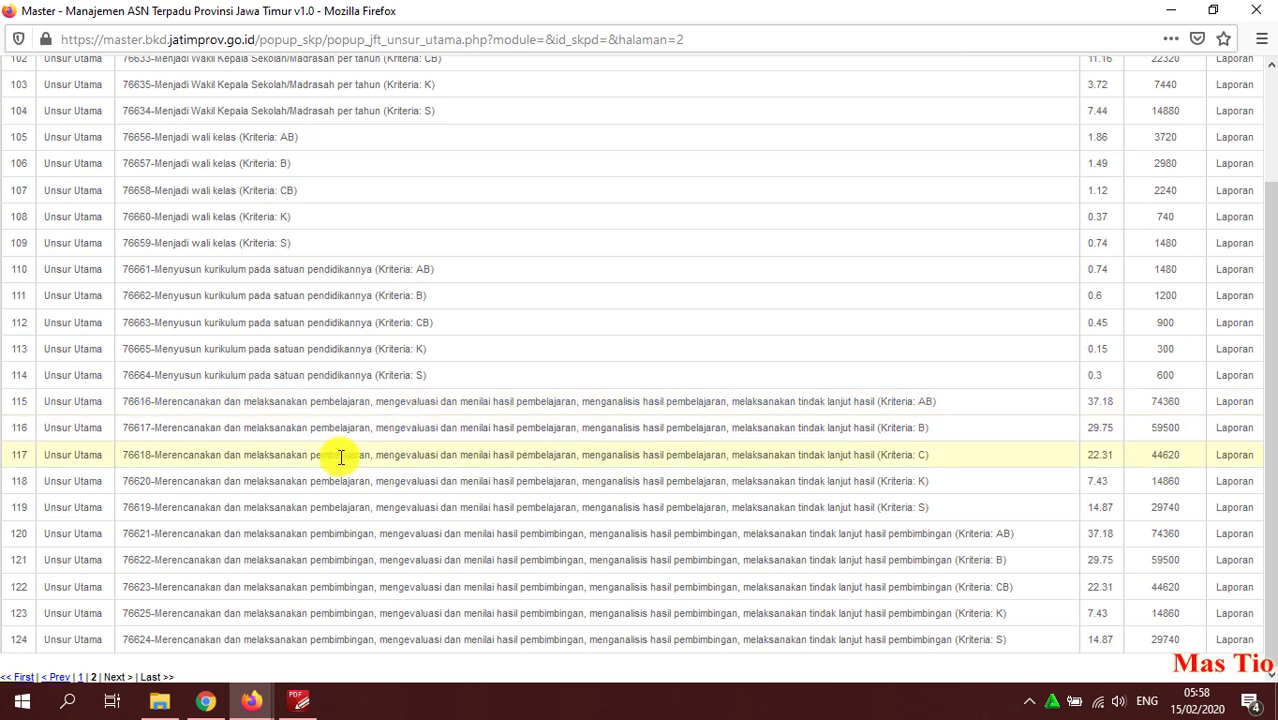
{"action": "scroll", "coordinate": [340, 457], "scroll_direction": "up", "scroll_amount": 3}
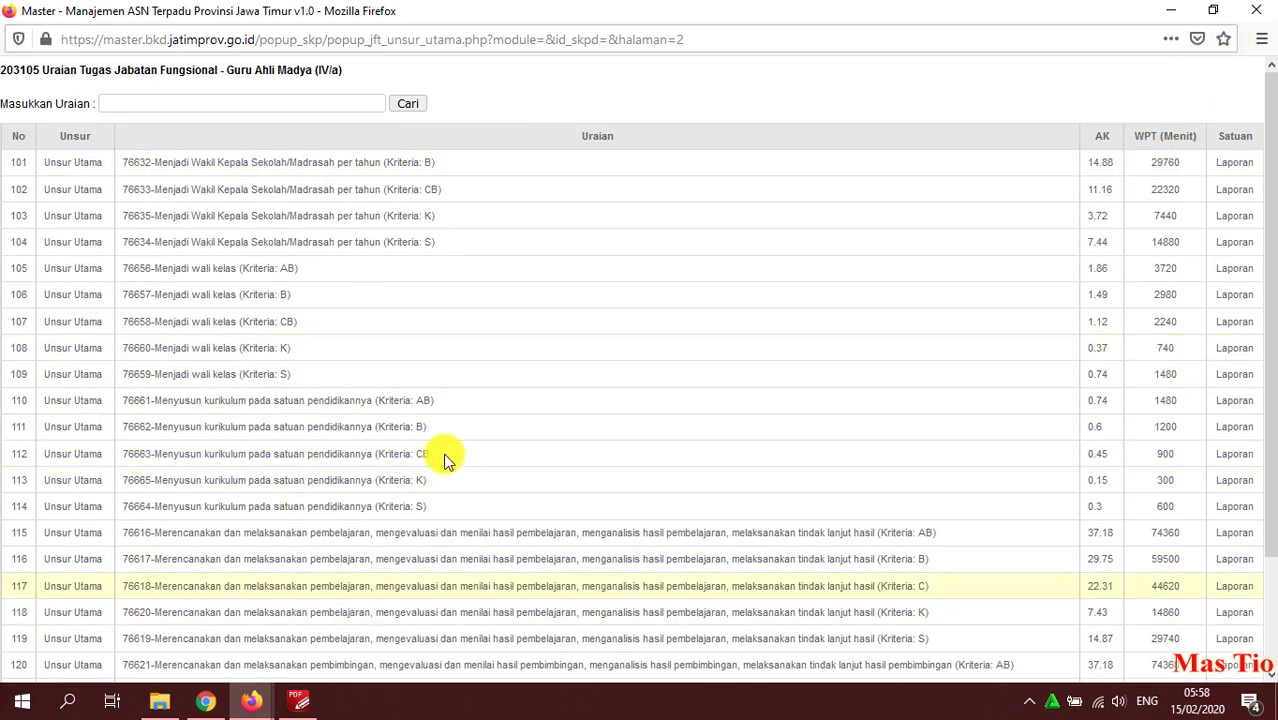
{"action": "scroll", "coordinate": [362, 441], "scroll_direction": "down", "scroll_amount": 3}
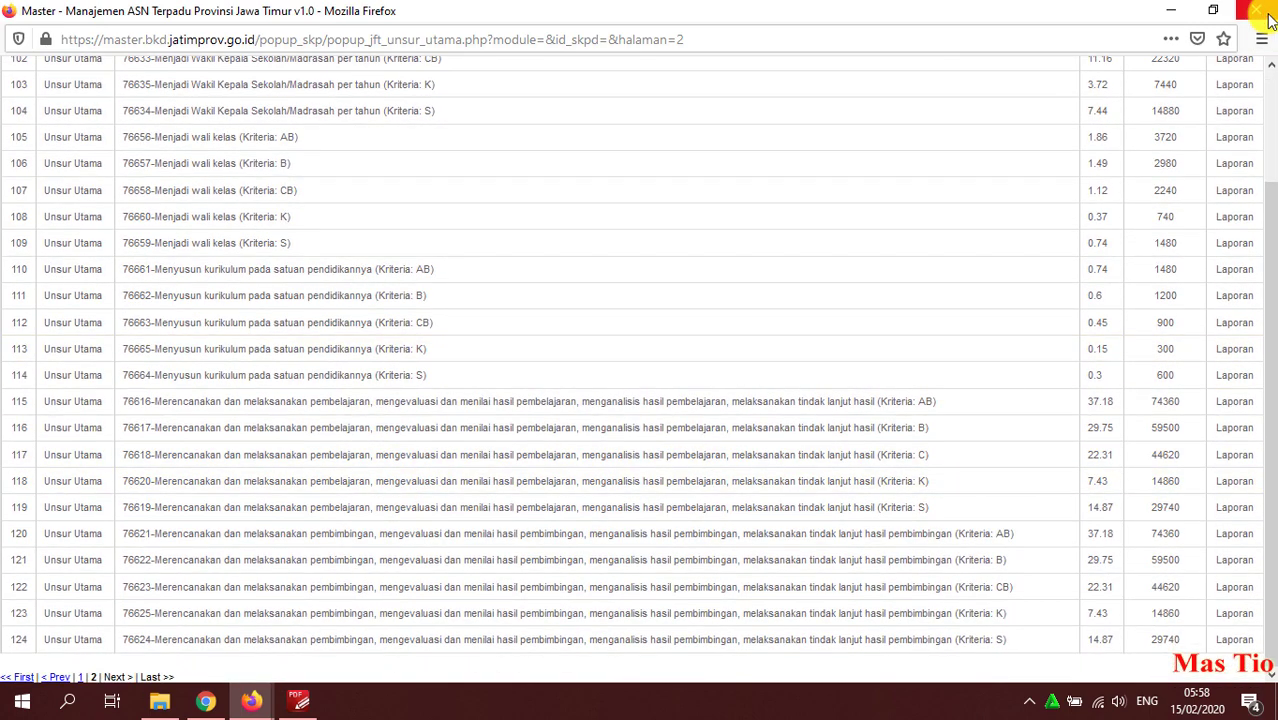
{"action": "left_click", "coordinate": [1262, 12]}
Cancel the blank activity form and check the WPT, Angka Kredit and status lines below the target table
{"action": "scroll", "coordinate": [430, 470], "scroll_direction": "down", "scroll_amount": 4}
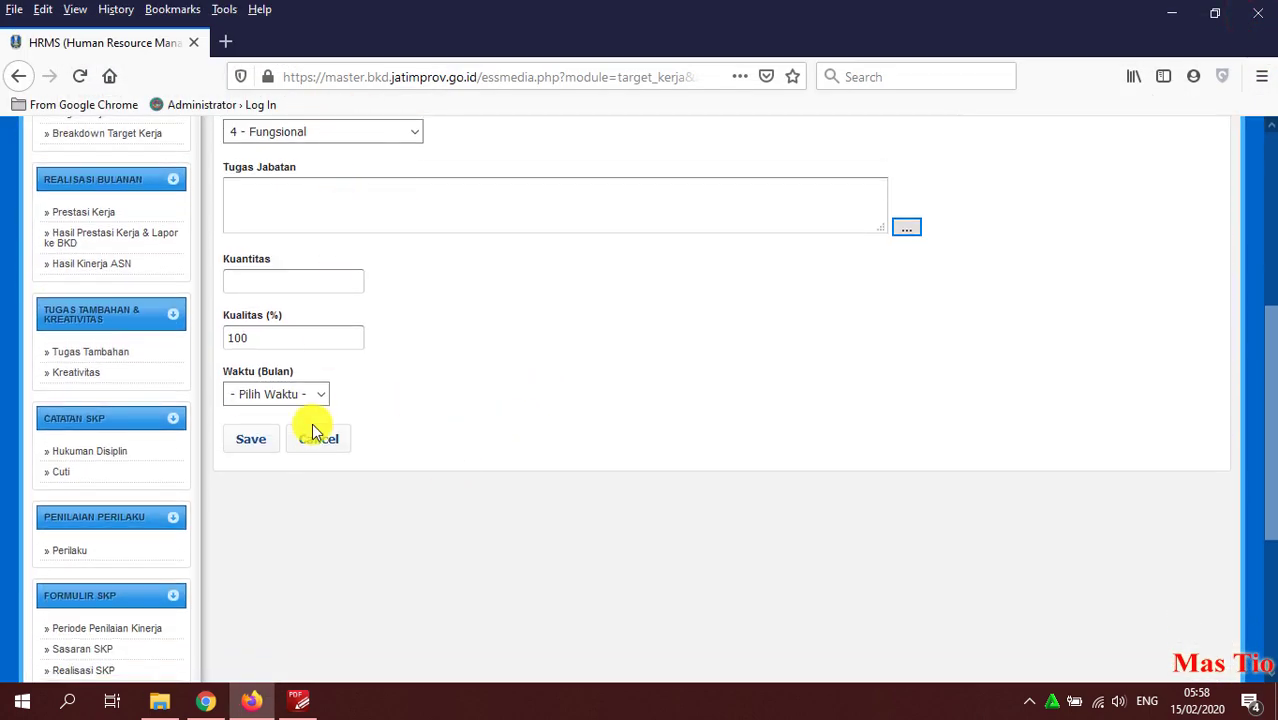
{"action": "left_click", "coordinate": [318, 441]}
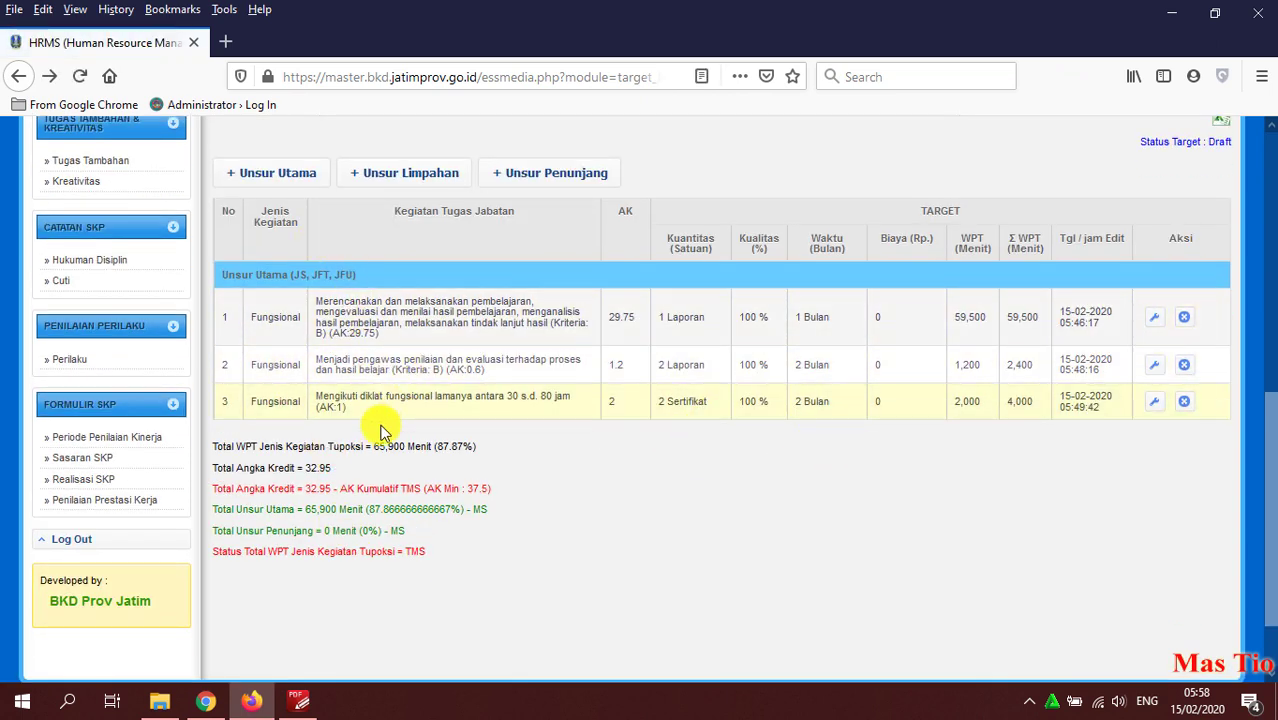
{"action": "left_click_drag", "start_coordinate": [349, 441], "coordinate": [478, 446]}
{"action": "left_click", "coordinate": [519, 502]}
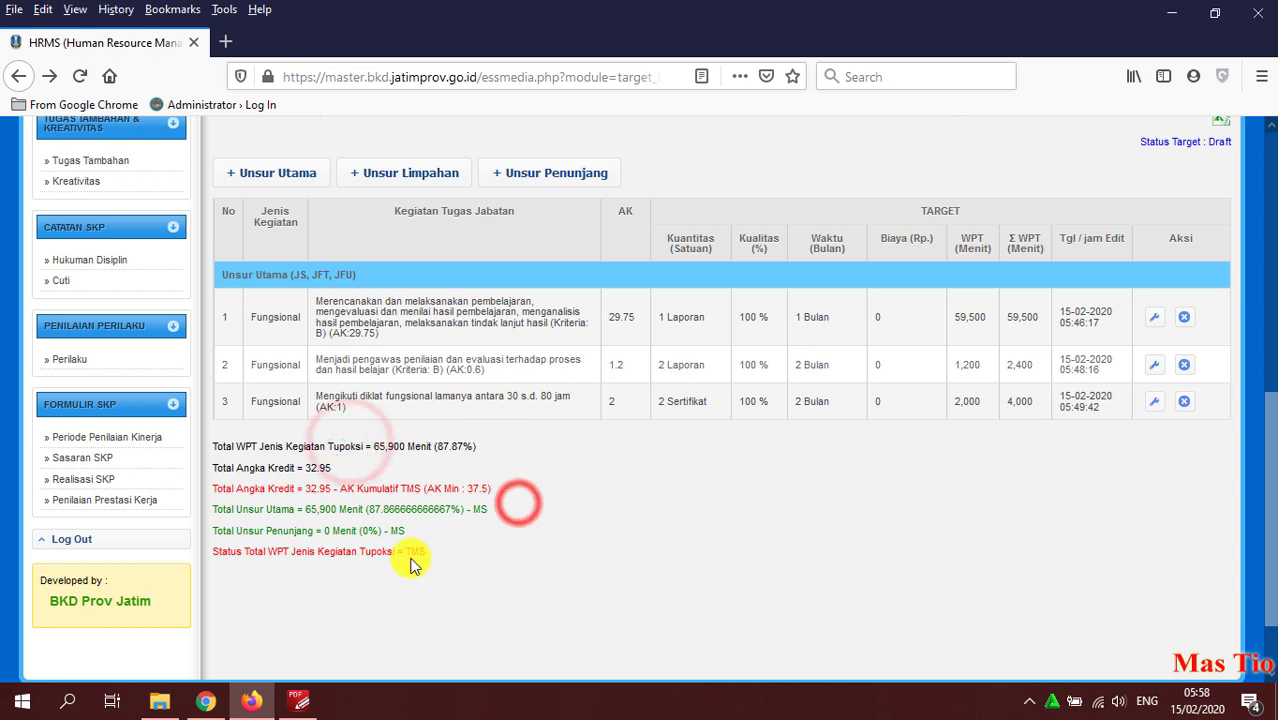
{"action": "left_click", "coordinate": [405, 552]}
Add a new Unsur Utama activity, set its type to 4 - Fungsional and open the Tugas Jabatan list
{"action": "left_click", "coordinate": [268, 172]}
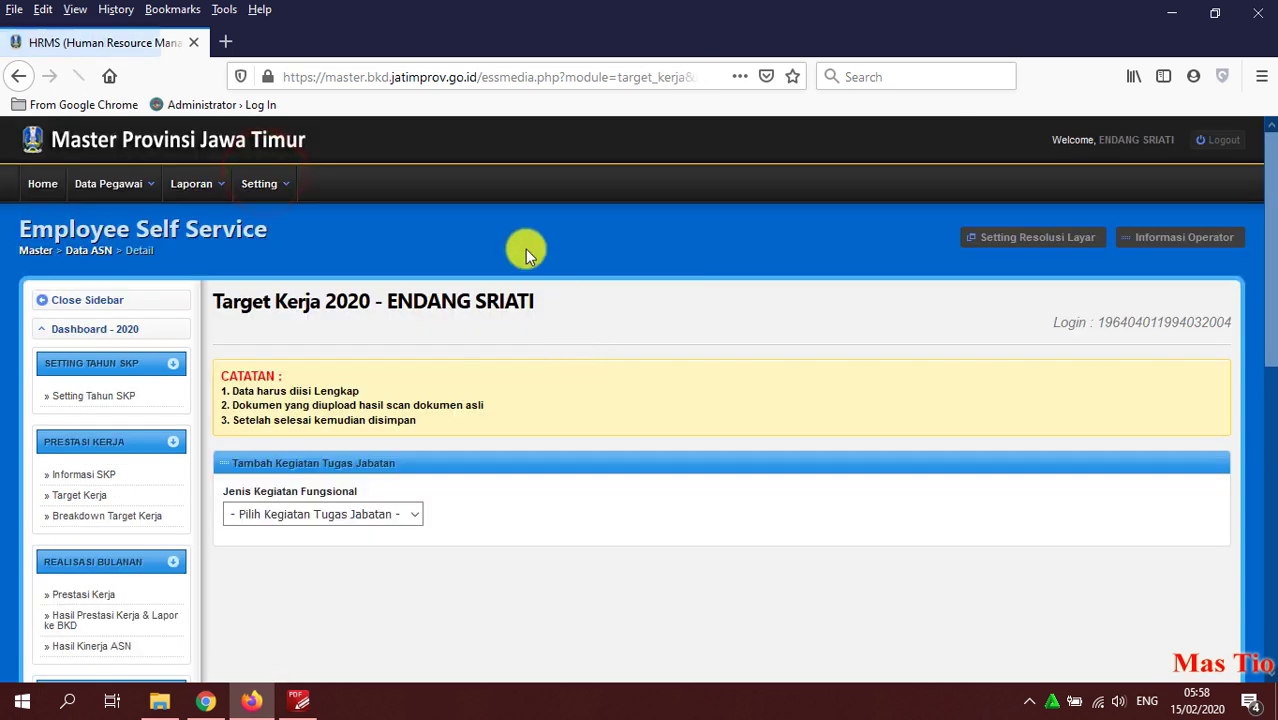
{"action": "left_click", "coordinate": [402, 515]}
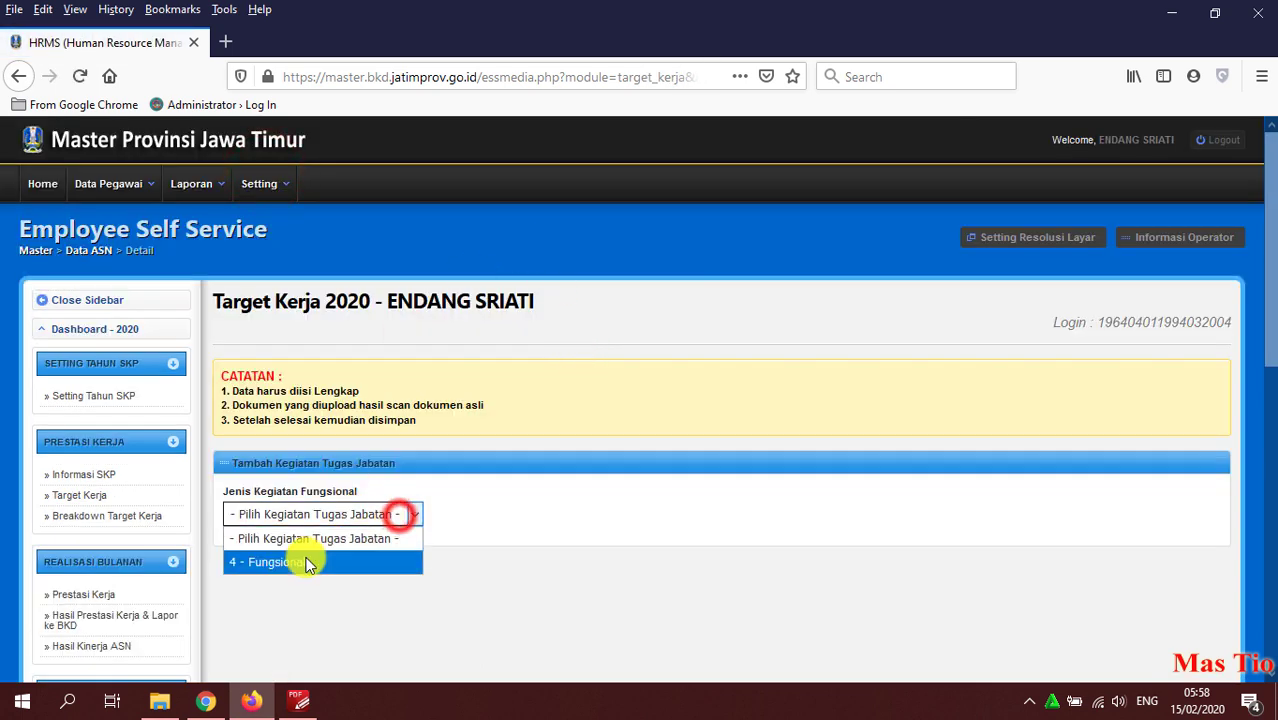
{"action": "left_click", "coordinate": [305, 558]}
{"action": "left_click", "coordinate": [908, 610]}
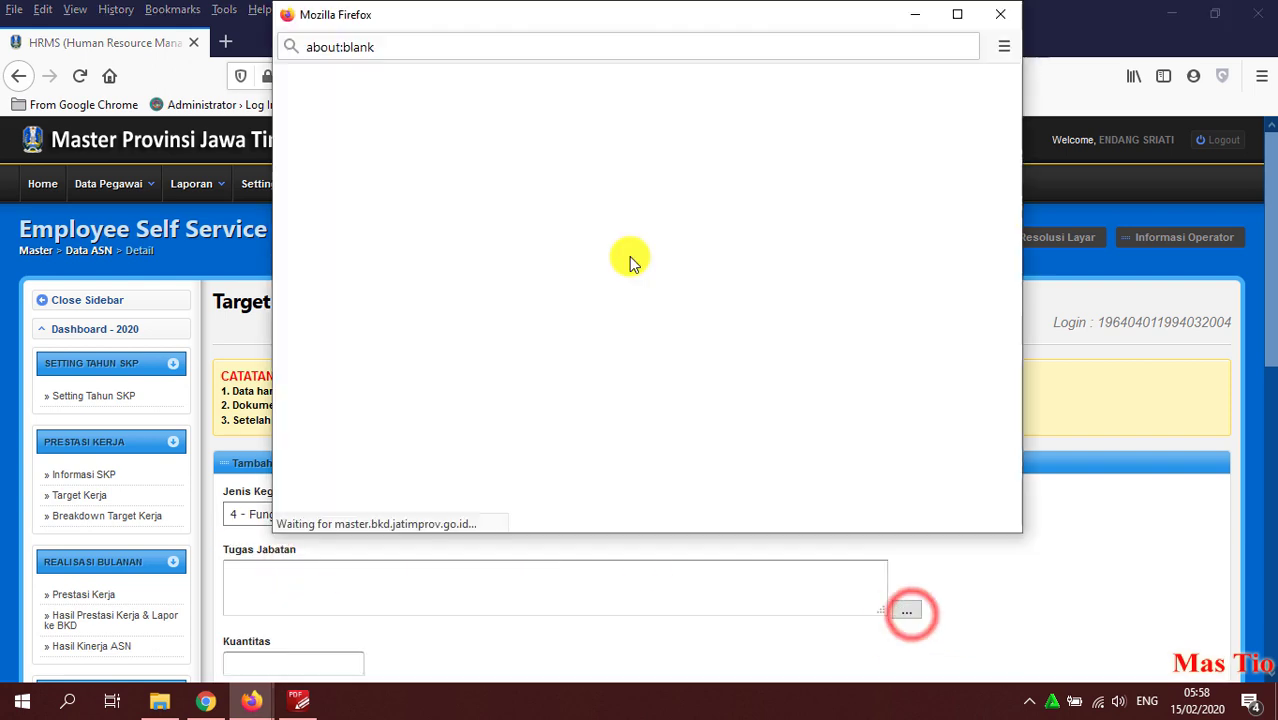
Search the descriptions for "makalah" and choose 76708-Membuat makalah berupa tinjauan ilmiah, tidak diterbitkan, disimpan di perpustakaan
{"action": "left_click", "coordinate": [613, 108]}
{"action": "type", "text": "m"}
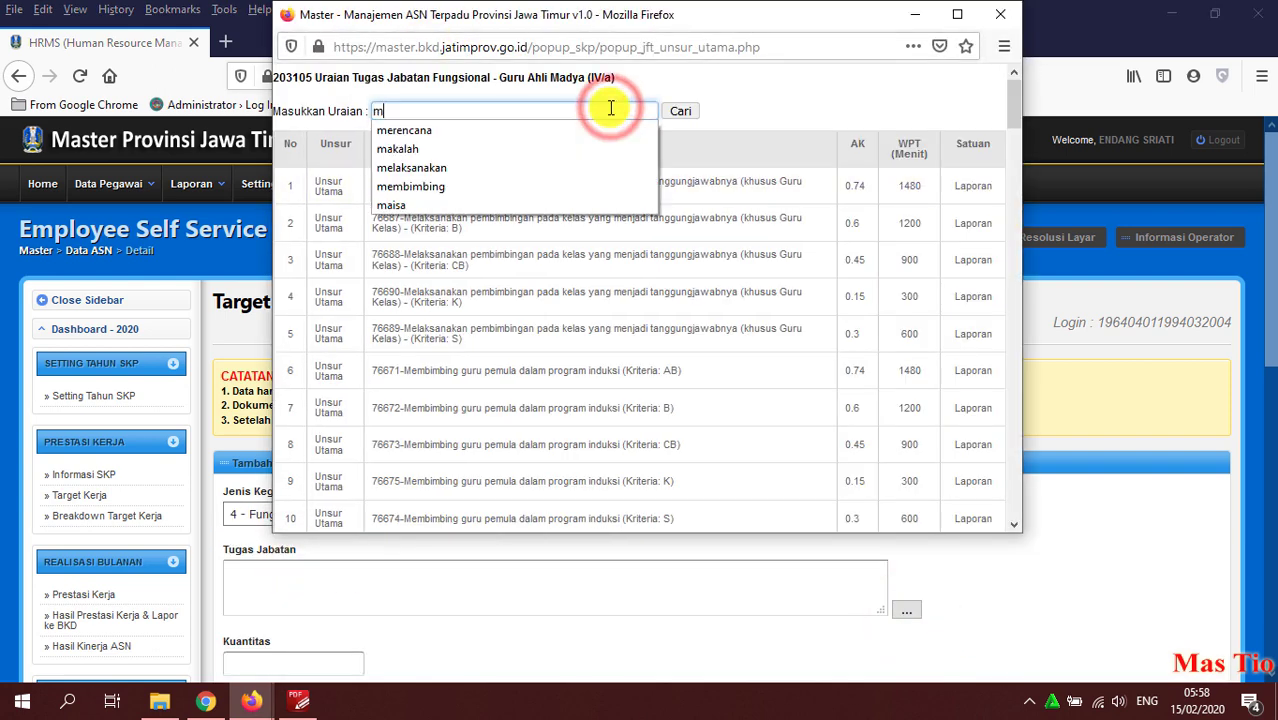
{"action": "type", "text": "akaalla"}
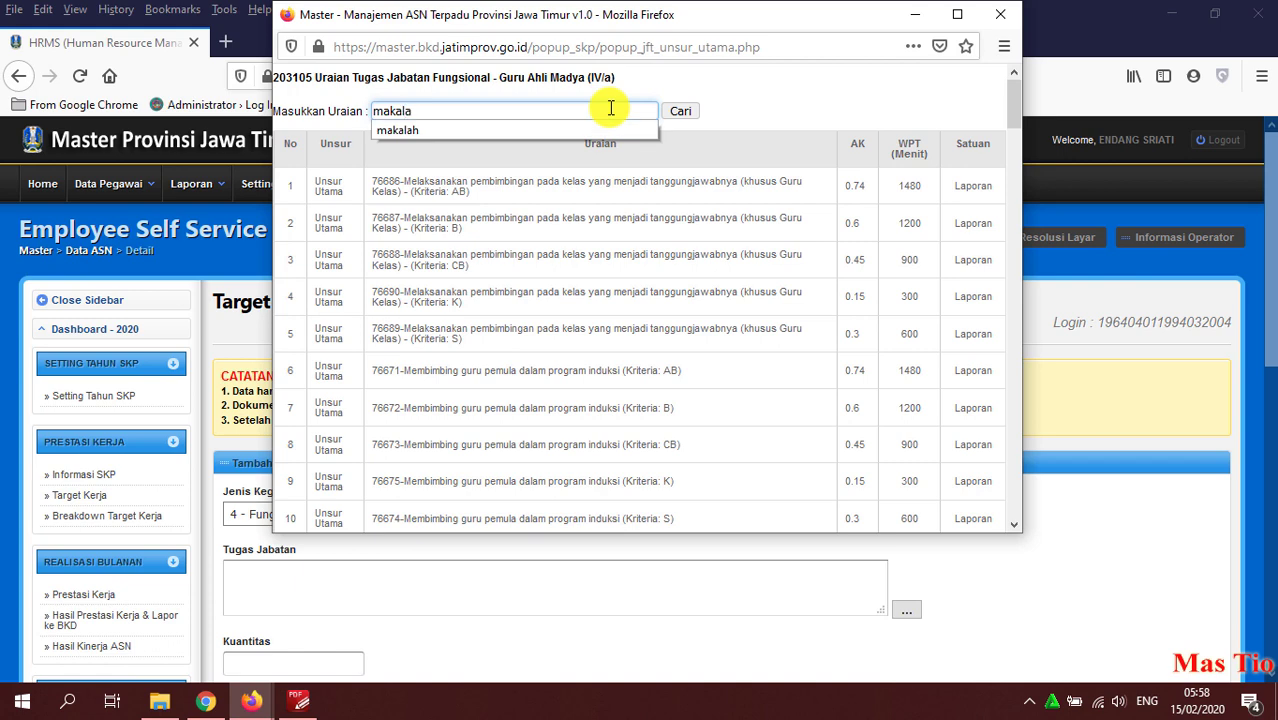
{"action": "type", "text": "h"}
{"action": "key", "text": "Return"}
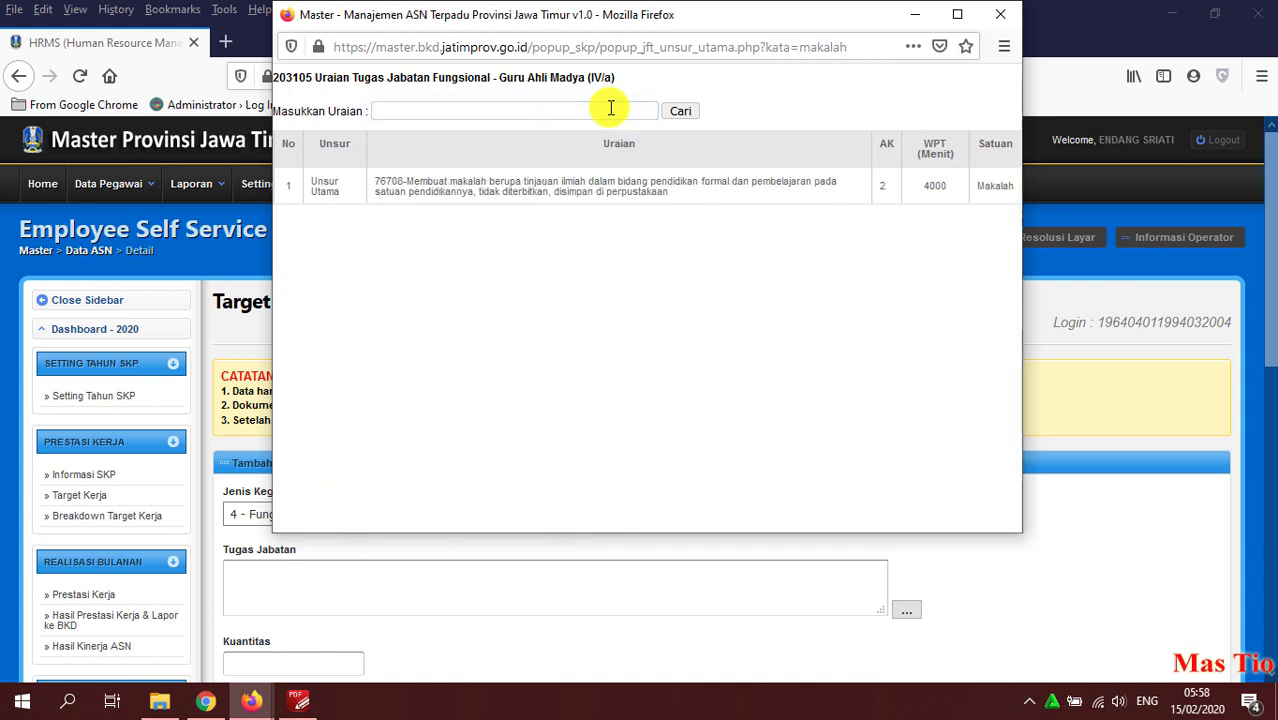
{"action": "left_click", "coordinate": [483, 194]}
Set the makalah activity's Kuantitas to 1 and Waktu to 2 months, then save it and confirm
{"action": "scroll", "coordinate": [362, 523], "scroll_direction": "down", "scroll_amount": 5}
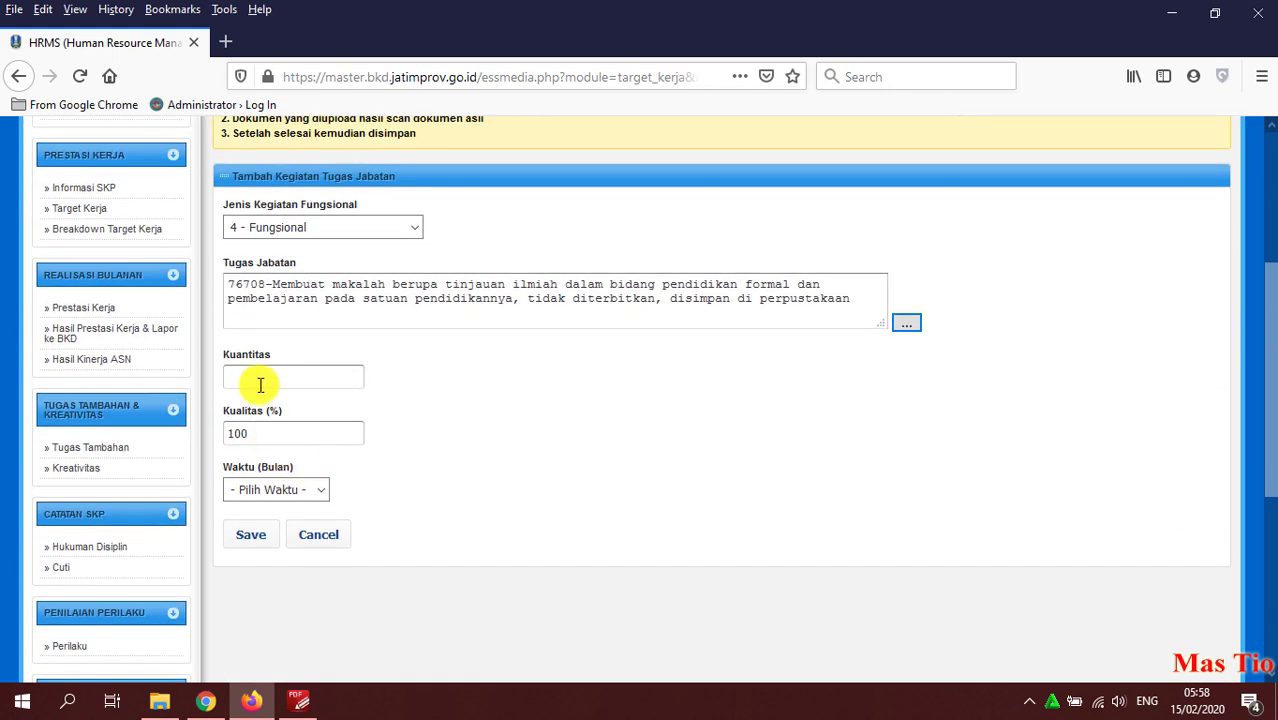
{"action": "left_click", "coordinate": [258, 380]}
{"action": "type", "text": "1"}
{"action": "left_click", "coordinate": [422, 456]}
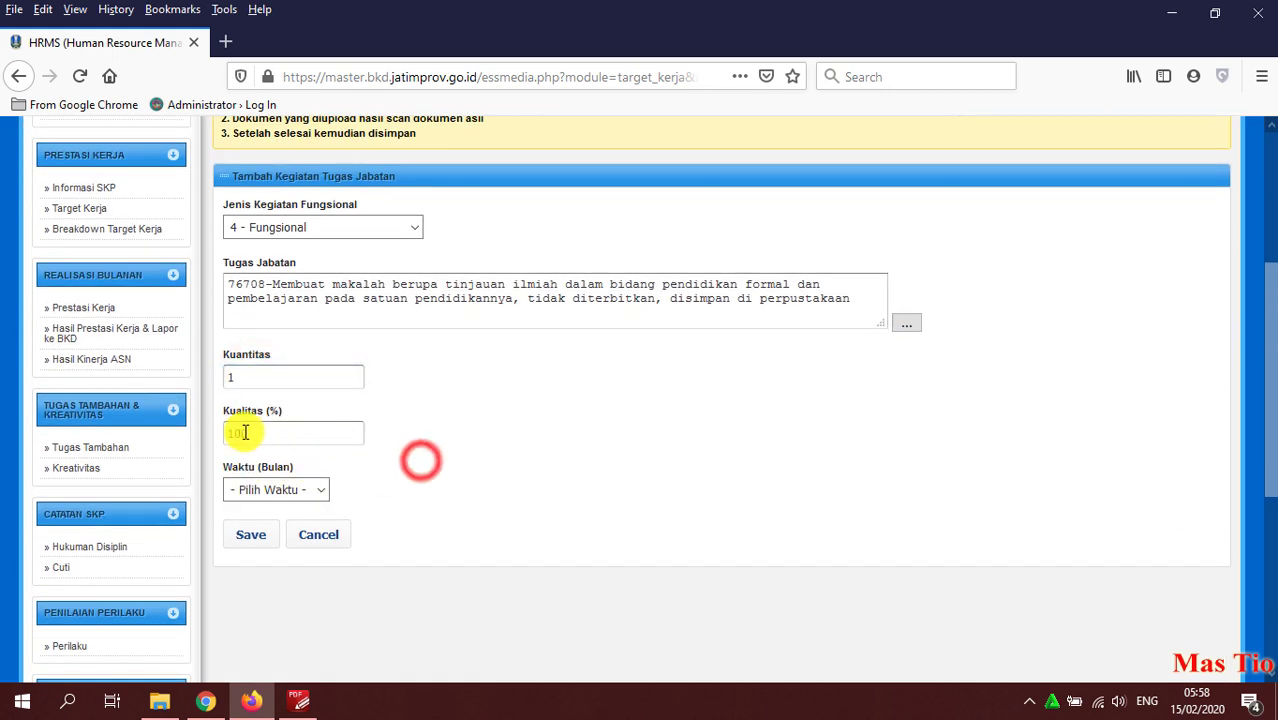
{"action": "double_click", "coordinate": [245, 432]}
{"action": "left_click", "coordinate": [257, 487]}
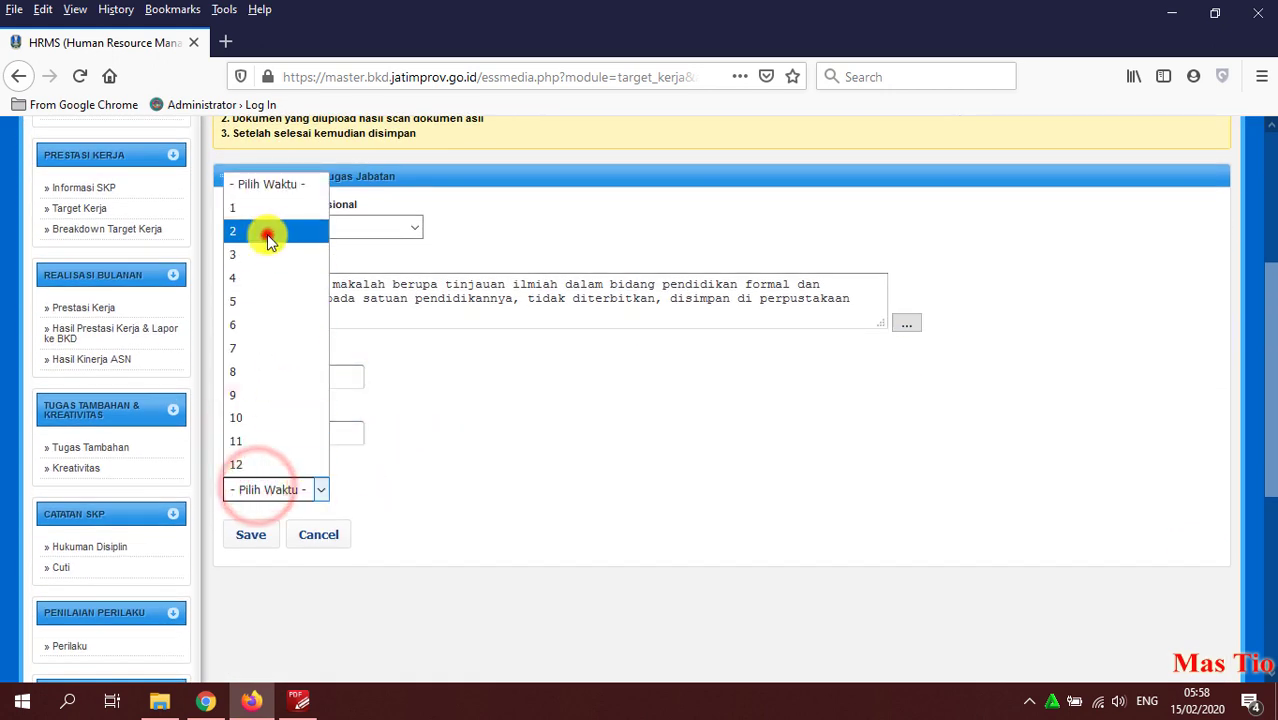
{"action": "left_click", "coordinate": [268, 230]}
{"action": "left_click", "coordinate": [278, 540]}
{"action": "left_click", "coordinate": [632, 370]}
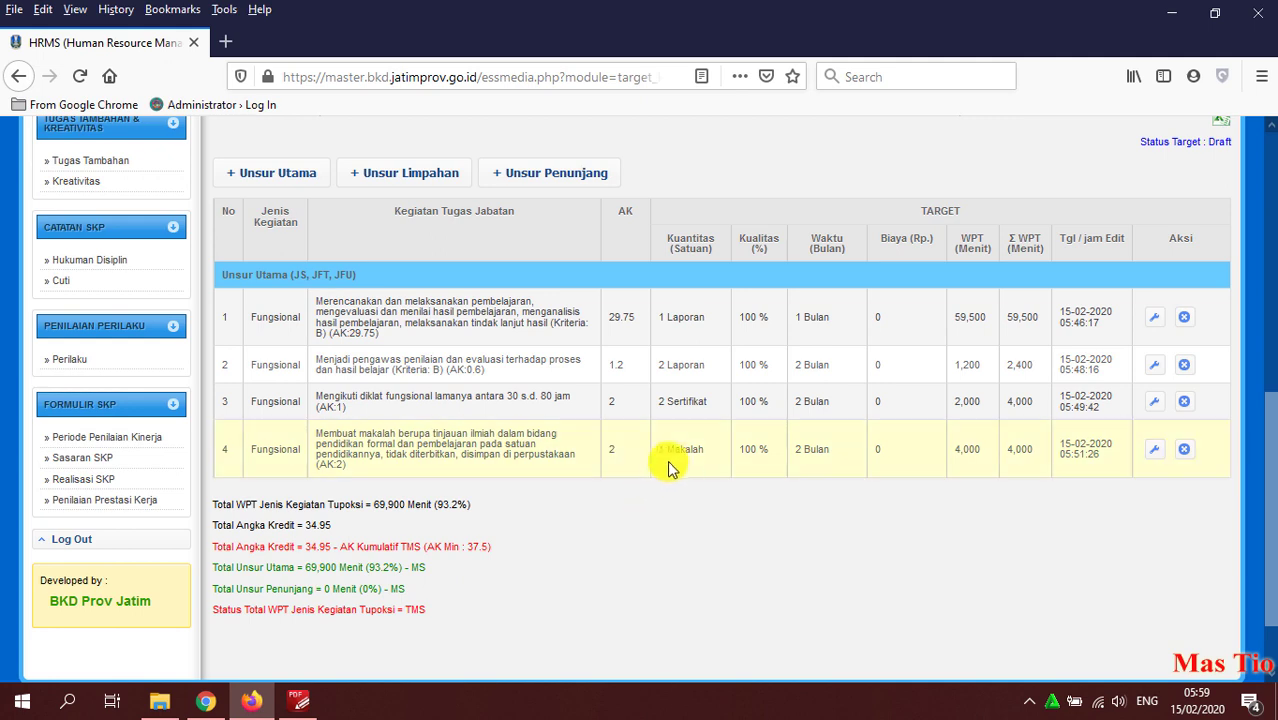
Edit the saved makalah activity to set its Kuantitas to 2, then save the change and confirm
{"action": "left_click", "coordinate": [1154, 449]}
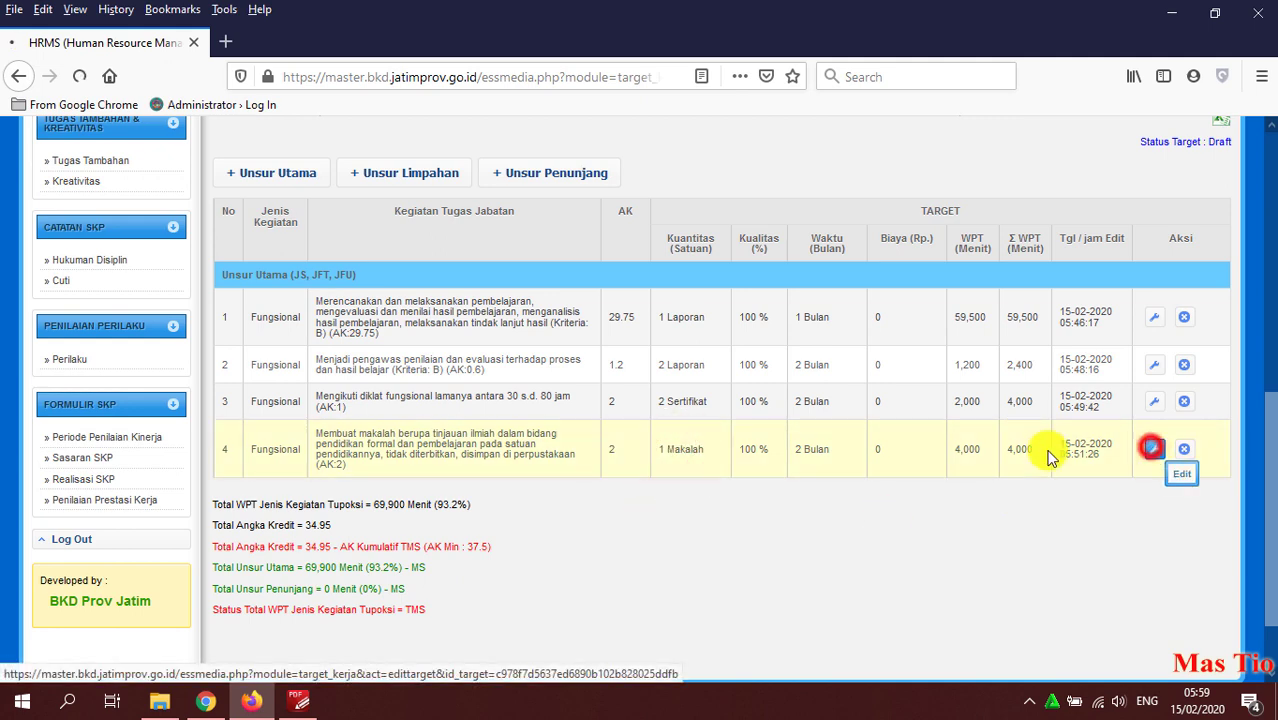
{"action": "scroll", "coordinate": [272, 450], "scroll_direction": "down", "scroll_amount": 2}
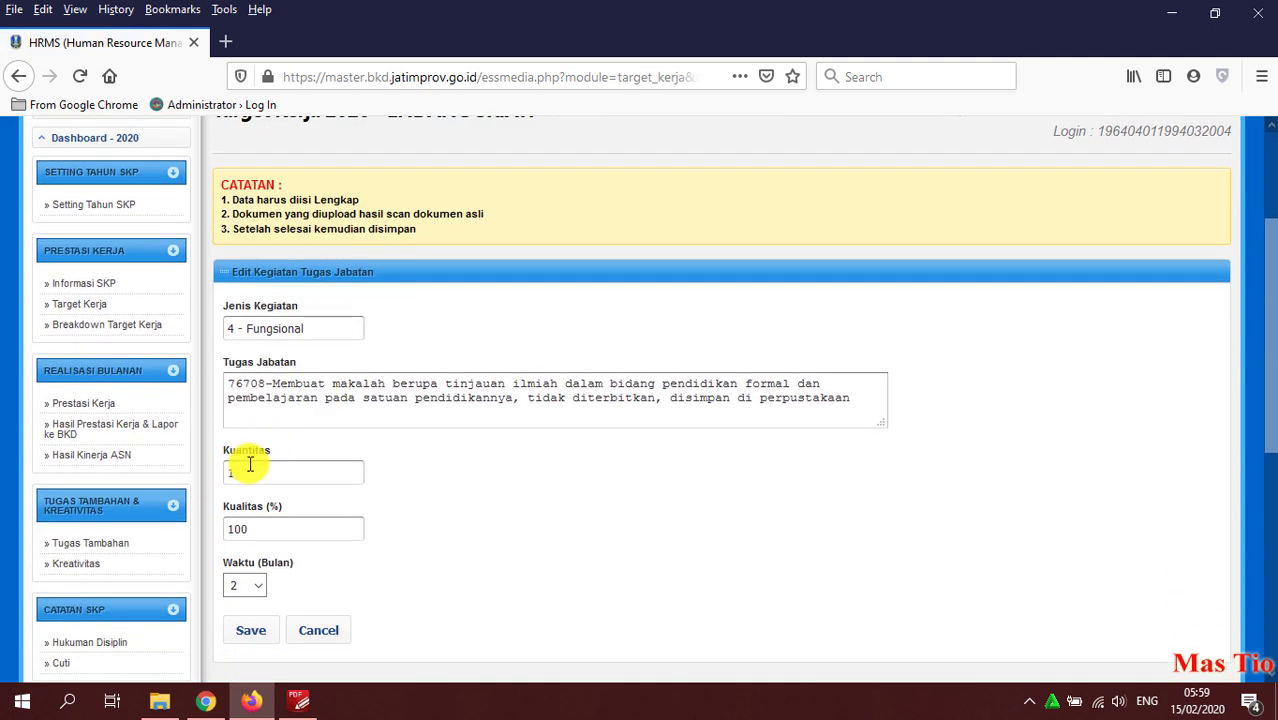
{"action": "type", "text": "2"}
{"action": "left_click", "coordinate": [465, 486]}
{"action": "scroll", "coordinate": [465, 486], "scroll_direction": "down", "scroll_amount": 4}
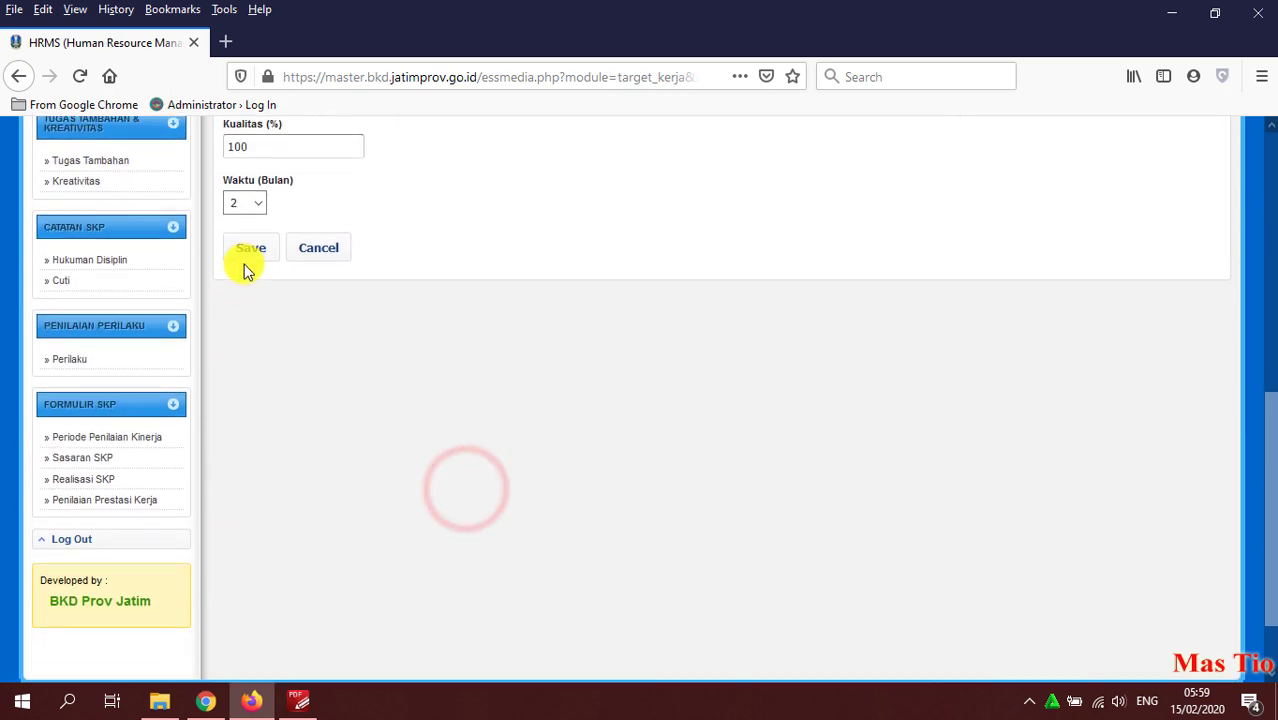
{"action": "left_click", "coordinate": [244, 262]}
{"action": "left_click", "coordinate": [640, 368]}
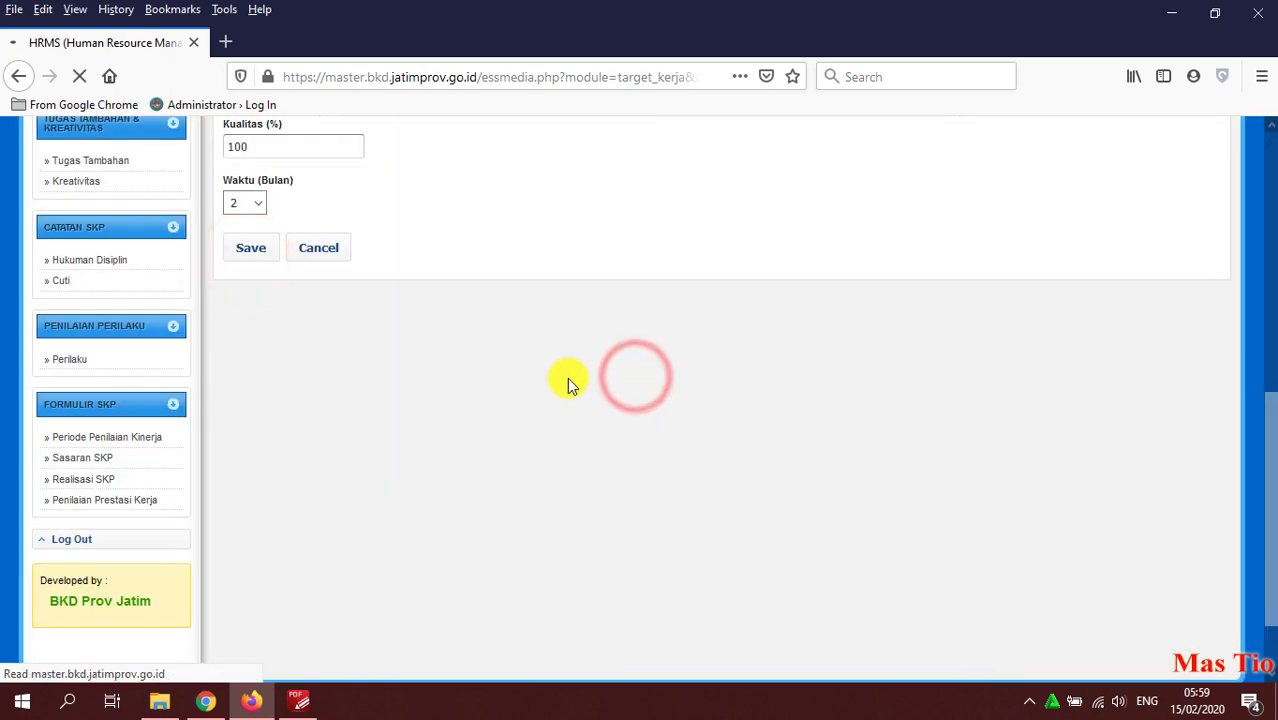
Check the recalculated Total WPT percentage and Angka Kredit below the target table
{"action": "scroll", "coordinate": [570, 385], "scroll_direction": "down", "scroll_amount": 5}
{"action": "scroll", "coordinate": [508, 455], "scroll_direction": "down", "scroll_amount": 2}
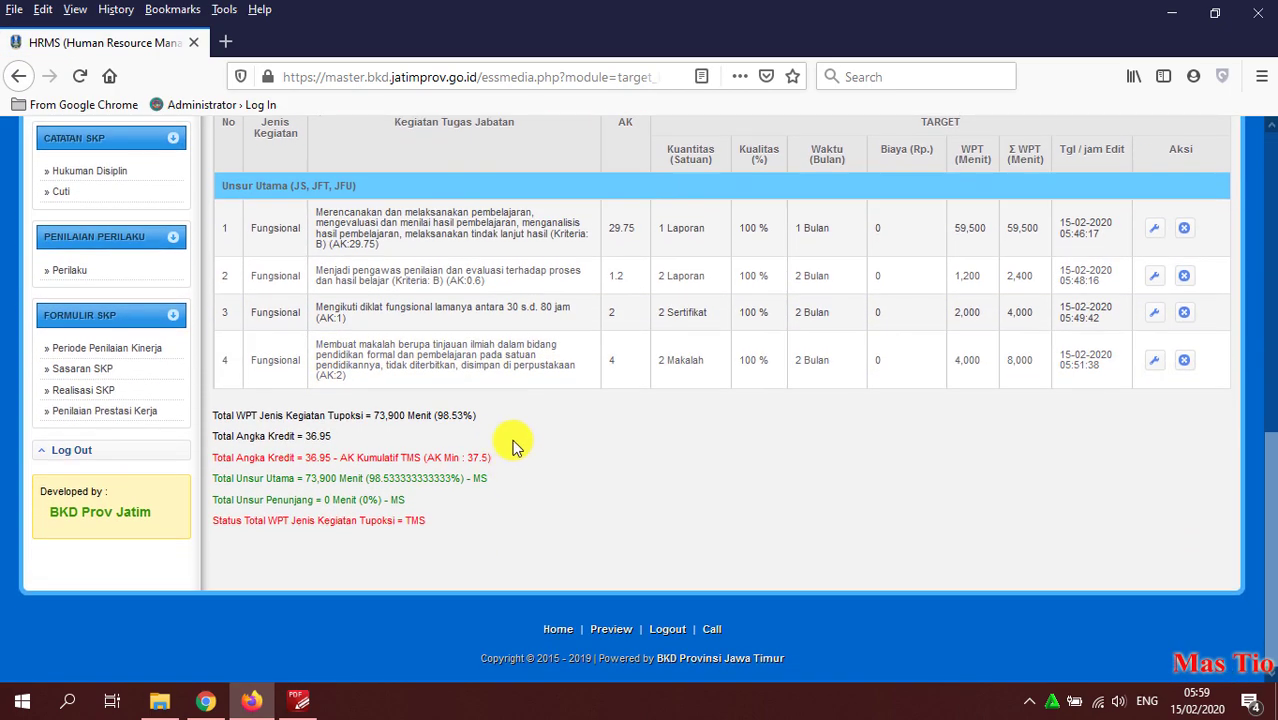
{"action": "triple_click", "coordinate": [486, 416]}
{"action": "left_click", "coordinate": [528, 394]}
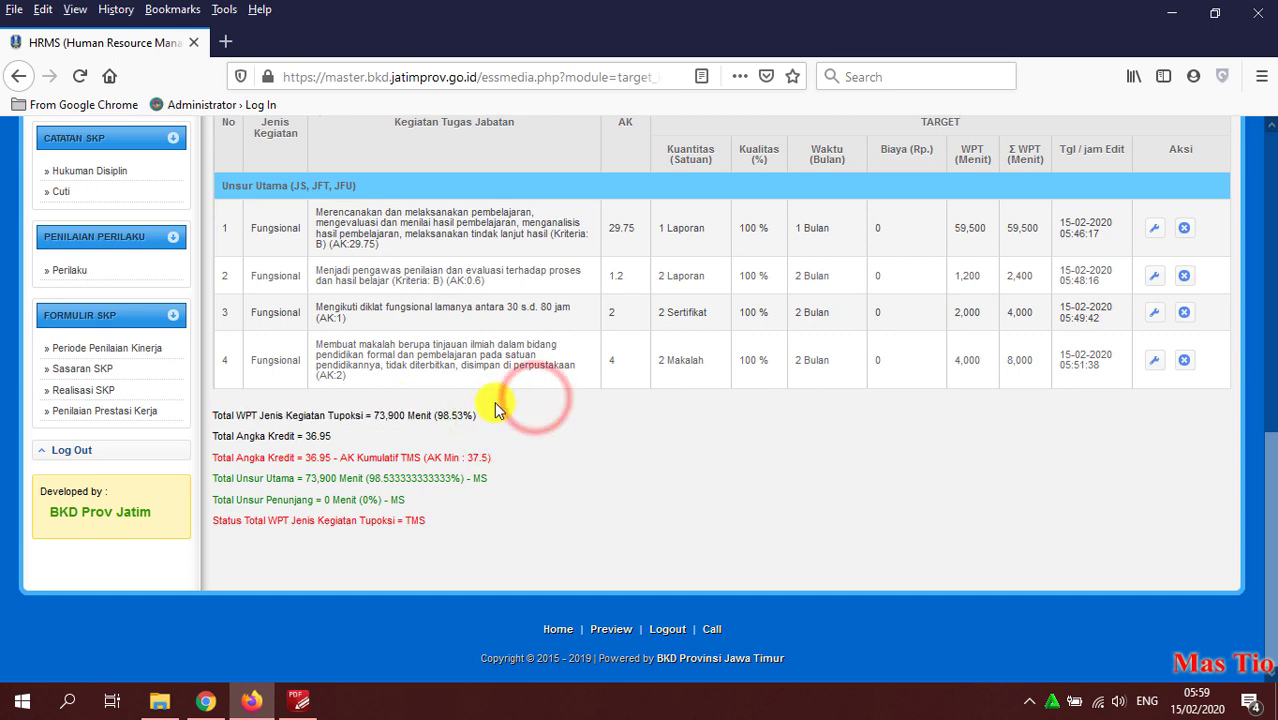
Start a new Unsur Utama activity and set its Jenis Kegiatan Fungsional to 4 - Fungsional
{"action": "scroll", "coordinate": [499, 399], "scroll_direction": "up", "scroll_amount": 1}
{"action": "scroll", "coordinate": [430, 350], "scroll_direction": "up", "scroll_amount": 1}
{"action": "left_click", "coordinate": [285, 177]}
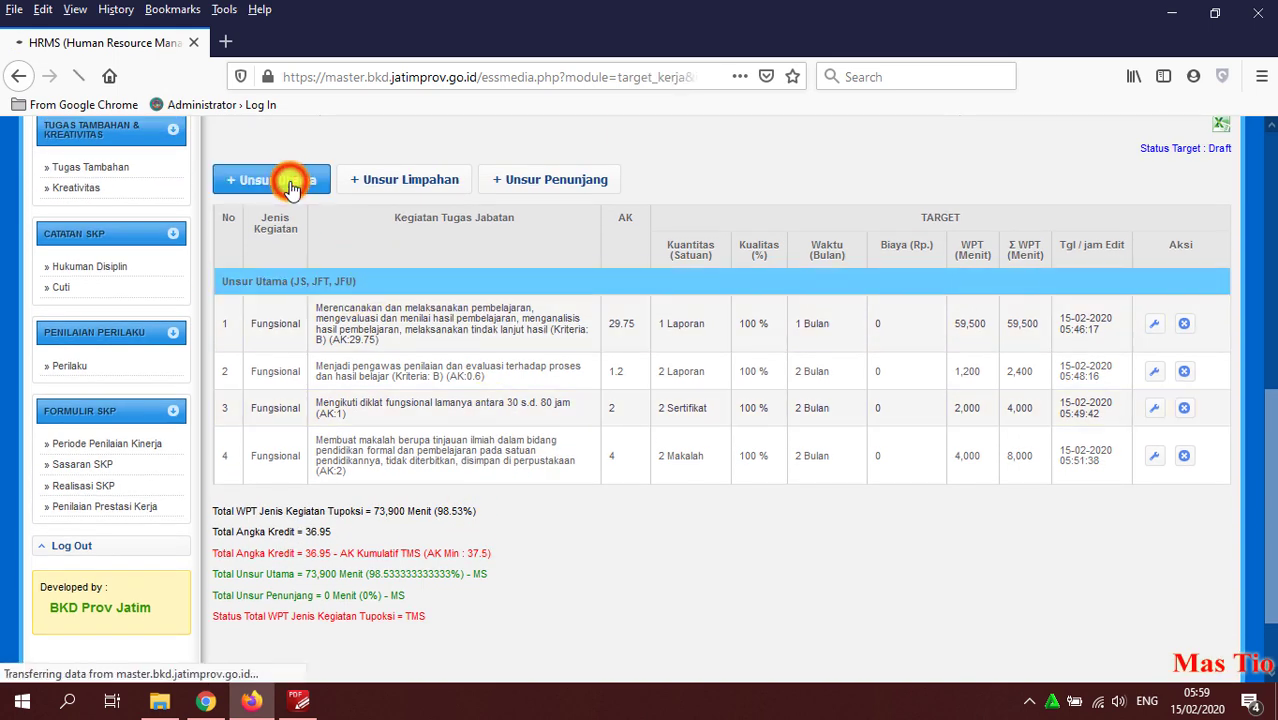
{"action": "left_click", "coordinate": [297, 512]}
{"action": "left_click", "coordinate": [278, 555]}
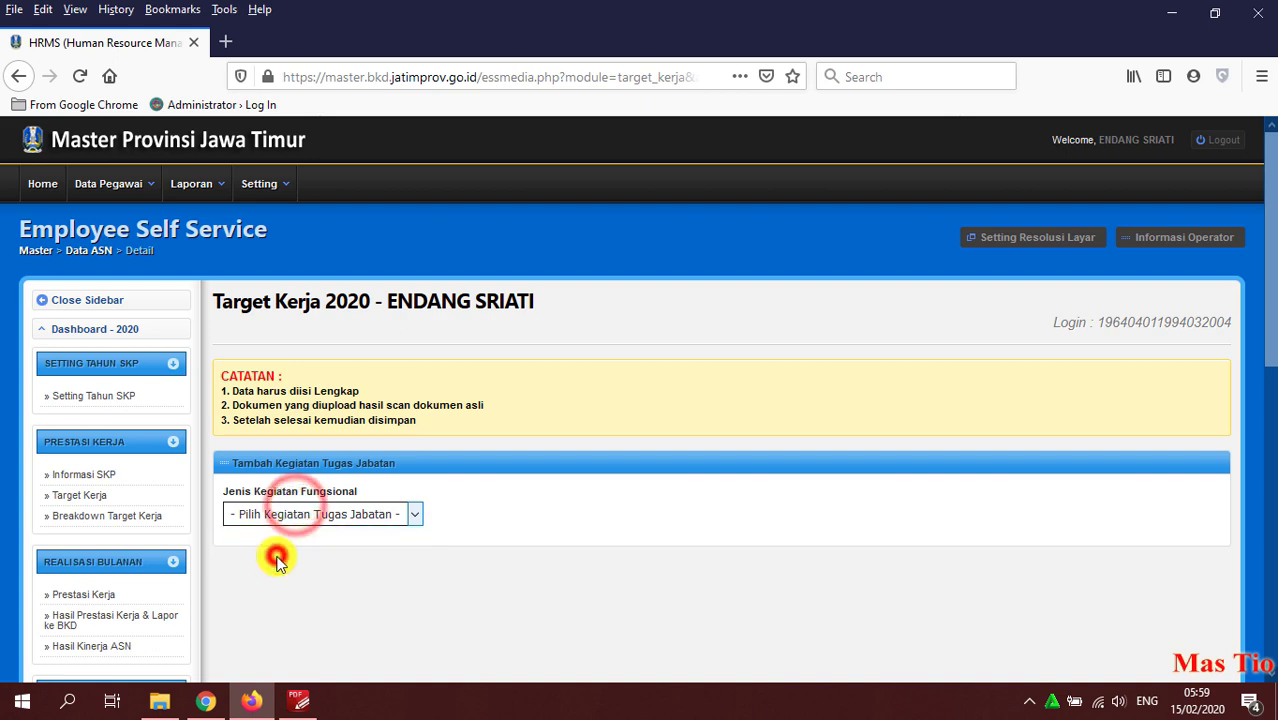
Search the descriptions for "modul" and choose 76719-Membuat modul/diktat pembelajaran per semester yang digunakan di tingkat sekolah/madrasah setempat
{"action": "left_click", "coordinate": [906, 611]}
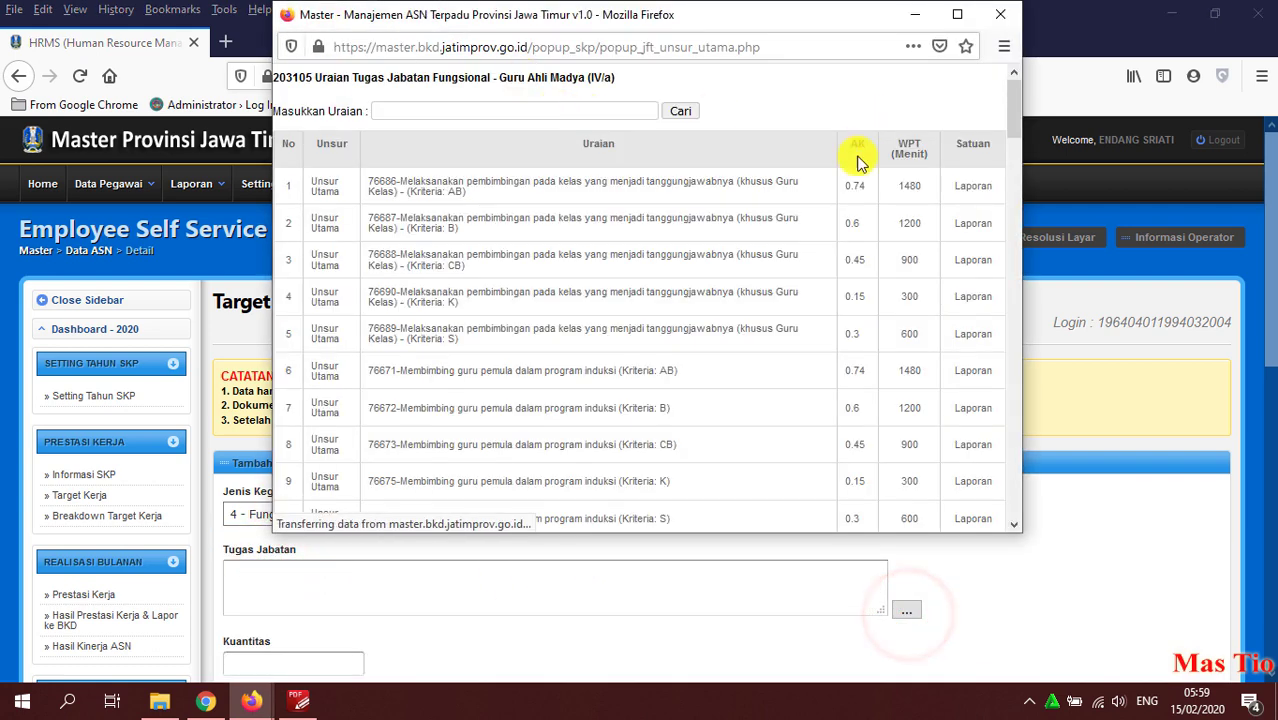
{"action": "type", "text": "modul"}
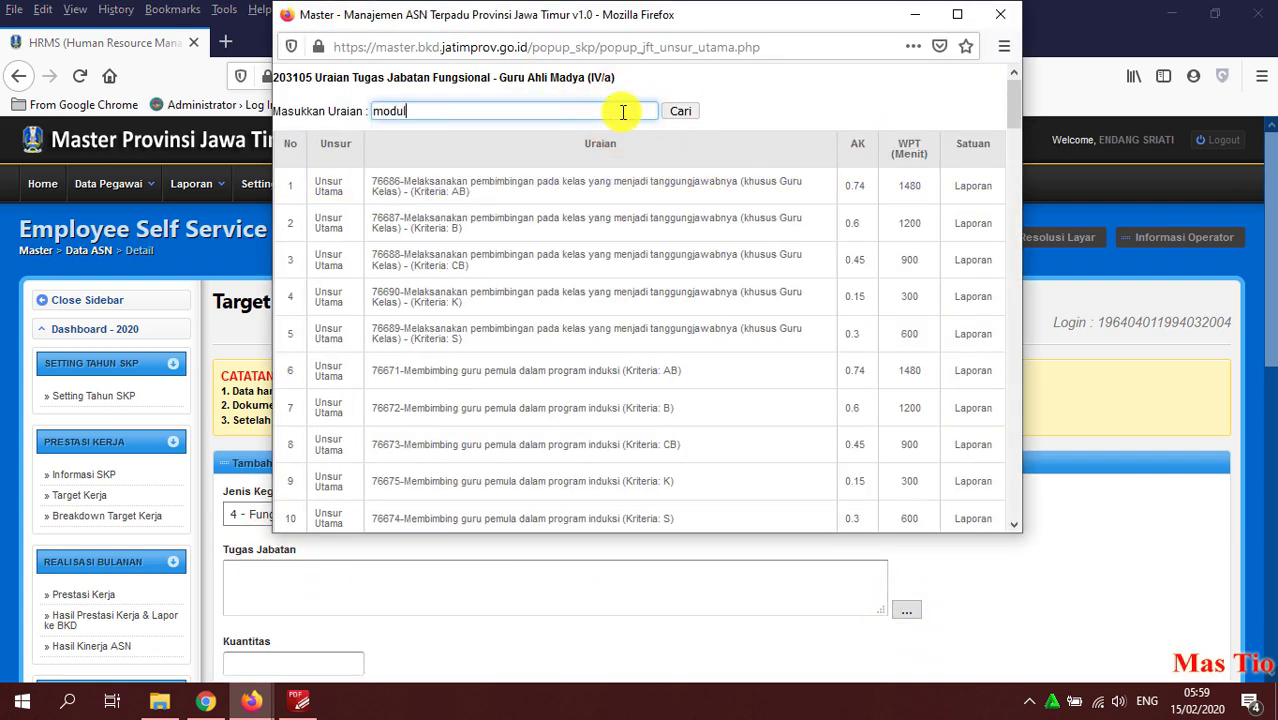
{"action": "key", "text": "Return"}
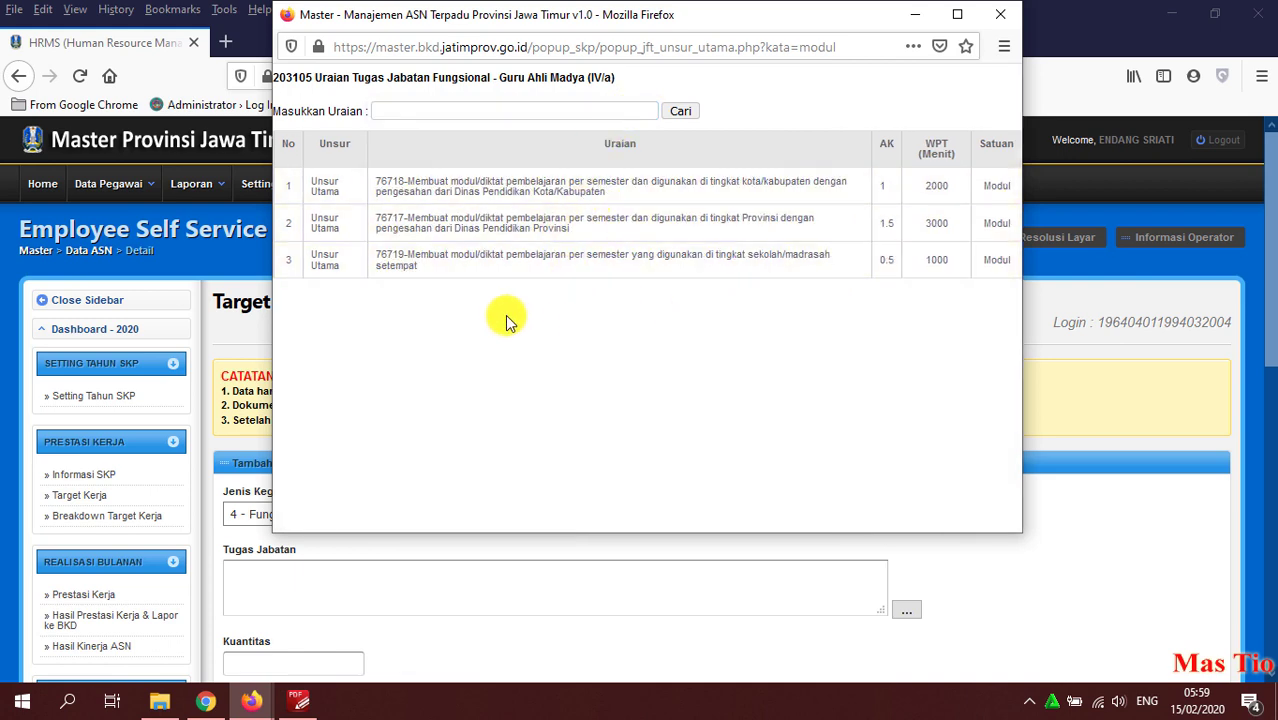
{"action": "left_click", "coordinate": [518, 262]}
Set the modul activity's Kuantitas to 2 and Waktu to 4 months, then save it and confirm
{"action": "scroll", "coordinate": [531, 388], "scroll_direction": "down", "scroll_amount": 5}
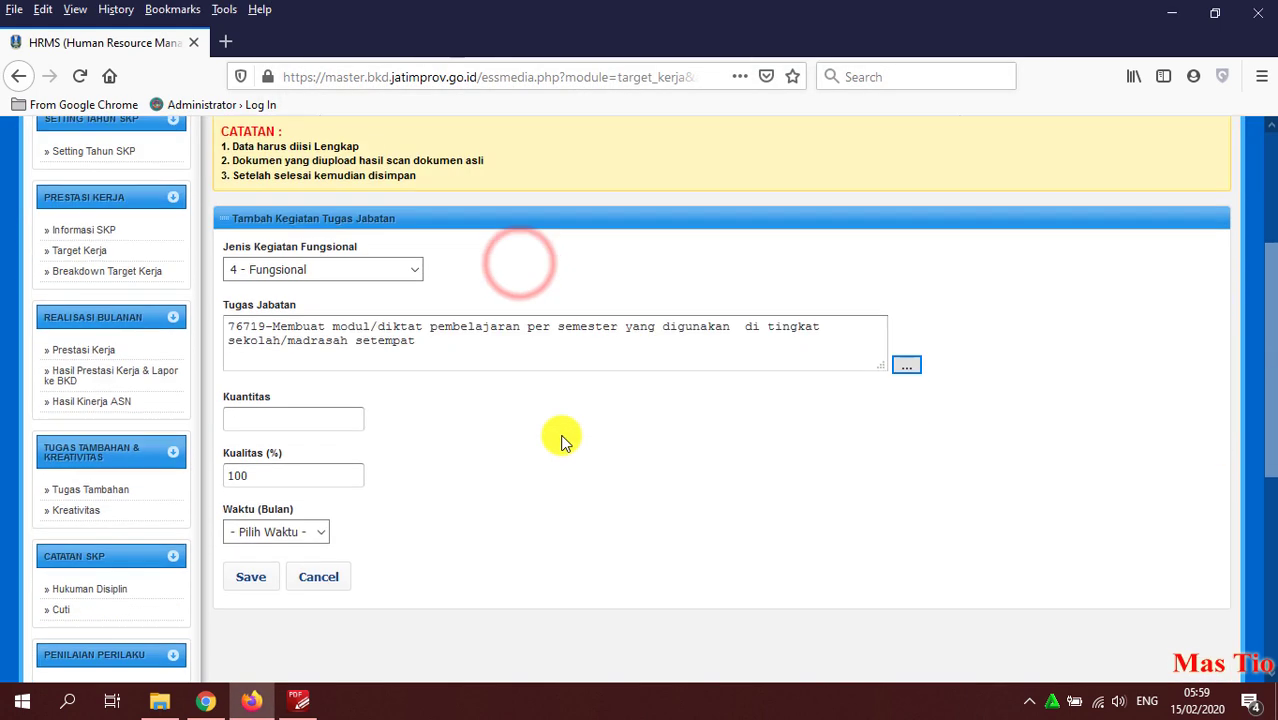
{"action": "type", "text": "2"}
{"action": "left_click", "coordinate": [489, 370]}
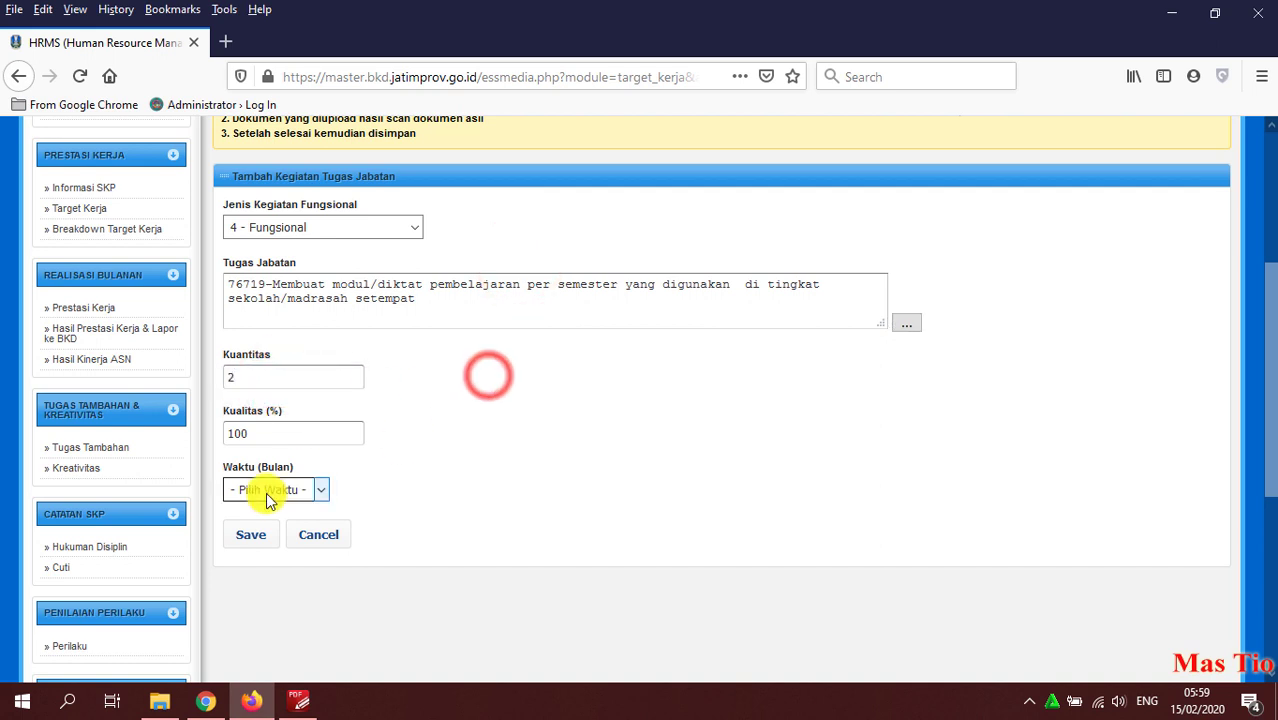
{"action": "left_click", "coordinate": [271, 490]}
{"action": "left_click", "coordinate": [278, 278]}
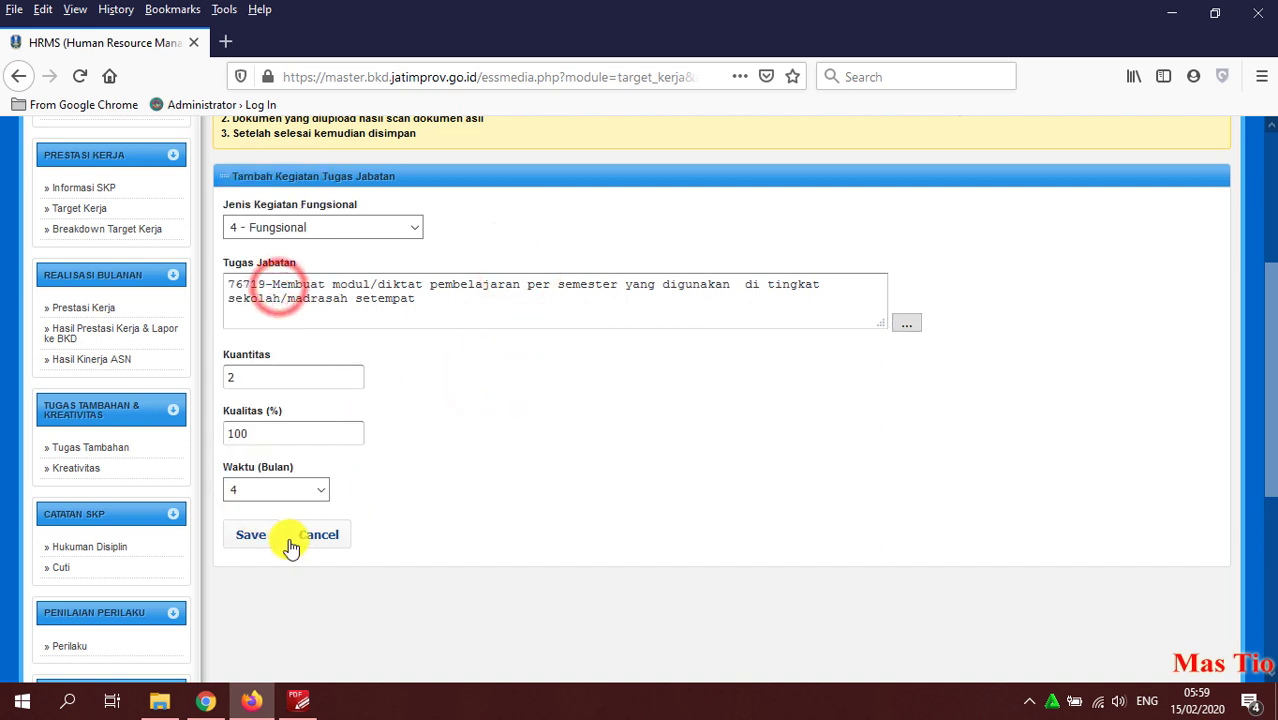
{"action": "left_click", "coordinate": [251, 534]}
{"action": "left_click", "coordinate": [648, 366]}
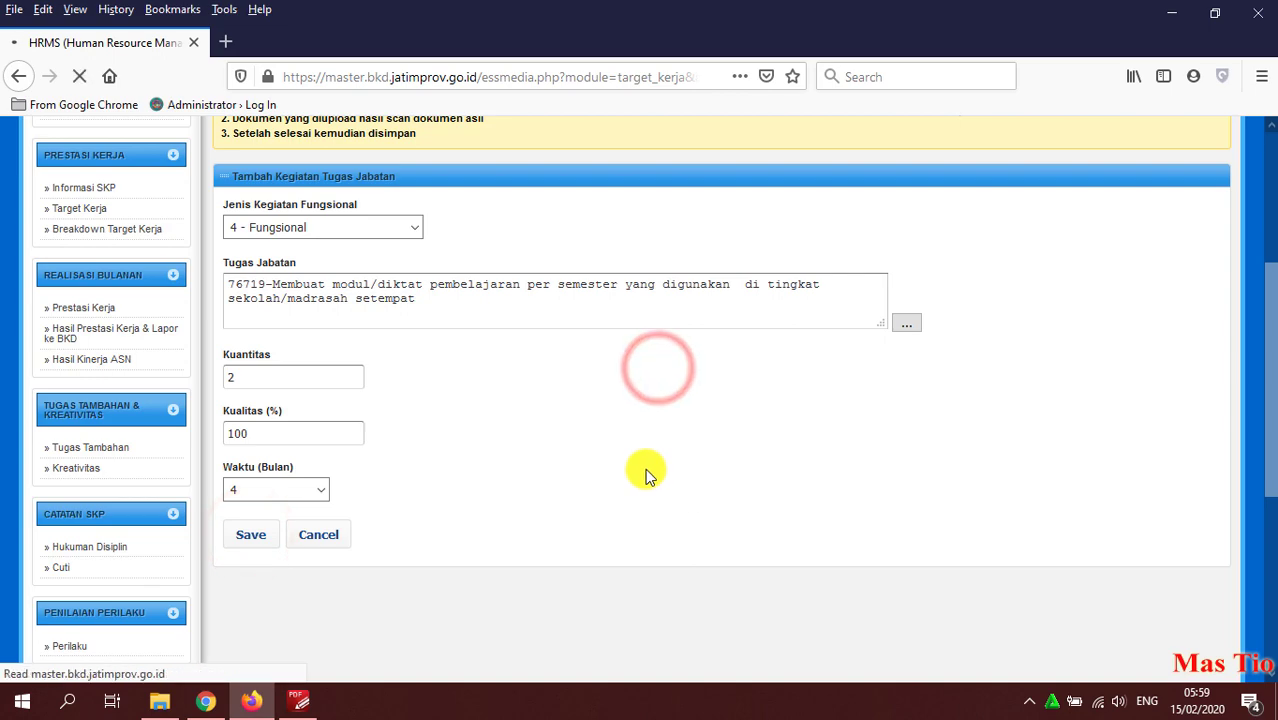
Review the Total WPT percentage, Angka Kredit and status lines, along with the Unsur Utama activities in the target table
{"action": "scroll", "coordinate": [612, 430], "scroll_direction": "down", "scroll_amount": 5}
{"action": "scroll", "coordinate": [614, 432], "scroll_direction": "down", "scroll_amount": 4}
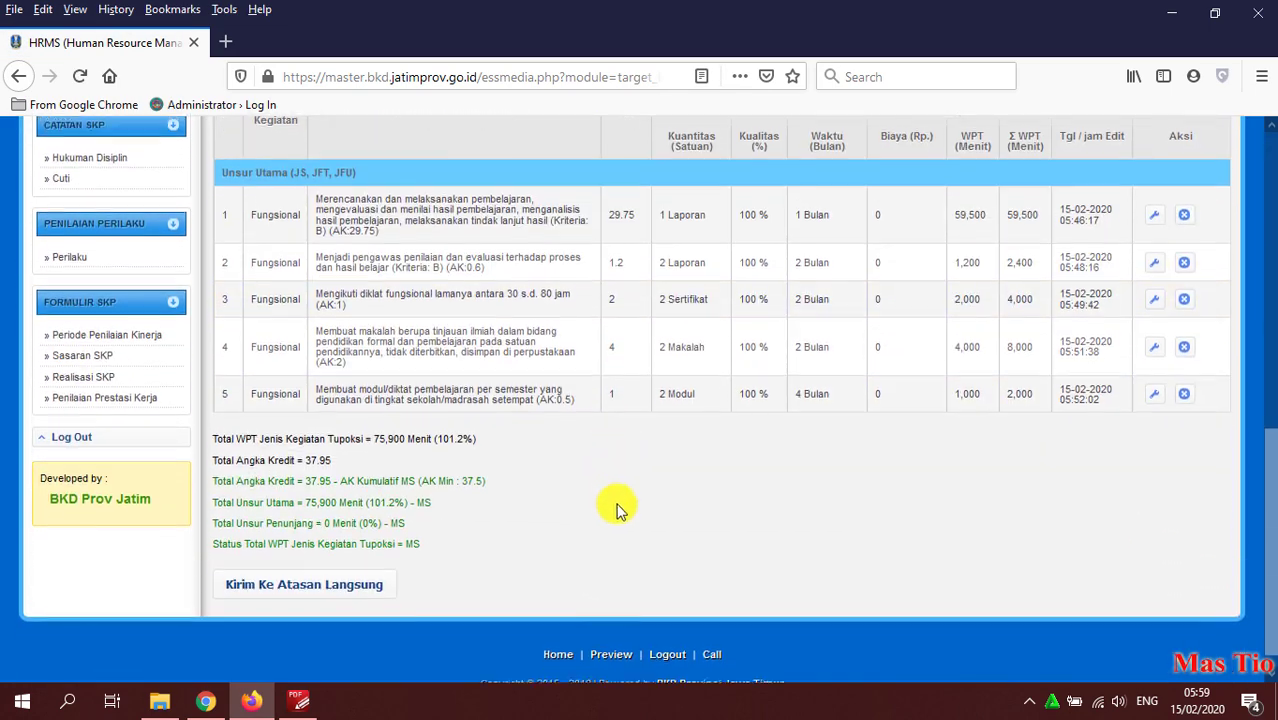
{"action": "left_click_drag", "start_coordinate": [212, 413], "coordinate": [397, 413]}
{"action": "left_click", "coordinate": [448, 415]}
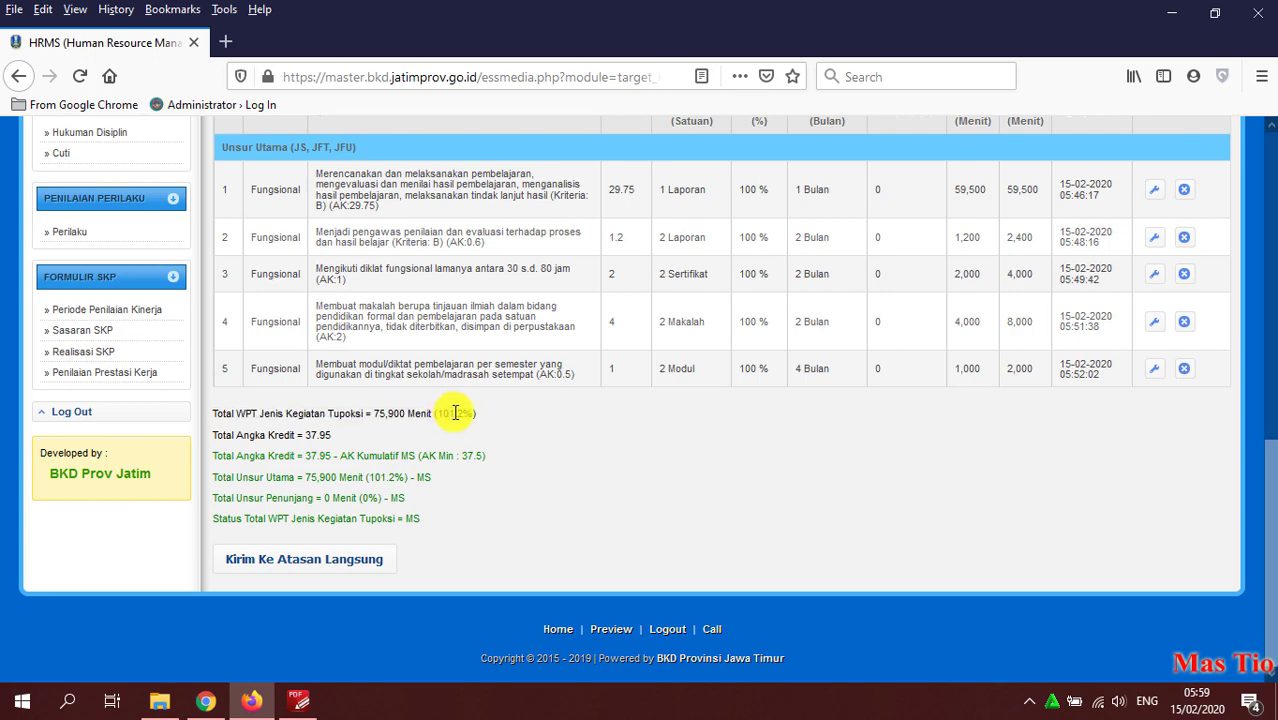
{"action": "left_click", "coordinate": [487, 414]}
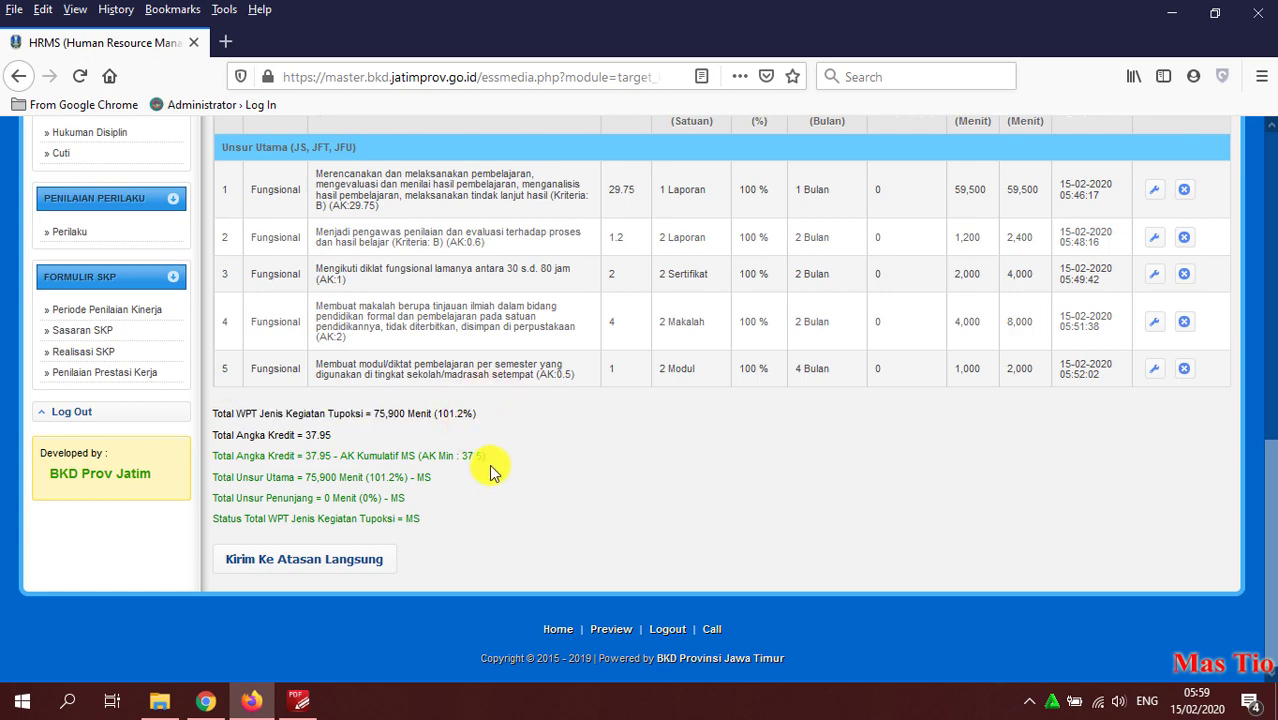
{"action": "scroll", "coordinate": [491, 466], "scroll_direction": "up", "scroll_amount": 5}
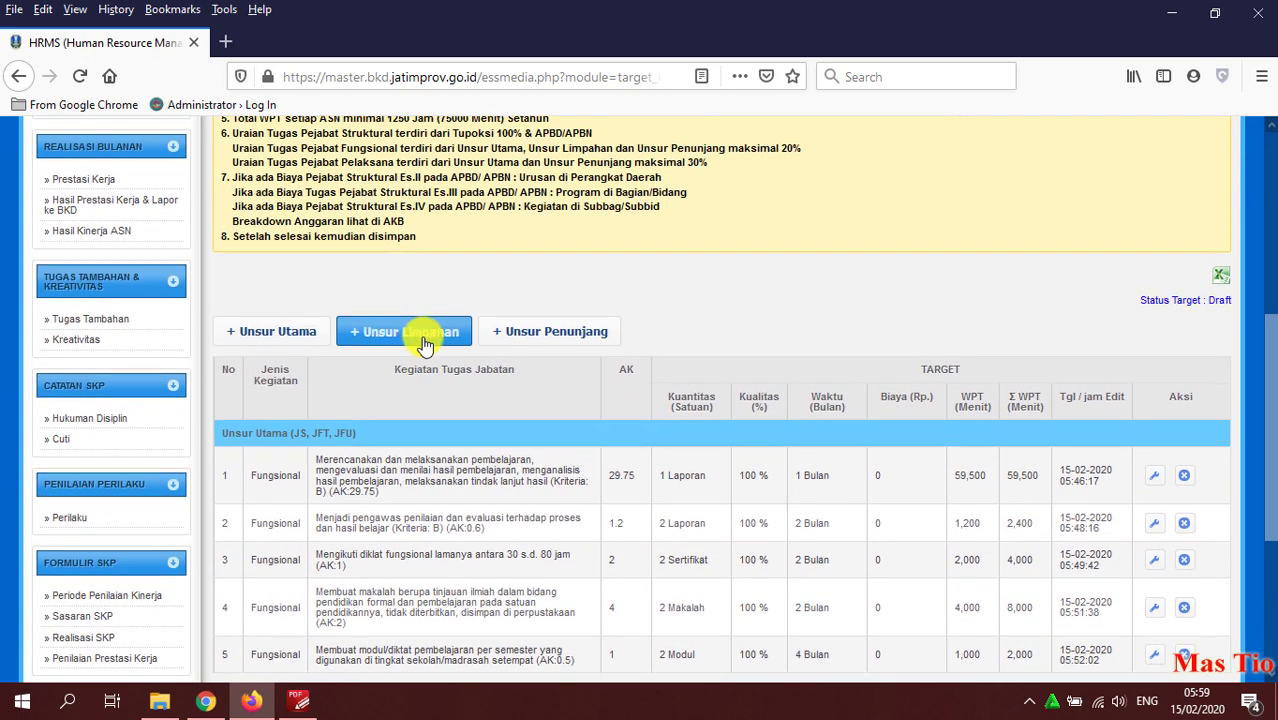
{"action": "scroll", "coordinate": [440, 390], "scroll_direction": "down", "scroll_amount": 5}
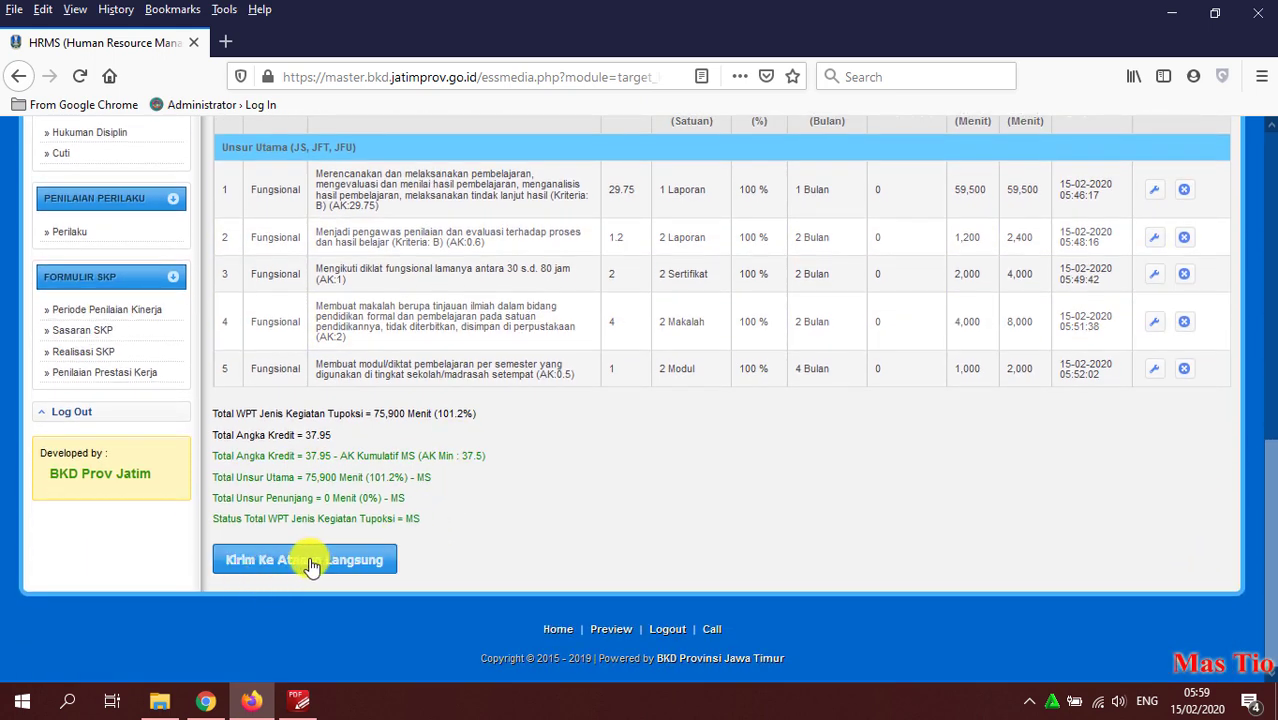
{"action": "scroll", "coordinate": [399, 330], "scroll_direction": "up", "scroll_amount": 3}
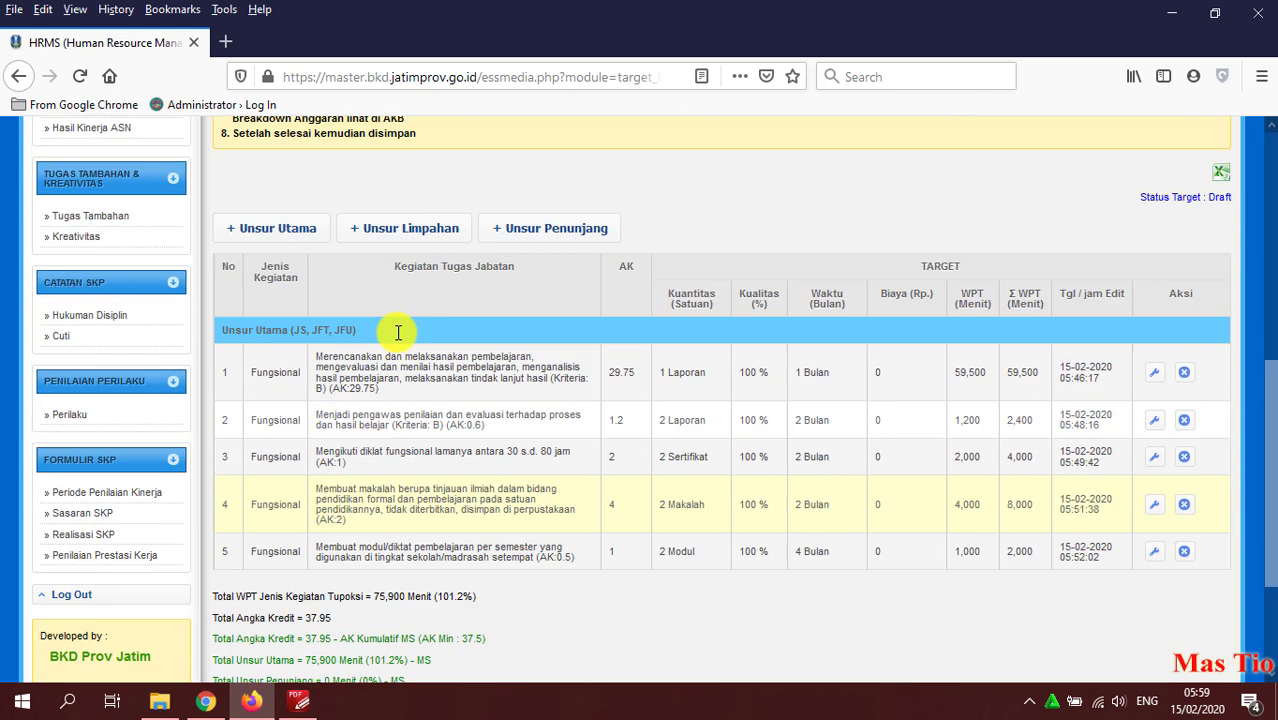
{"action": "left_click", "coordinate": [222, 342]}
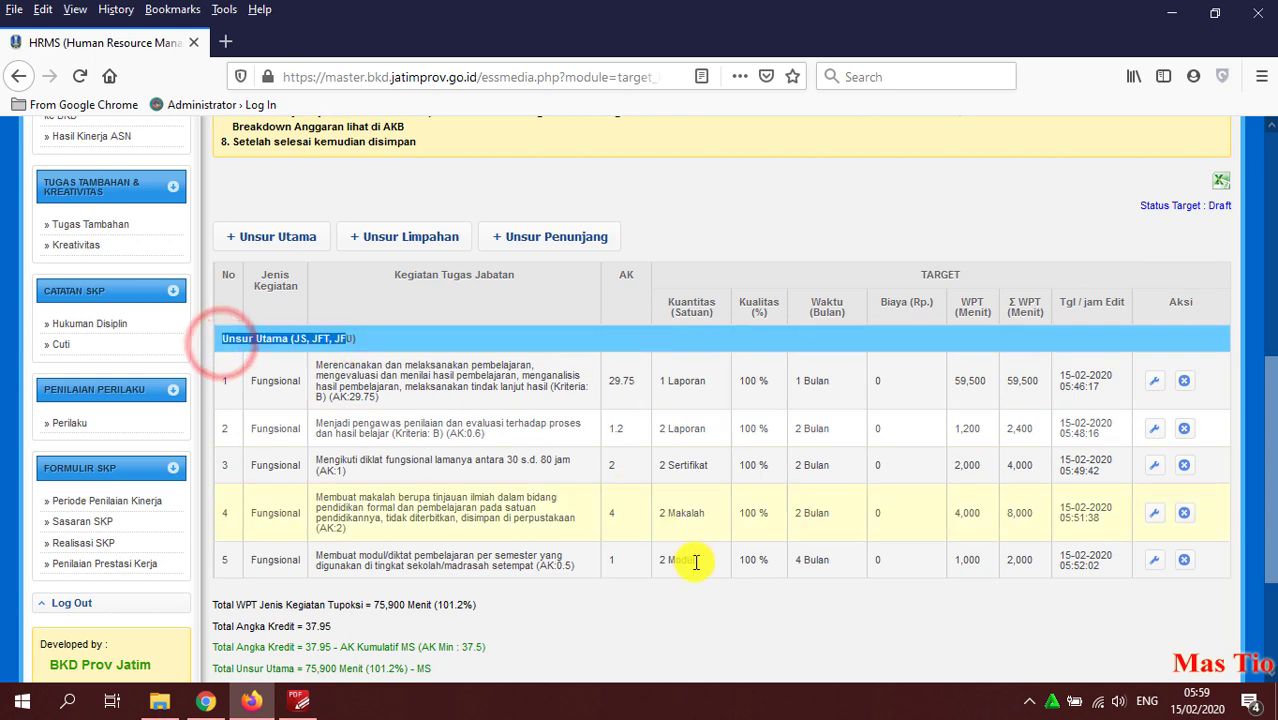
{"action": "triple_click", "coordinate": [645, 605]}
{"action": "left_click", "coordinate": [565, 578]}
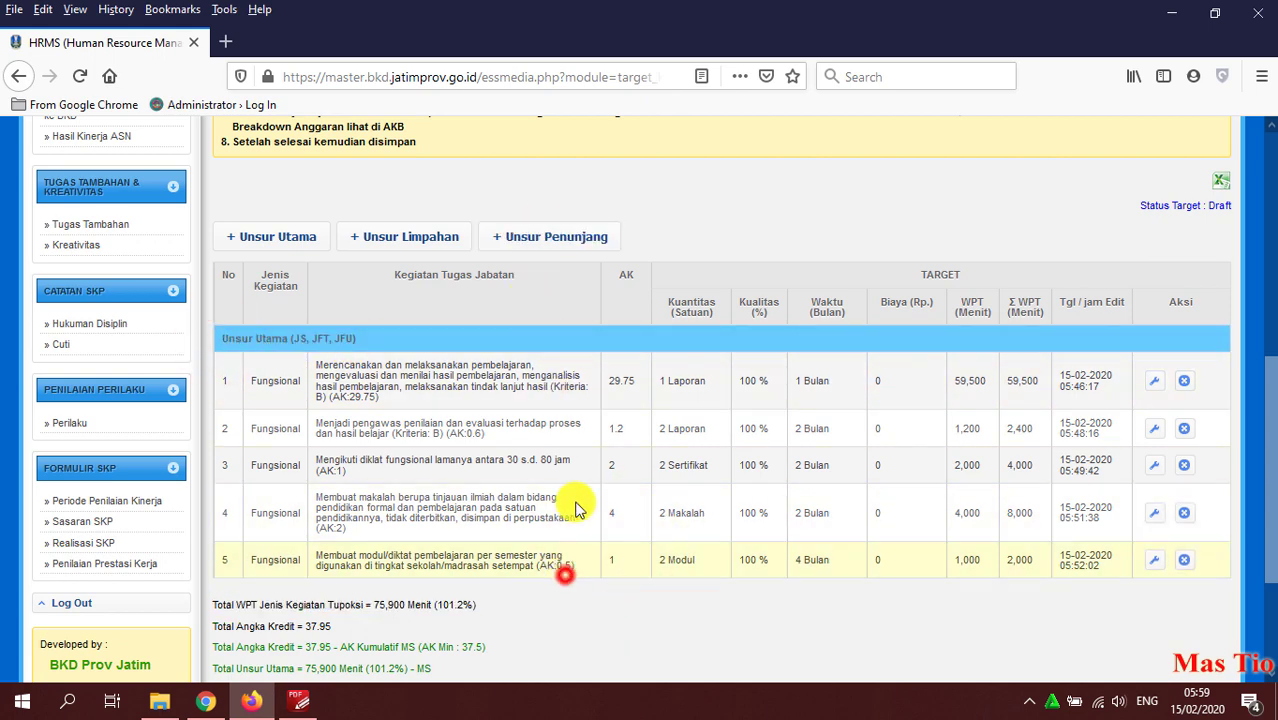
Start a new Unsur Penunjang activity and set its Jenis Kegiatan Fungsional to 4 - Fungsional
{"action": "left_click", "coordinate": [541, 235]}
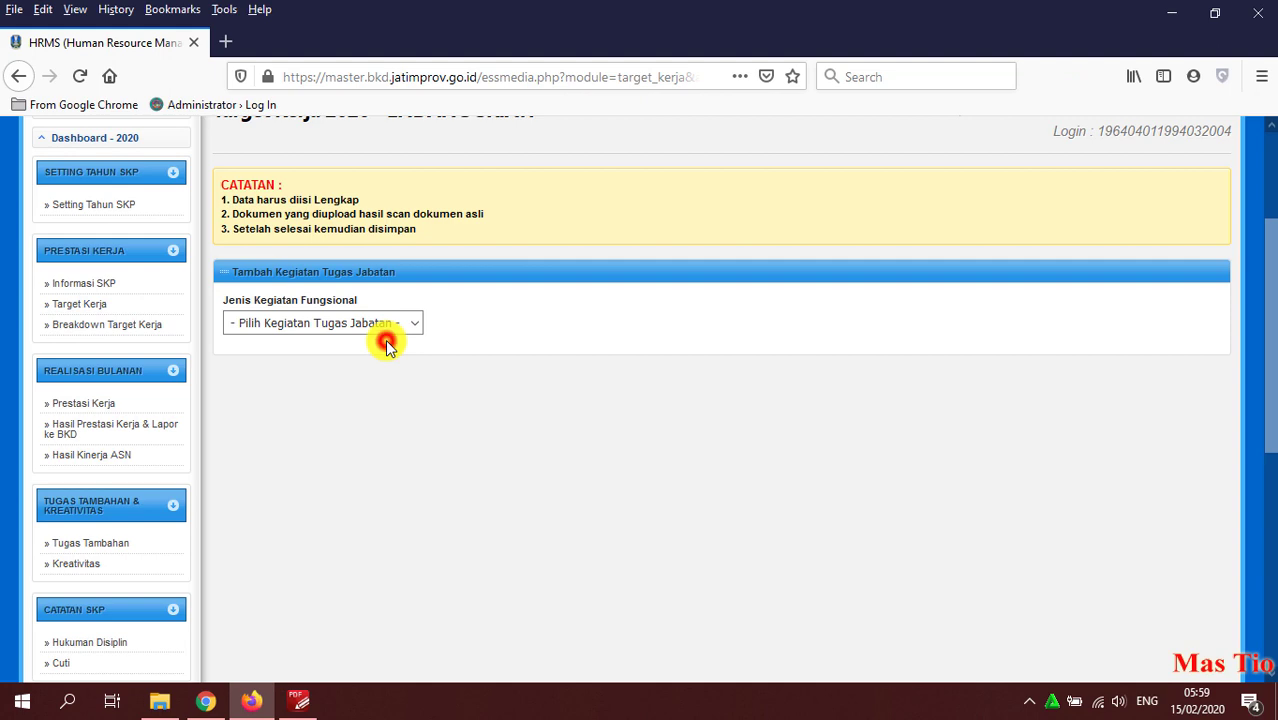
{"action": "left_click", "coordinate": [386, 337]}
{"action": "left_click", "coordinate": [328, 385]}
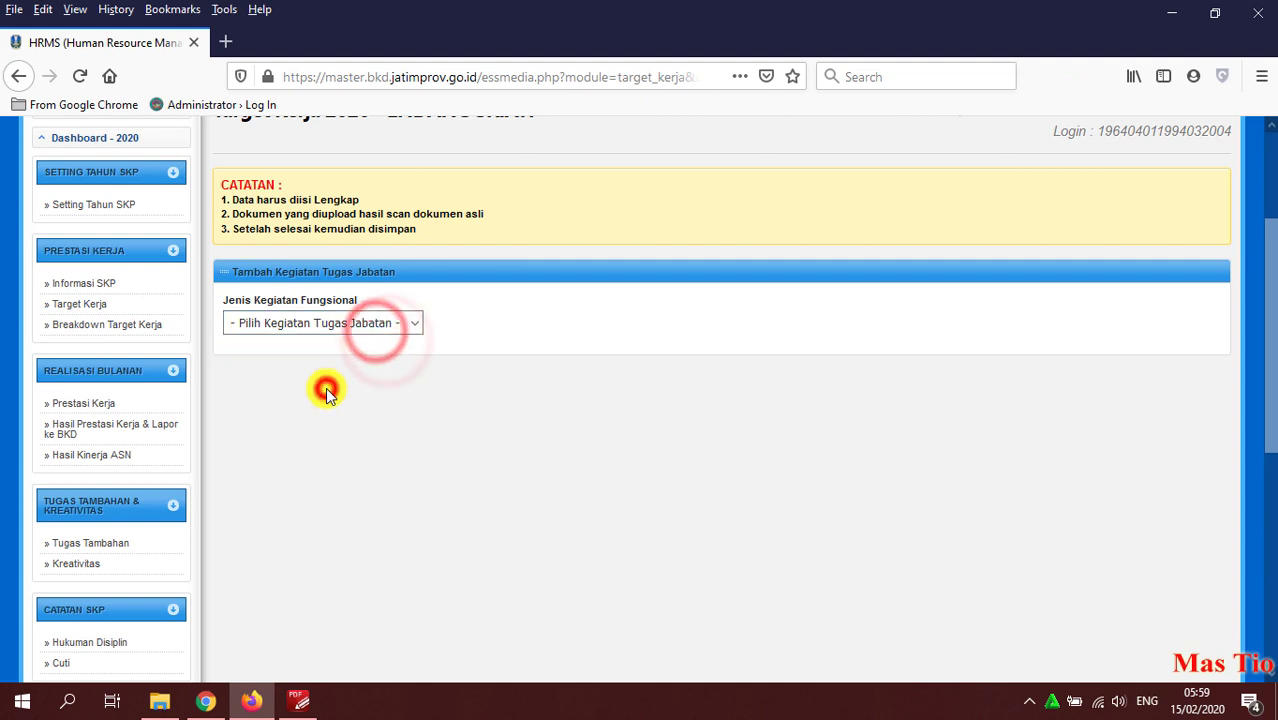
{"action": "left_click", "coordinate": [337, 328]}
{"action": "left_click", "coordinate": [300, 370]}
Choose 19168-Membimbing siswa dalam praktik kerja nyata / praktik industri / ekstrakurikuler dan yang sejenisnya as the Tugas Jabatan
{"action": "left_click", "coordinate": [906, 418]}
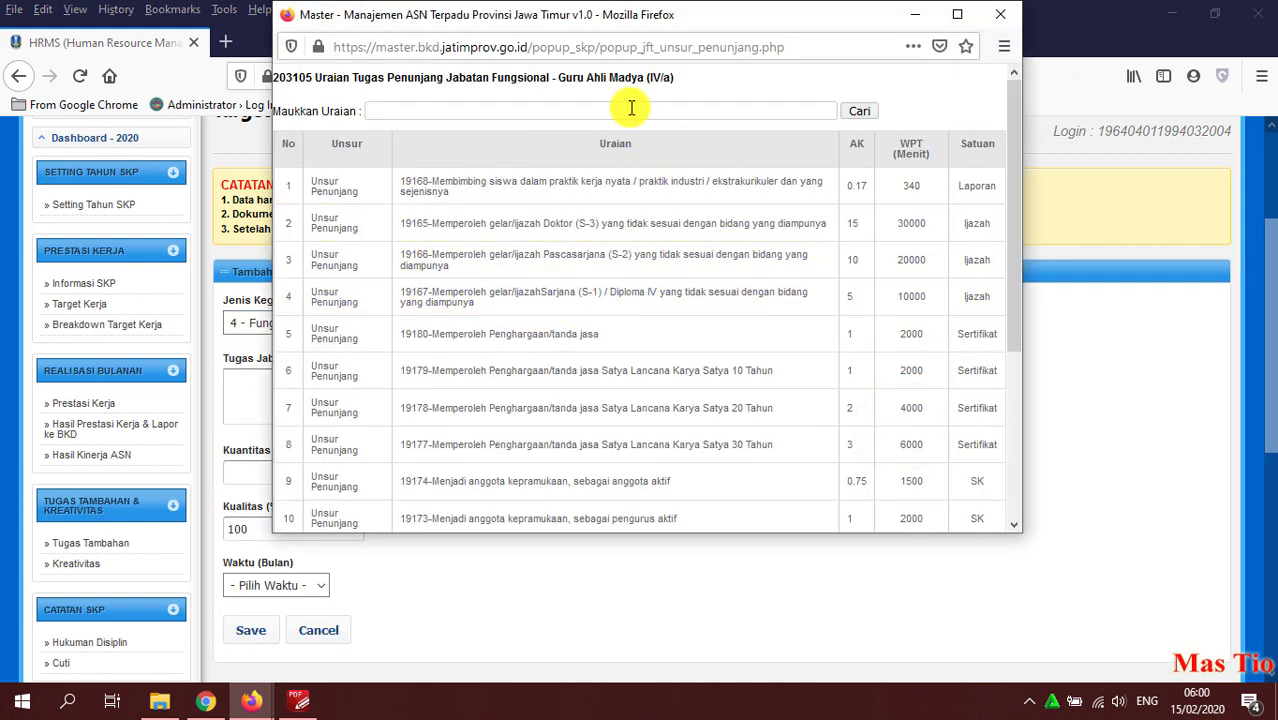
{"action": "left_click", "coordinate": [631, 109]}
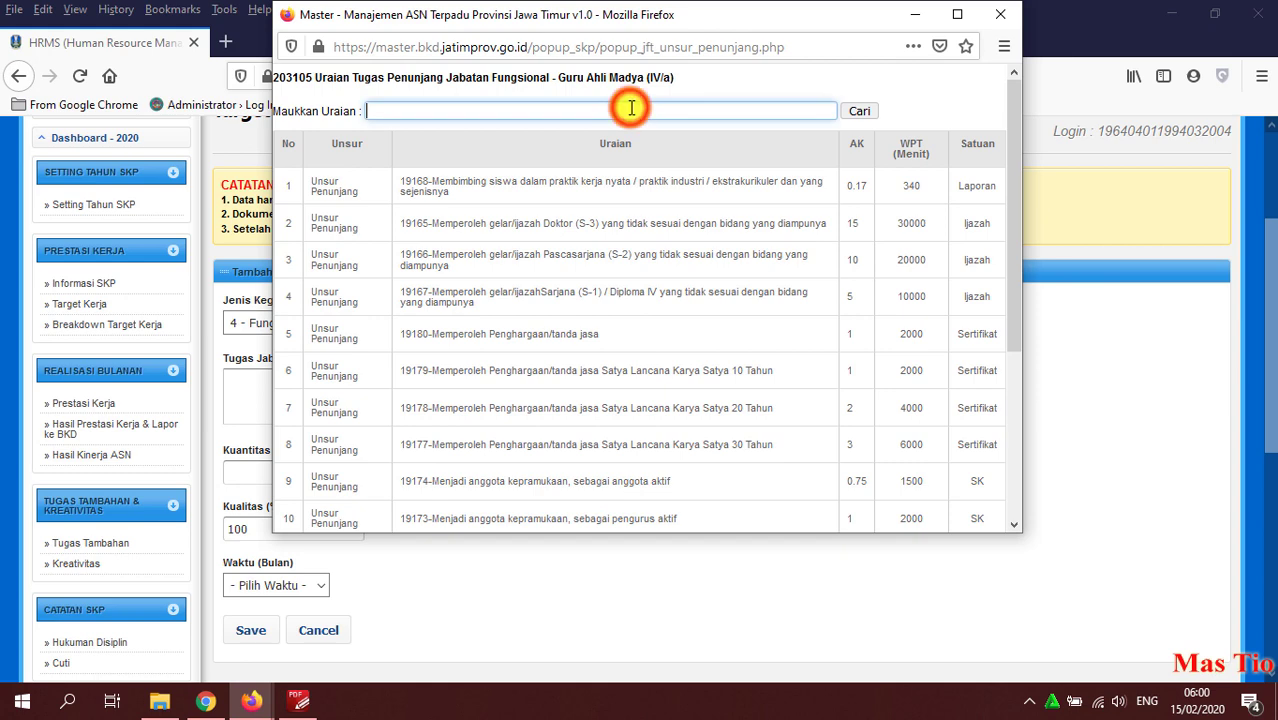
{"action": "left_click", "coordinate": [642, 186]}
Set the student guidance activity's Kuantitas to 2 and Waktu to 2 months, then save it and confirm
{"action": "scroll", "coordinate": [400, 390], "scroll_direction": "down", "scroll_amount": 2}
{"action": "left_click", "coordinate": [303, 374]}
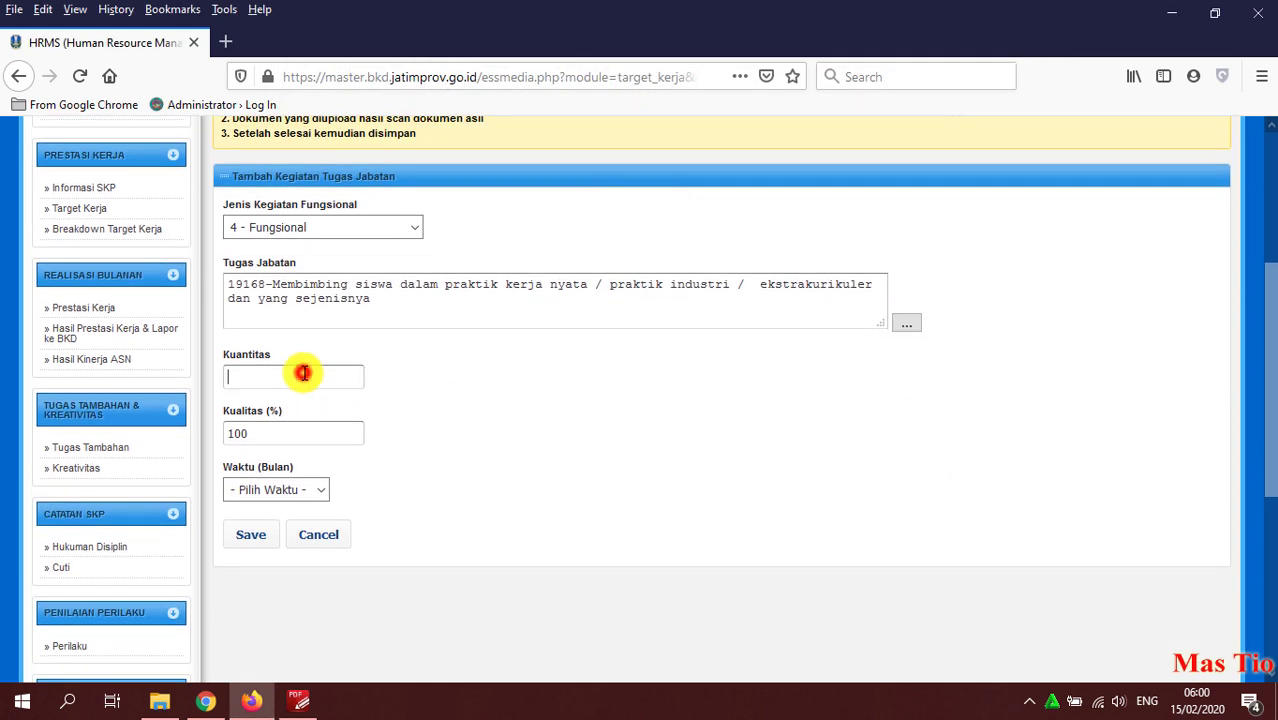
{"action": "type", "text": "2"}
{"action": "left_click", "coordinate": [295, 490]}
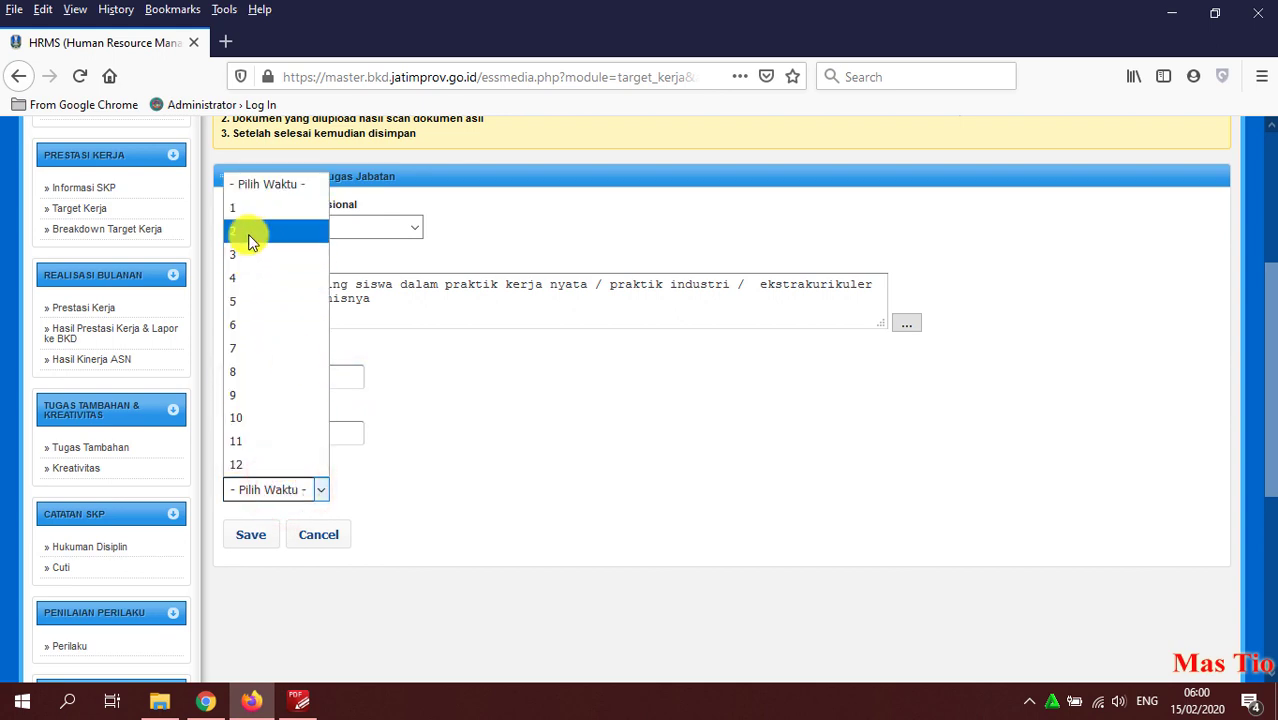
{"action": "left_click", "coordinate": [250, 229]}
{"action": "left_click", "coordinate": [268, 530]}
{"action": "left_click", "coordinate": [640, 361]}
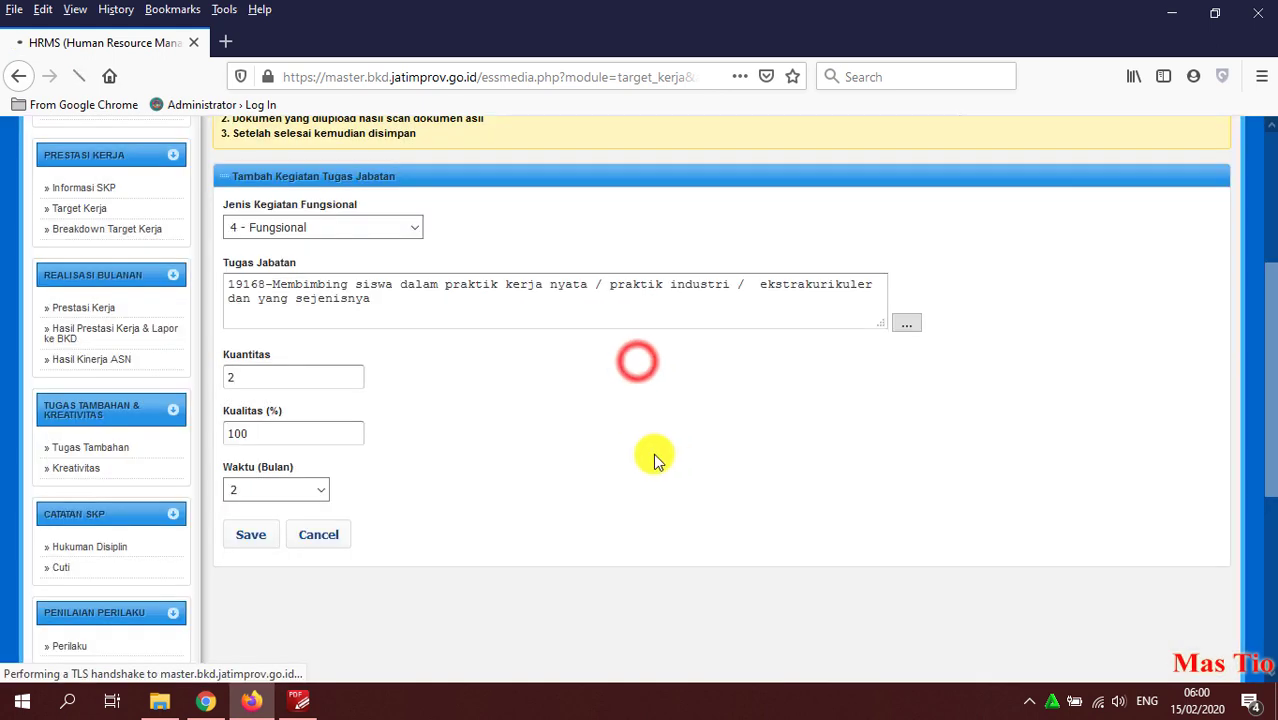
Check the Unsur Utama and Unsur Penunjang groups in the target table, then start another Unsur Penunjang activity as 4 - Fungsional
{"action": "scroll", "coordinate": [606, 405], "scroll_direction": "down", "scroll_amount": 10}
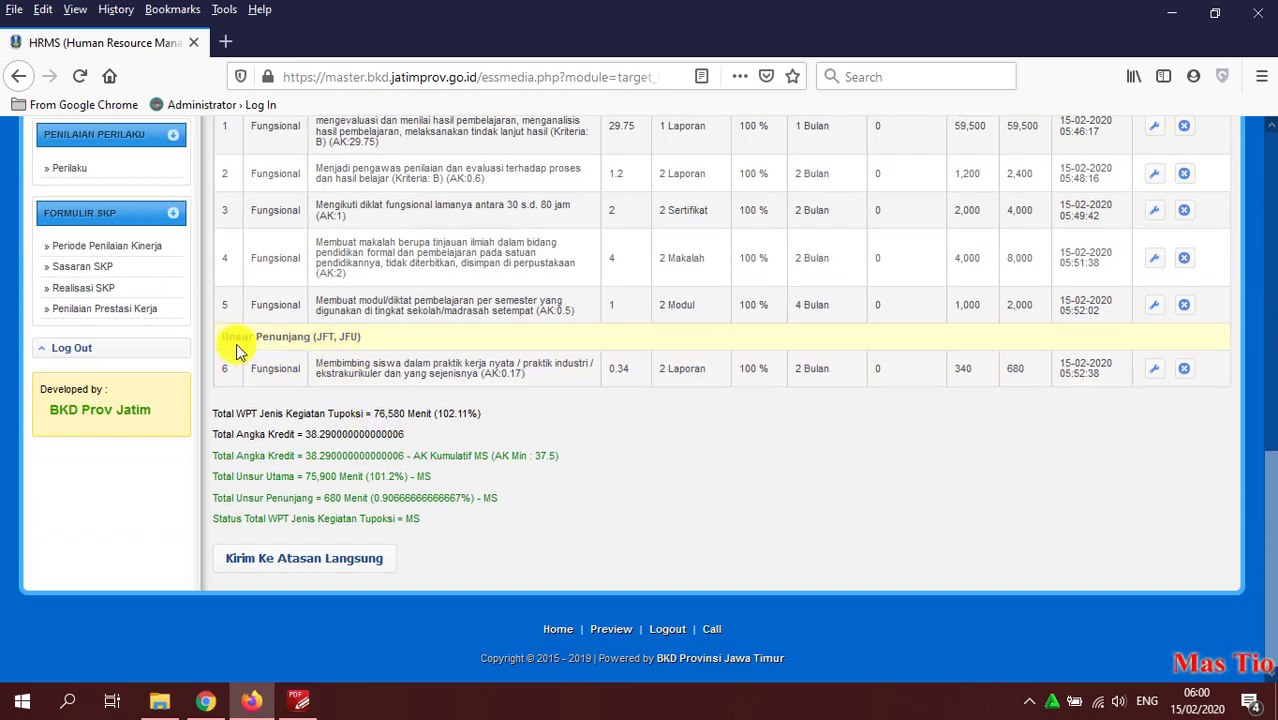
{"action": "scroll", "coordinate": [388, 342], "scroll_direction": "up", "scroll_amount": 3}
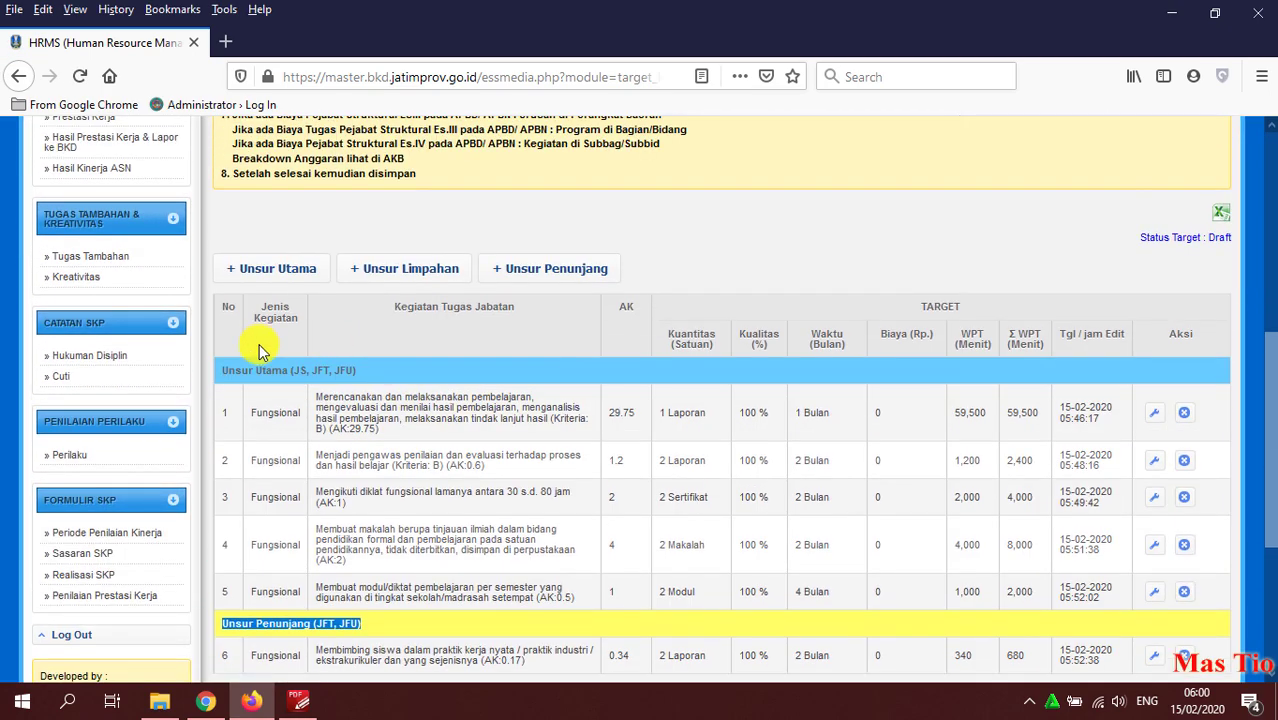
{"action": "left_click_drag", "start_coordinate": [215, 370], "coordinate": [428, 335]}
{"action": "left_click", "coordinate": [422, 329]}
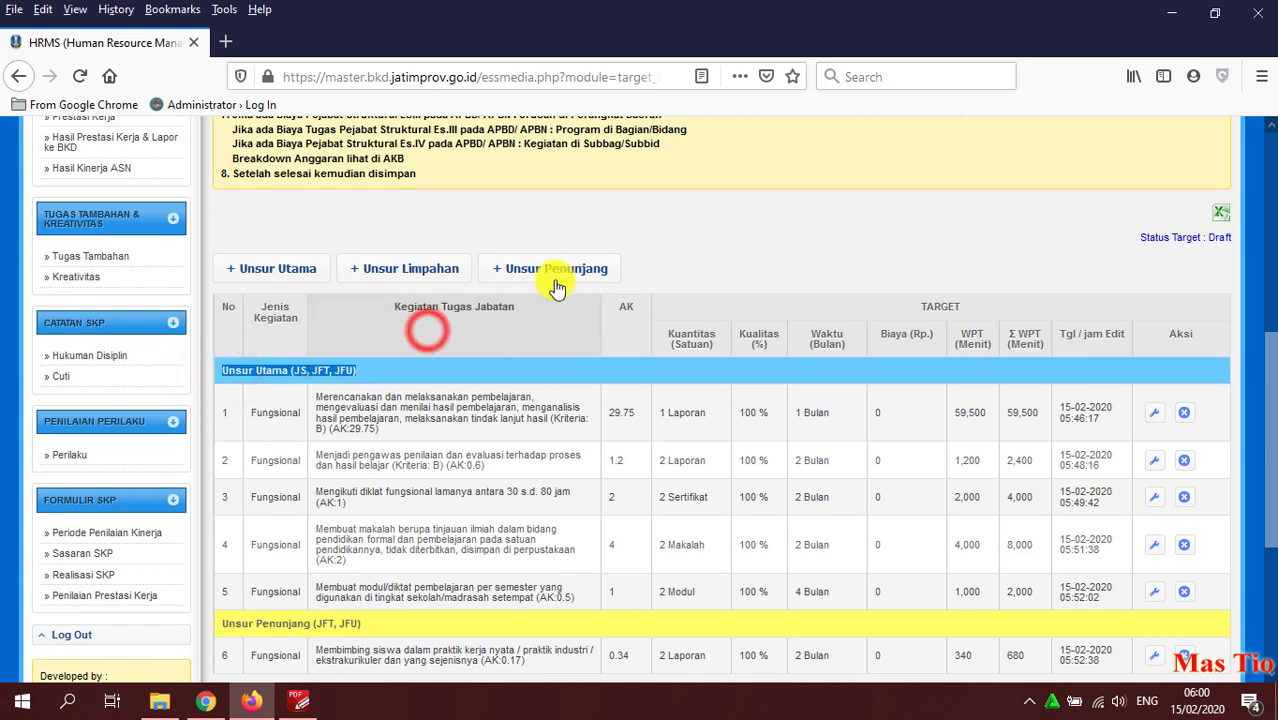
{"action": "left_click", "coordinate": [552, 270]}
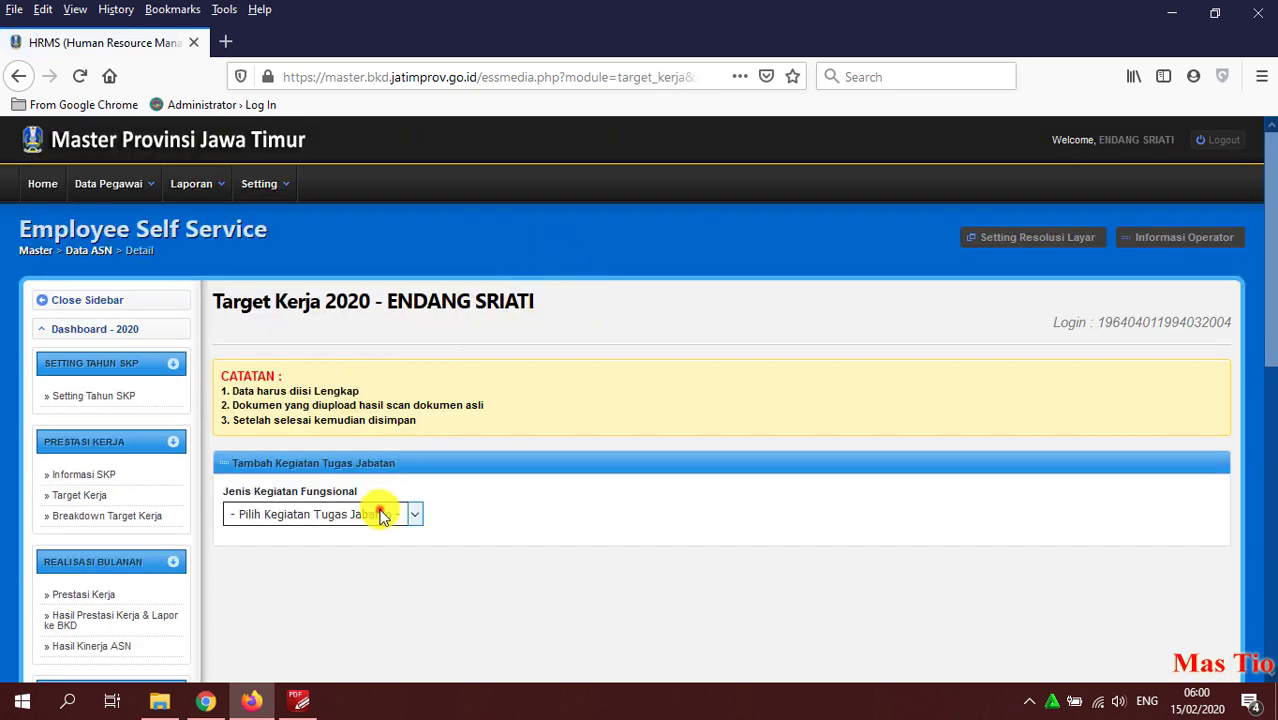
{"action": "left_click", "coordinate": [383, 515]}
{"action": "left_click", "coordinate": [290, 560]}
Choose 19174-Menjadi anggota kepramukaan, sebagai anggota aktif from the supporting task descriptions as the Tugas Jabatan
{"action": "scroll", "coordinate": [622, 448], "scroll_direction": "down", "scroll_amount": 5}
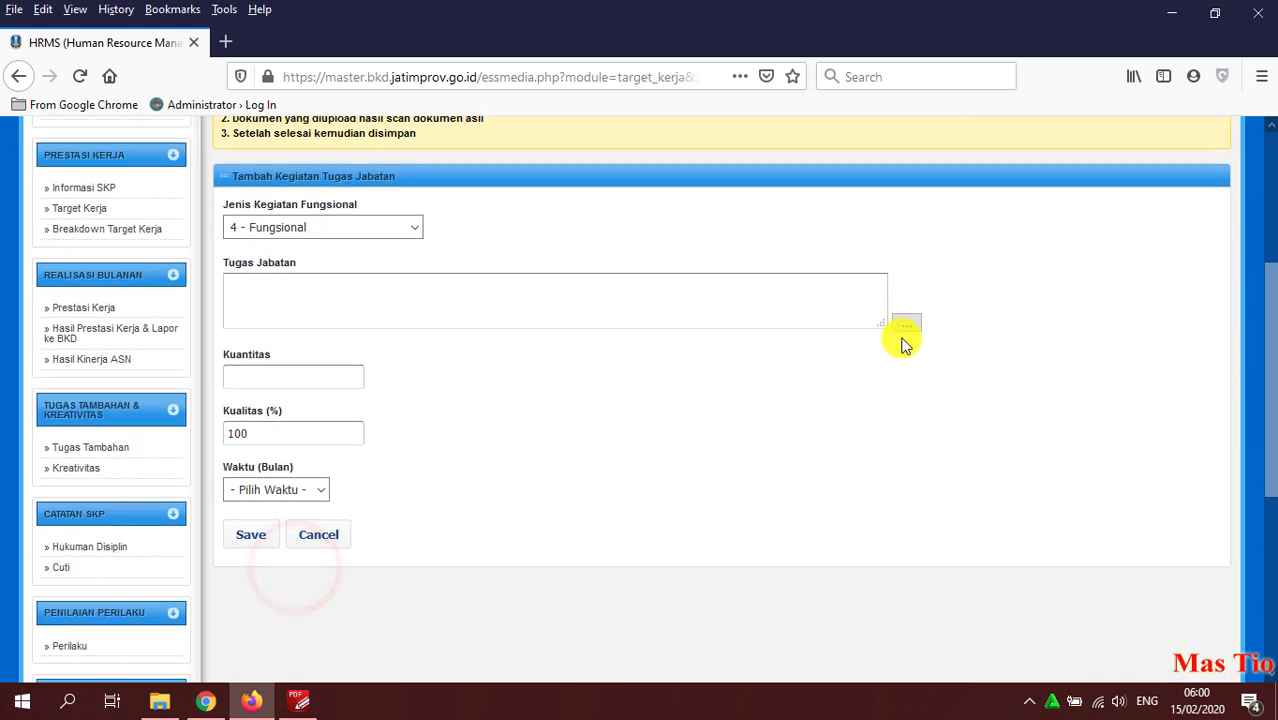
{"action": "left_click", "coordinate": [911, 322]}
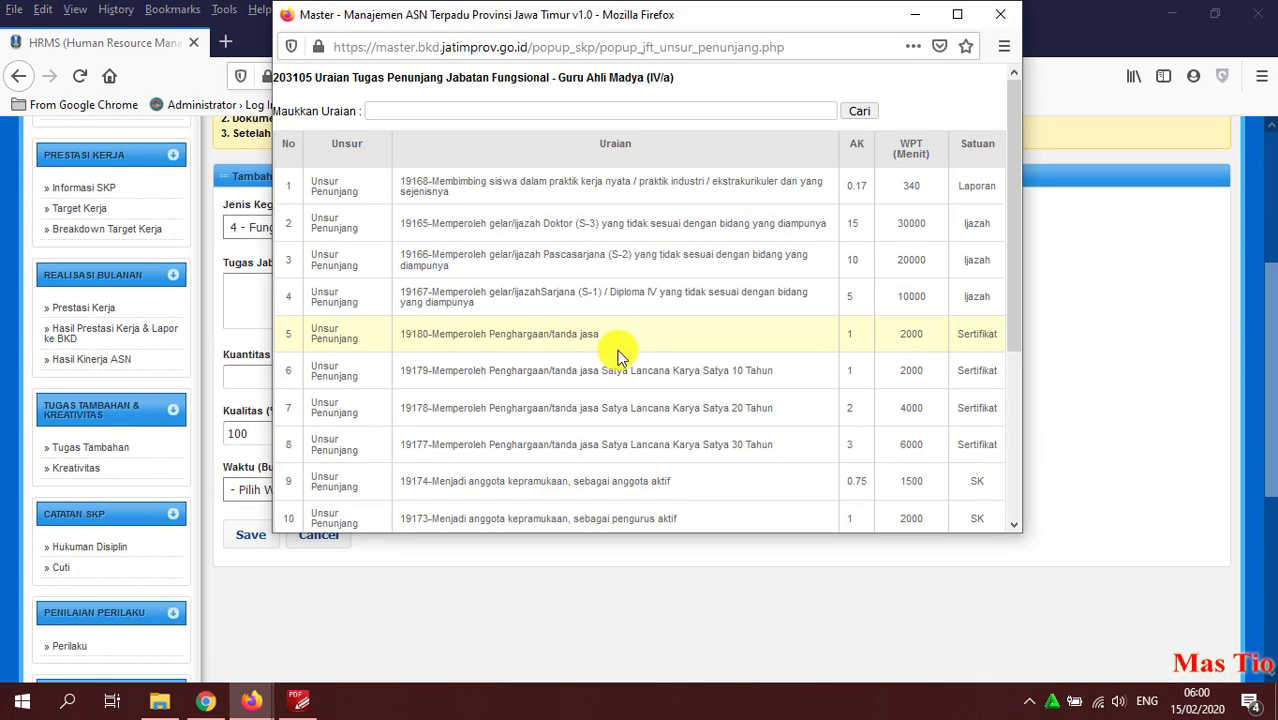
{"action": "scroll", "coordinate": [618, 357], "scroll_direction": "down", "scroll_amount": 2}
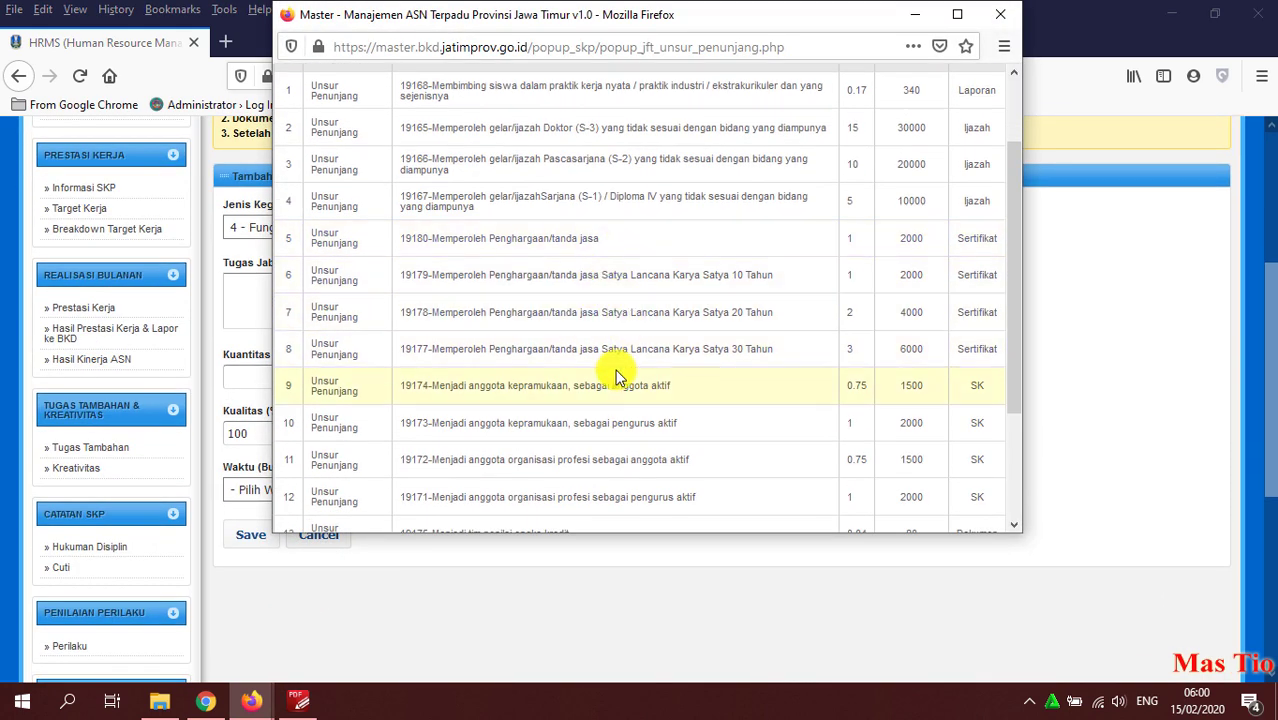
{"action": "scroll", "coordinate": [617, 378], "scroll_direction": "down", "scroll_amount": 2}
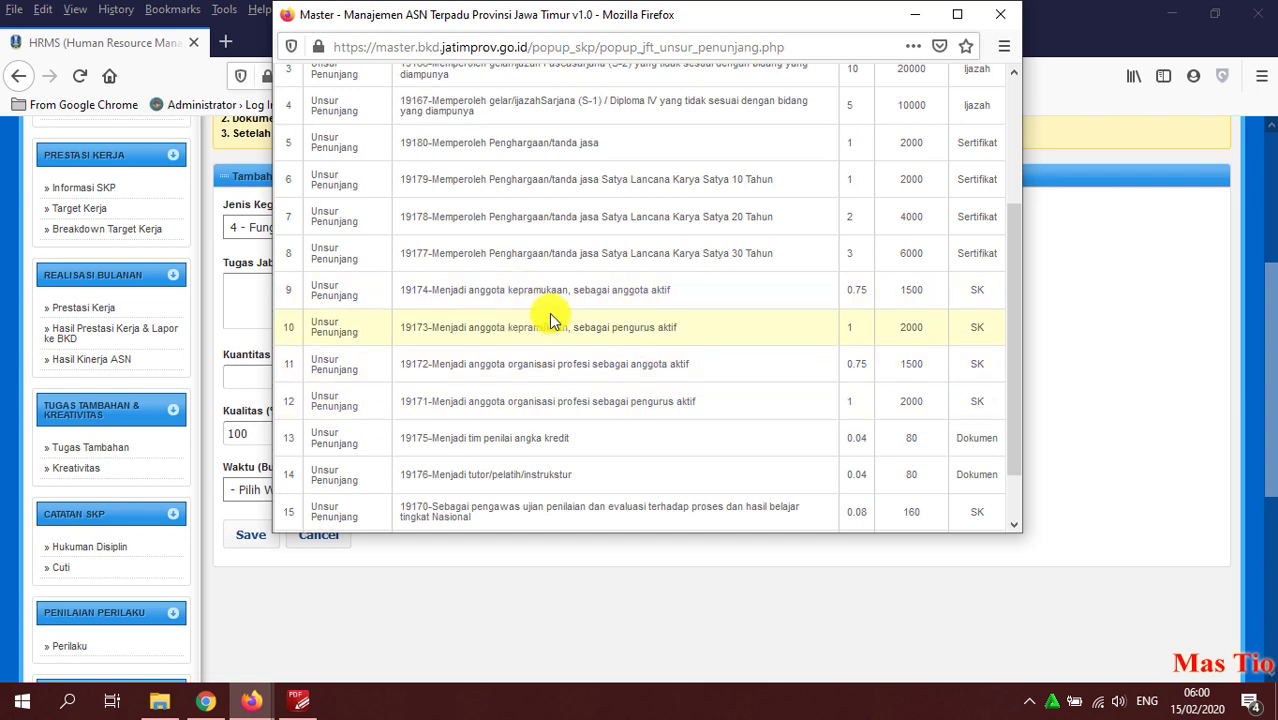
{"action": "left_click", "coordinate": [536, 291]}
Set the kepramukaan activity's Kuantitas to 1 and Waktu to 1 month, then save it and confirm
{"action": "scroll", "coordinate": [338, 302], "scroll_direction": "down", "scroll_amount": 2}
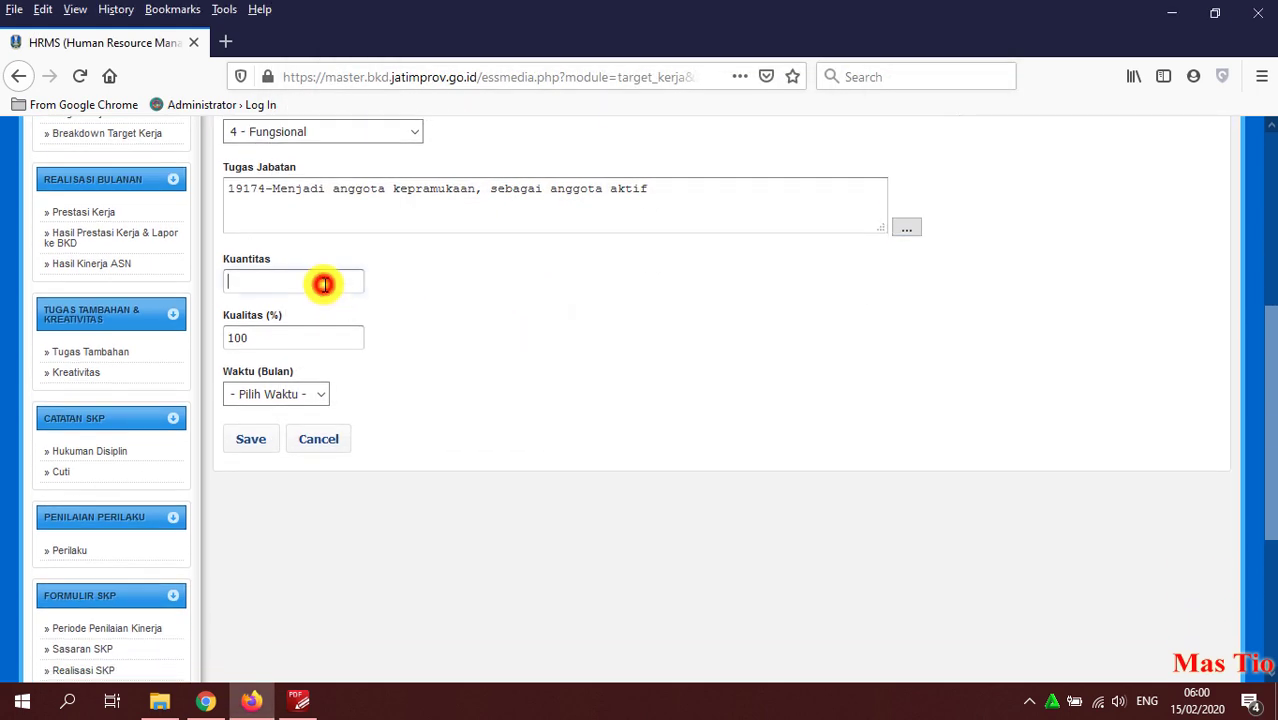
{"action": "type", "text": "1"}
{"action": "left_click", "coordinate": [514, 358]}
{"action": "left_click", "coordinate": [331, 393]}
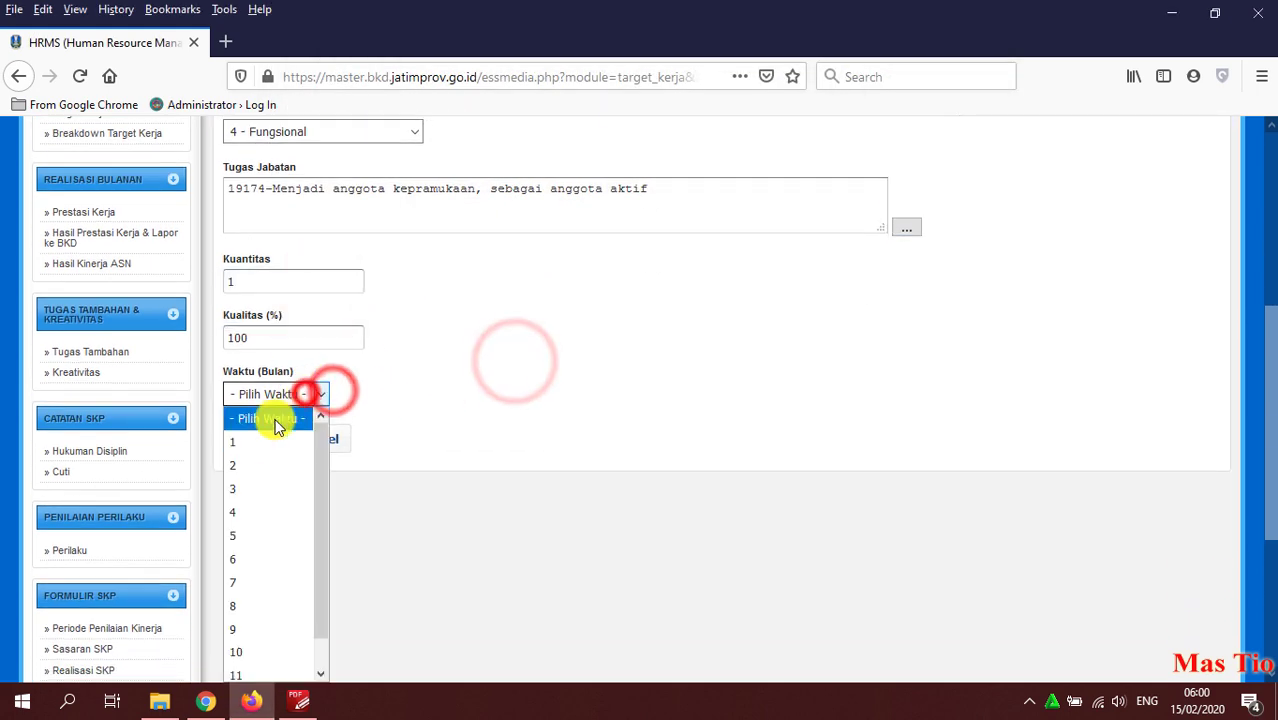
{"action": "left_click", "coordinate": [274, 441]}
{"action": "left_click", "coordinate": [251, 439]}
{"action": "left_click", "coordinate": [628, 370]}
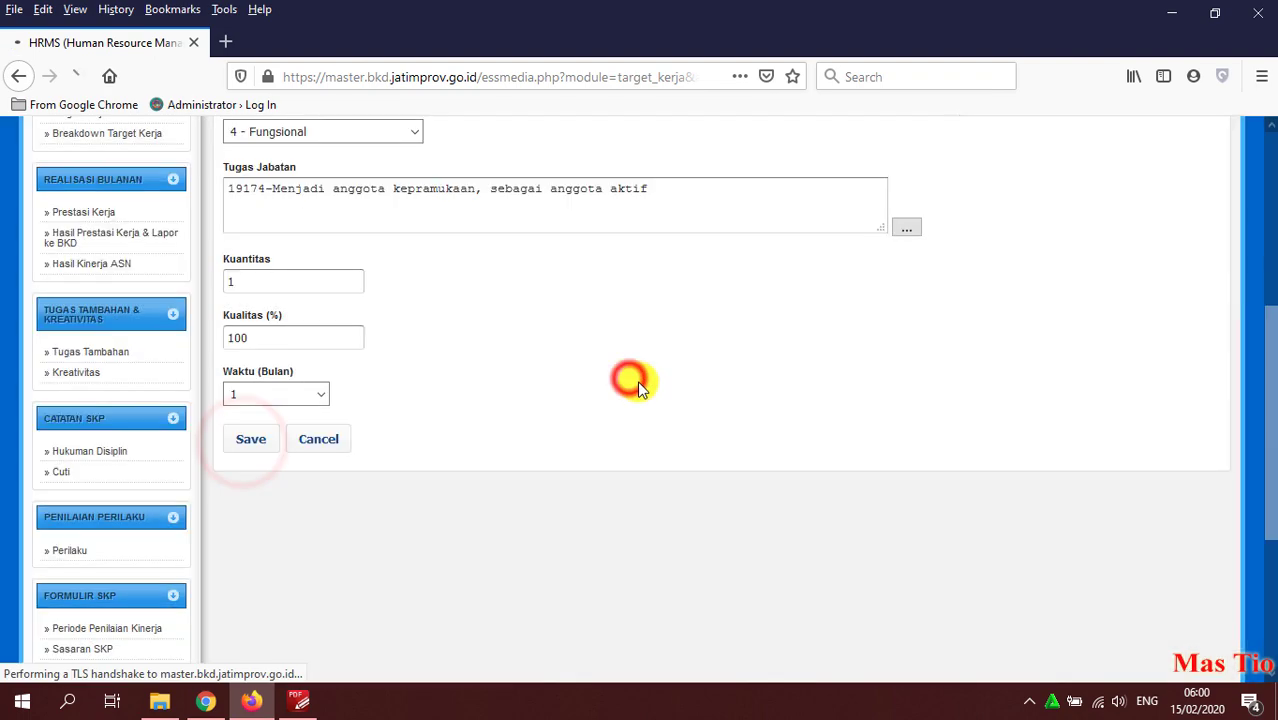
Add an Unsur Penunjang activity as 4 - Fungsional with Tugas Jabatan 19170-Sebagai pengawas ujian penilaian dan evaluasi terhadap proses dan hasil belajar tingkat Nasional
{"action": "scroll", "coordinate": [570, 425], "scroll_direction": "down", "scroll_amount": 5}
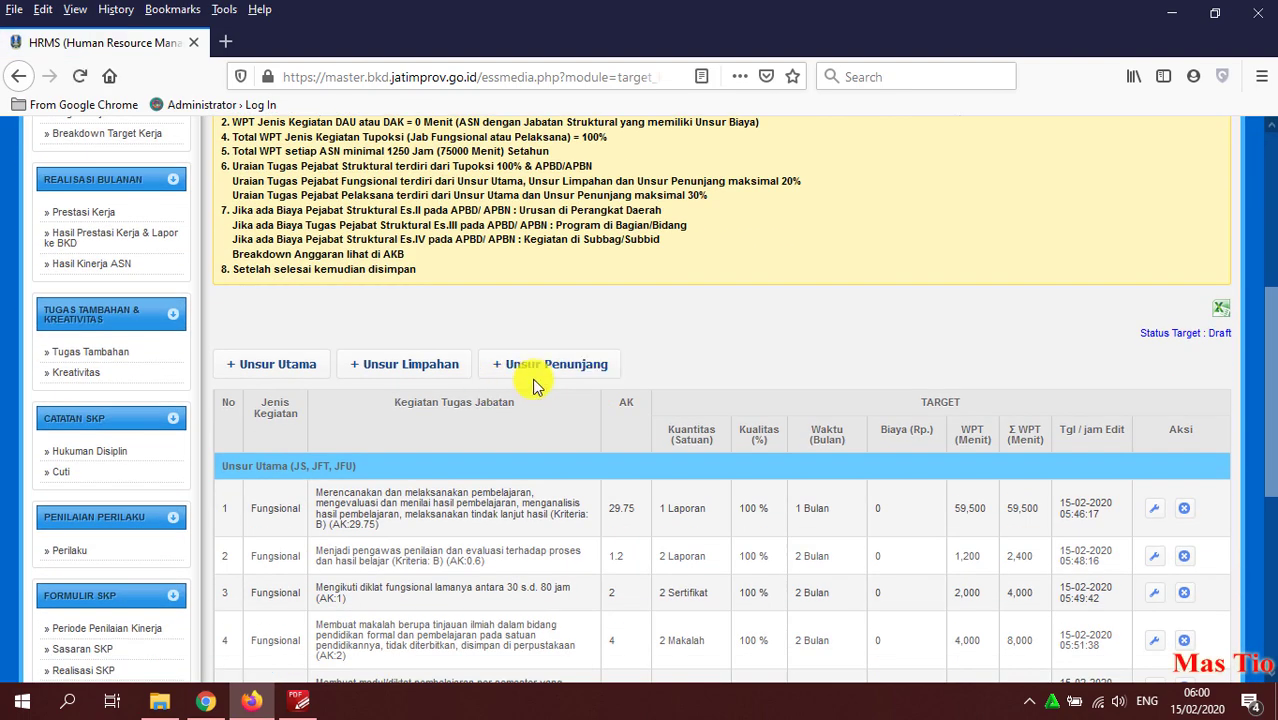
{"action": "left_click", "coordinate": [560, 365]}
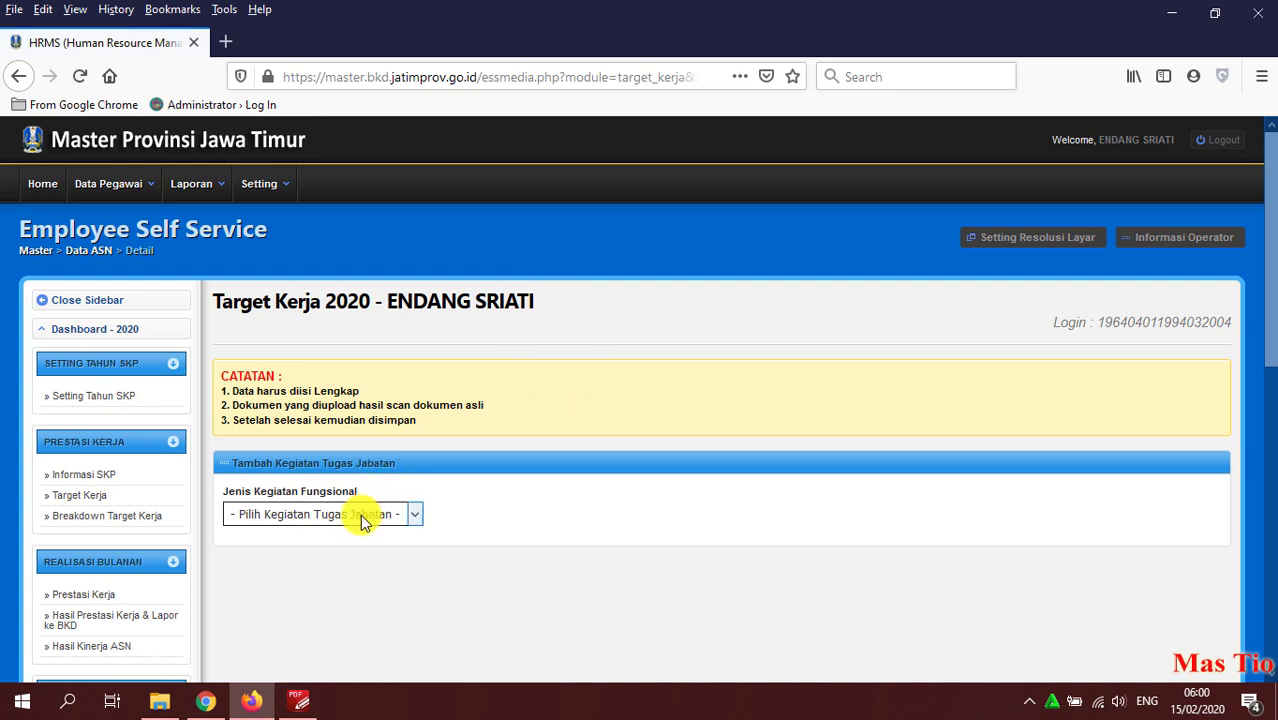
{"action": "left_click", "coordinate": [363, 516]}
{"action": "left_click", "coordinate": [280, 559]}
{"action": "left_click", "coordinate": [900, 609]}
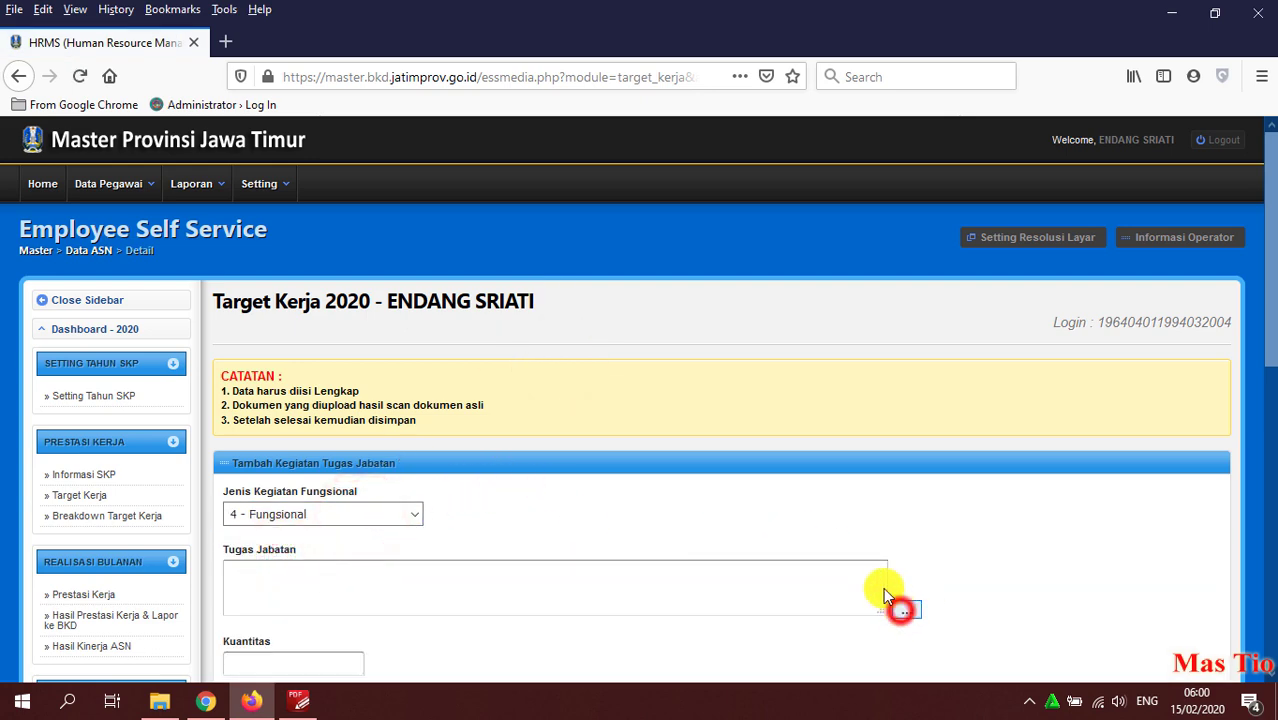
{"action": "scroll", "coordinate": [590, 340], "scroll_direction": "down", "scroll_amount": 5}
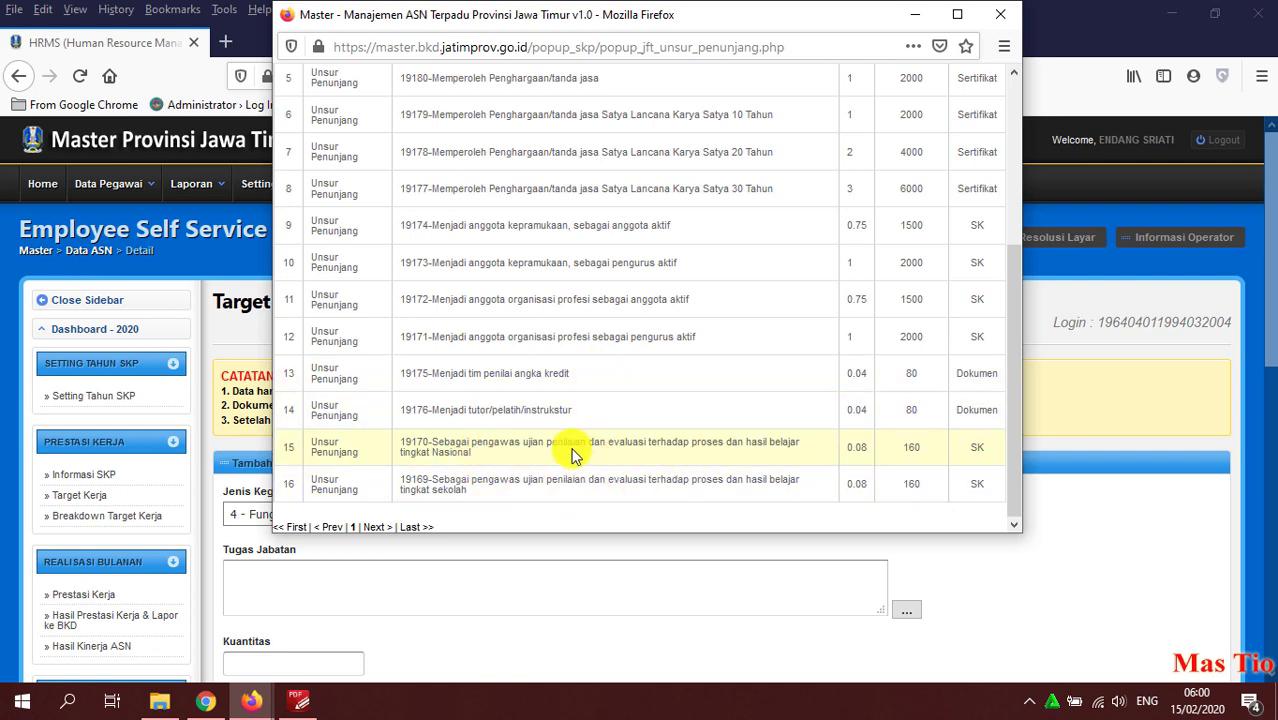
{"action": "left_click_drag", "start_coordinate": [683, 462], "coordinate": [754, 457]}
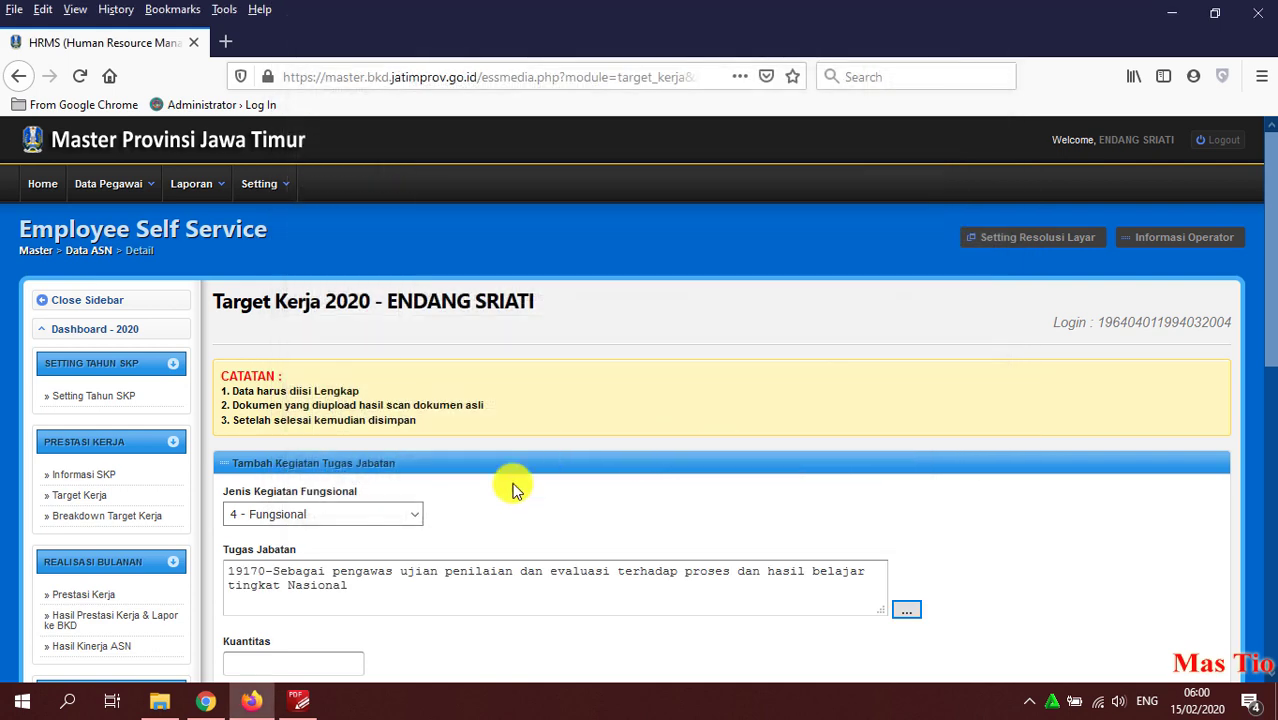
Set the national exam supervisor activity's Kuantitas to 1 and Waktu to 1 month, then save it and confirm
{"action": "scroll", "coordinate": [513, 485], "scroll_direction": "down", "scroll_amount": 3}
{"action": "left_click", "coordinate": [318, 380]}
{"action": "type", "text": "1"}
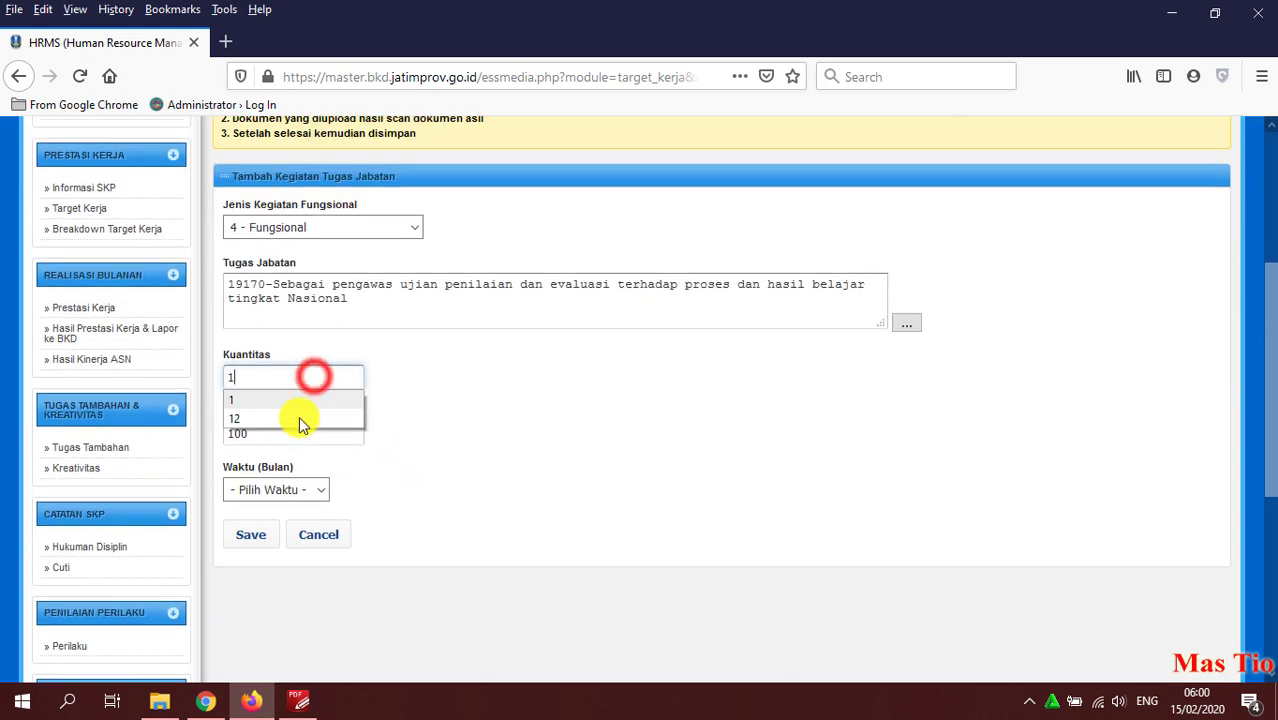
{"action": "left_click", "coordinate": [490, 443]}
{"action": "left_click", "coordinate": [288, 490]}
{"action": "left_click", "coordinate": [291, 208]}
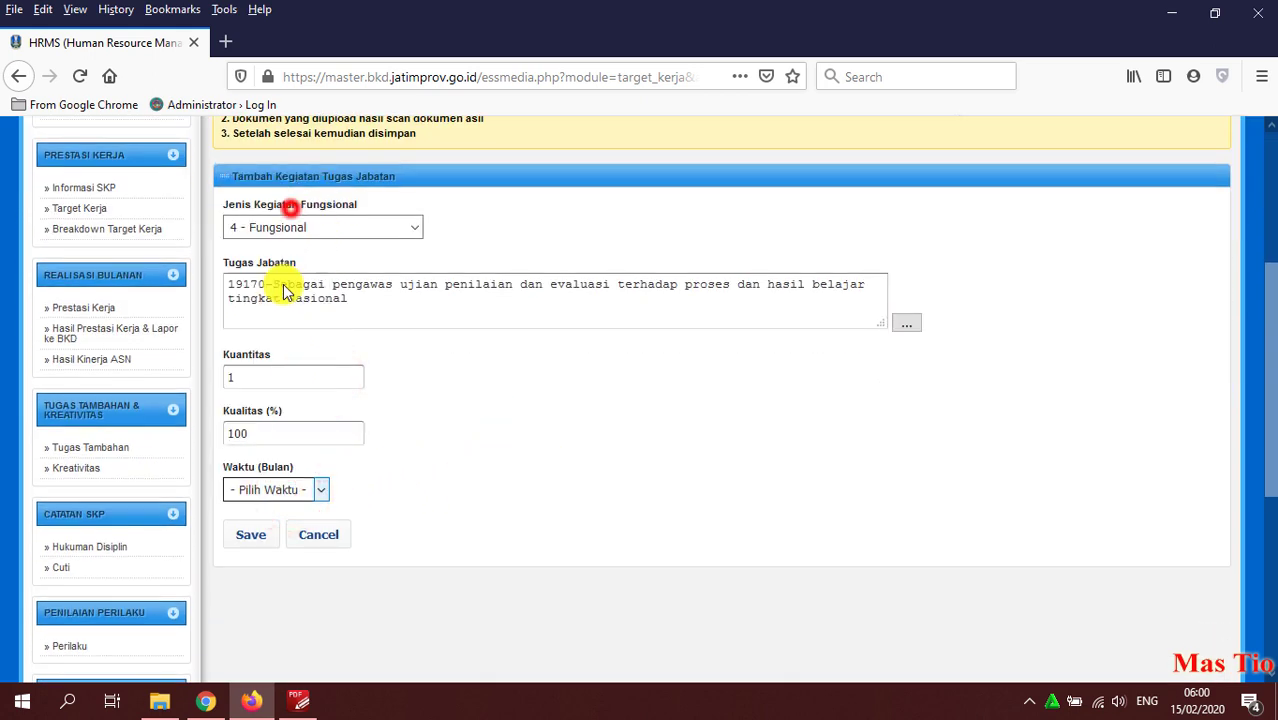
{"action": "left_click", "coordinate": [252, 533]}
{"action": "left_click", "coordinate": [649, 366]}
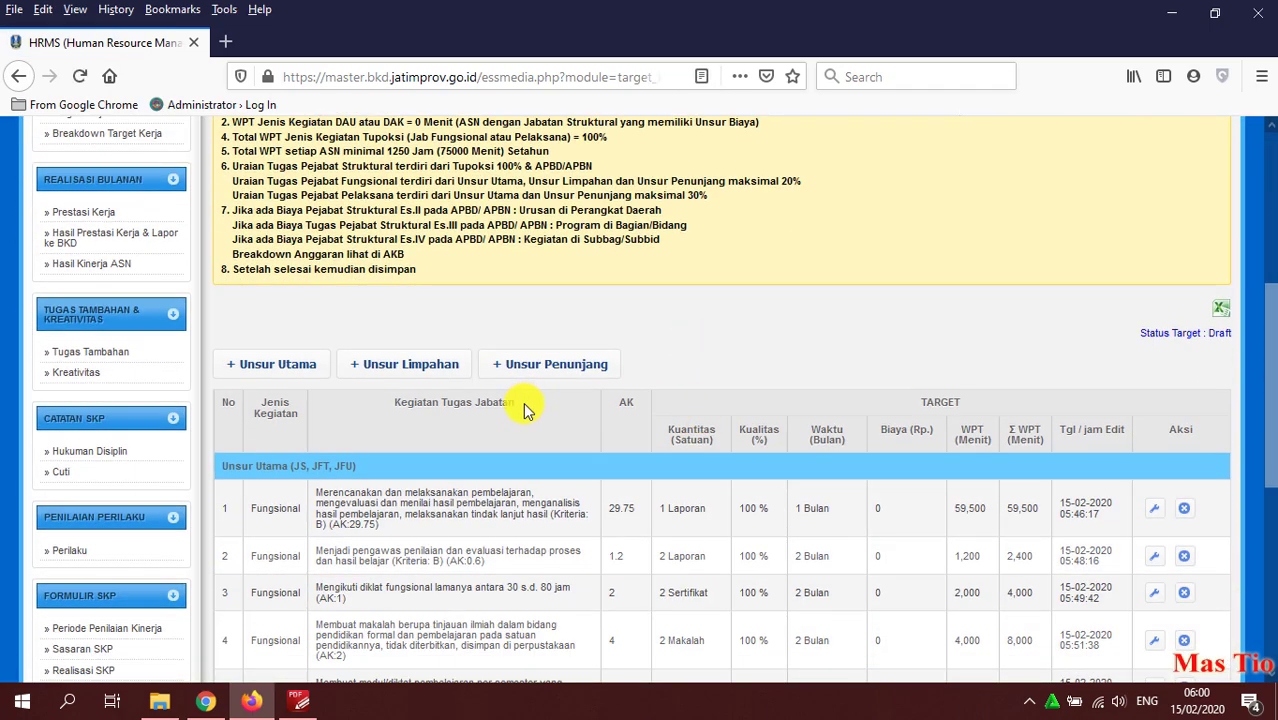
Review the Unsur Utama and Unsur Penunjang activities in the target table together with the WPT and Angka Kredit totals
{"action": "scroll", "coordinate": [527, 410], "scroll_direction": "down", "scroll_amount": 5}
{"action": "left_click", "coordinate": [218, 432]}
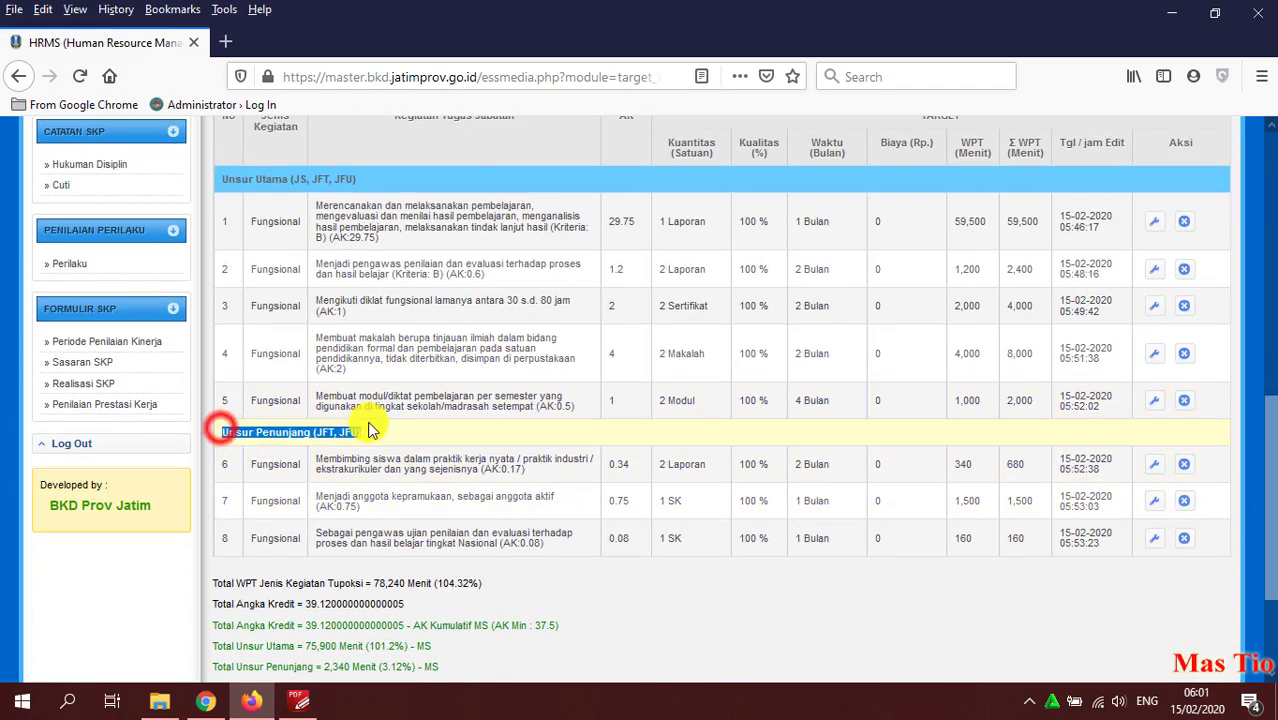
{"action": "scroll", "coordinate": [300, 350], "scroll_direction": "up", "scroll_amount": 2}
{"action": "left_click_drag", "start_coordinate": [217, 280], "coordinate": [508, 331]}
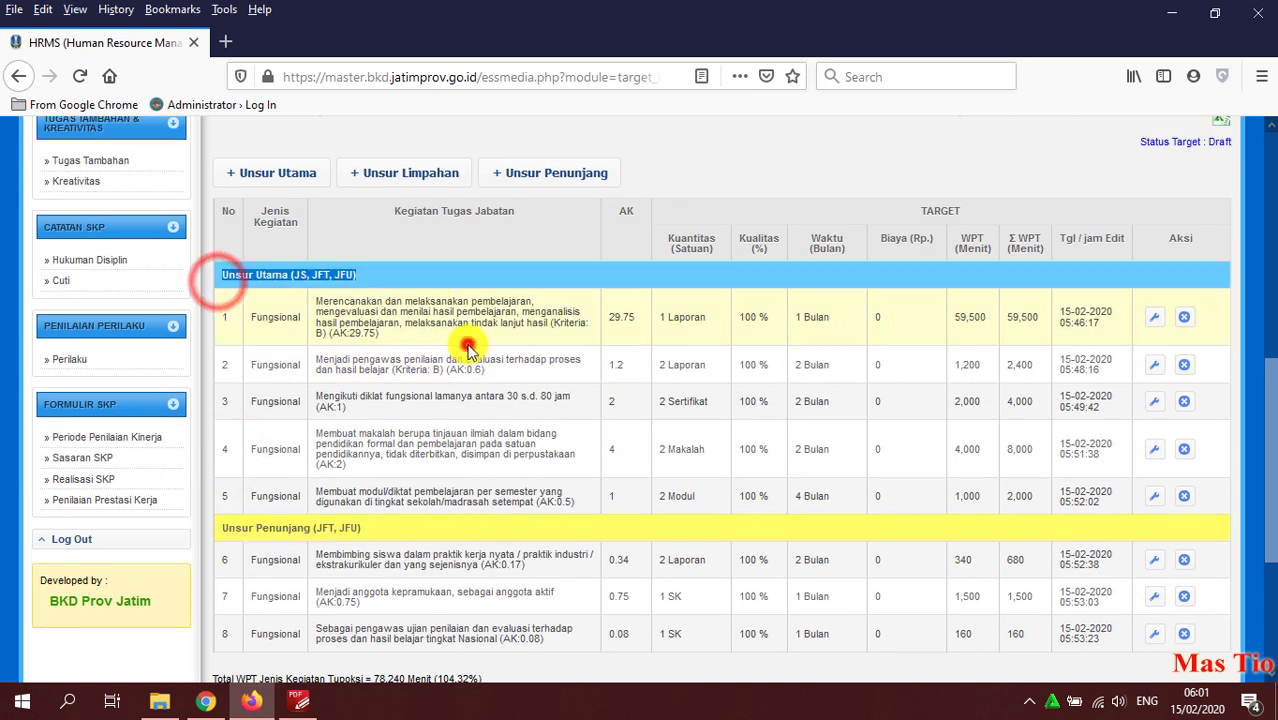
{"action": "scroll", "coordinate": [480, 360], "scroll_direction": "down", "scroll_amount": 5}
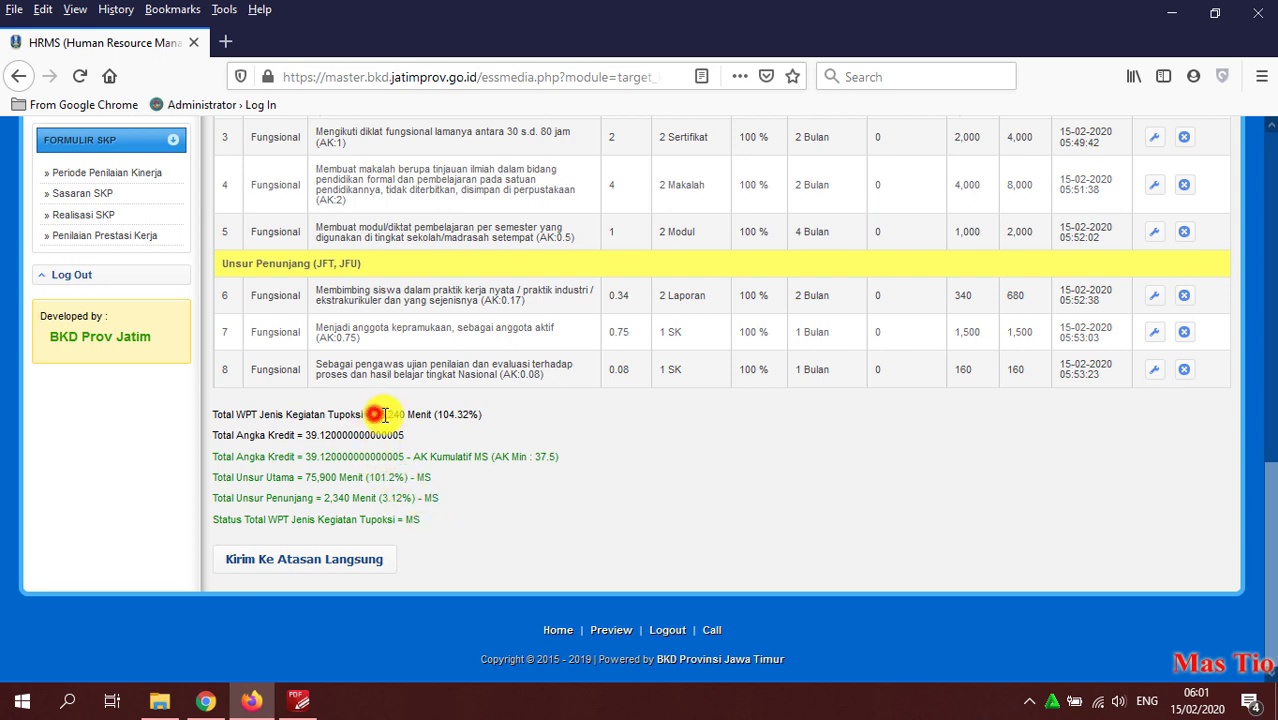
{"action": "left_click_drag", "start_coordinate": [384, 414], "coordinate": [508, 416]}
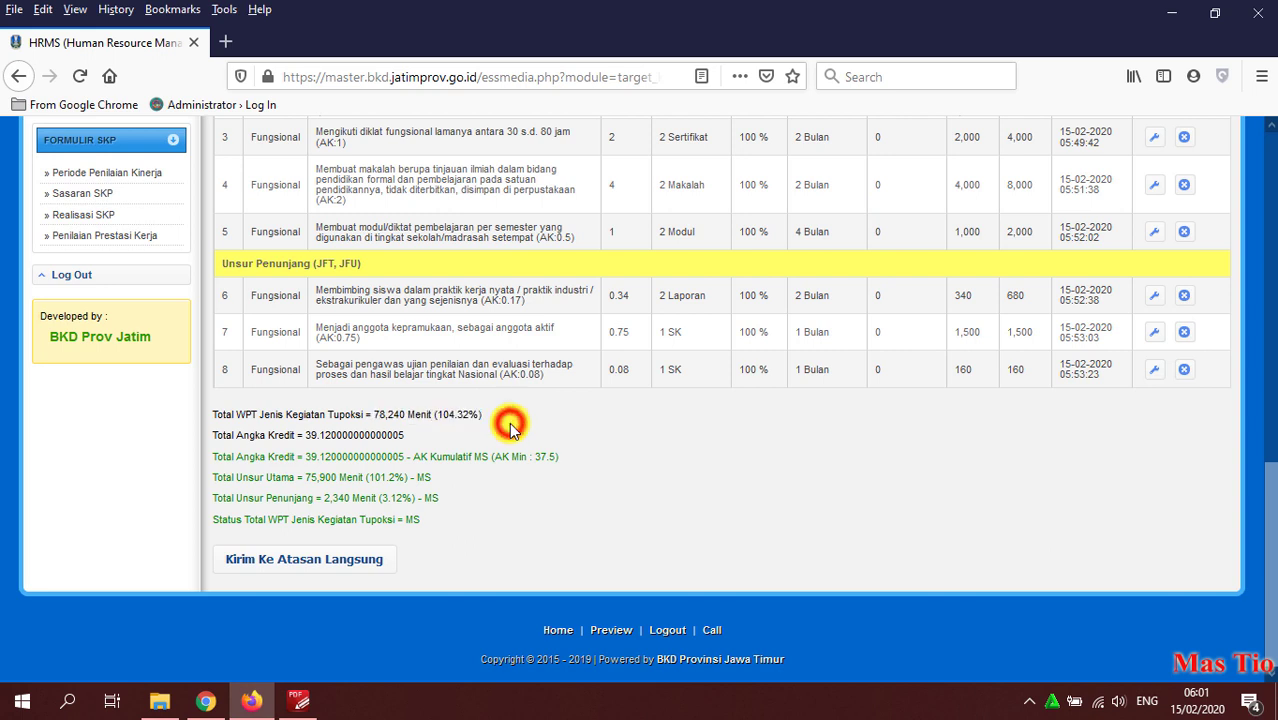
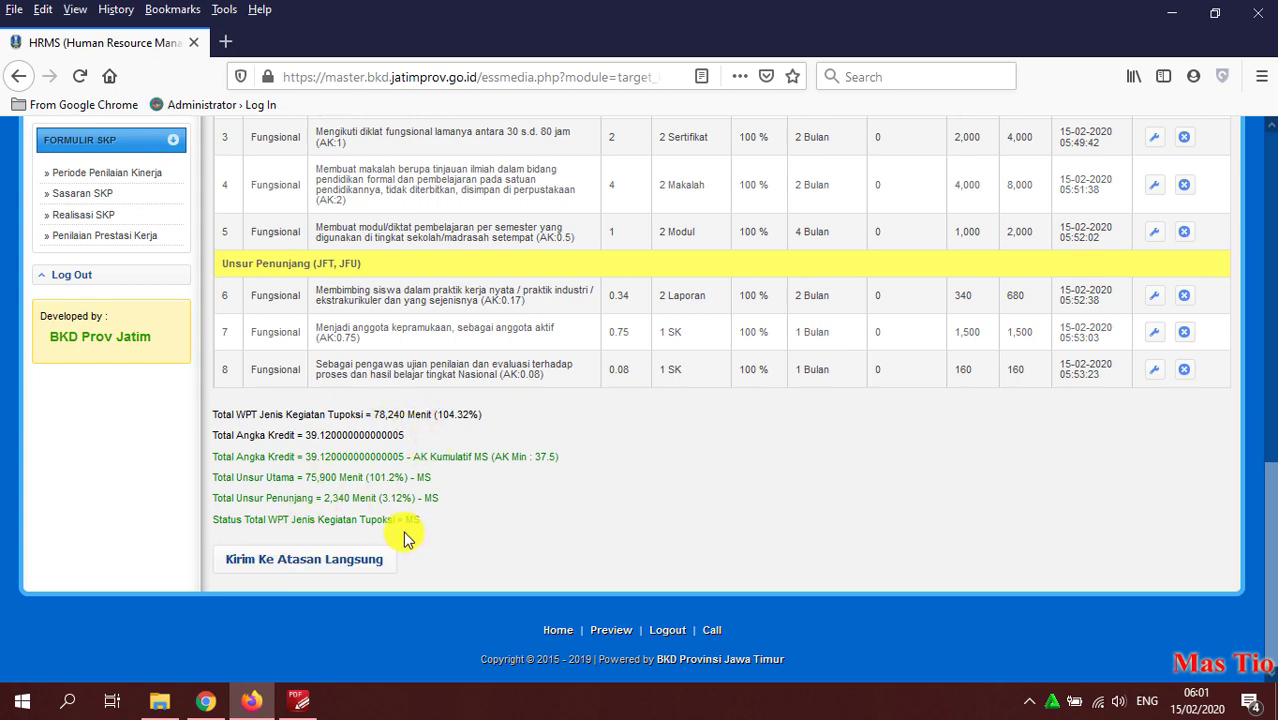
{"action": "scroll", "coordinate": [428, 487], "scroll_direction": "up", "scroll_amount": 5}
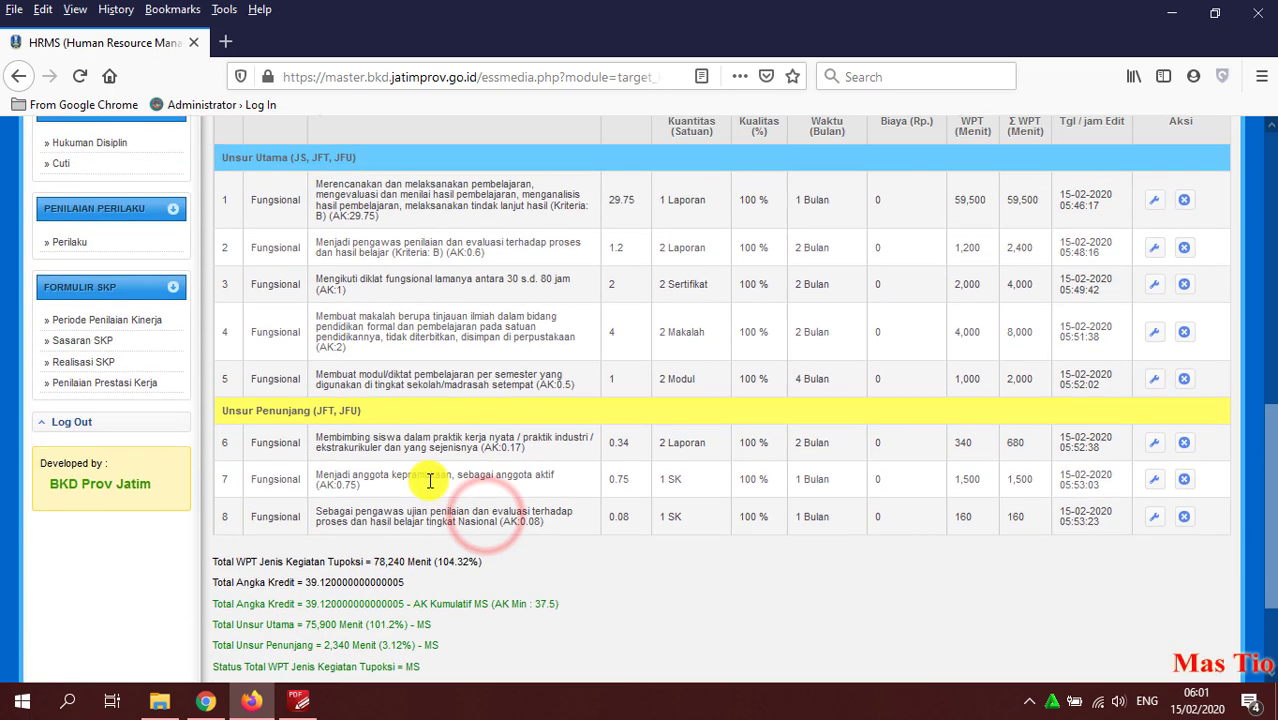
{"action": "scroll", "coordinate": [428, 487], "scroll_direction": "up", "scroll_amount": 4}
{"action": "scroll", "coordinate": [430, 480], "scroll_direction": "down", "scroll_amount": 3}
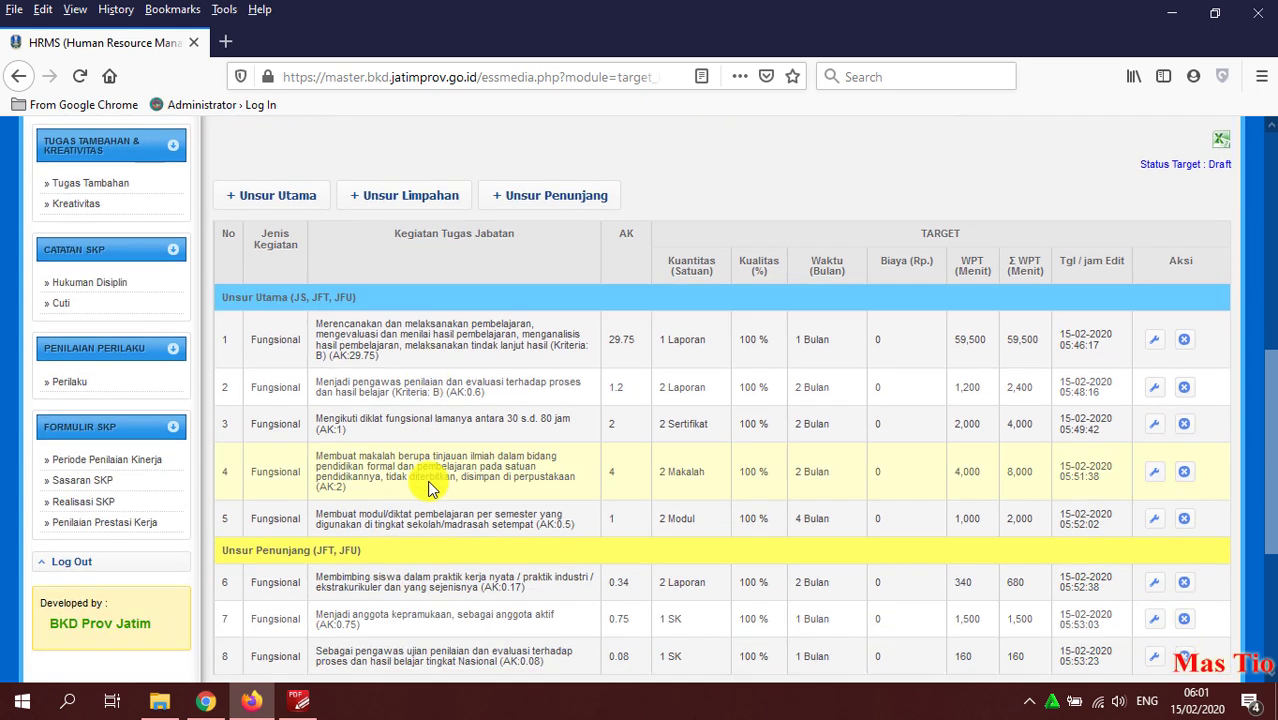
{"action": "scroll", "coordinate": [432, 476], "scroll_direction": "down", "scroll_amount": 2}
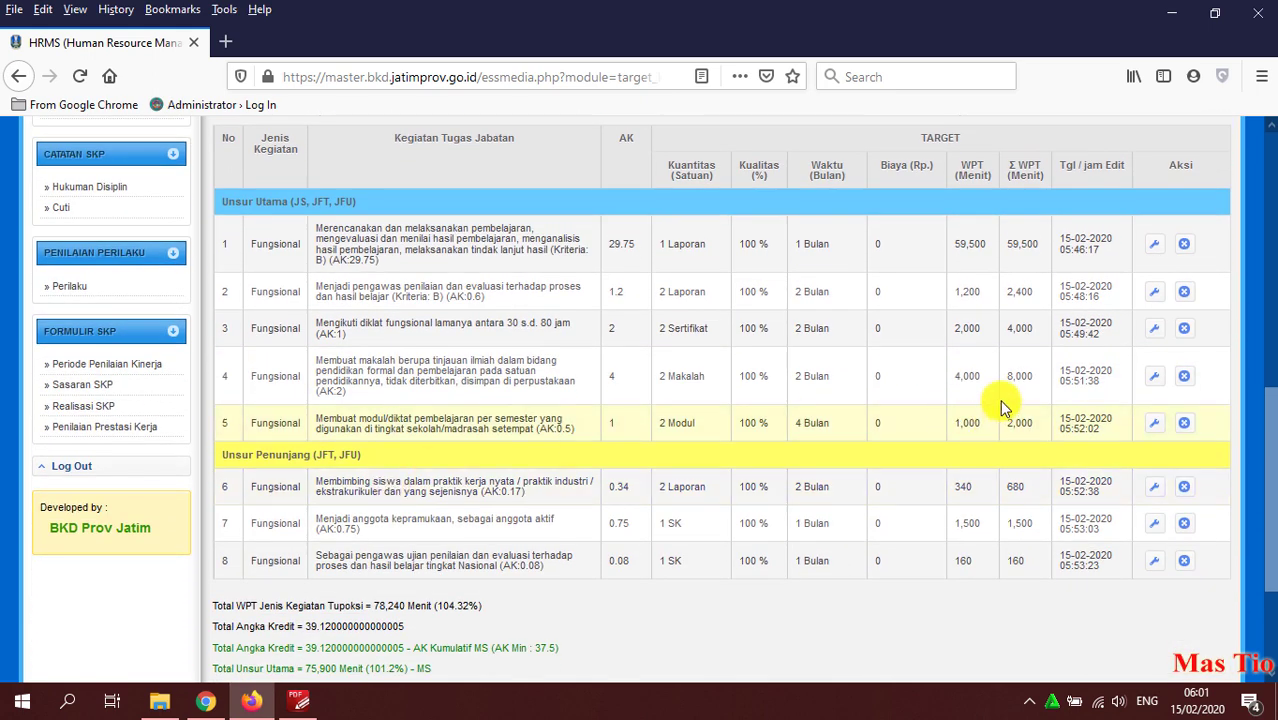
Open the first Unsur Utama activity for editing to view its Kuantitas, Kualitas and Waktu fields, then cancel
{"action": "left_click", "coordinate": [1154, 248]}
{"action": "scroll", "coordinate": [414, 479], "scroll_direction": "down", "scroll_amount": 3}
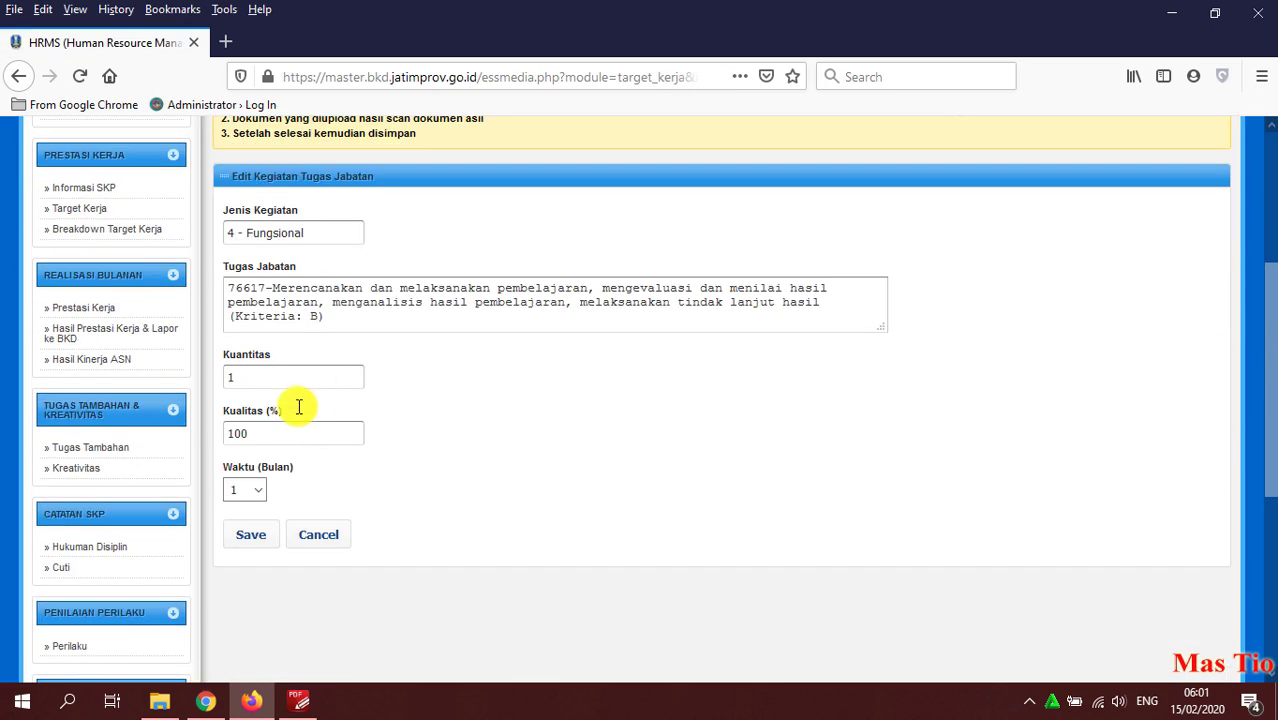
{"action": "left_click", "coordinate": [320, 532]}
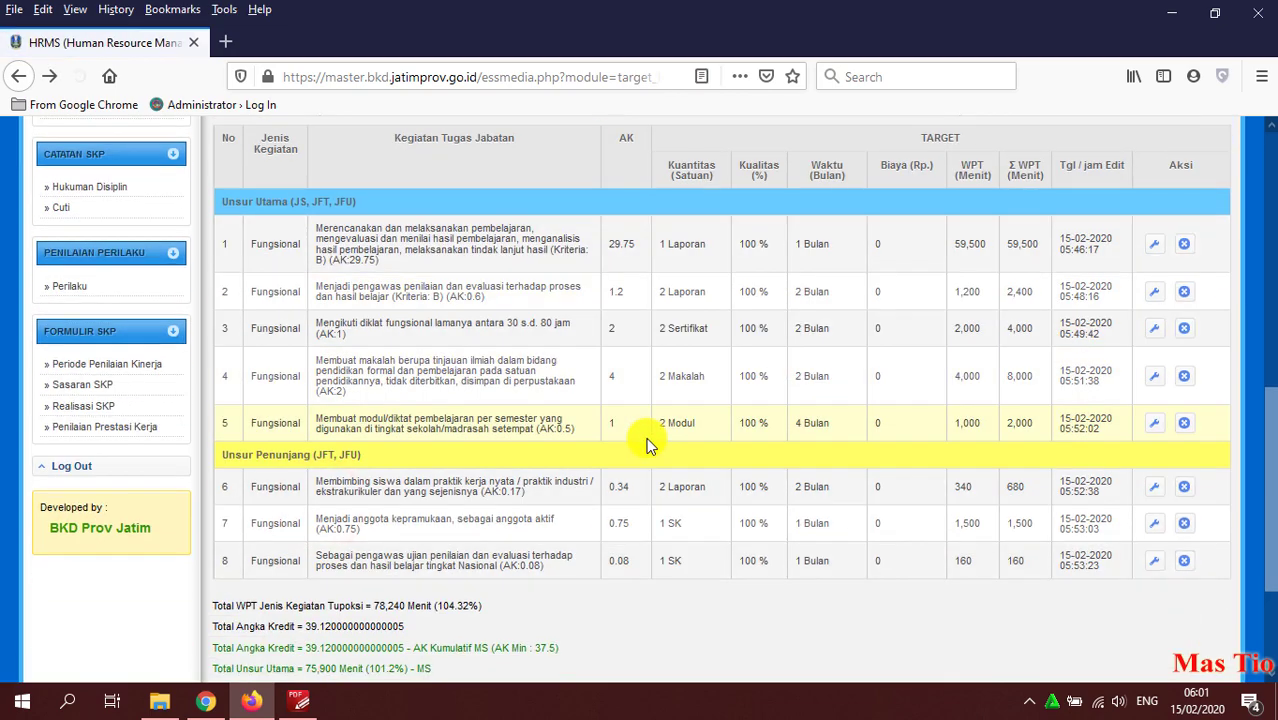
Check the Status Target above the activity table, the page title and the CATATAN notes
{"action": "scroll", "coordinate": [651, 442], "scroll_direction": "down", "scroll_amount": 2}
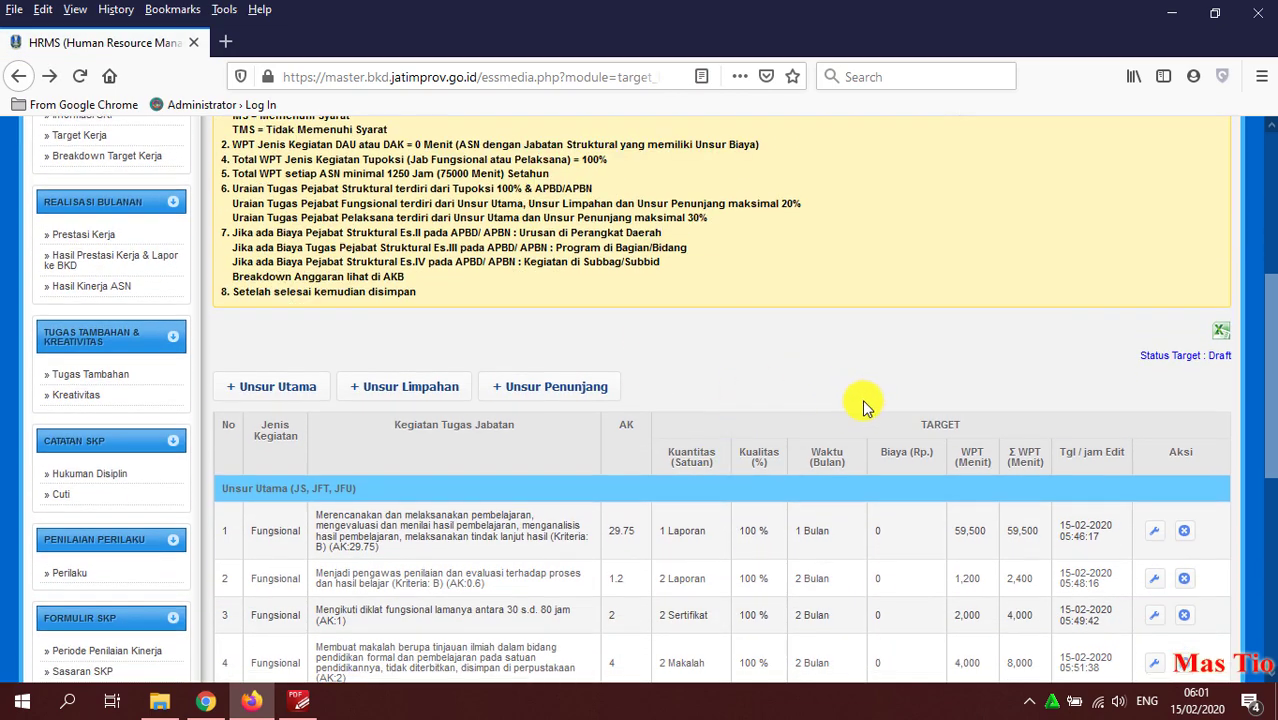
{"action": "left_click_drag", "start_coordinate": [1145, 357], "coordinate": [1205, 358]}
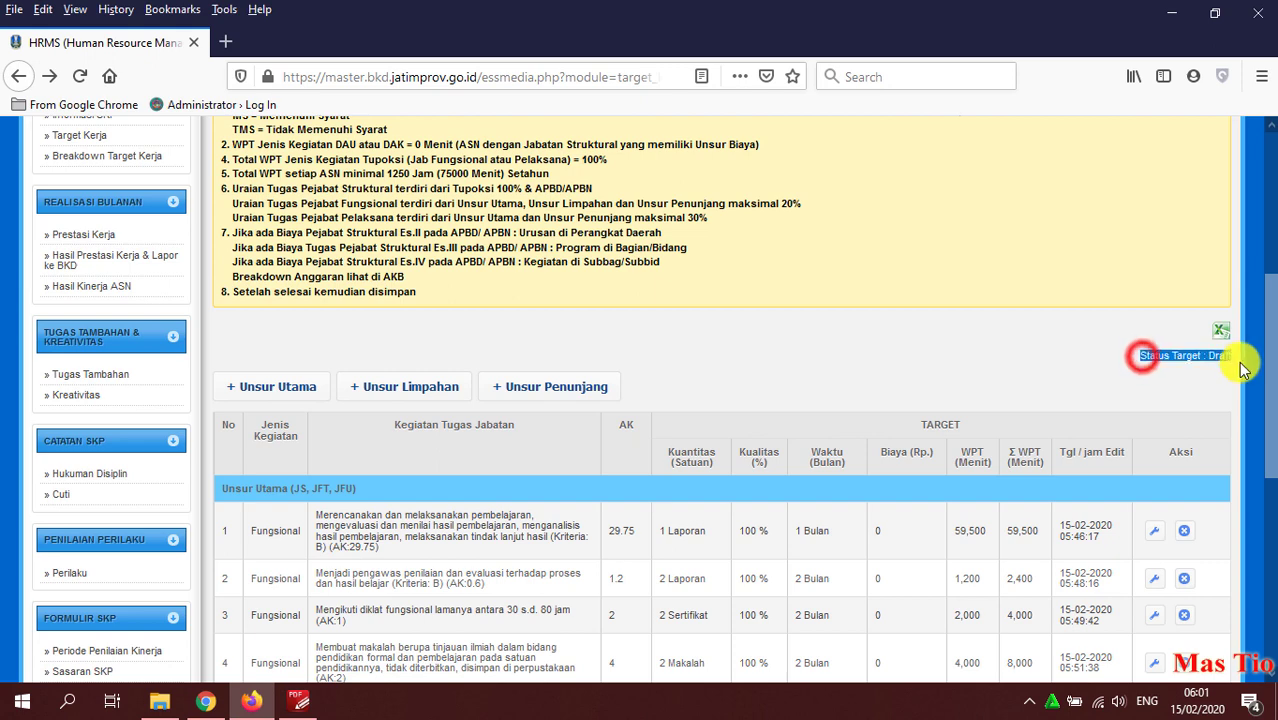
{"action": "left_click", "coordinate": [1192, 371]}
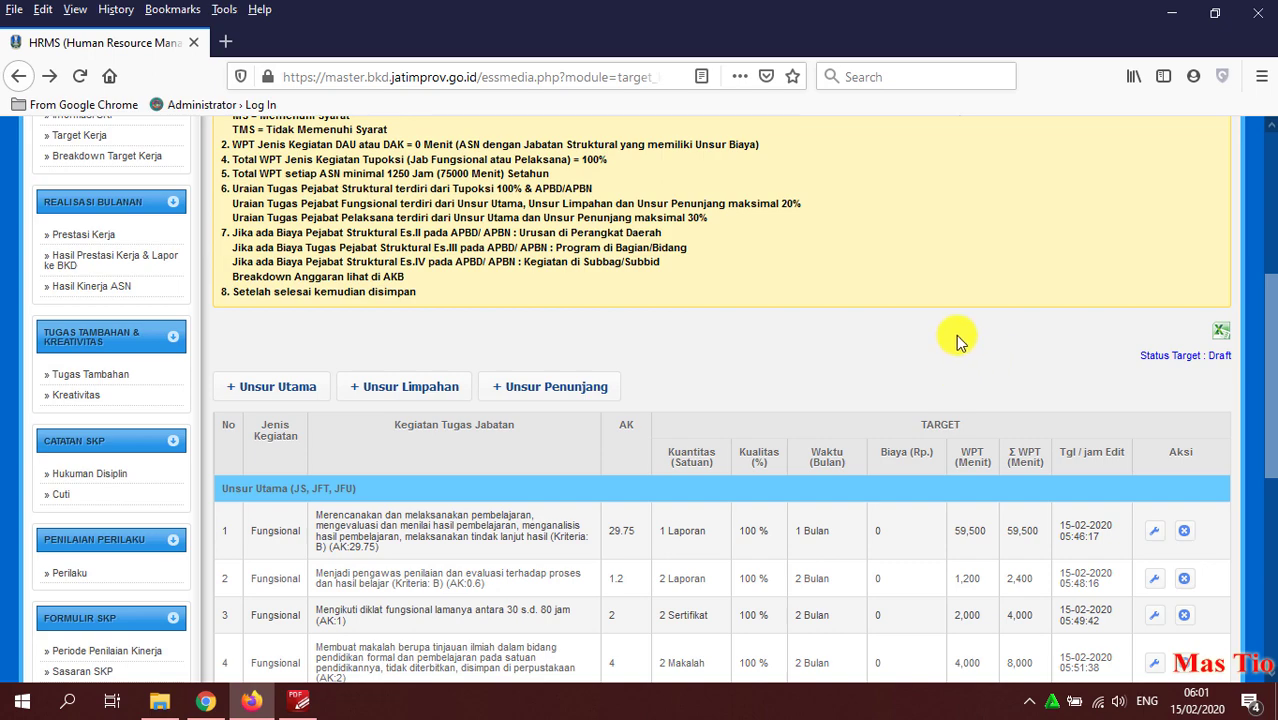
{"action": "scroll", "coordinate": [545, 414], "scroll_direction": "up", "scroll_amount": 4}
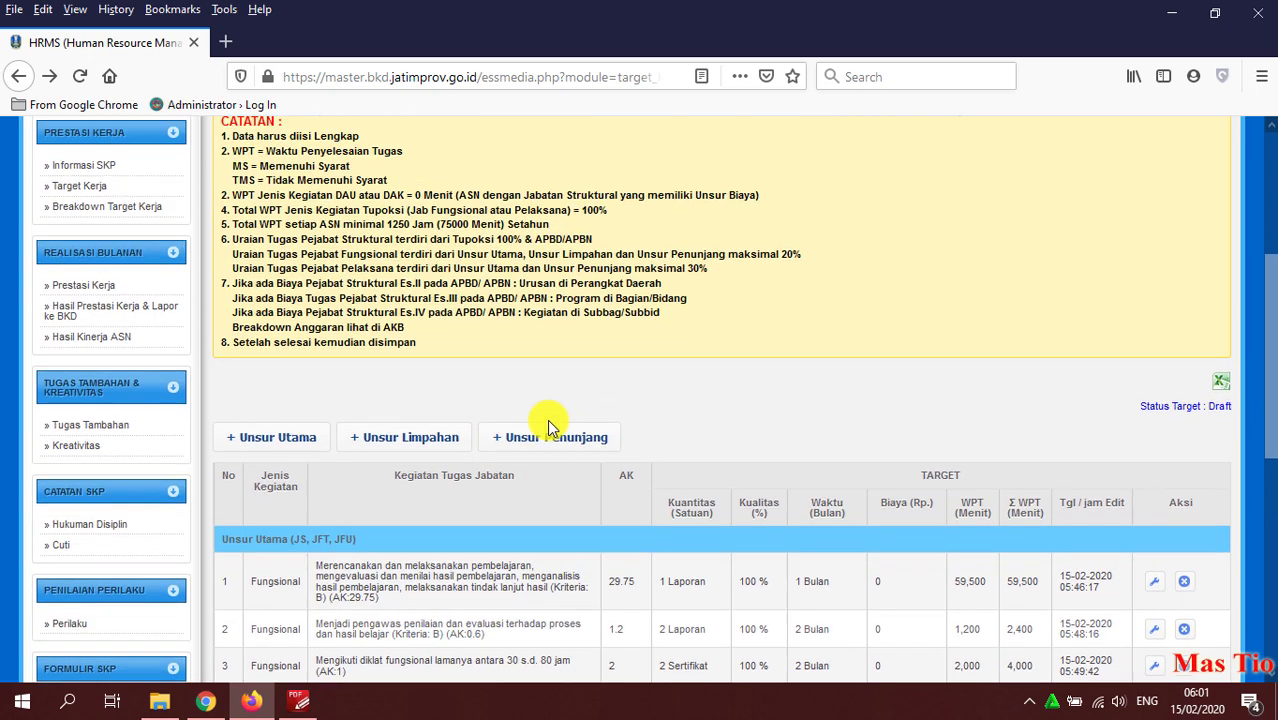
{"action": "scroll", "coordinate": [253, 298], "scroll_direction": "up", "scroll_amount": 2}
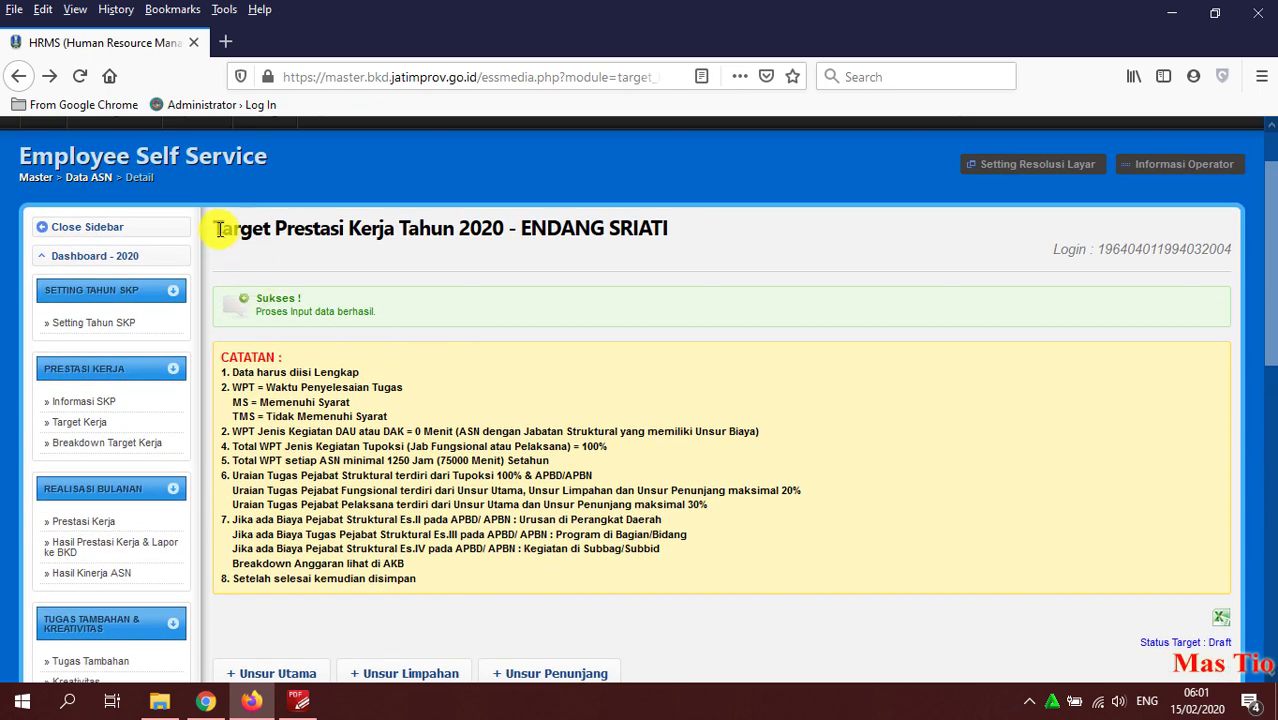
{"action": "left_click_drag", "start_coordinate": [219, 229], "coordinate": [676, 229]}
{"action": "left_click", "coordinate": [685, 246]}
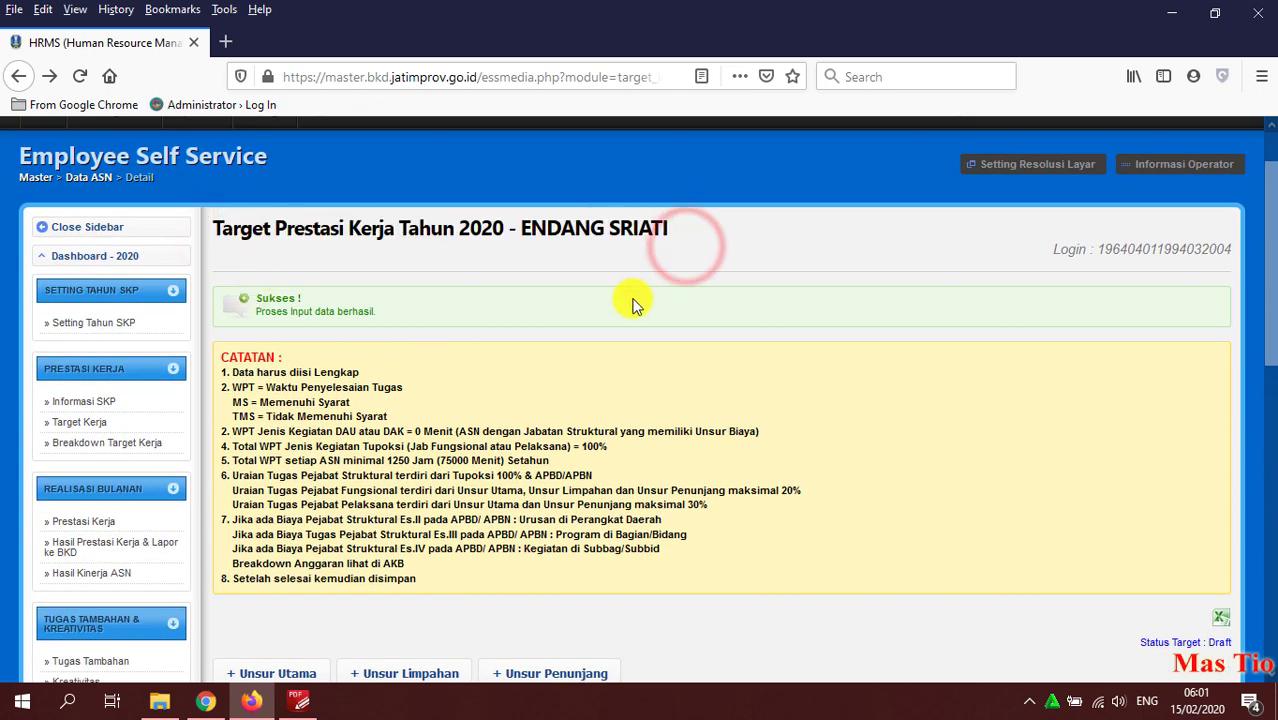
{"action": "scroll", "coordinate": [632, 303], "scroll_direction": "down", "scroll_amount": 2}
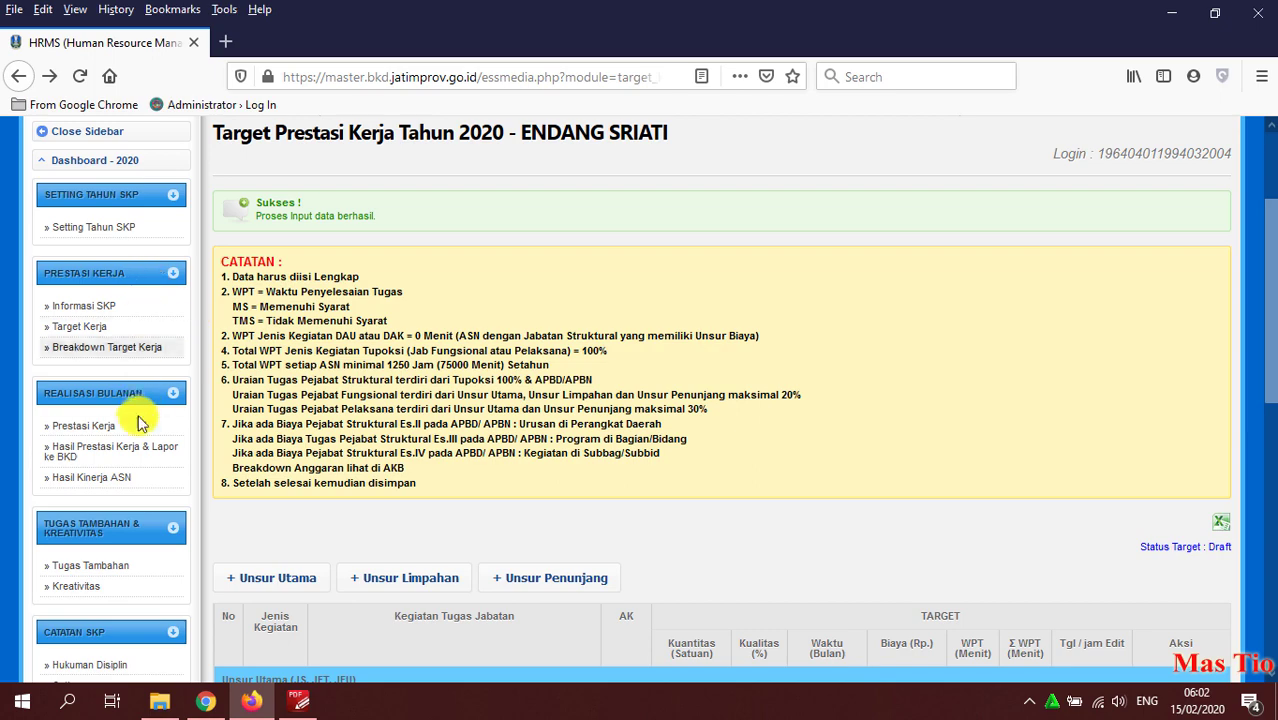
Reopen the 2020 Target Kerja and examine its saved activities, the totals and the option for sending it to the direct supervisor
{"action": "left_click", "coordinate": [107, 328]}
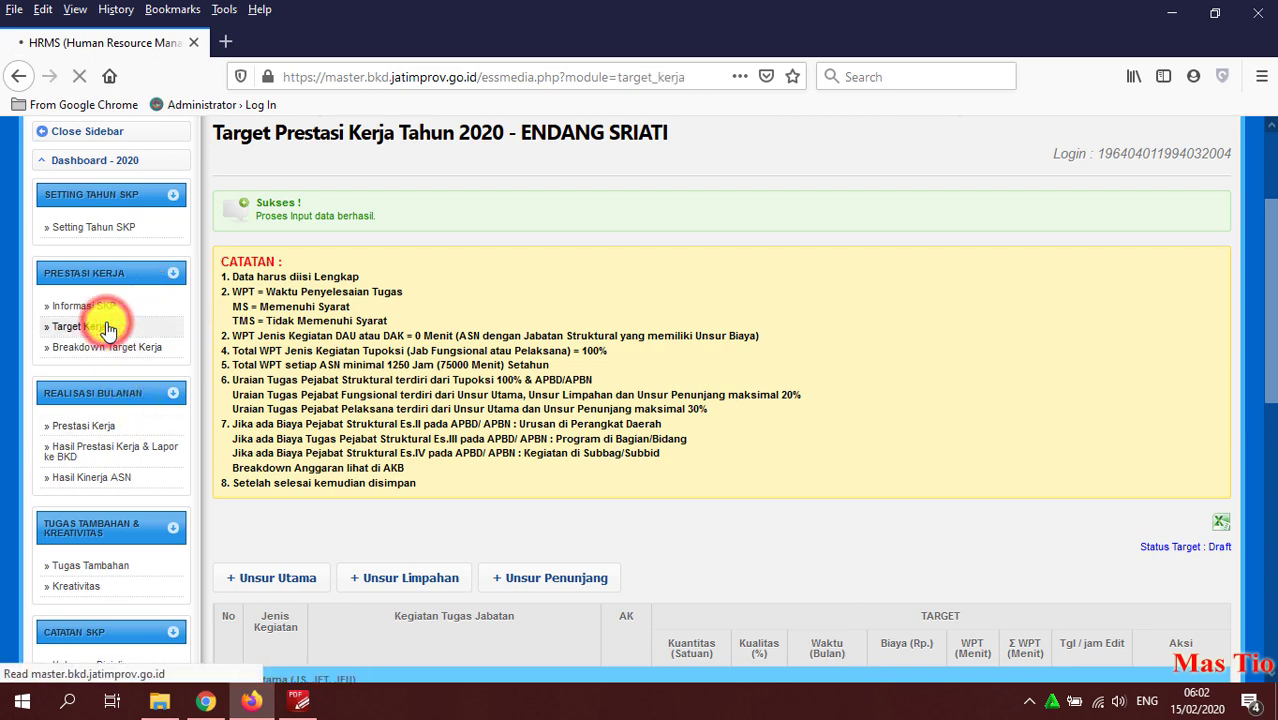
{"action": "scroll", "coordinate": [520, 381], "scroll_direction": "down", "scroll_amount": 5}
{"action": "scroll", "coordinate": [526, 390], "scroll_direction": "down", "scroll_amount": 6}
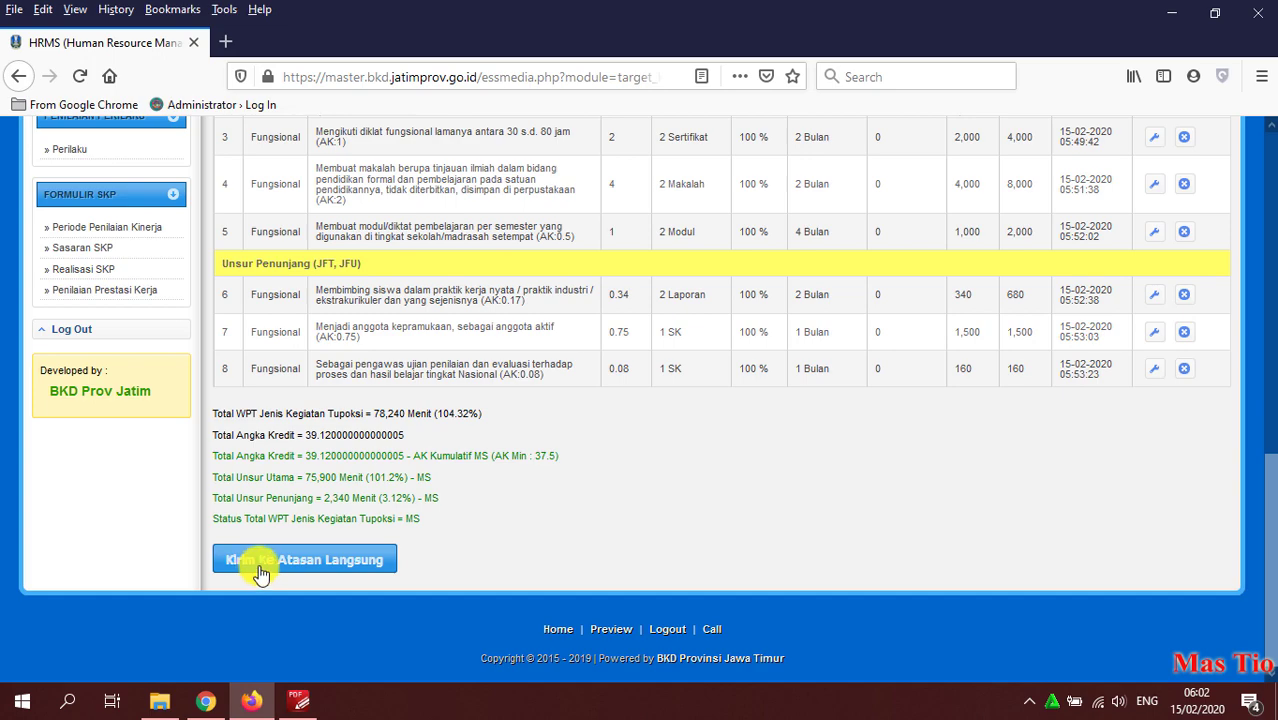
{"action": "scroll", "coordinate": [399, 294], "scroll_direction": "up", "scroll_amount": 3}
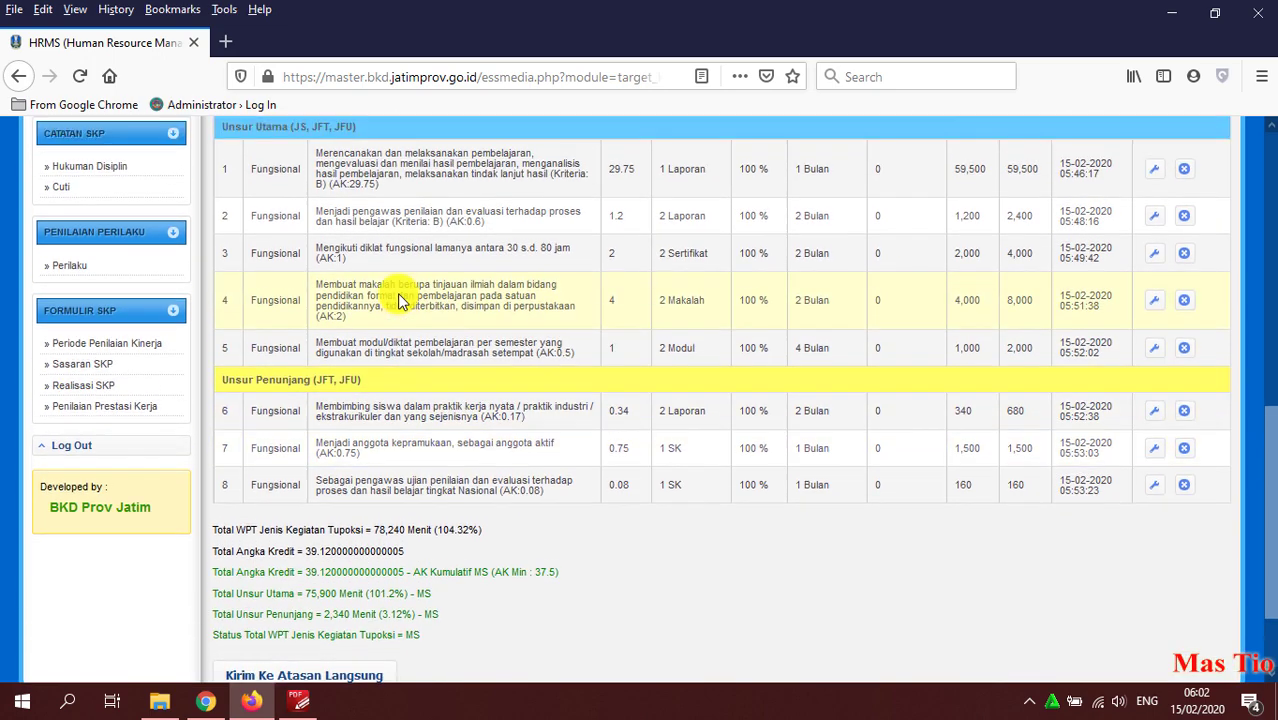
{"action": "scroll", "coordinate": [399, 297], "scroll_direction": "down", "scroll_amount": 1}
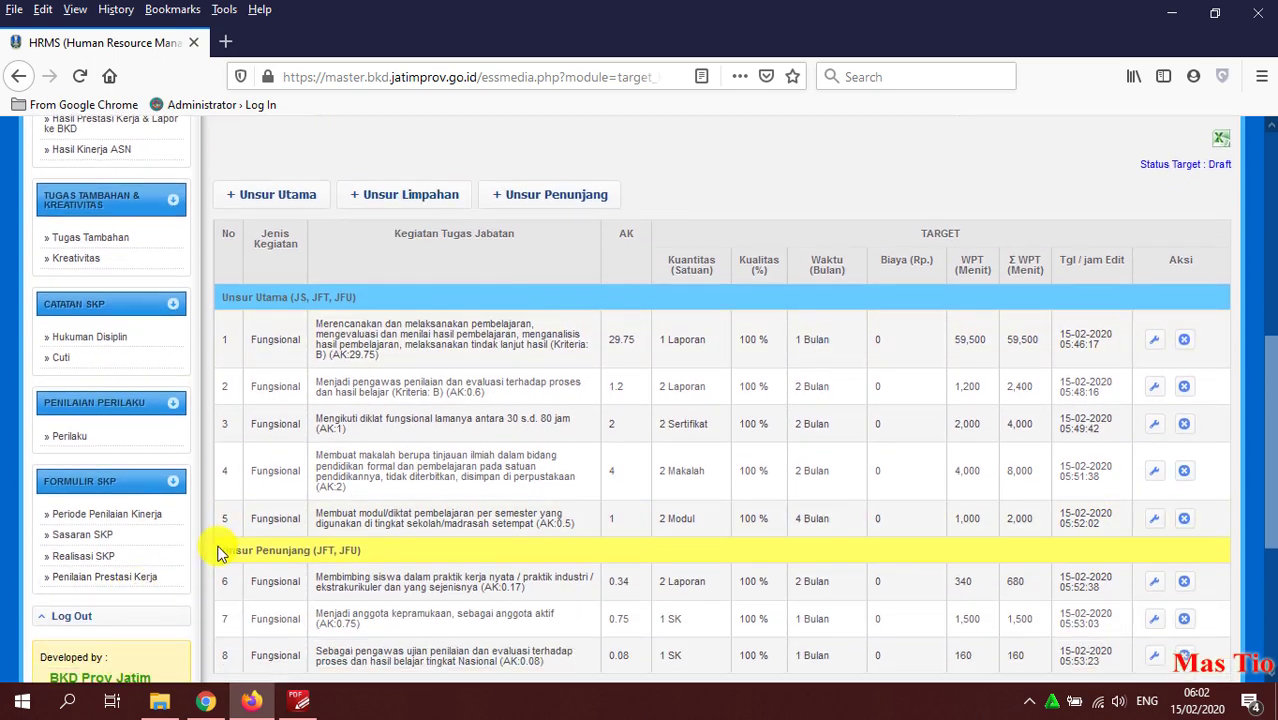
Open the Sasaran SKP form list, preview the 2020 Formulir Sasaran Kerja, and close the preview
{"action": "left_click", "coordinate": [90, 537]}
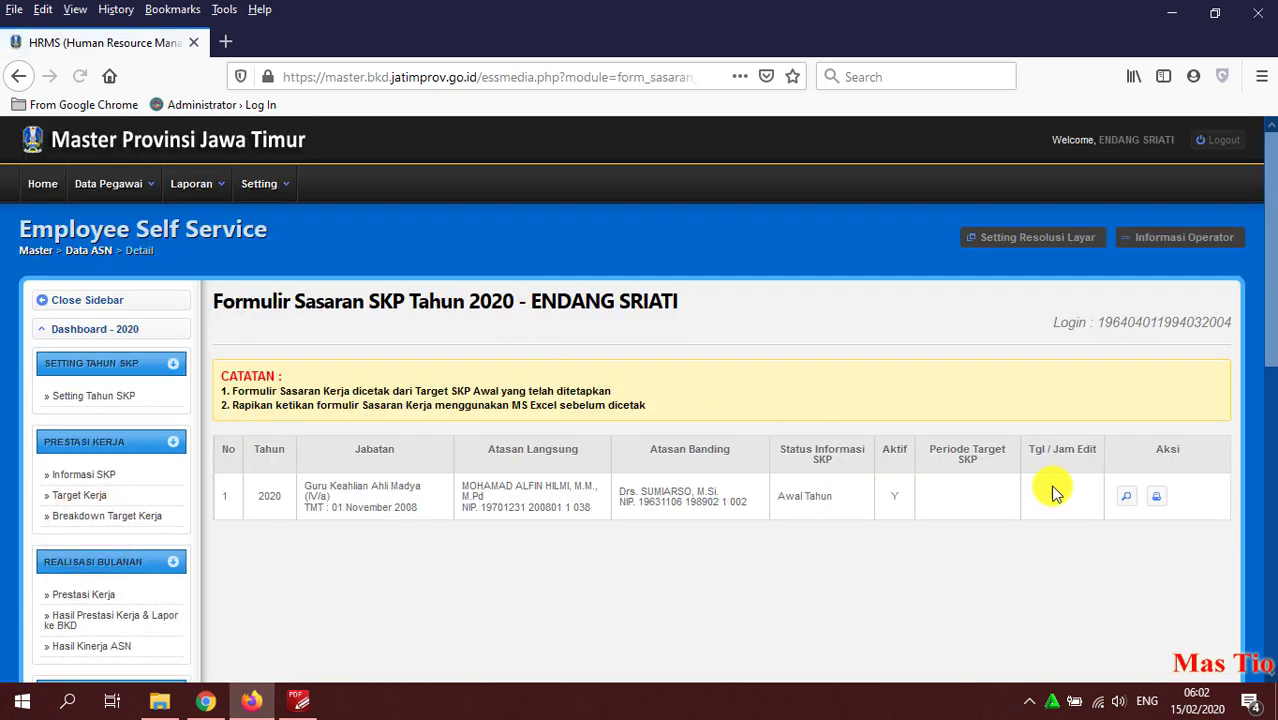
{"action": "left_click", "coordinate": [1128, 498]}
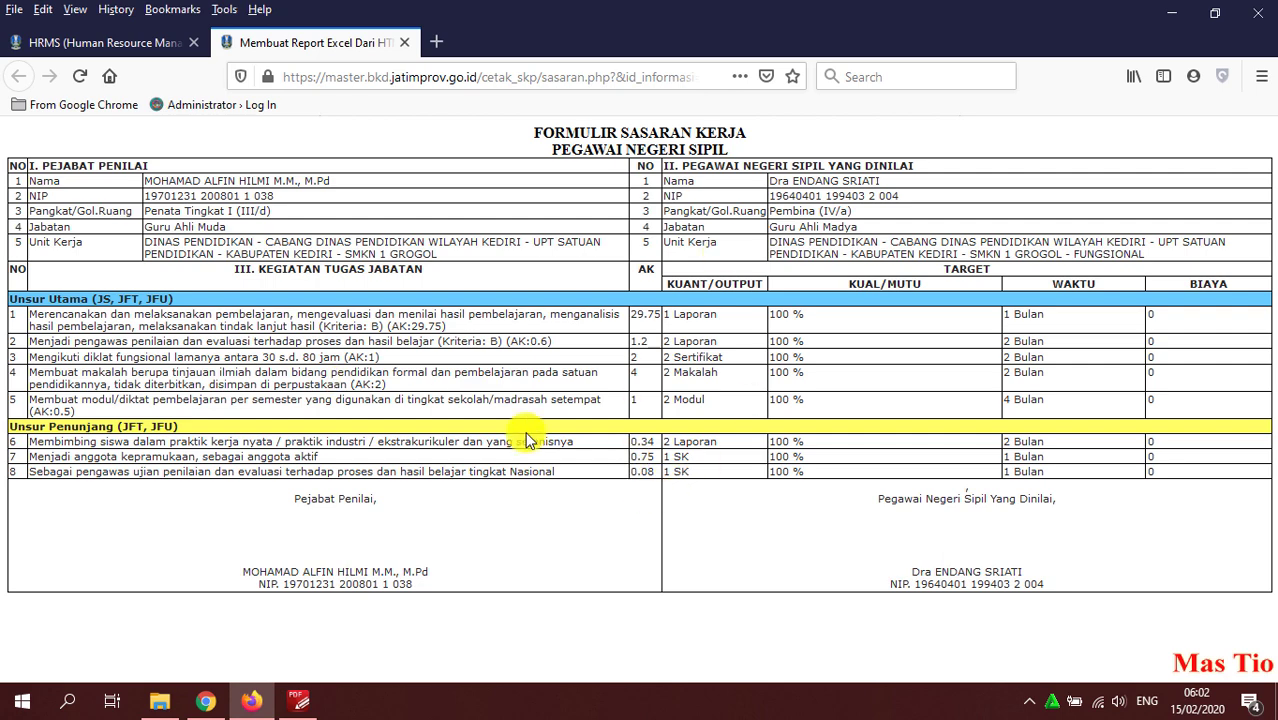
{"action": "left_click", "coordinate": [410, 43]}
Look through the Formulir SKP options and reopen Sasaran SKP to view the 2020 form entry
{"action": "scroll", "coordinate": [100, 500], "scroll_direction": "down", "scroll_amount": 10}
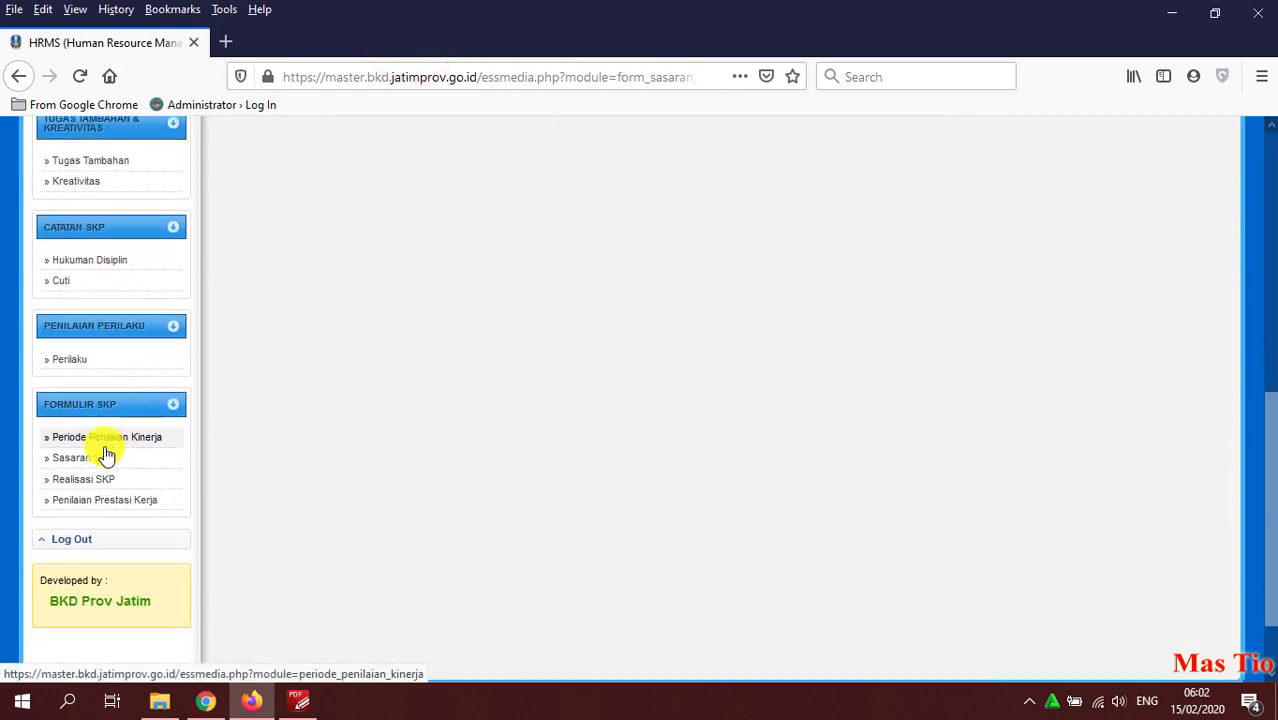
{"action": "scroll", "coordinate": [107, 455], "scroll_direction": "down", "scroll_amount": 2}
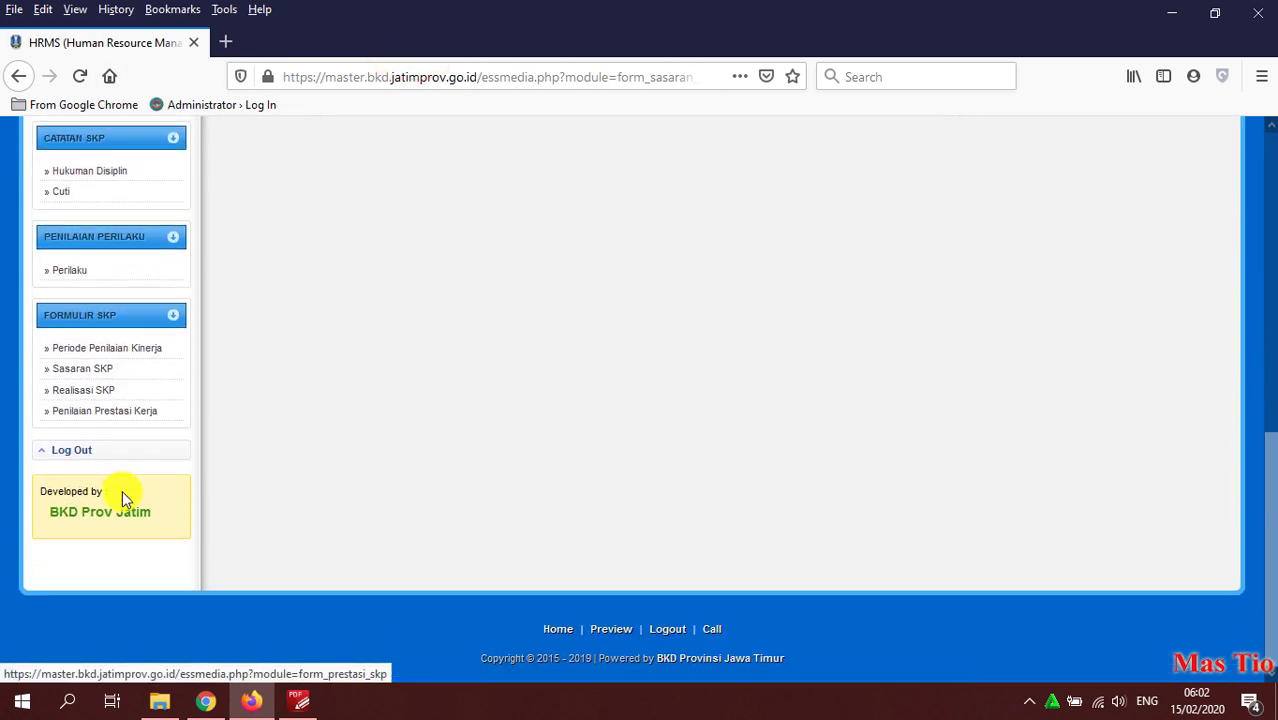
{"action": "left_click", "coordinate": [76, 367]}
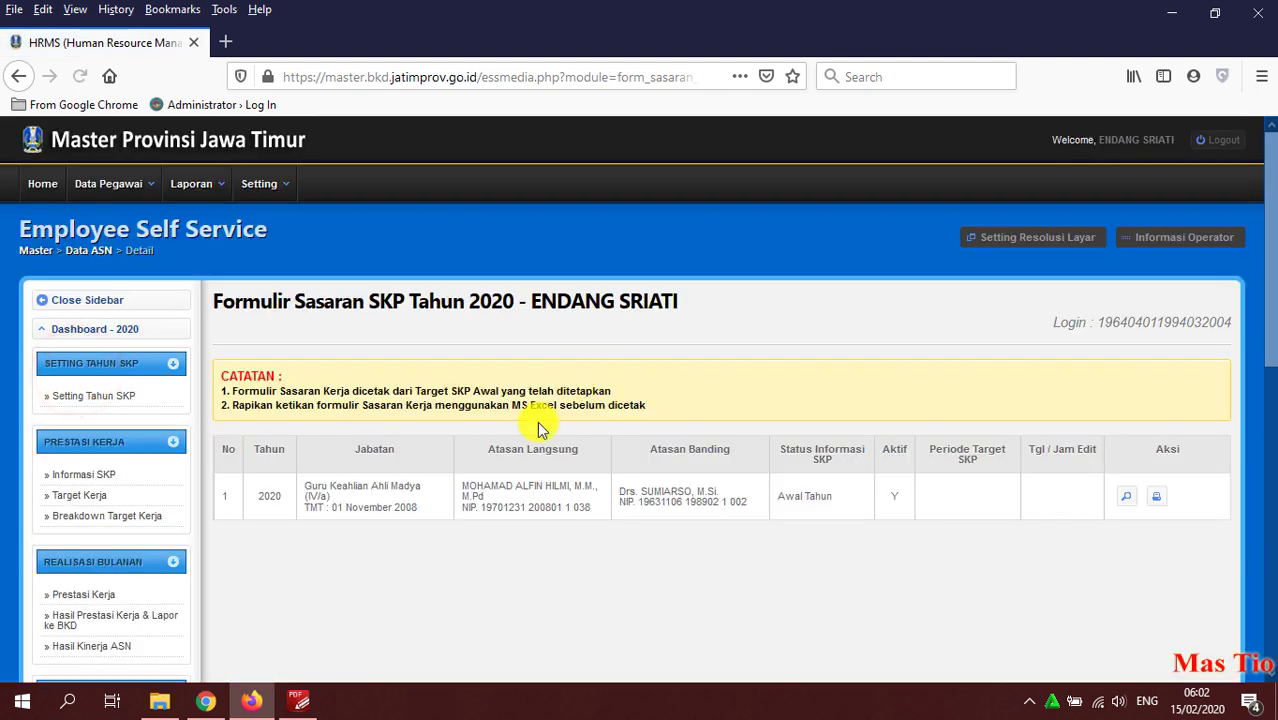
{"action": "scroll", "coordinate": [530, 425], "scroll_direction": "down", "scroll_amount": 2}
{"action": "scroll", "coordinate": [128, 491], "scroll_direction": "down", "scroll_amount": 3}
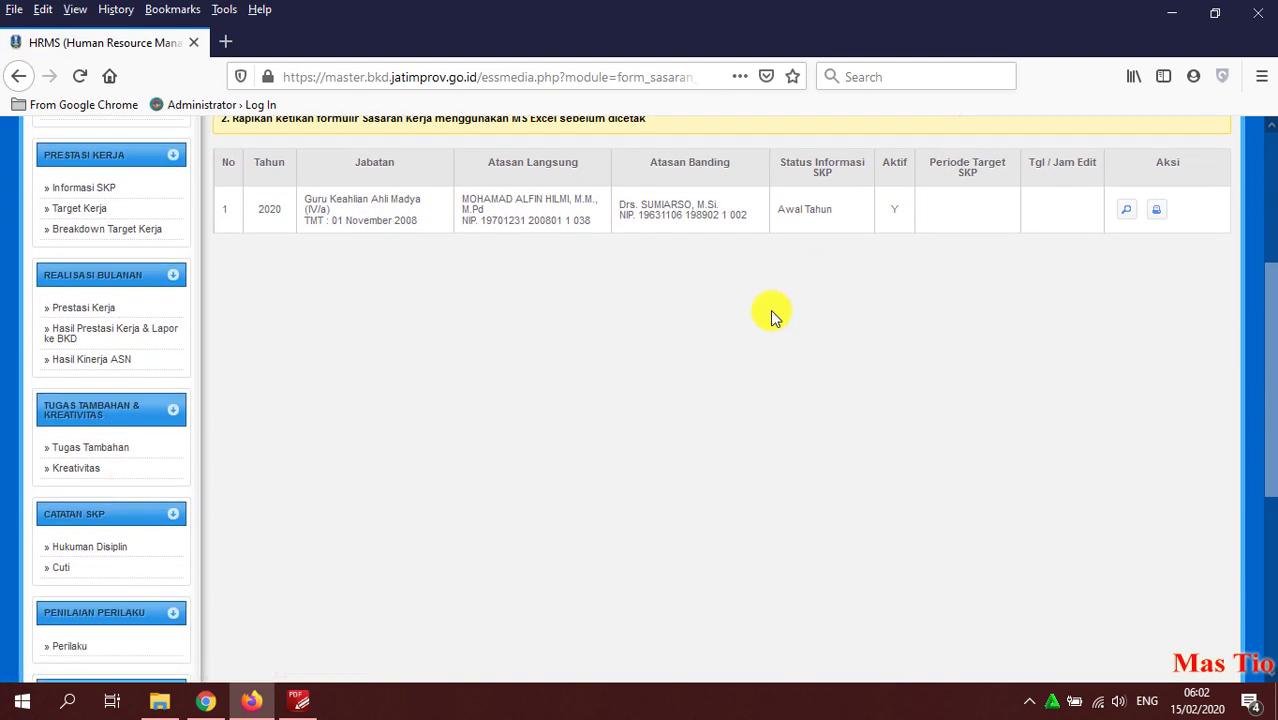
Check the title of the Formulir Sasaran SKP page, preview the 2020 Formulir Sasaran Kerja, and close the preview
{"action": "scroll", "coordinate": [330, 327], "scroll_direction": "up", "scroll_amount": 3}
{"action": "left_click", "coordinate": [214, 293]}
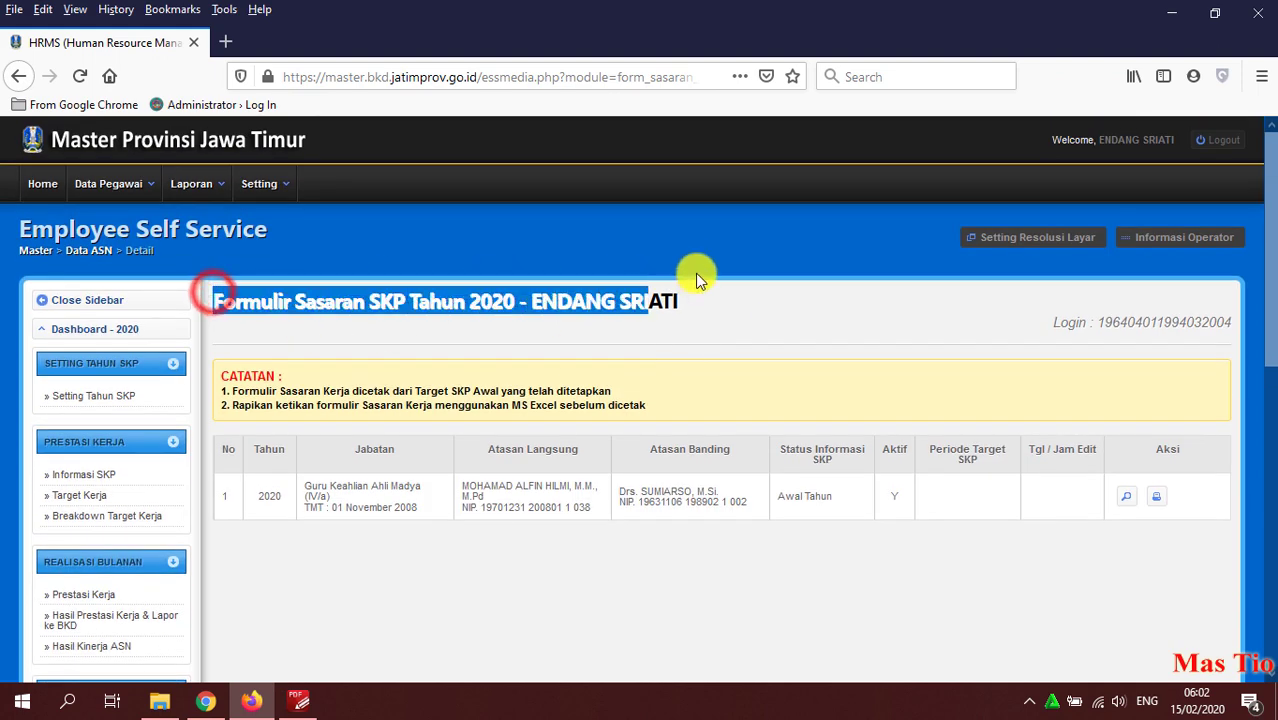
{"action": "left_click", "coordinate": [747, 294]}
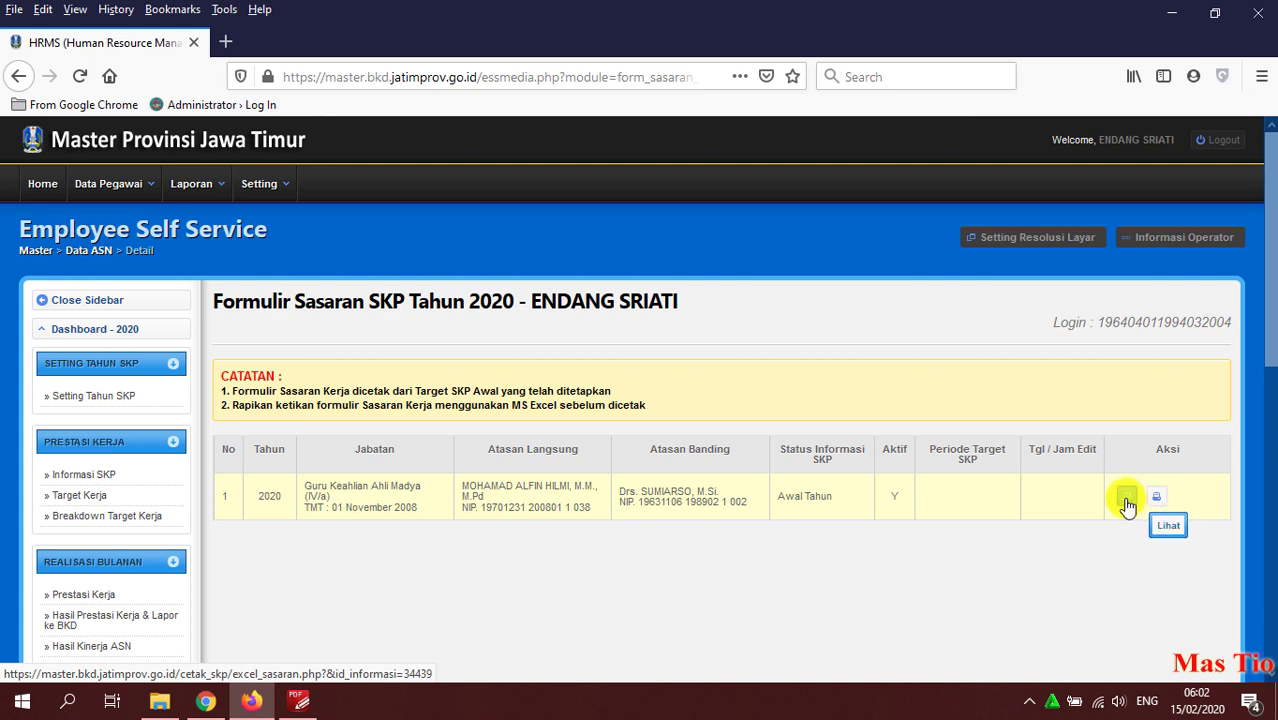
{"action": "left_click", "coordinate": [1126, 497]}
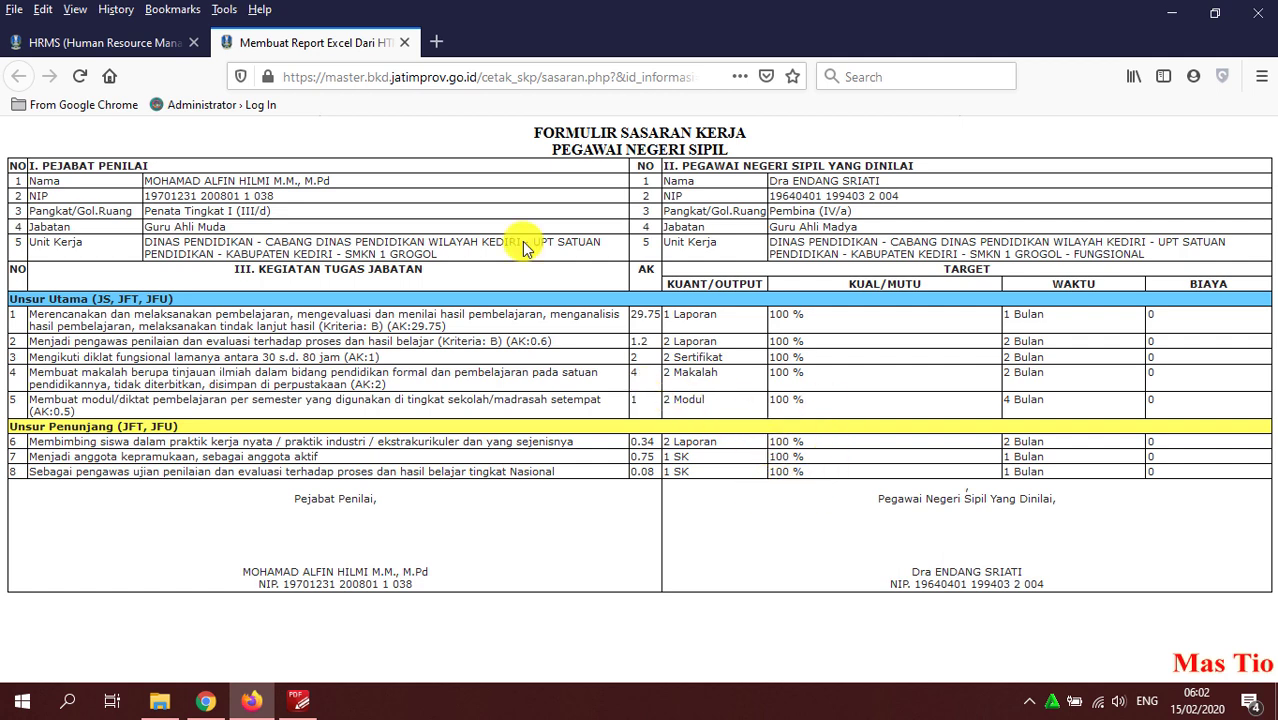
{"action": "left_click", "coordinate": [405, 45]}
Download the 2020 Sasaran form as an xls file, open it in Excel despite the format warning, and enable editing
{"action": "left_click", "coordinate": [1156, 496]}
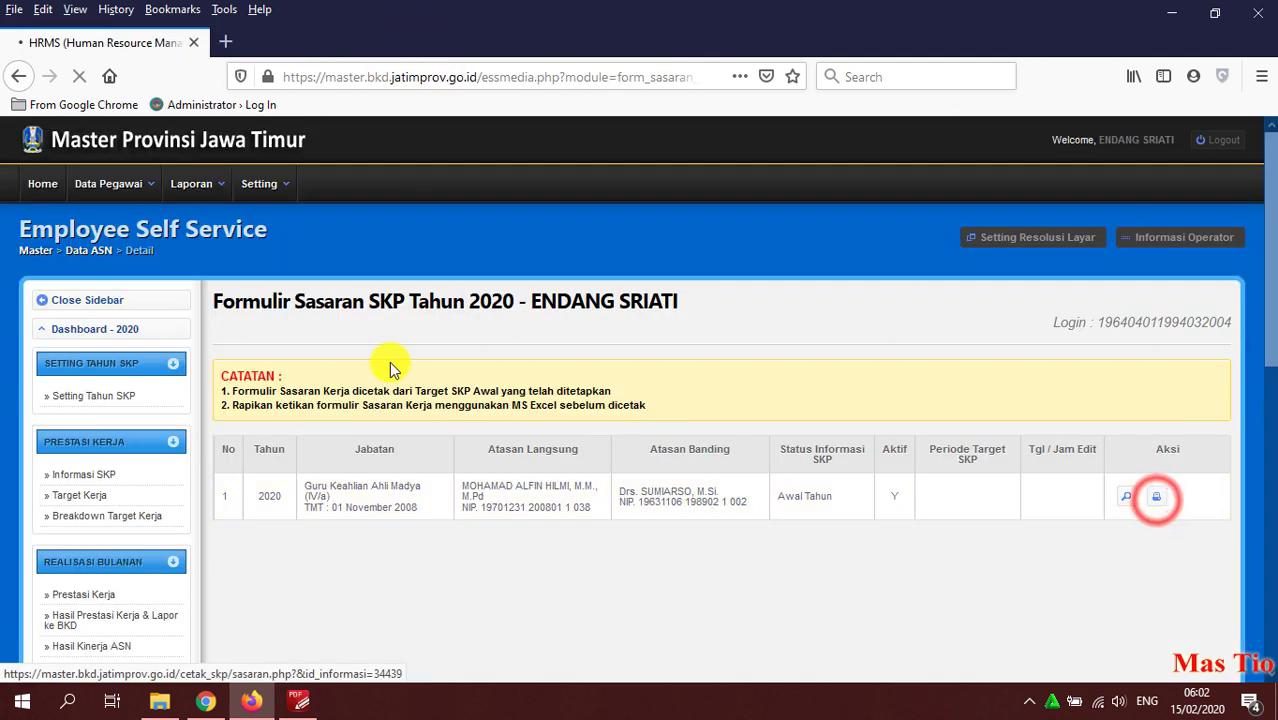
{"action": "left_click", "coordinate": [761, 472]}
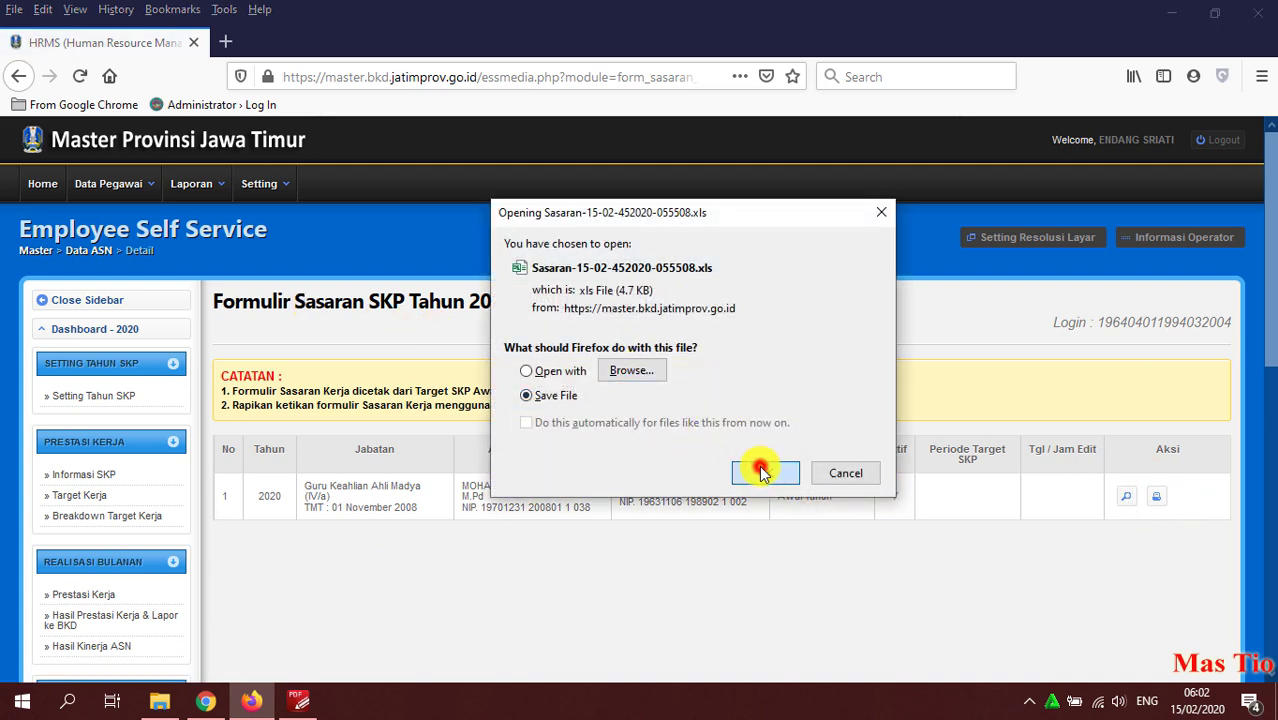
{"action": "left_click", "coordinate": [1103, 76]}
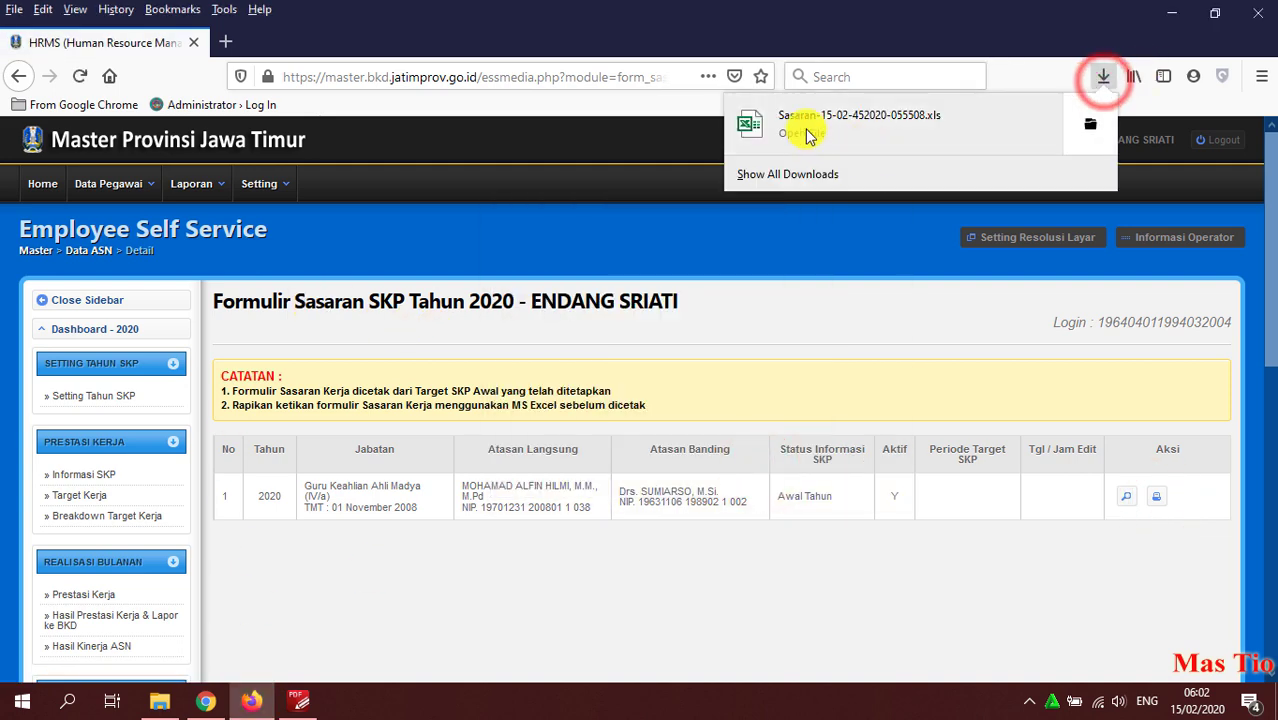
{"action": "left_click", "coordinate": [852, 118]}
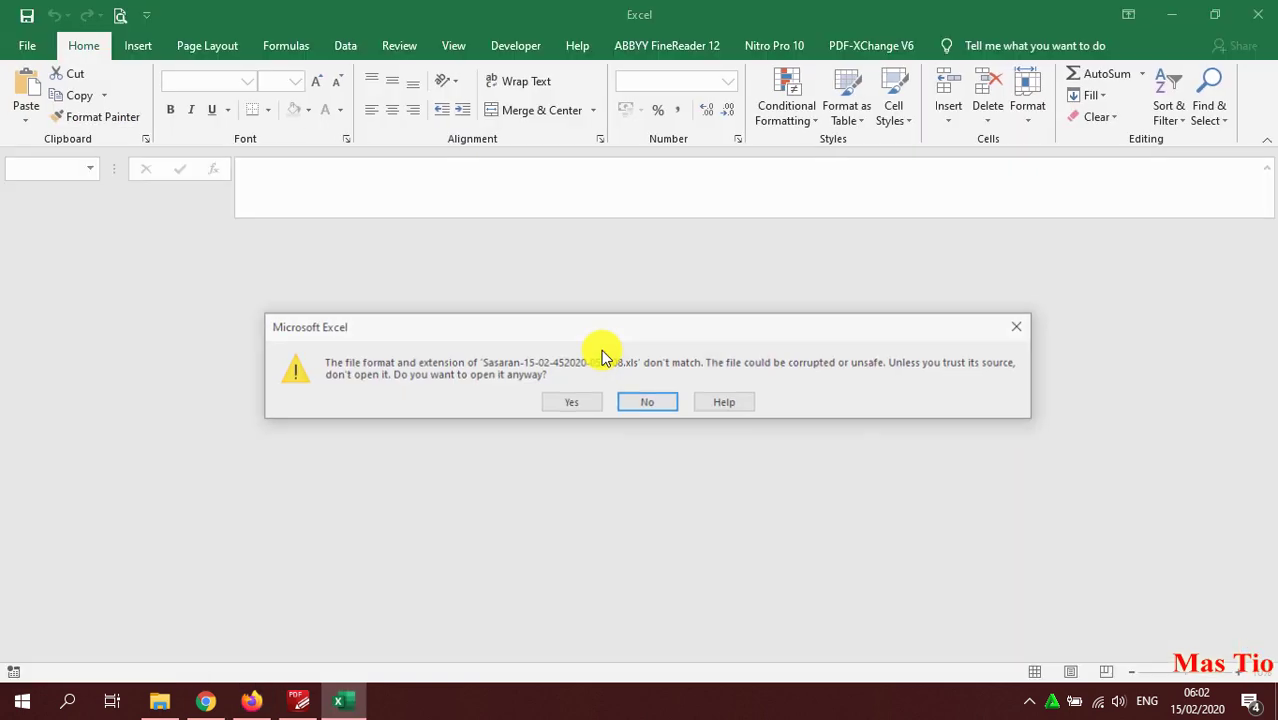
{"action": "left_click", "coordinate": [583, 402]}
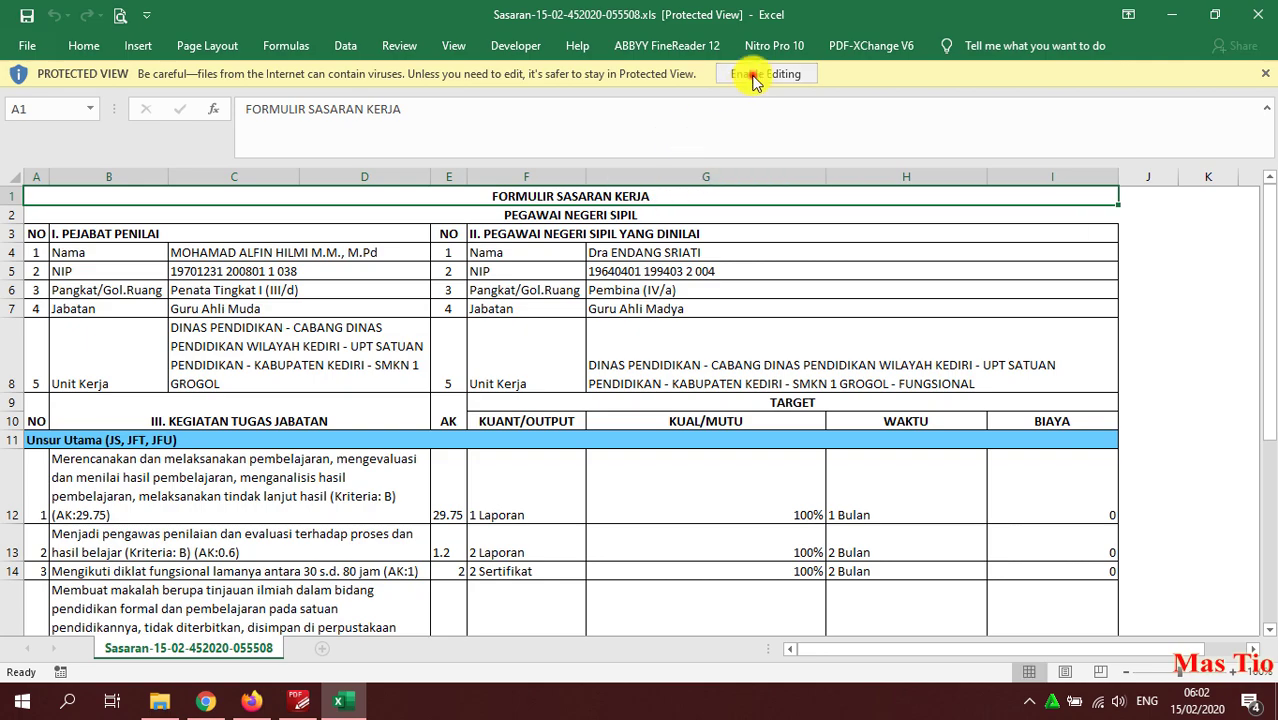
{"action": "left_click", "coordinate": [755, 78]}
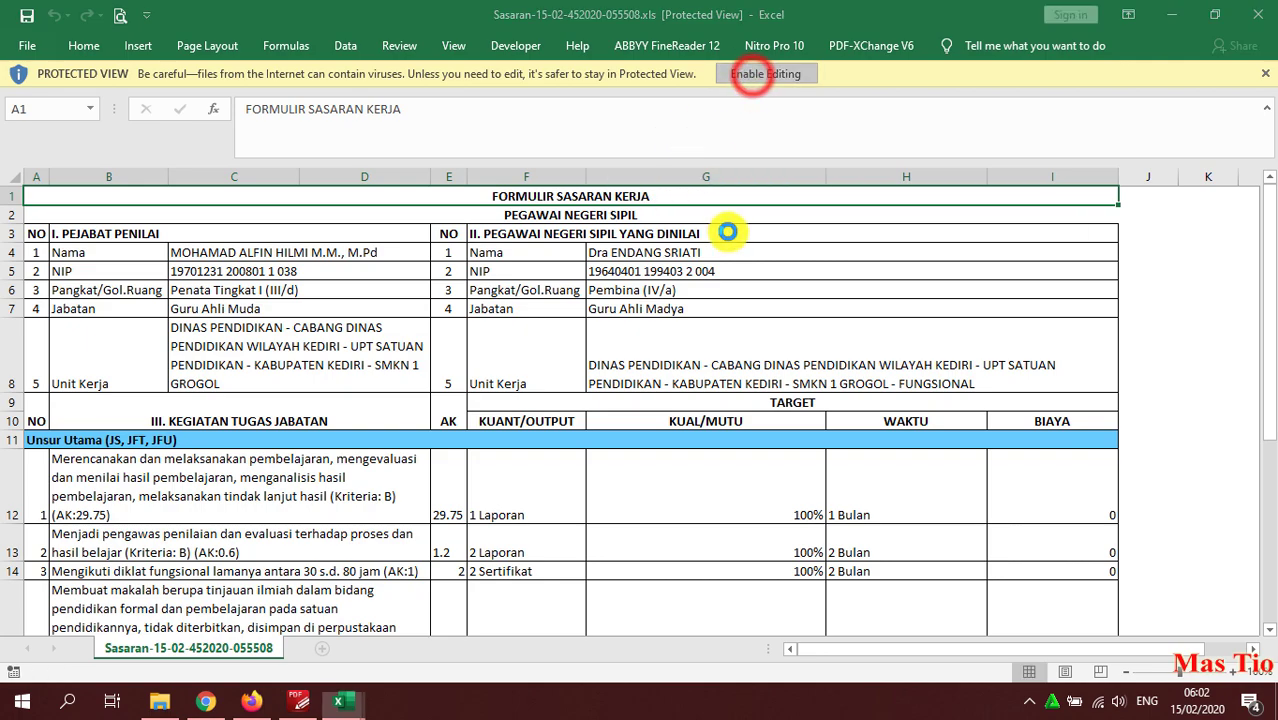
Examine the exported Formulir Sasaran Kerja sheet, including the Unsur Penunjang activities and the signature block
{"action": "scroll", "coordinate": [500, 418], "scroll_direction": "down", "scroll_amount": 3}
{"action": "scroll", "coordinate": [500, 418], "scroll_direction": "down", "scroll_amount": 5}
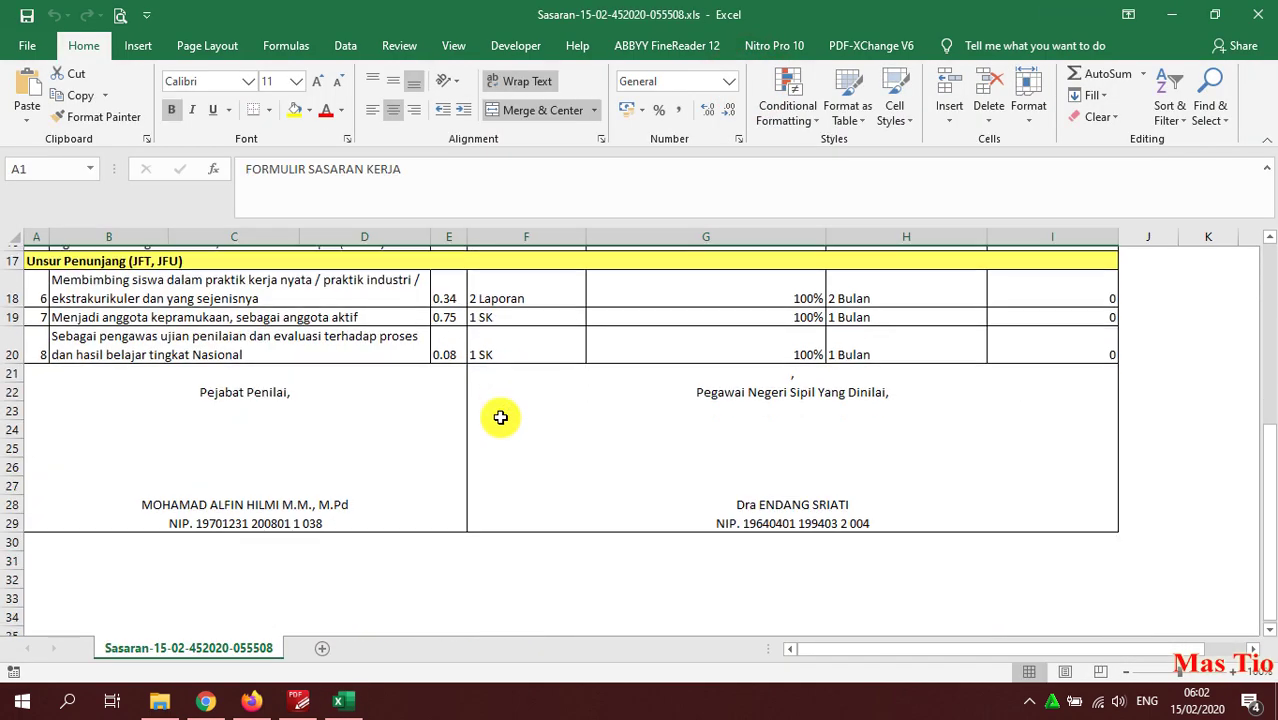
{"action": "left_click", "coordinate": [598, 384]}
{"action": "scroll", "coordinate": [608, 476], "scroll_direction": "up", "scroll_amount": 6}
{"action": "scroll", "coordinate": [613, 476], "scroll_direction": "down", "scroll_amount": 3}
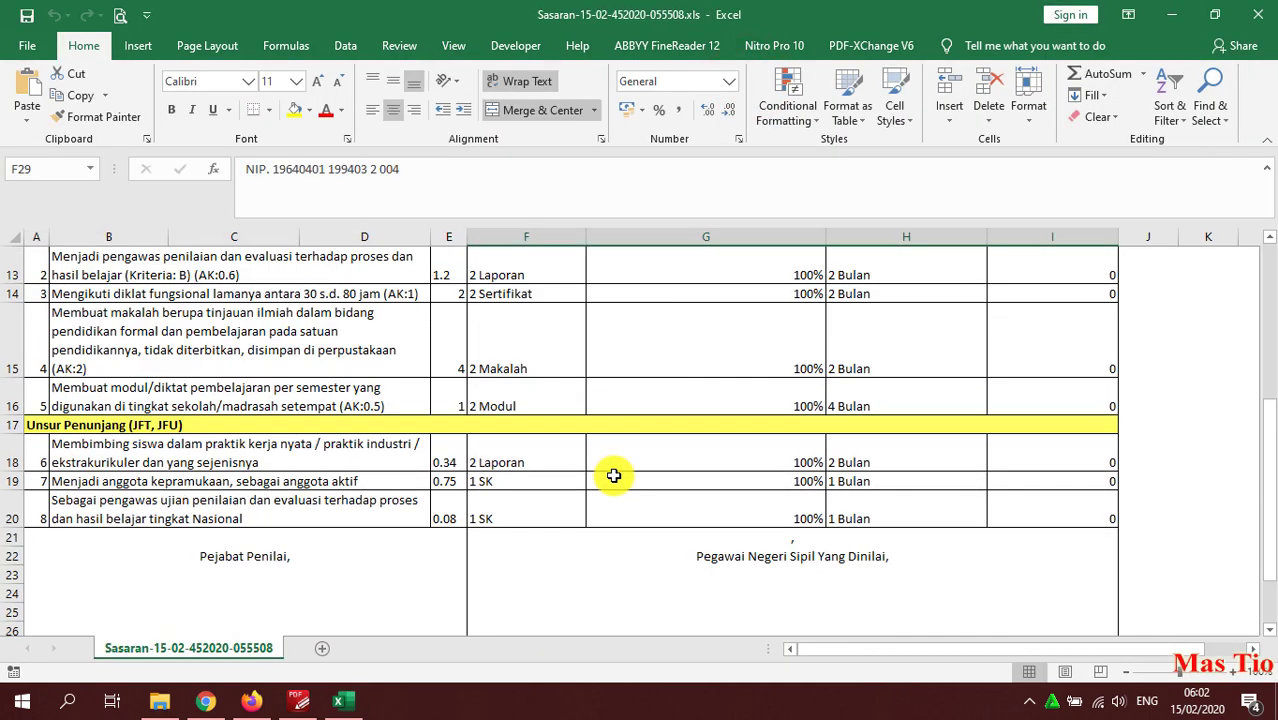
Switch back to Firefox, reopen the 2020 Target Kerja, review its activities and totals, and send it to the direct supervisor
{"action": "left_click", "coordinate": [256, 705]}
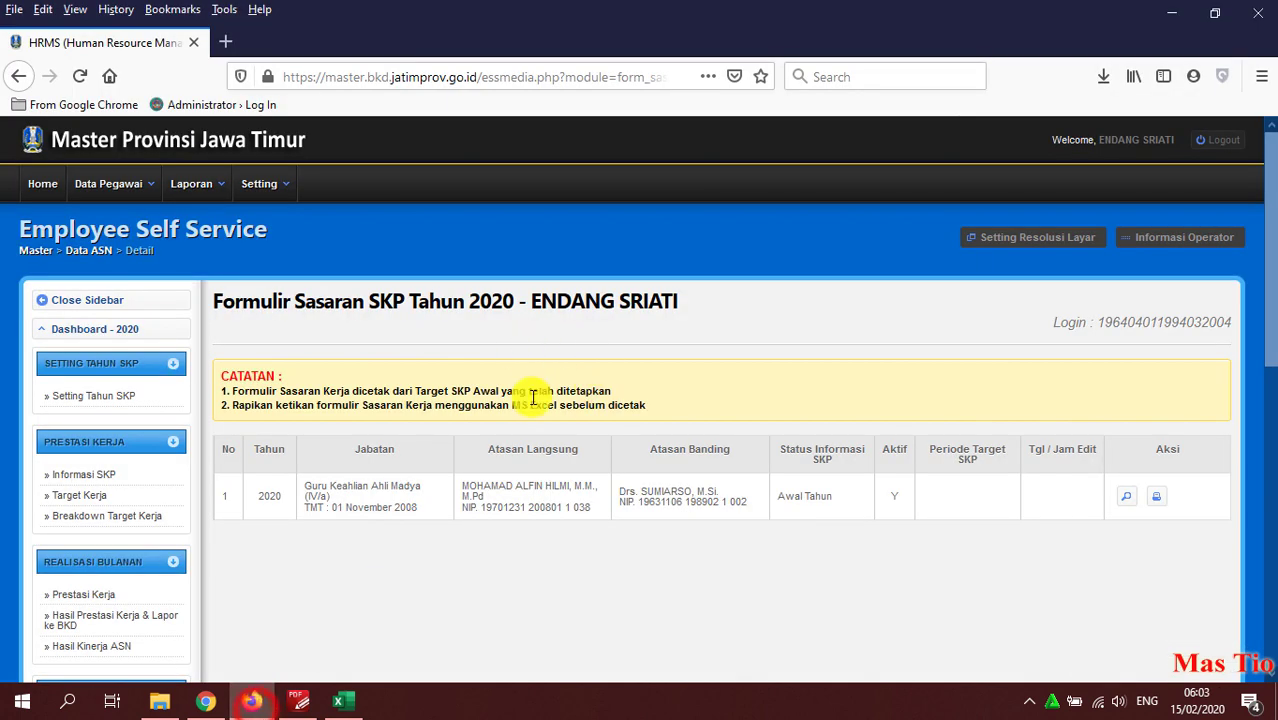
{"action": "scroll", "coordinate": [170, 370], "scroll_direction": "down", "scroll_amount": 3}
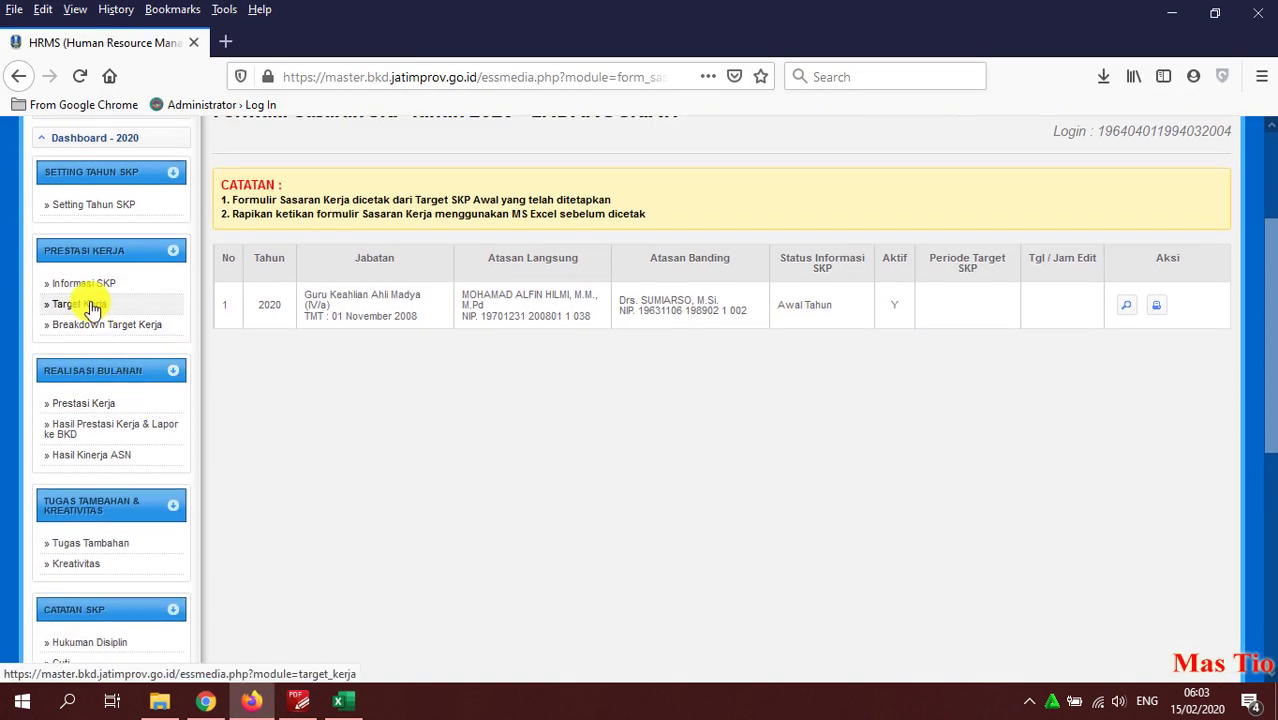
{"action": "left_click", "coordinate": [100, 312]}
{"action": "scroll", "coordinate": [592, 398], "scroll_direction": "down", "scroll_amount": 5}
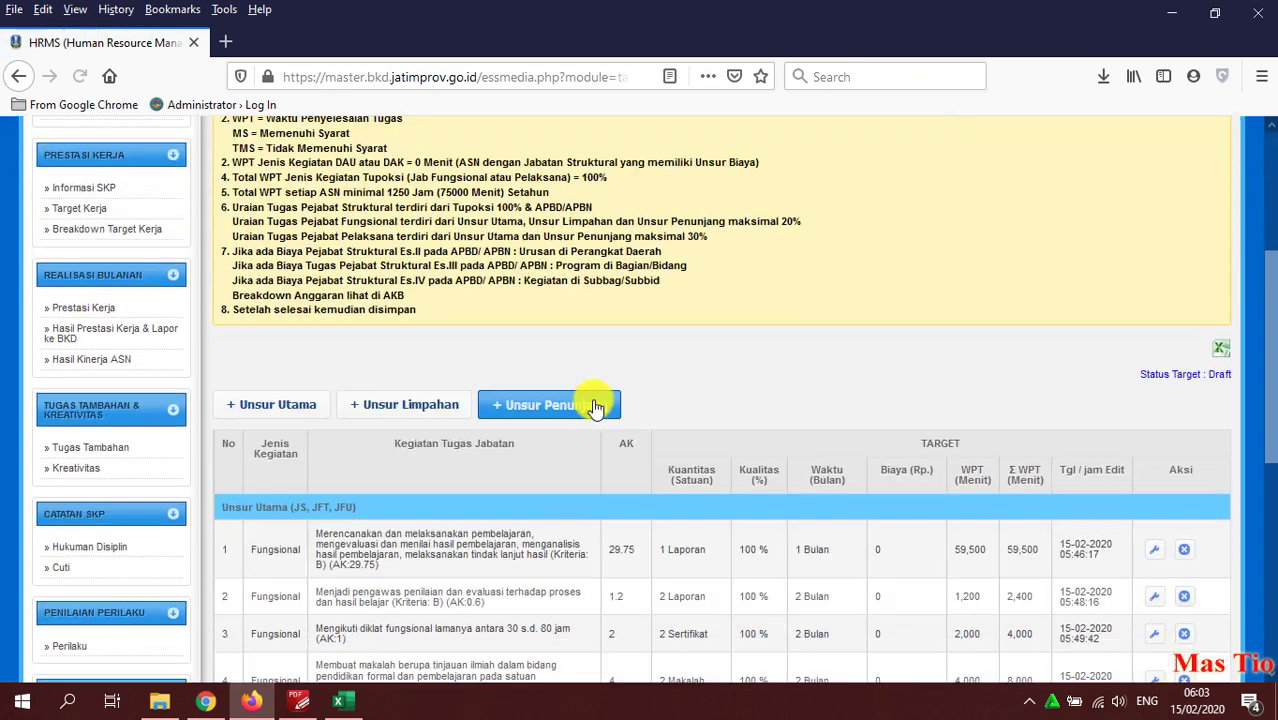
{"action": "scroll", "coordinate": [592, 422], "scroll_direction": "down", "scroll_amount": 5}
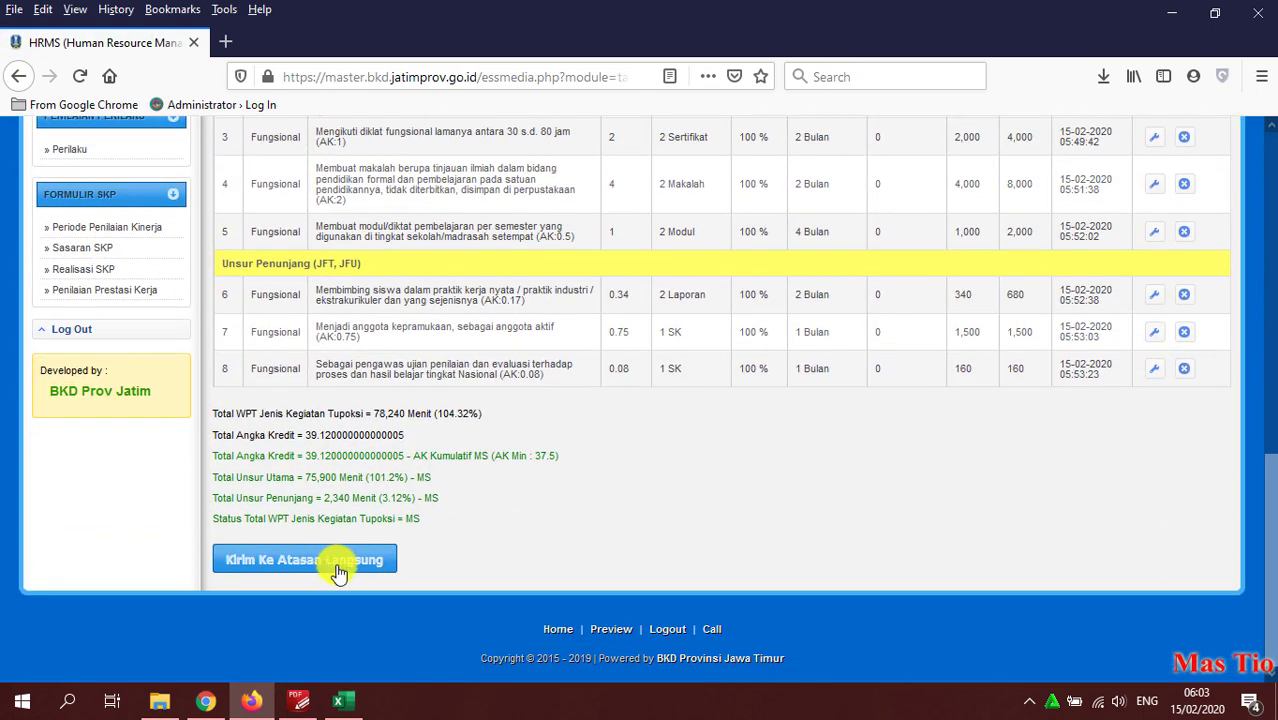
{"action": "scroll", "coordinate": [900, 440], "scroll_direction": "up", "scroll_amount": 3}
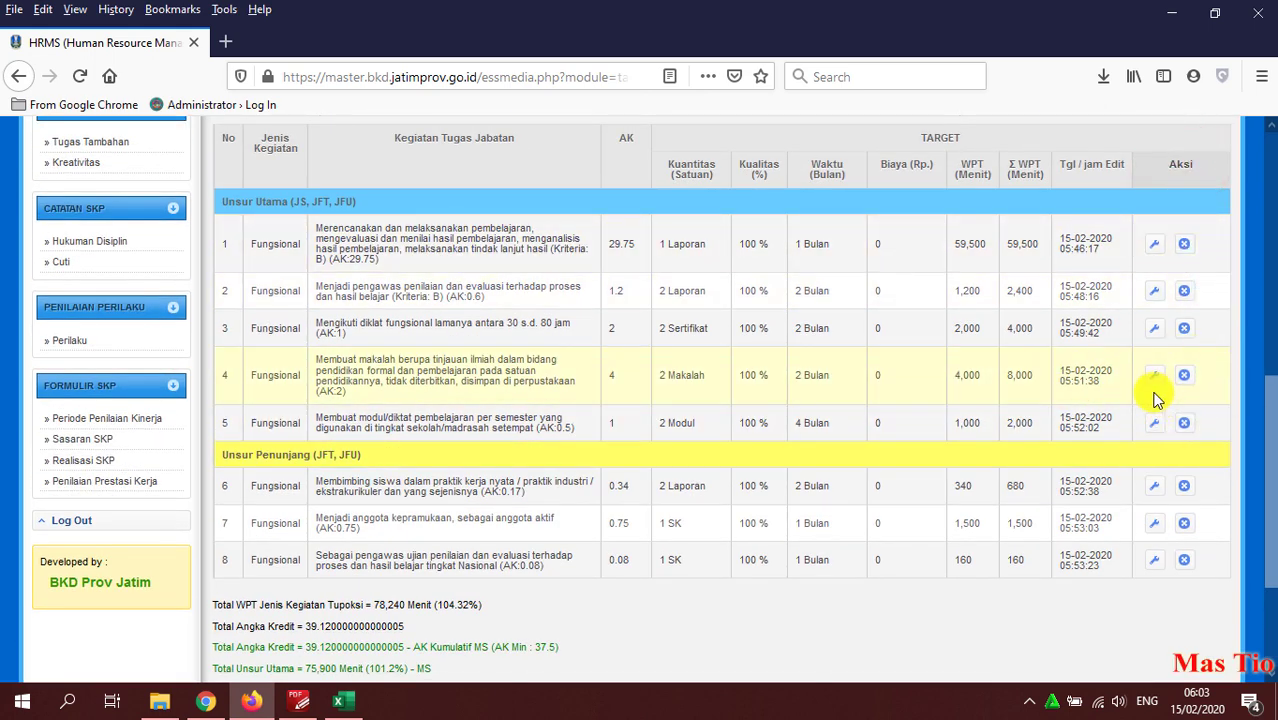
{"action": "scroll", "coordinate": [620, 520], "scroll_direction": "down", "scroll_amount": 3}
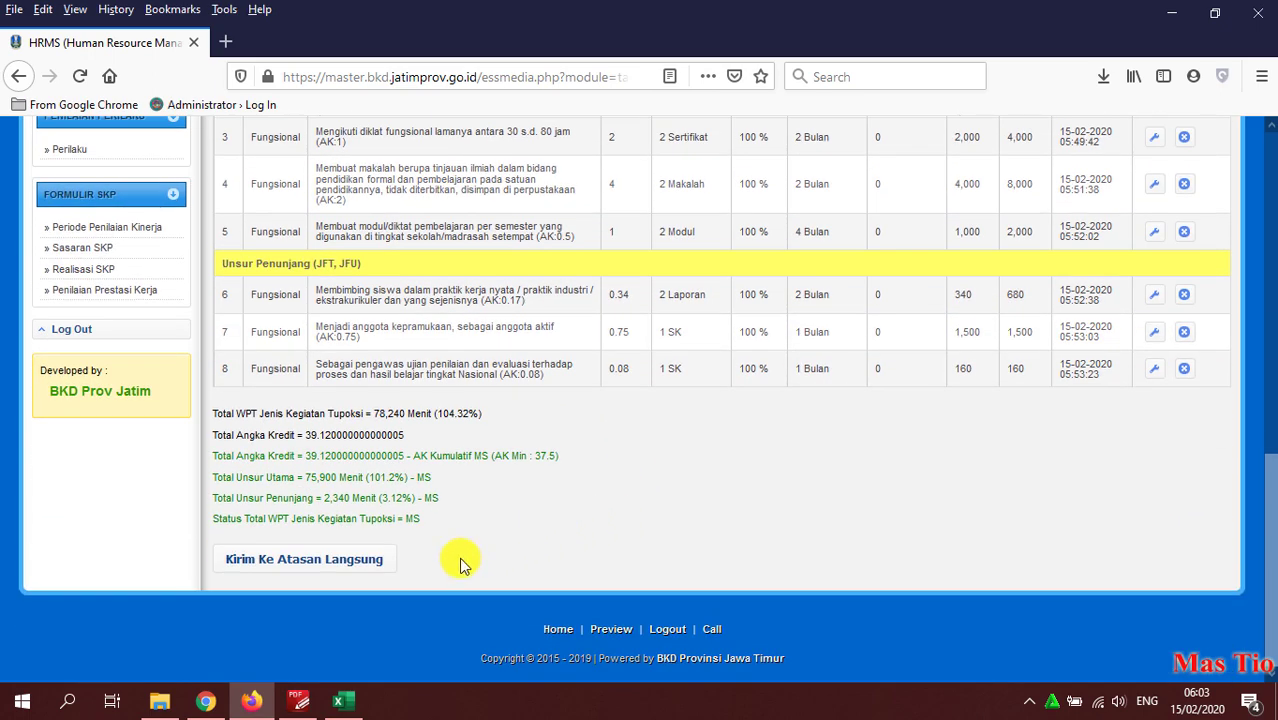
{"action": "left_click", "coordinate": [328, 570]}
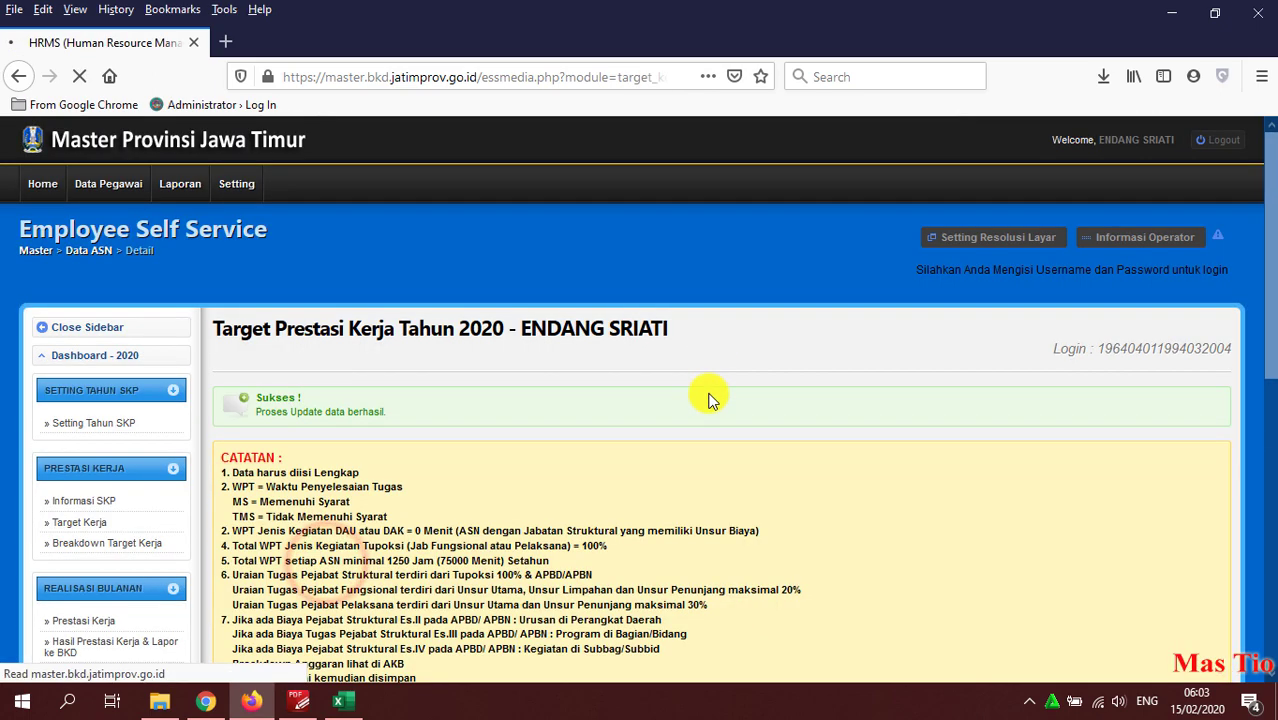
Check the submission message, the activity table, the totals, and the Status Target and Verifikasi Atasan entries of the submitted target
{"action": "scroll", "coordinate": [297, 306], "scroll_direction": "down", "scroll_amount": 1}
{"action": "scroll", "coordinate": [297, 306], "scroll_direction": "up", "scroll_amount": 2}
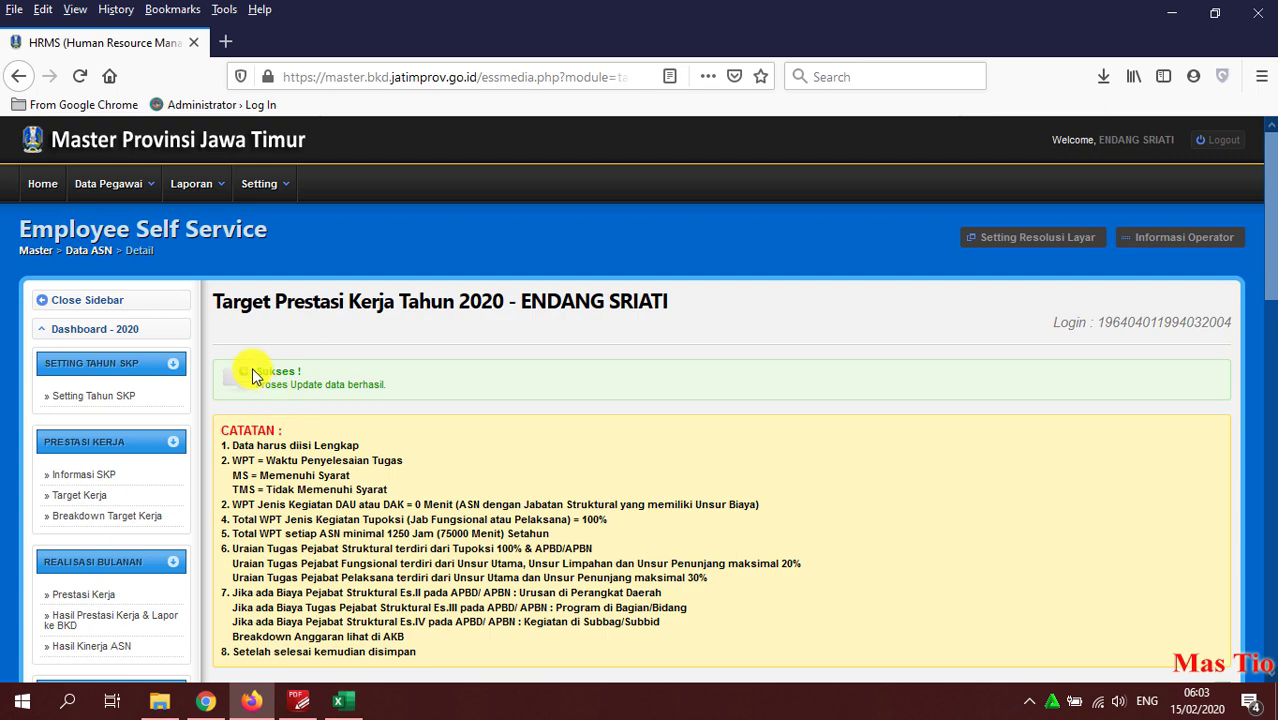
{"action": "left_click", "coordinate": [465, 378]}
{"action": "scroll", "coordinate": [564, 380], "scroll_direction": "down", "scroll_amount": 8}
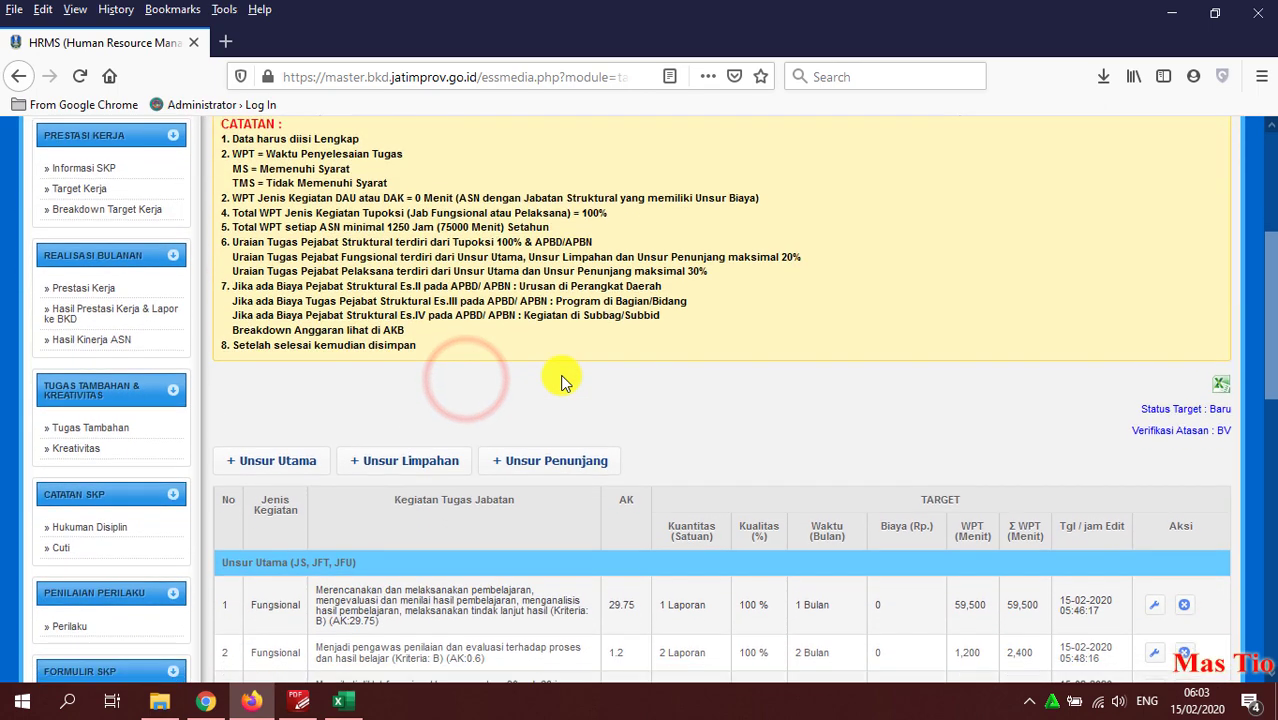
{"action": "scroll", "coordinate": [568, 393], "scroll_direction": "down", "scroll_amount": 8}
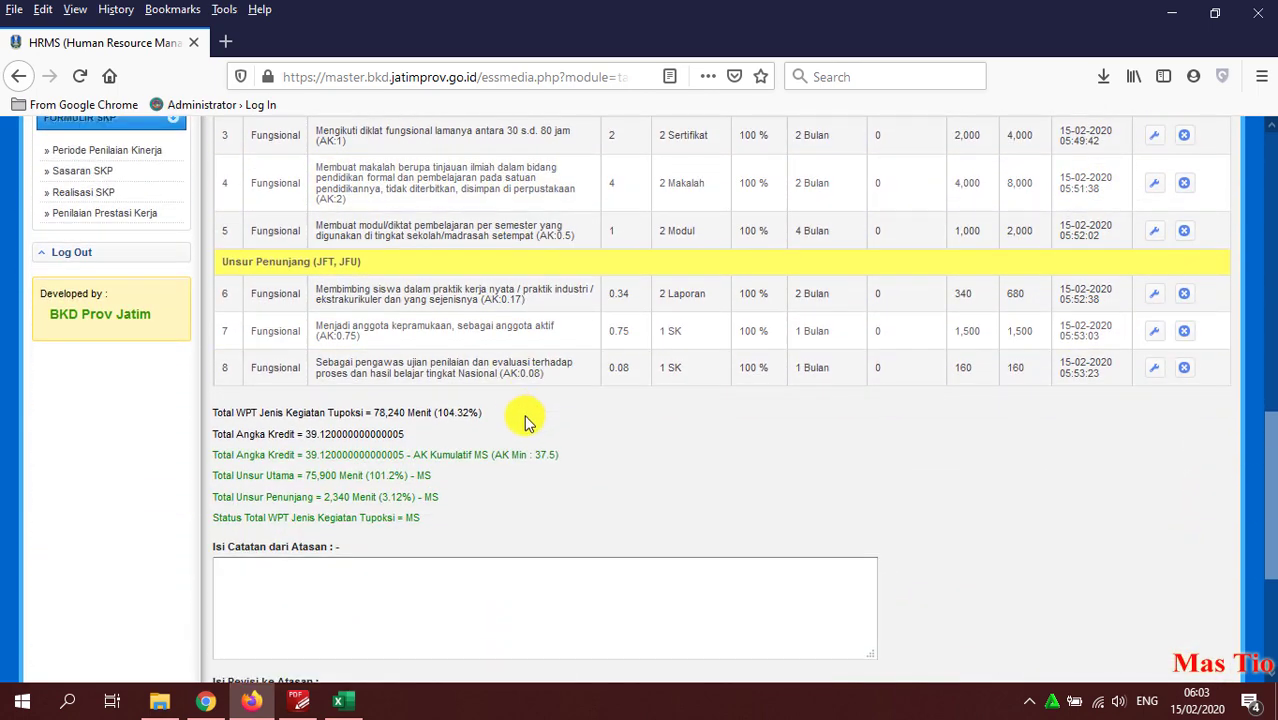
{"action": "scroll", "coordinate": [529, 421], "scroll_direction": "up", "scroll_amount": 4}
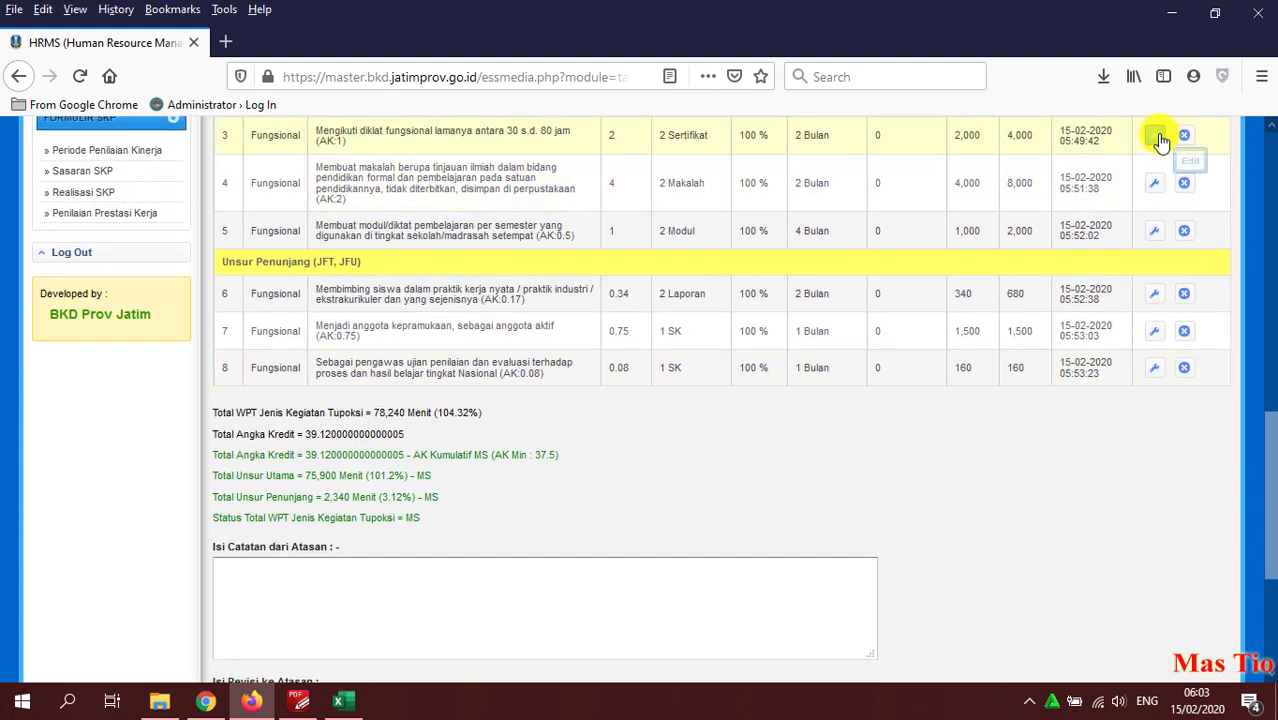
{"action": "scroll", "coordinate": [1155, 234], "scroll_direction": "up", "scroll_amount": 4}
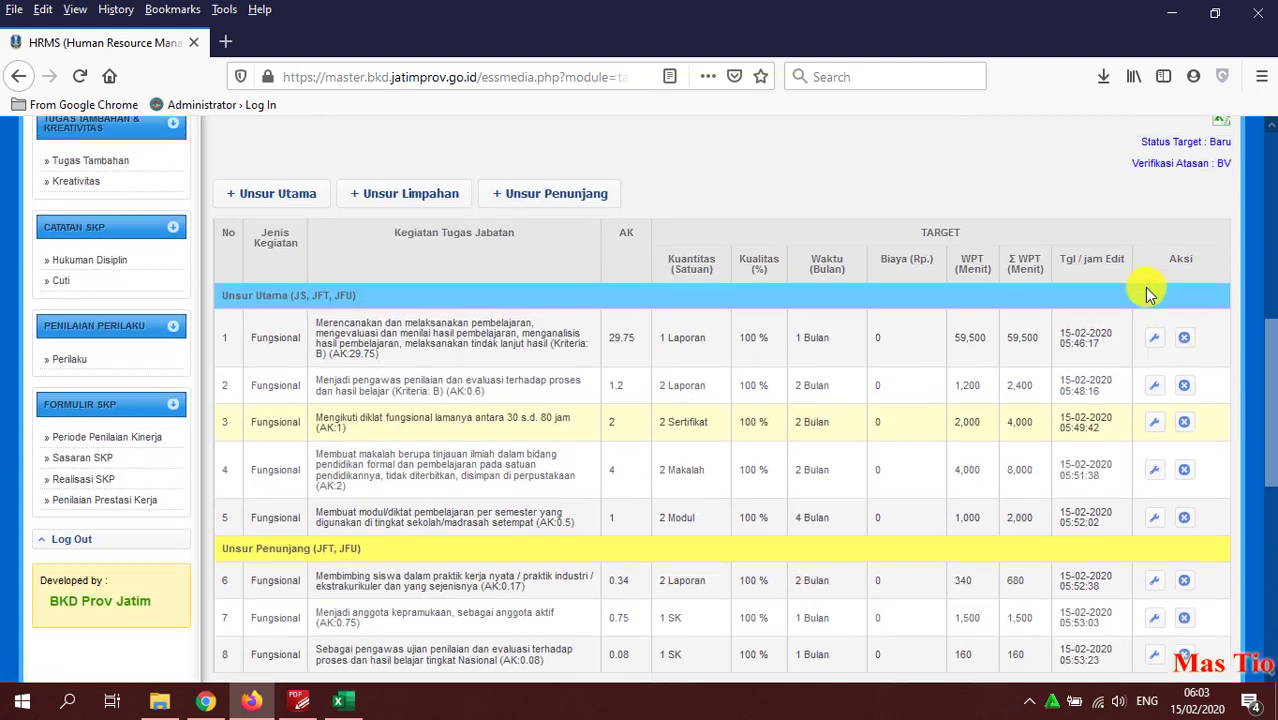
{"action": "scroll", "coordinate": [1160, 310], "scroll_direction": "up", "scroll_amount": 2}
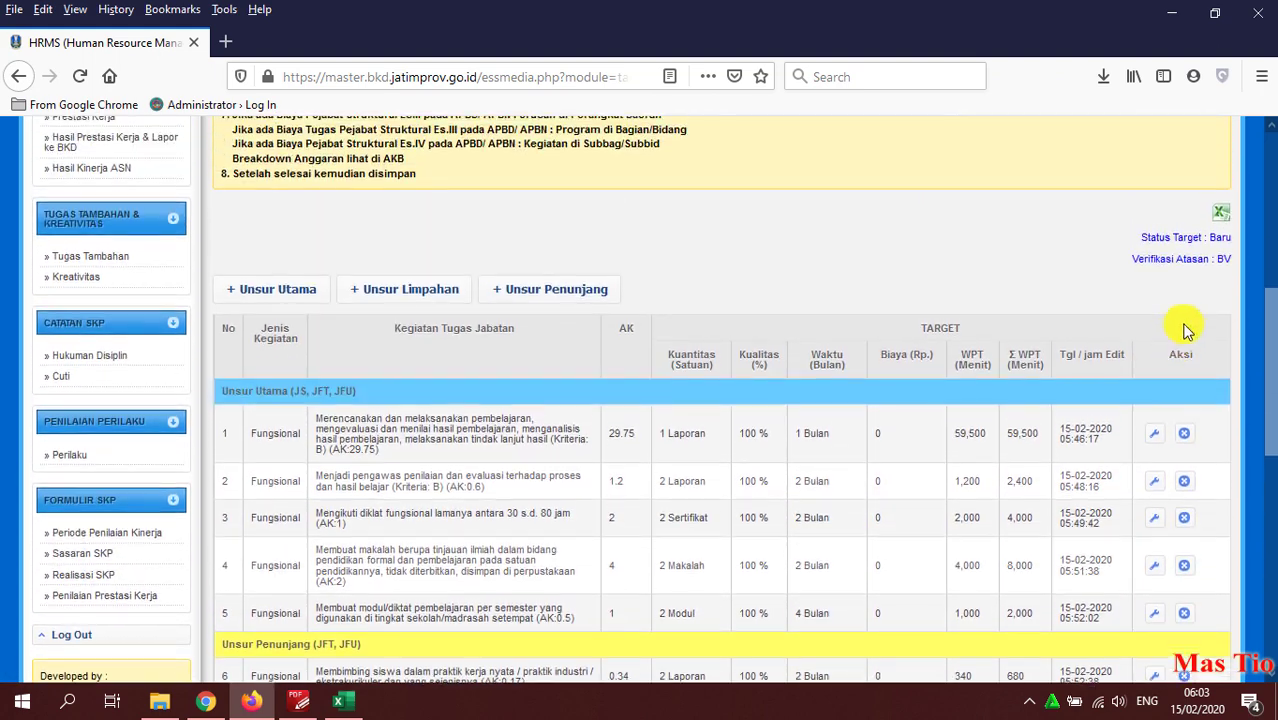
{"action": "left_click", "coordinate": [1213, 277]}
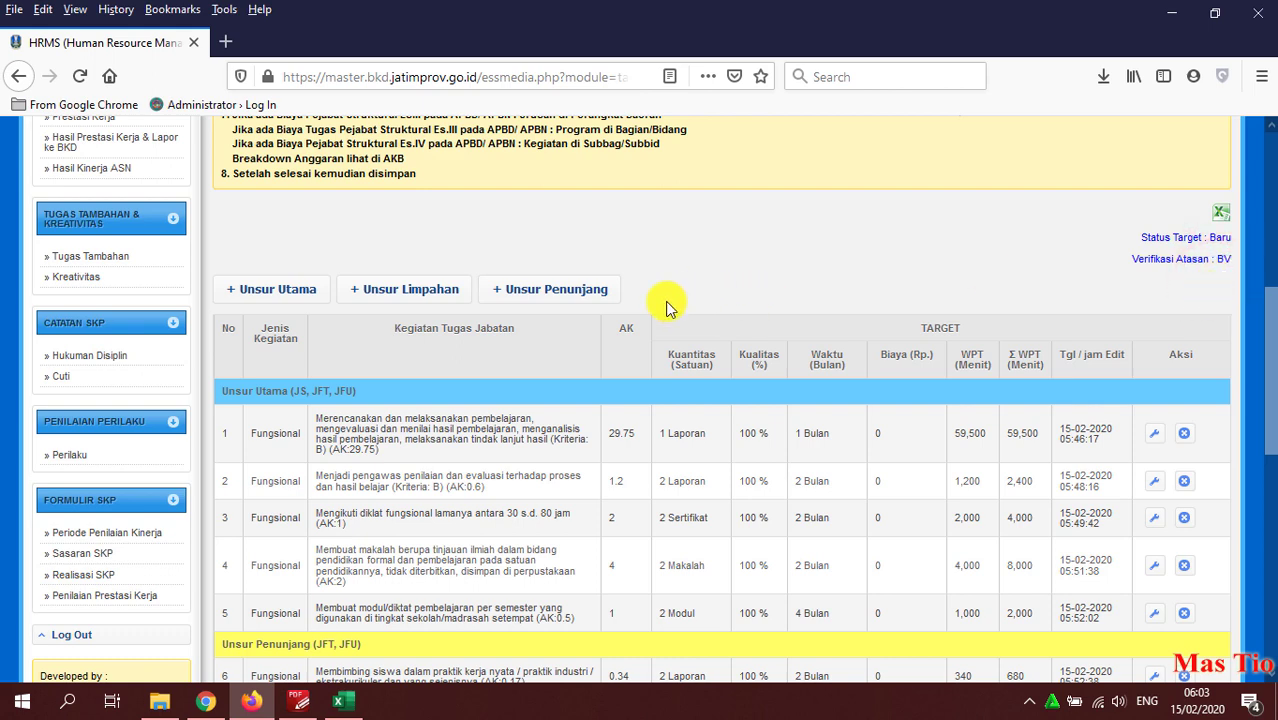
Open the first Unsur Utama activity's edit form, look through it, and return to the target list
{"action": "left_click", "coordinate": [1154, 440]}
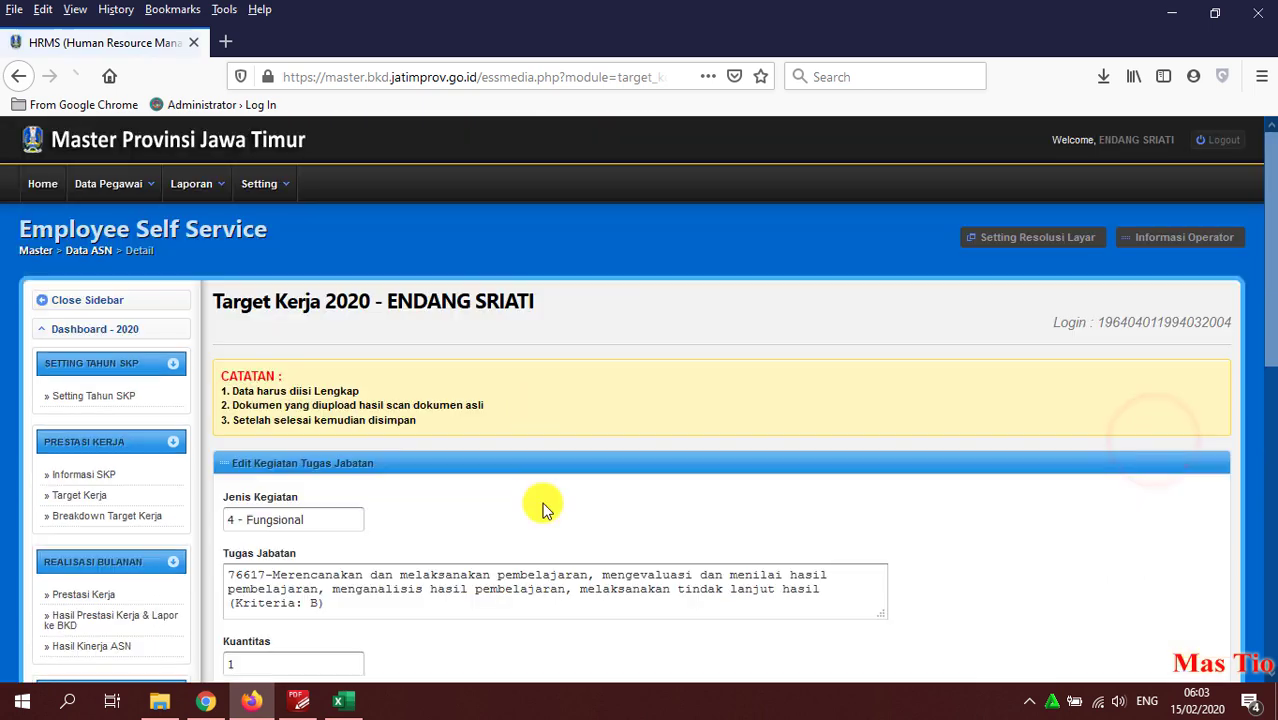
{"action": "scroll", "coordinate": [542, 505], "scroll_direction": "down", "scroll_amount": 5}
{"action": "left_click", "coordinate": [318, 537]}
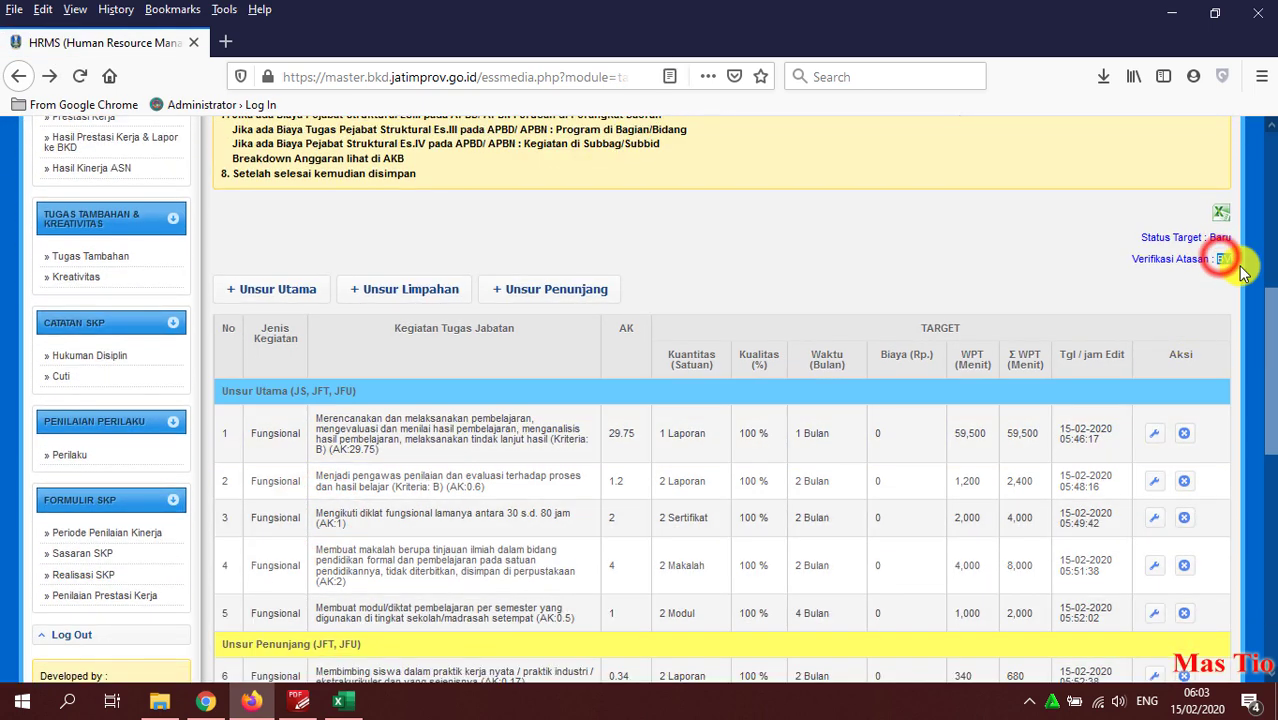
Examine the Isi Catatan dari Atasan and Isi Revisi ke Atasan boxes below the activity totals
{"action": "scroll", "coordinate": [1227, 288], "scroll_direction": "down", "scroll_amount": 3}
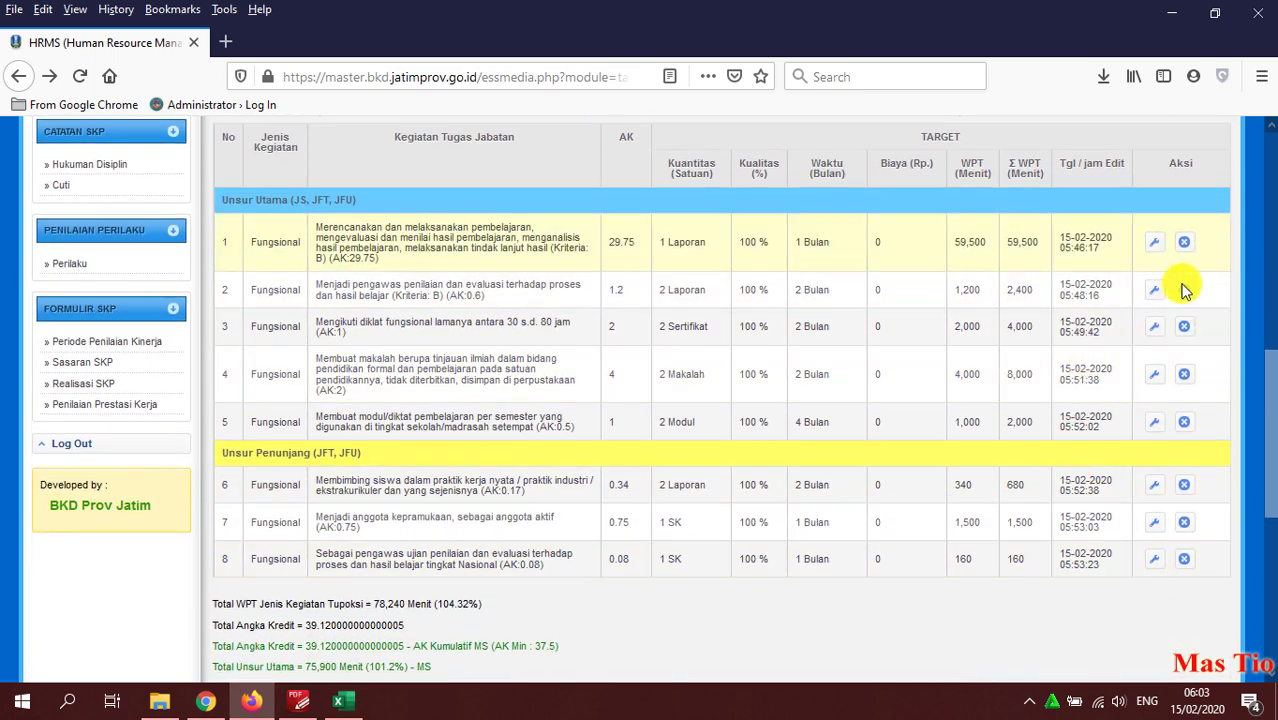
{"action": "scroll", "coordinate": [516, 551], "scroll_direction": "down", "scroll_amount": 5}
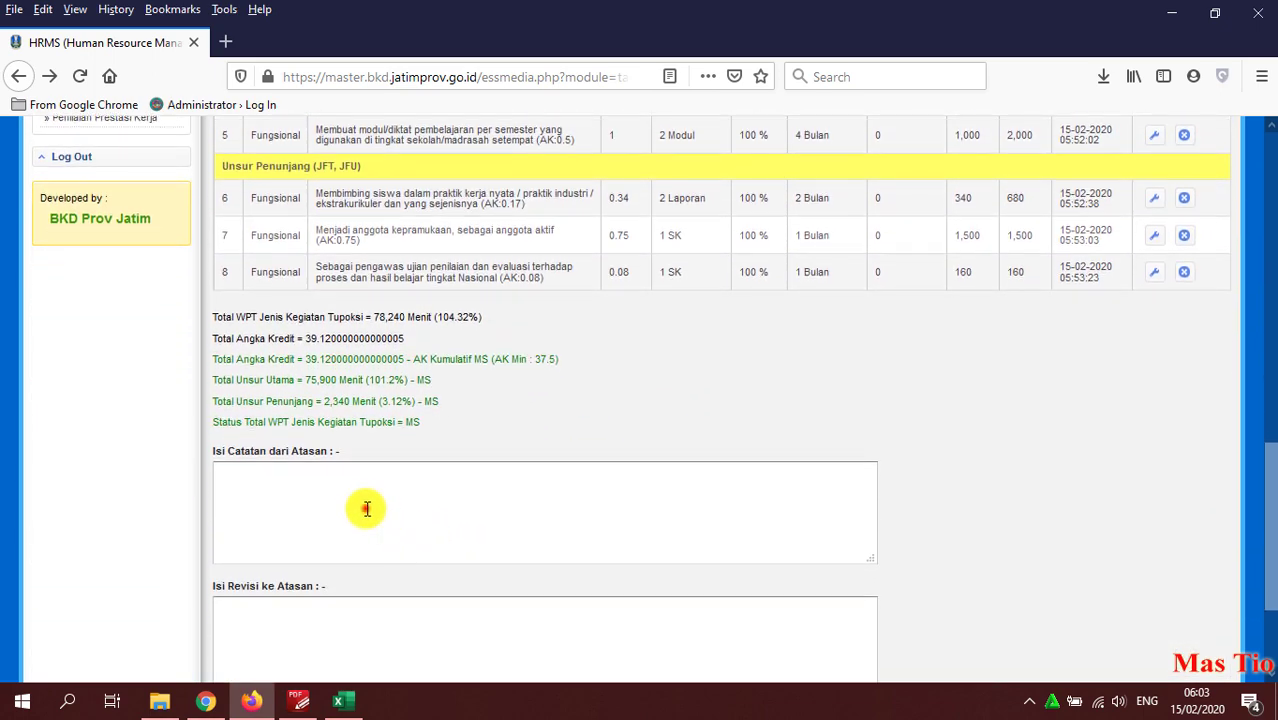
{"action": "left_click", "coordinate": [368, 509]}
{"action": "scroll", "coordinate": [368, 509], "scroll_direction": "down", "scroll_amount": 3}
{"action": "left_click", "coordinate": [305, 468]}
{"action": "left_click", "coordinate": [305, 357]}
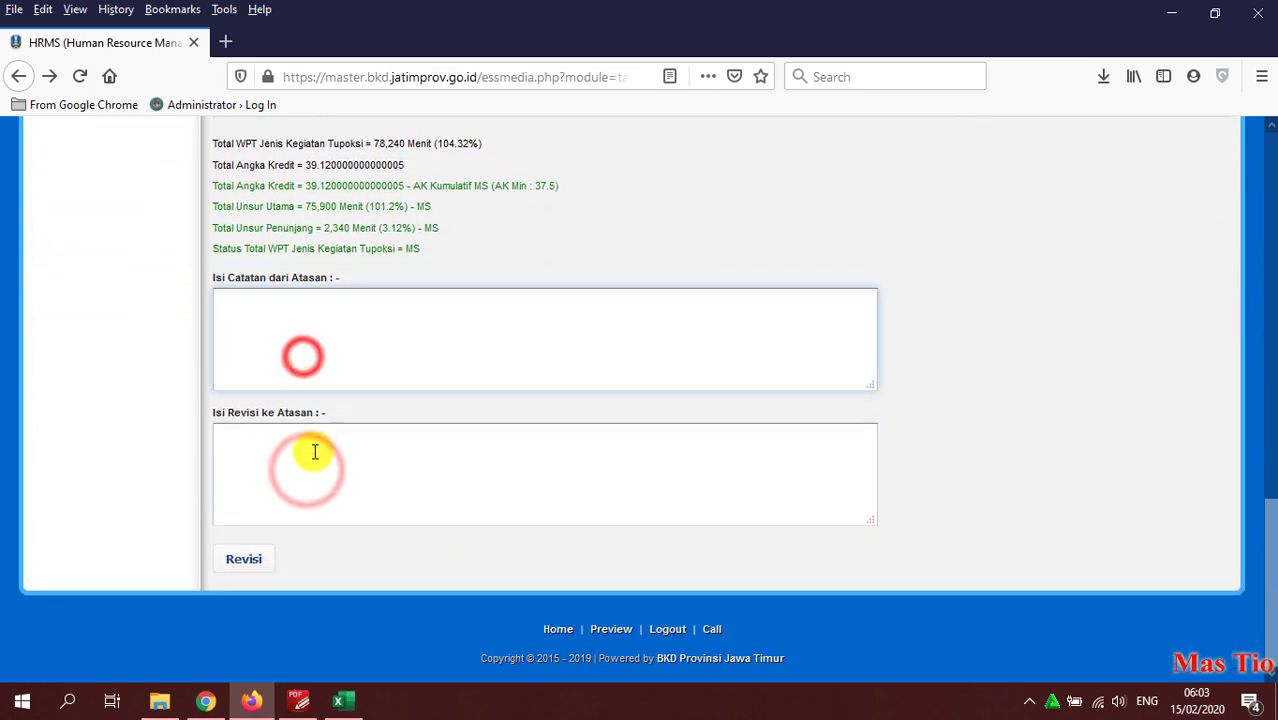
{"action": "left_click", "coordinate": [310, 452]}
{"action": "left_click", "coordinate": [303, 367]}
Review the activity table, the CATATAN notes and the title of the 2020 Target Prestasi Kerja page
{"action": "scroll", "coordinate": [313, 395], "scroll_direction": "up", "scroll_amount": 10}
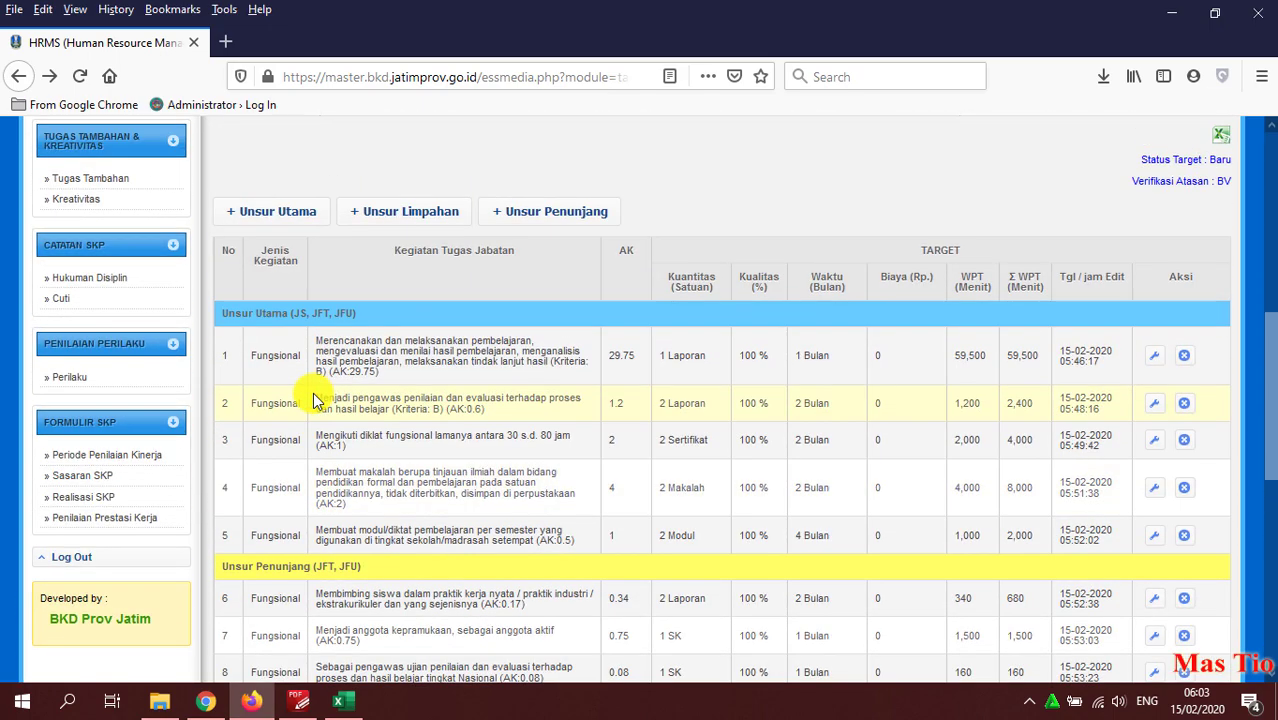
{"action": "scroll", "coordinate": [313, 400], "scroll_direction": "up", "scroll_amount": 3}
{"action": "scroll", "coordinate": [893, 404], "scroll_direction": "up", "scroll_amount": 3}
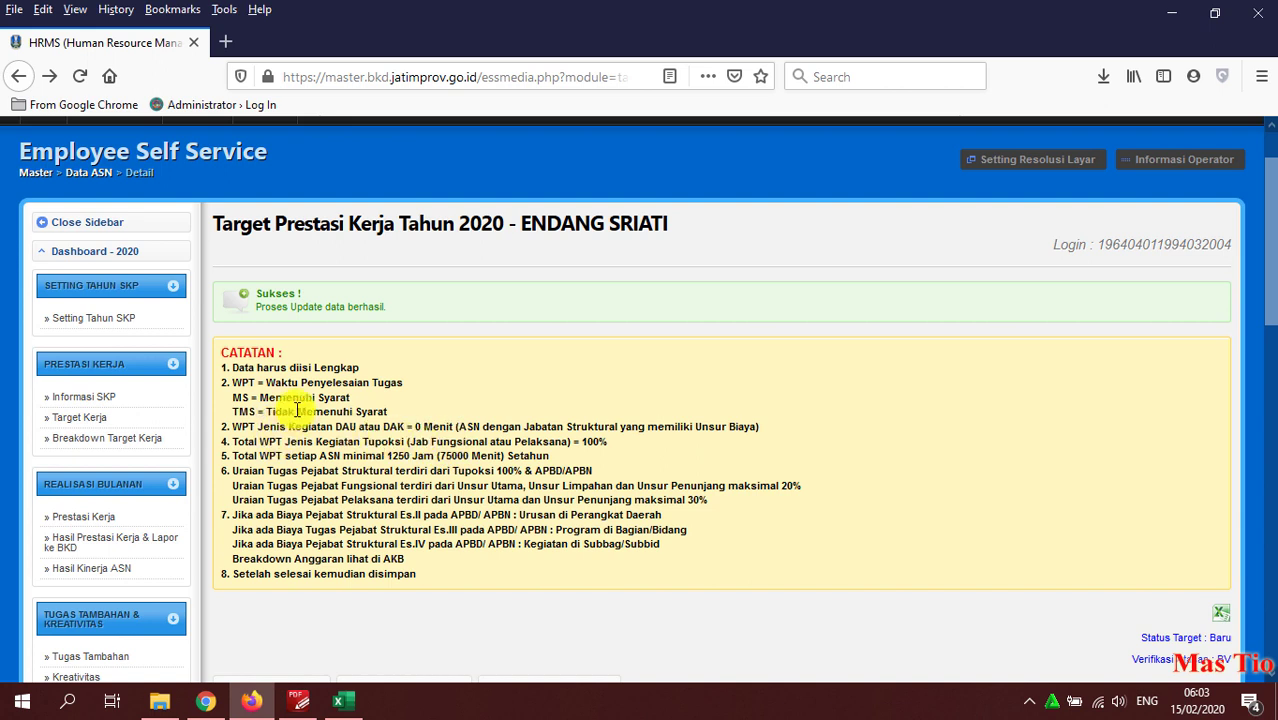
{"action": "left_click_drag", "start_coordinate": [515, 222], "coordinate": [650, 220]}
{"action": "left_click", "coordinate": [665, 240]}
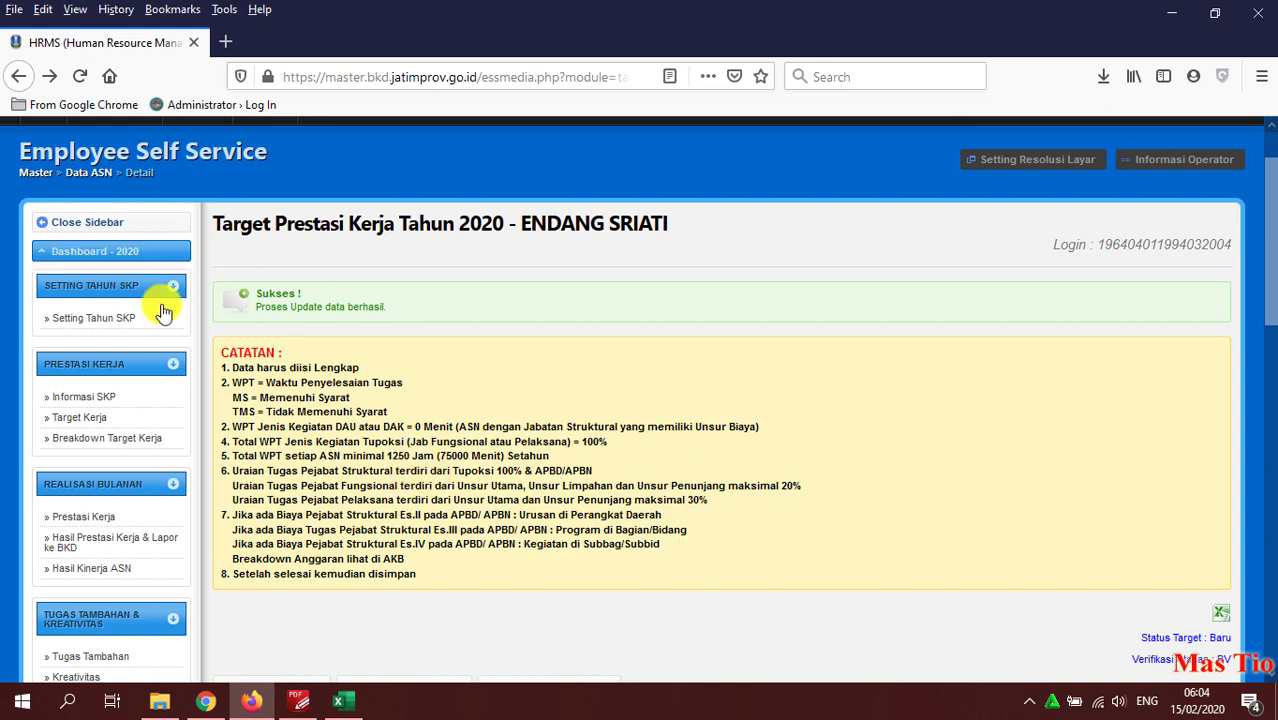
Open the 2020 Breakdown Target Kerja and view its notes, breakdown status and totals
{"action": "scroll", "coordinate": [92, 410], "scroll_direction": "down", "scroll_amount": 1}
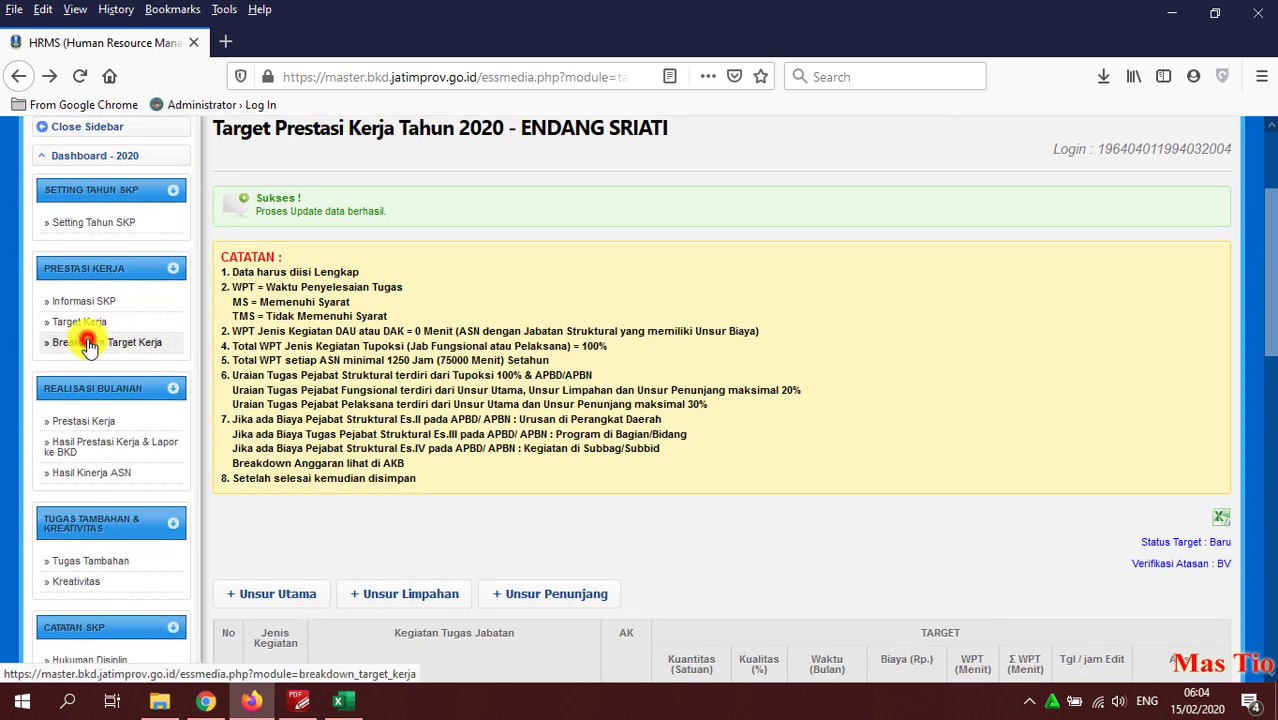
{"action": "left_click", "coordinate": [88, 343]}
{"action": "scroll", "coordinate": [540, 415], "scroll_direction": "down", "scroll_amount": 2}
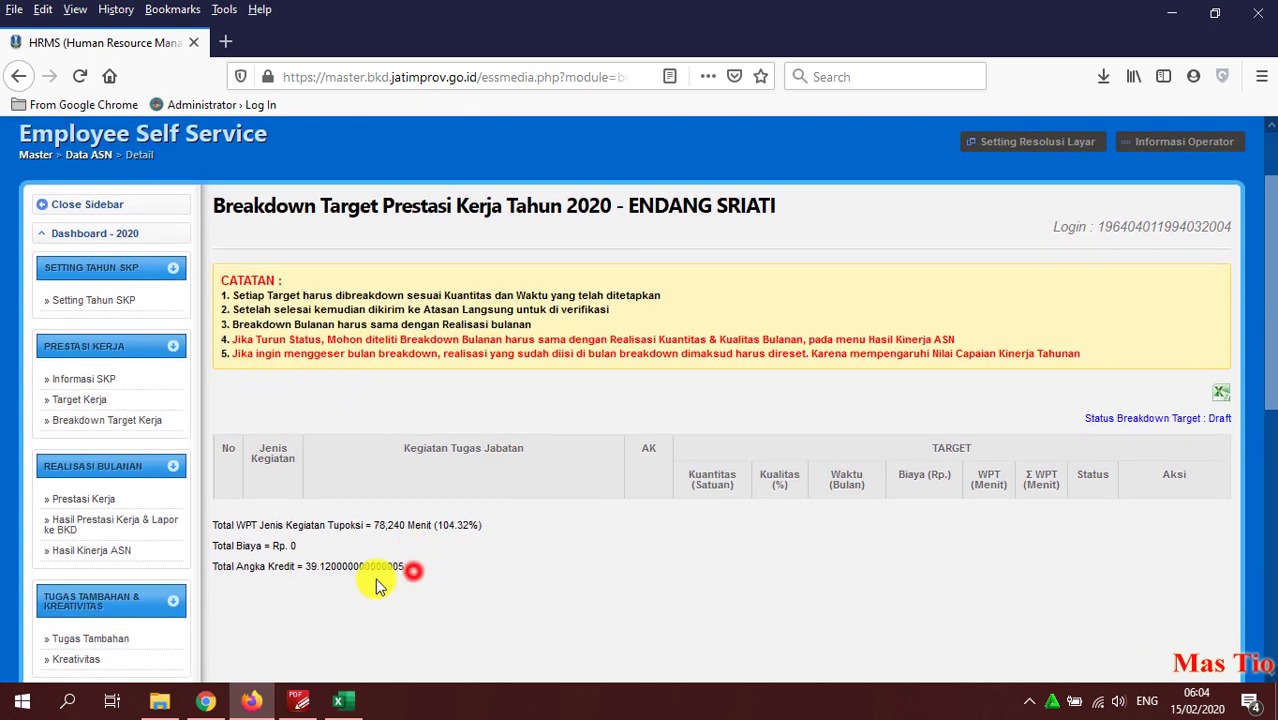
Open the 2020 Target Kerja page and review its Unsur Utama activities and target status
{"action": "scroll", "coordinate": [394, 408], "scroll_direction": "up", "scroll_amount": 2}
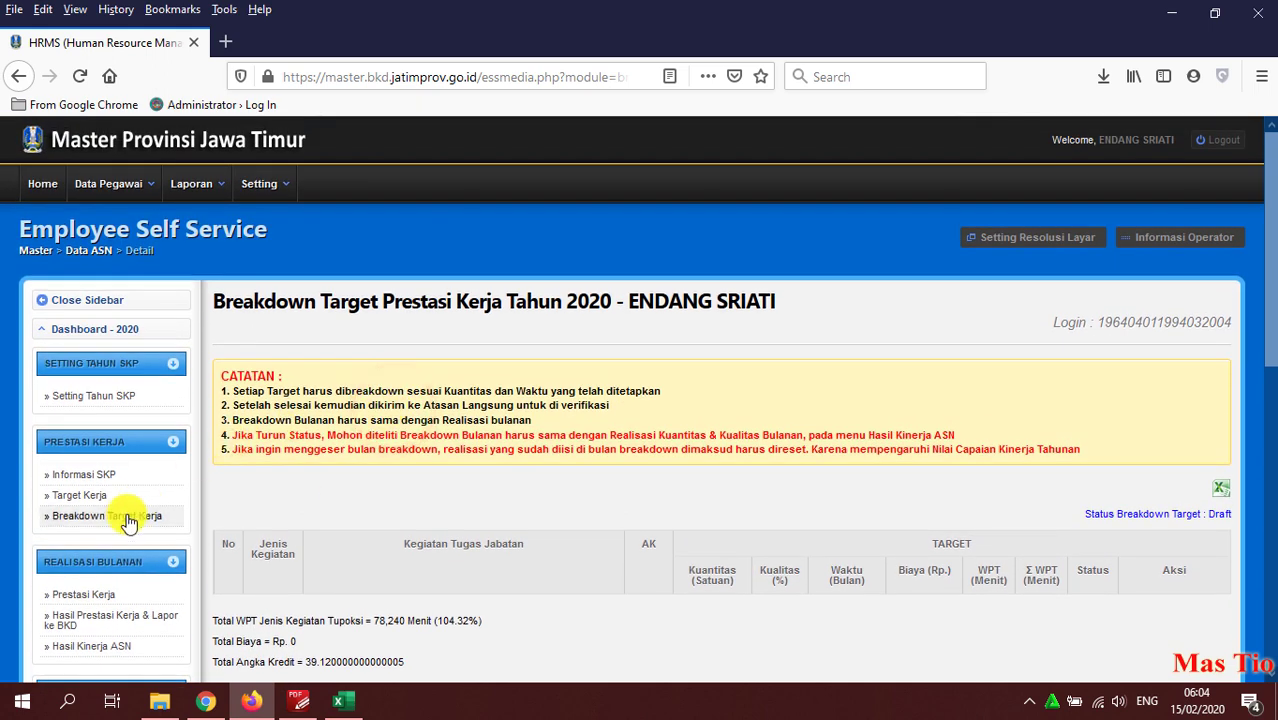
{"action": "left_click", "coordinate": [82, 495]}
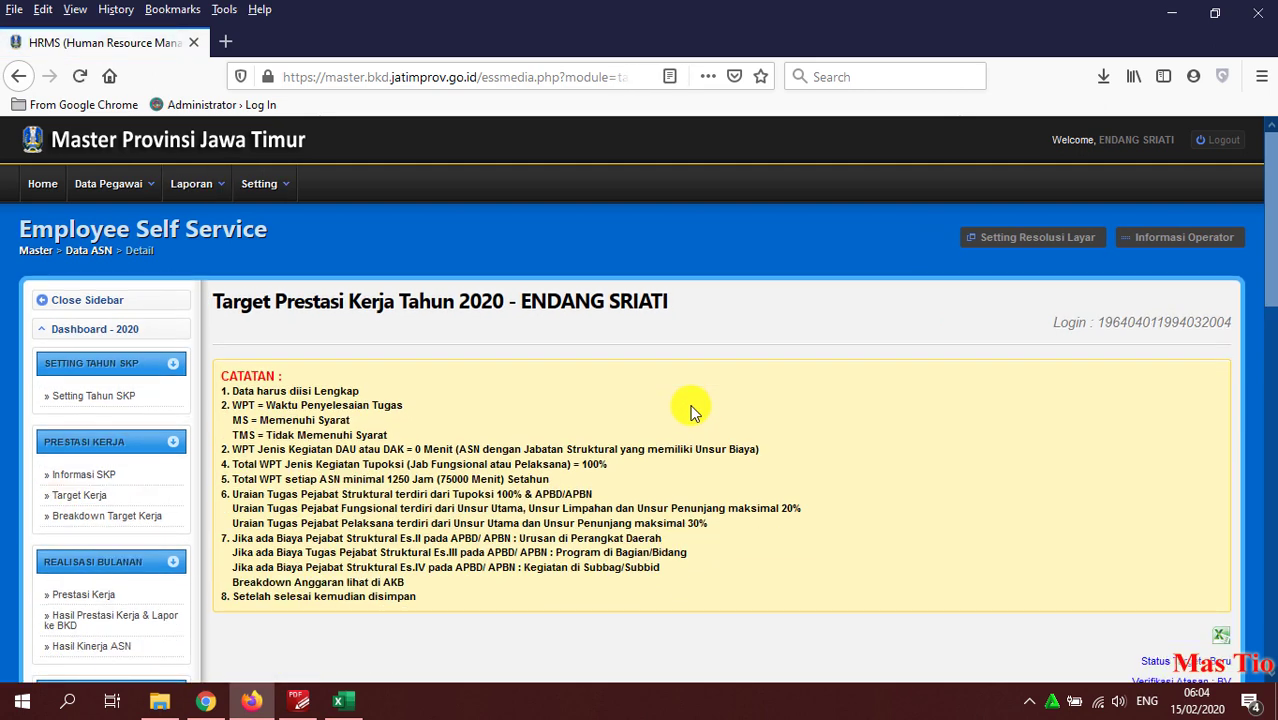
{"action": "scroll", "coordinate": [690, 408], "scroll_direction": "down", "scroll_amount": 4}
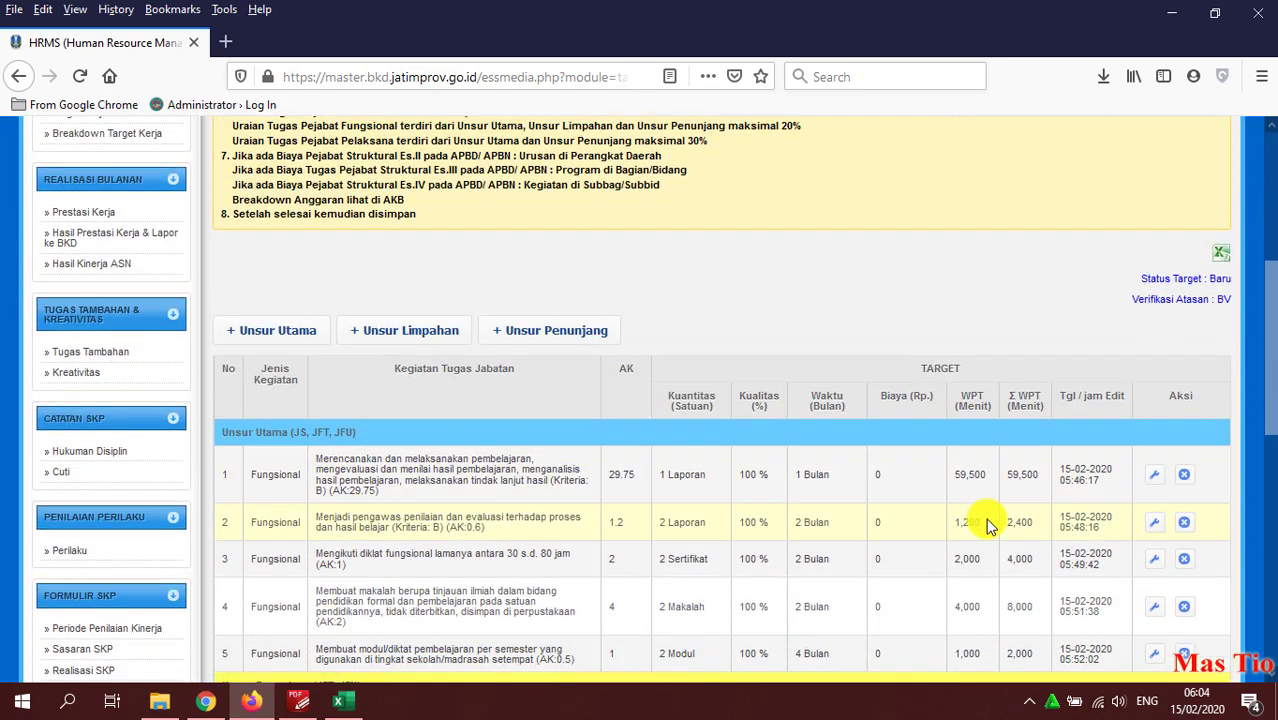
{"action": "scroll", "coordinate": [988, 527], "scroll_direction": "down", "scroll_amount": 1}
{"action": "scroll", "coordinate": [465, 408], "scroll_direction": "up", "scroll_amount": 2}
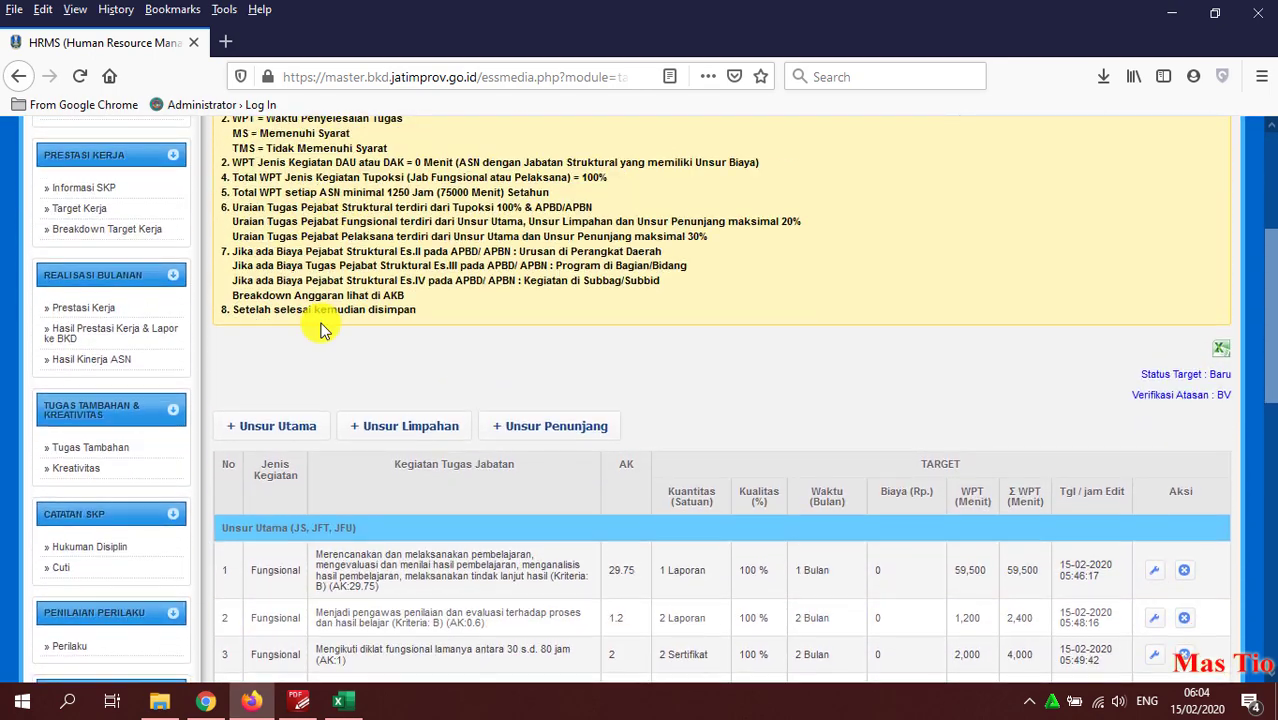
Return to the 2020 Breakdown Target Kerja page and check its title and breakdown table
{"action": "scroll", "coordinate": [80, 290], "scroll_direction": "up", "scroll_amount": 1}
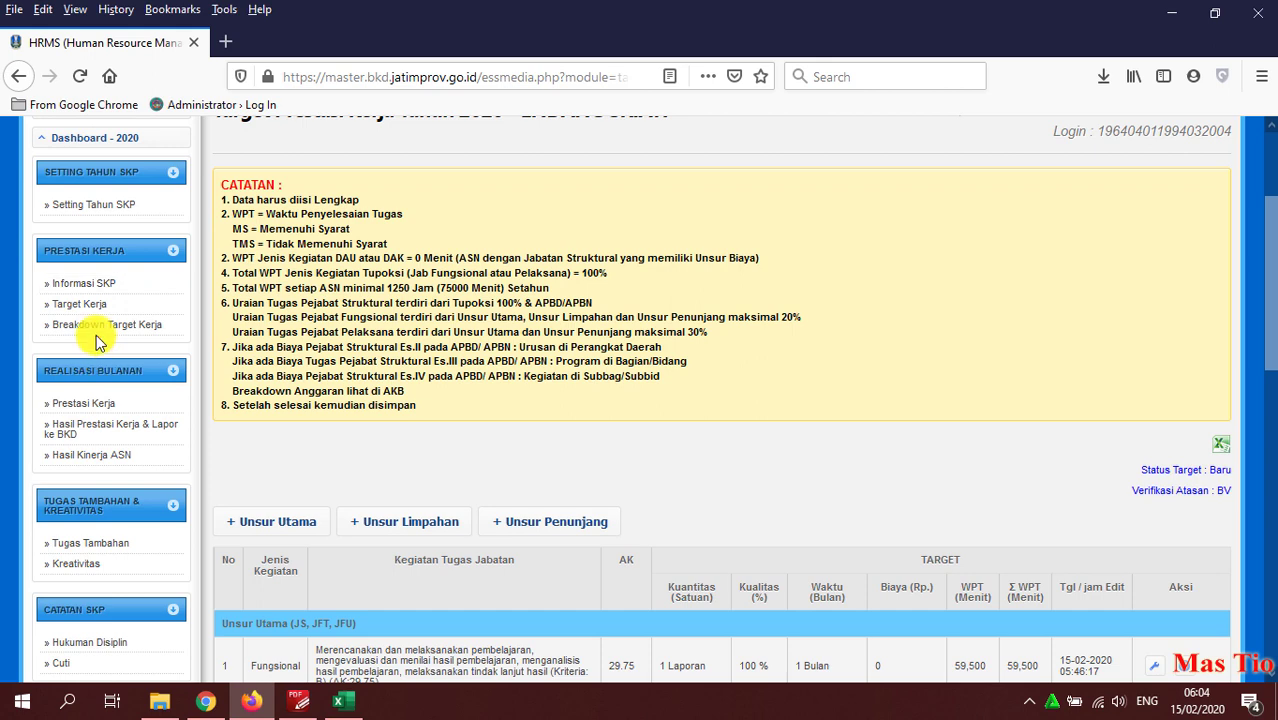
{"action": "left_click", "coordinate": [97, 324]}
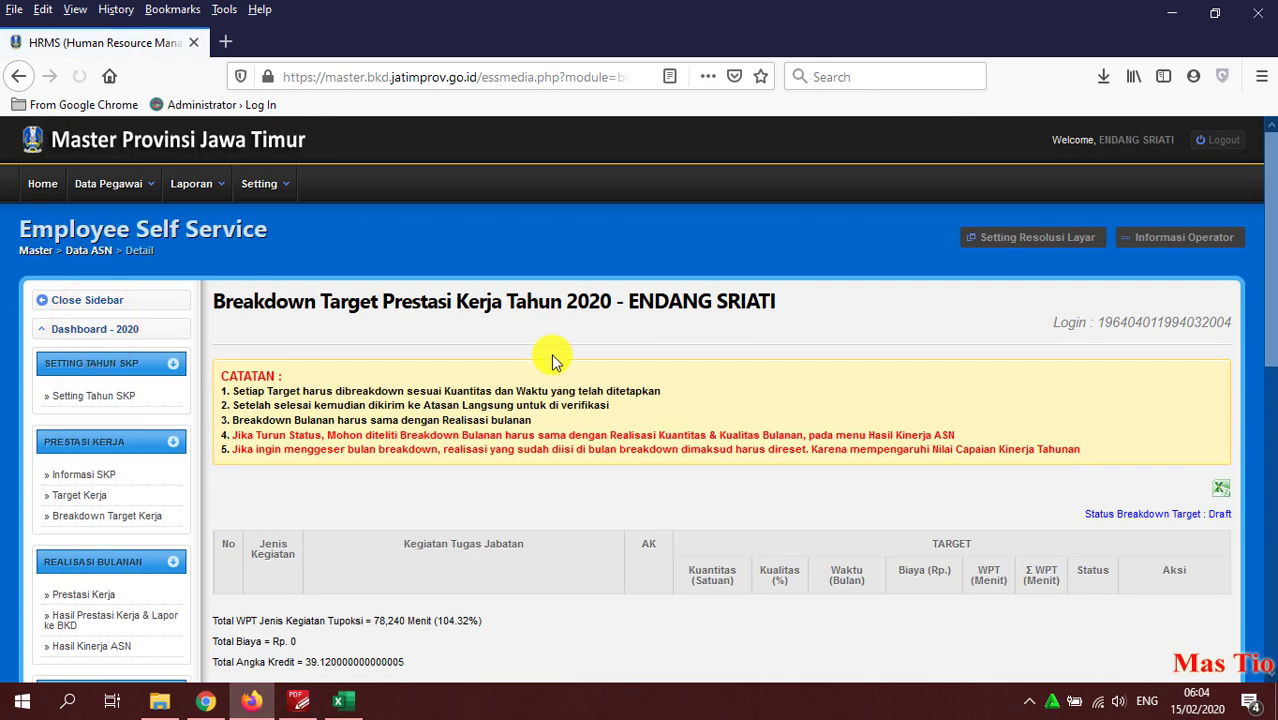
{"action": "scroll", "coordinate": [558, 420], "scroll_direction": "down", "scroll_amount": 1}
{"action": "scroll", "coordinate": [300, 360], "scroll_direction": "up", "scroll_amount": 1}
{"action": "left_click_drag", "start_coordinate": [218, 302], "coordinate": [813, 305]}
{"action": "left_click", "coordinate": [801, 349]}
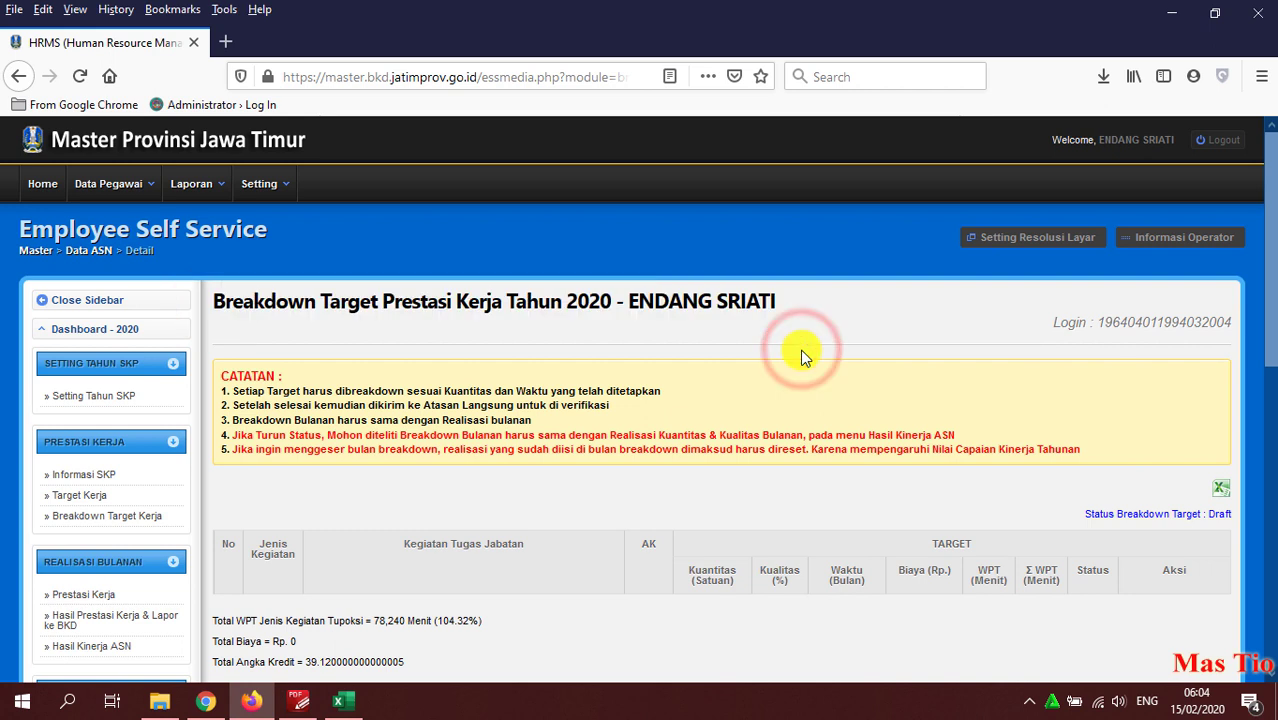